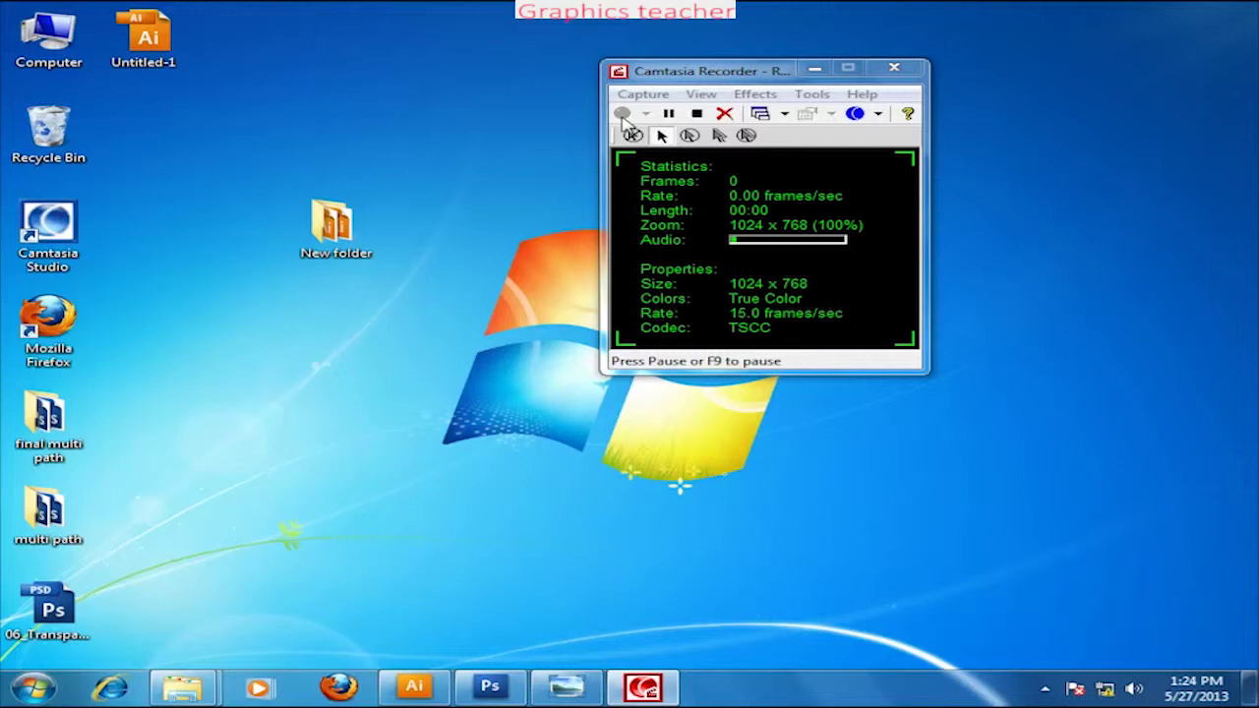
Bring up the Cartun face.ai document and pan the sun artwork off-screen to empty canvas.
{"action": "left_click", "coordinate": [413, 688]}
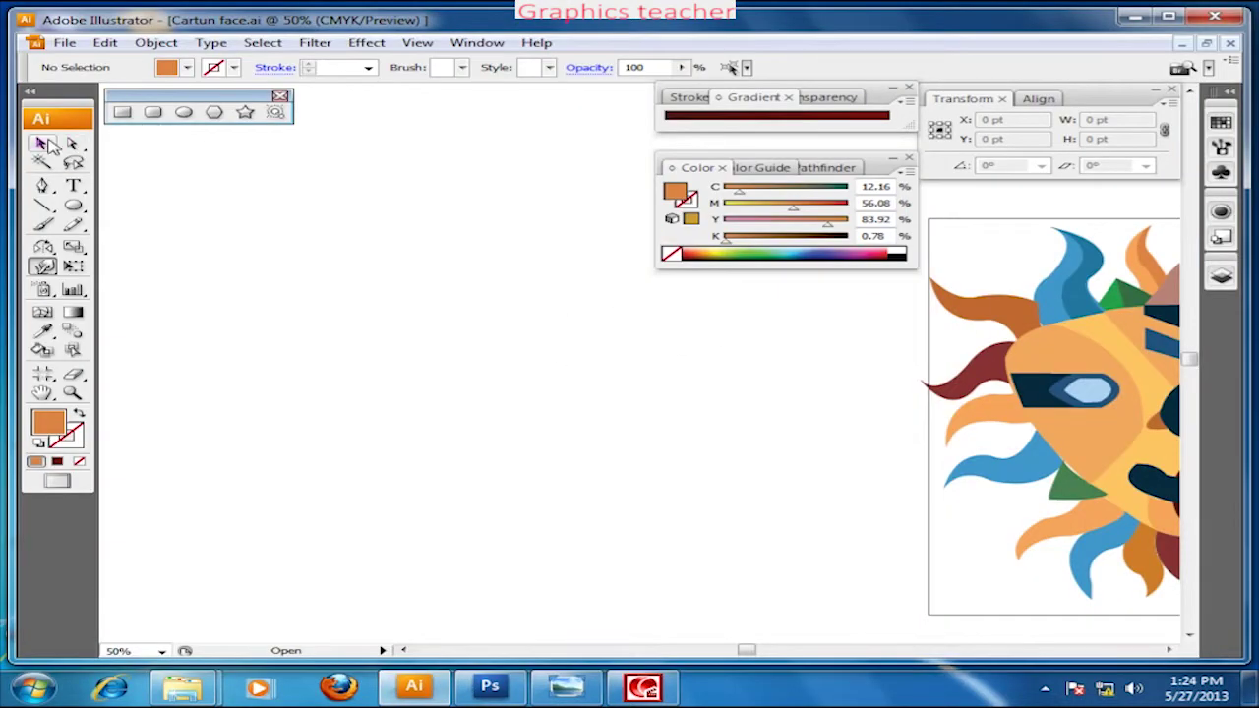
{"action": "left_click_drag", "start_coordinate": [275, 306], "coordinate": [362, 277]}
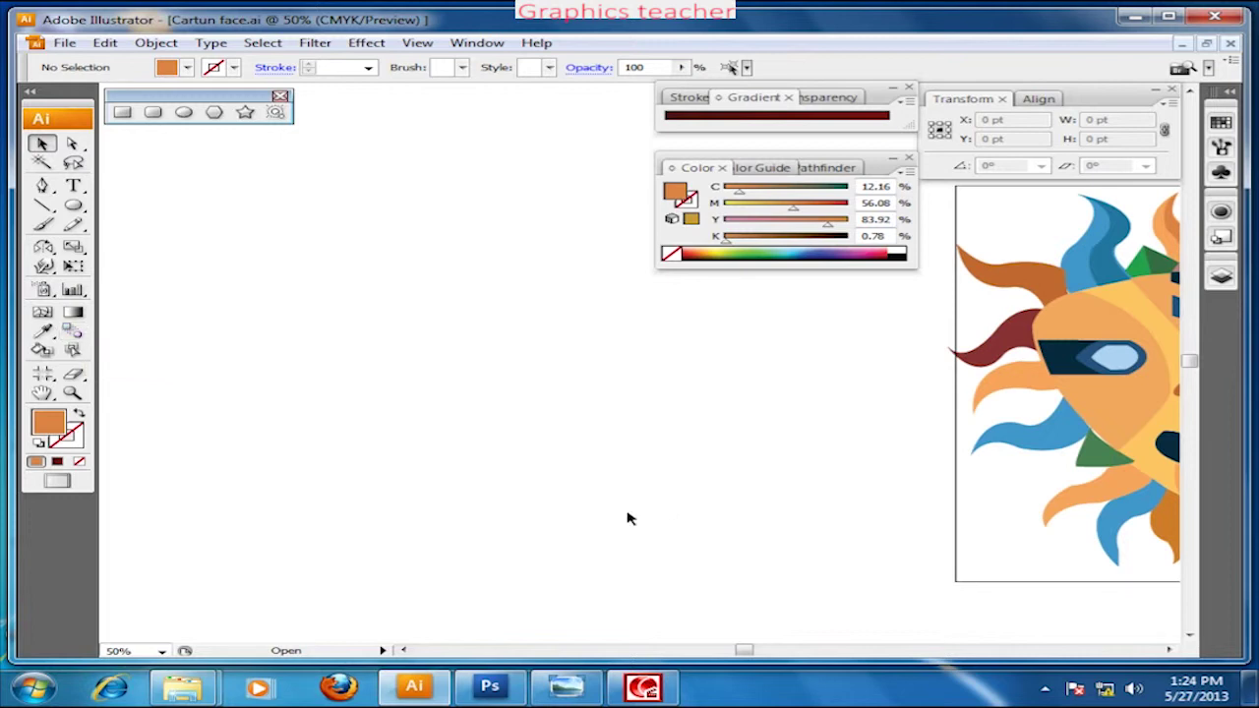
{"action": "left_click_drag", "start_coordinate": [352, 257], "coordinate": [610, 359]}
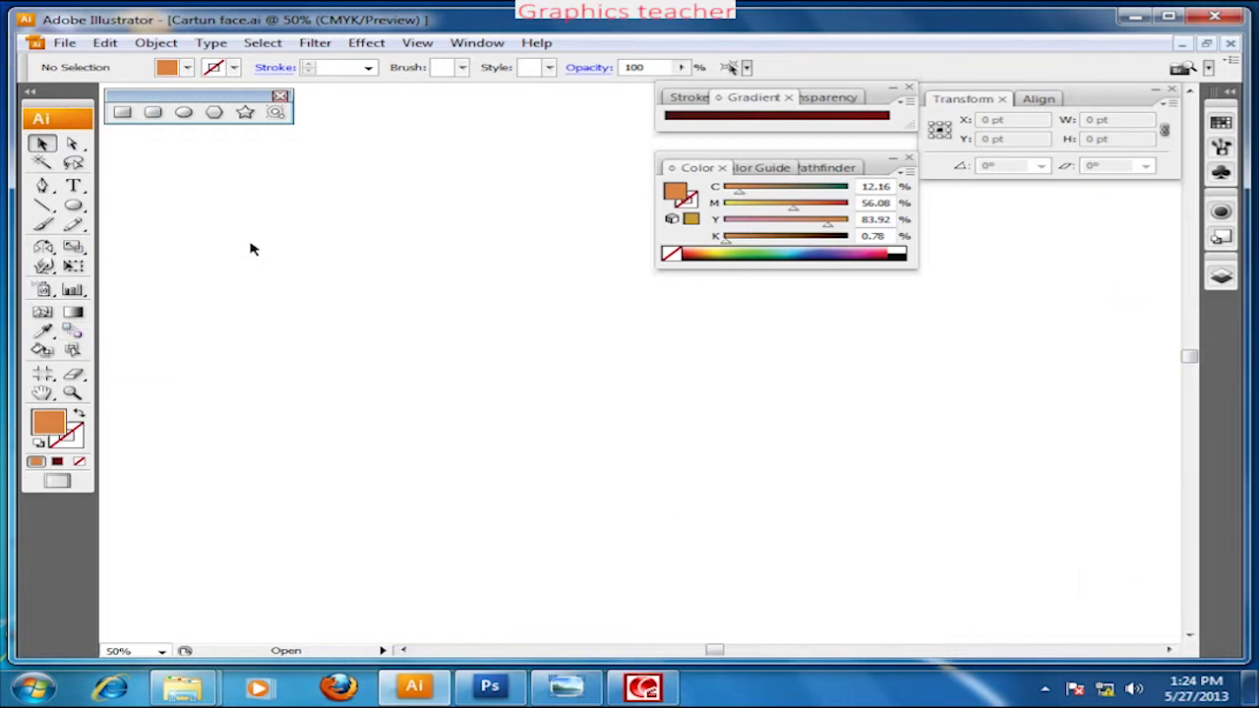
Draw an ellipse, fill it with a dark brown-to-yellow gradient, and move it up-left.
{"action": "left_click", "coordinate": [184, 113]}
{"action": "left_click_drag", "start_coordinate": [258, 344], "coordinate": [502, 536]}
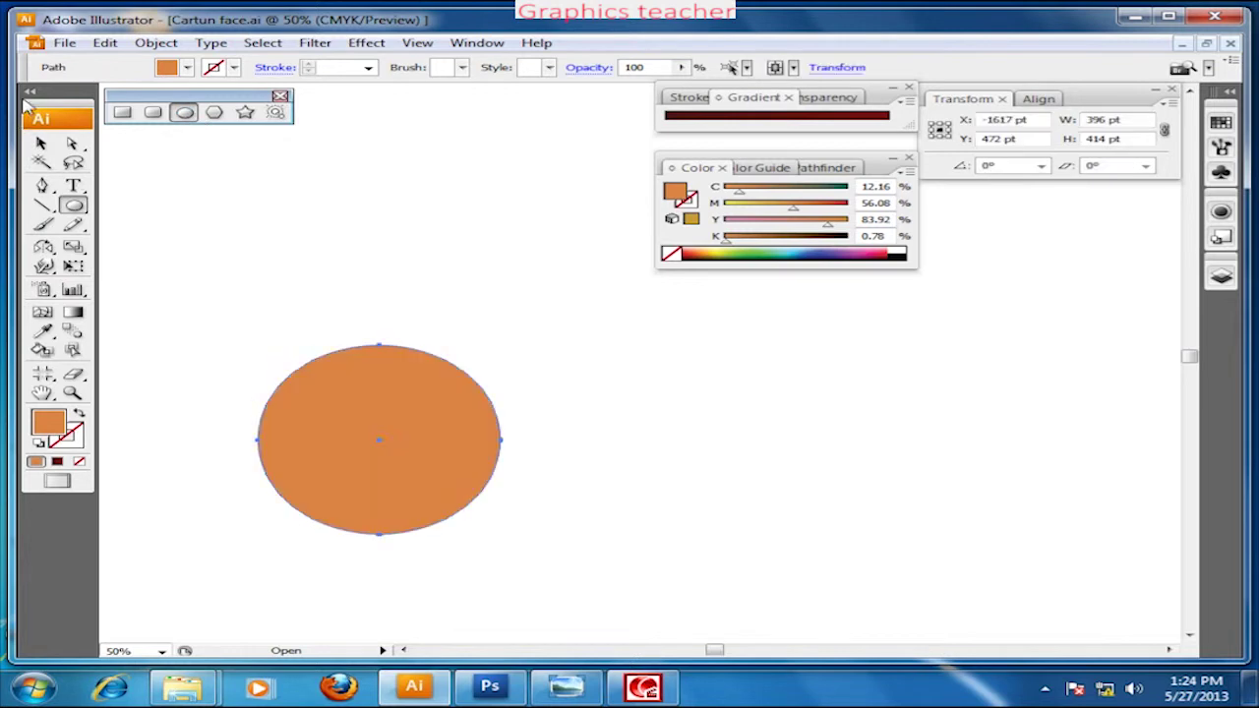
{"action": "left_click", "coordinate": [41, 143]}
{"action": "left_click_drag", "start_coordinate": [343, 478], "coordinate": [348, 401]}
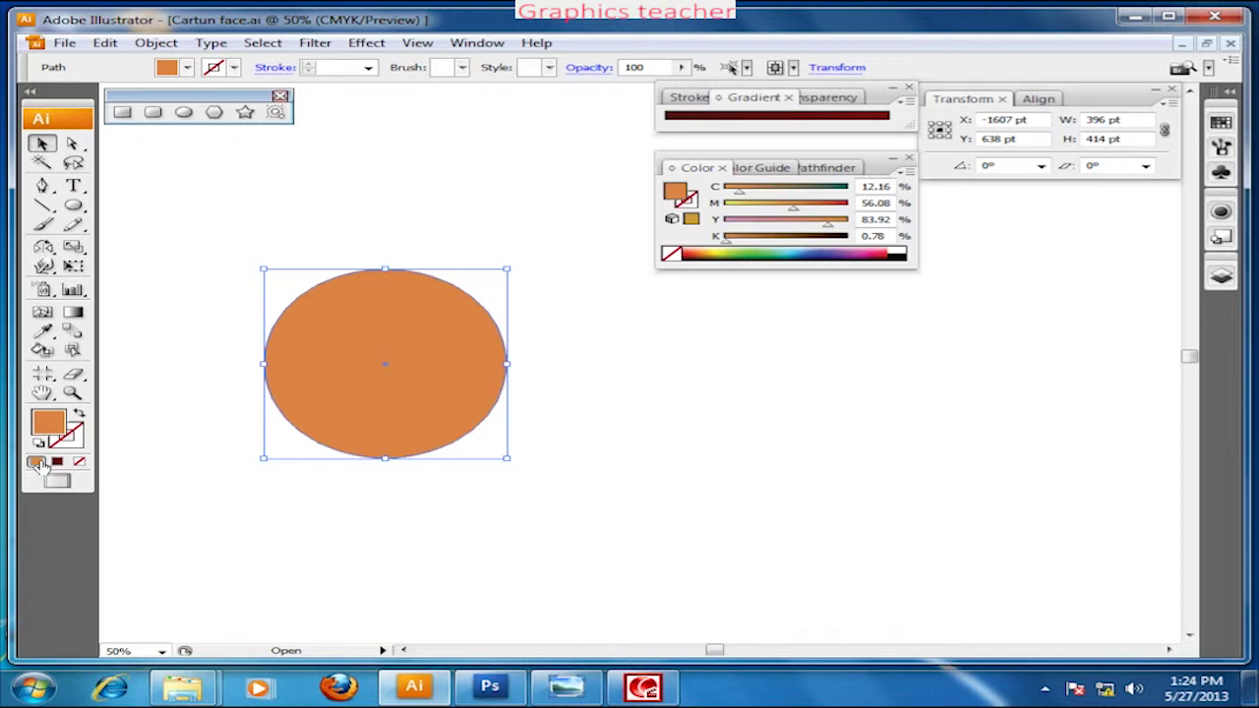
{"action": "left_click", "coordinate": [58, 463]}
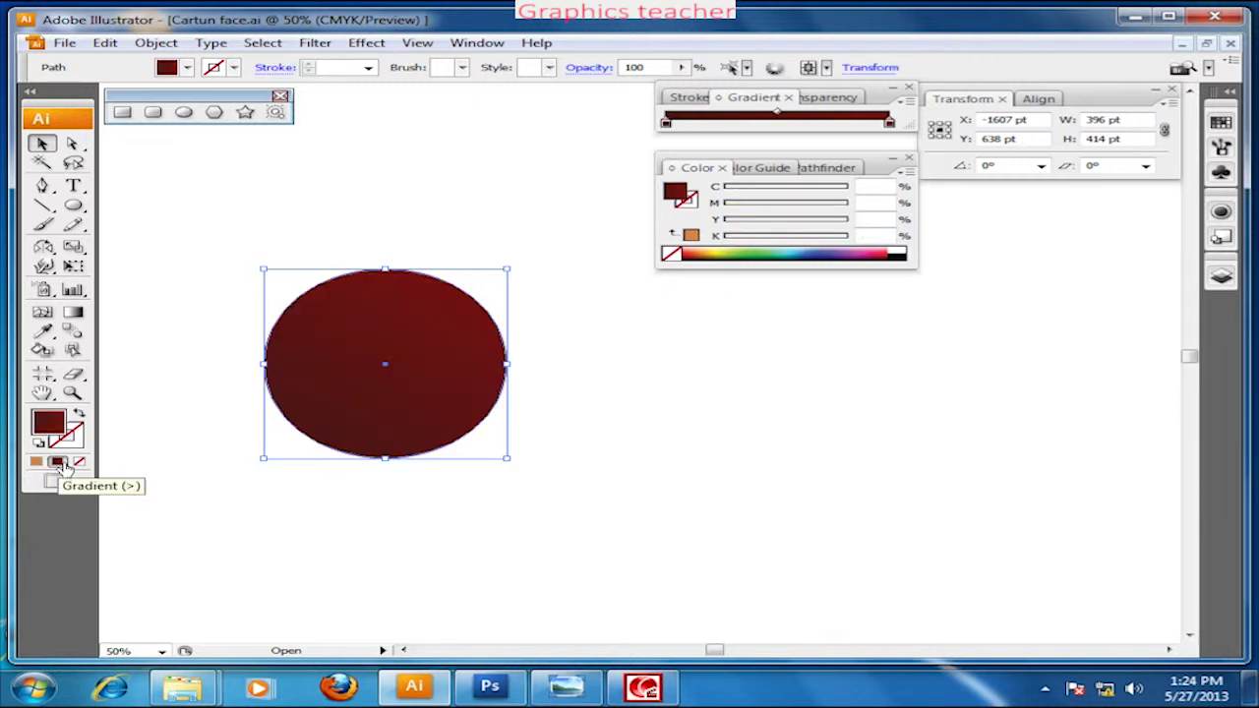
{"action": "left_click", "coordinate": [890, 124]}
{"action": "left_click", "coordinate": [723, 254]}
{"action": "left_click", "coordinate": [640, 374]}
{"action": "left_click_drag", "start_coordinate": [414, 409], "coordinate": [484, 318]}
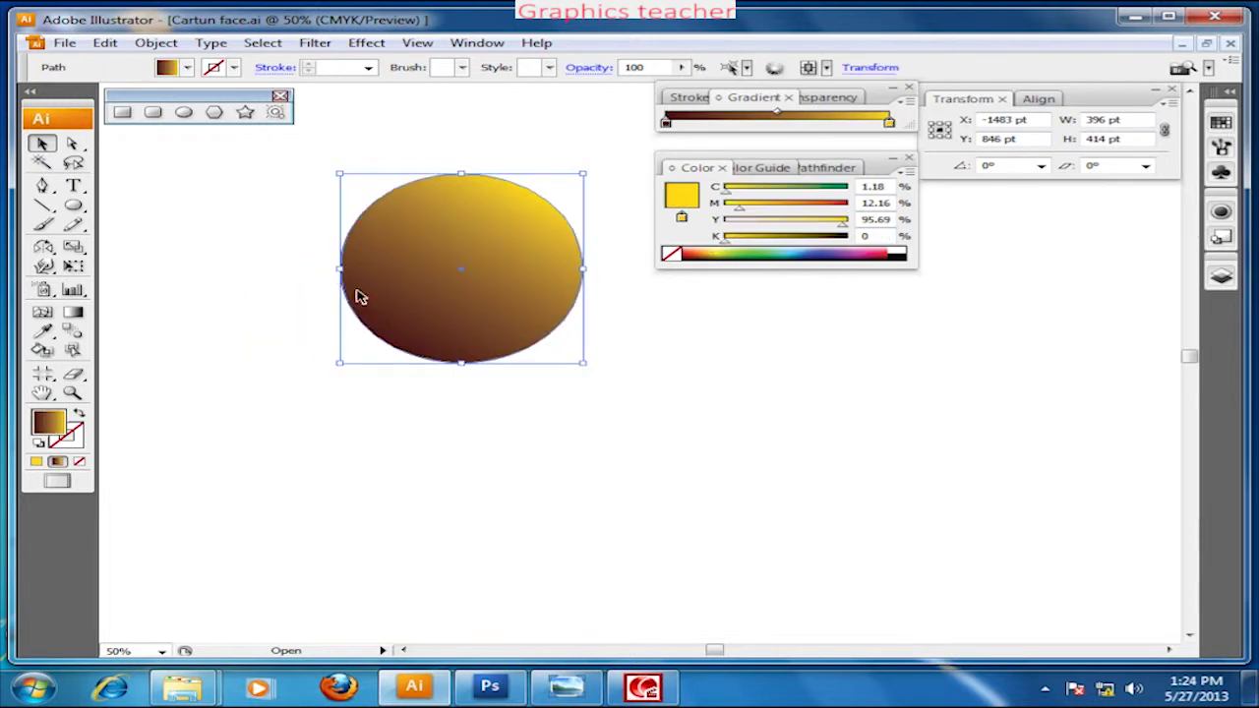
{"action": "left_click_drag", "start_coordinate": [358, 297], "coordinate": [317, 203]}
Draw a second, larger 530 pt gradient ellipse lower down and select it.
{"action": "left_click", "coordinate": [74, 206]}
{"action": "mouse_move", "coordinate": [337, 383]}
{"action": "left_mouse_down"}
{"action": "mouse_move", "coordinate": [573, 620]}
{"action": "mouse_move", "coordinate": [536, 500]}
{"action": "left_mouse_up"}
{"action": "left_click", "coordinate": [41, 144]}
{"action": "left_click", "coordinate": [542, 593]}
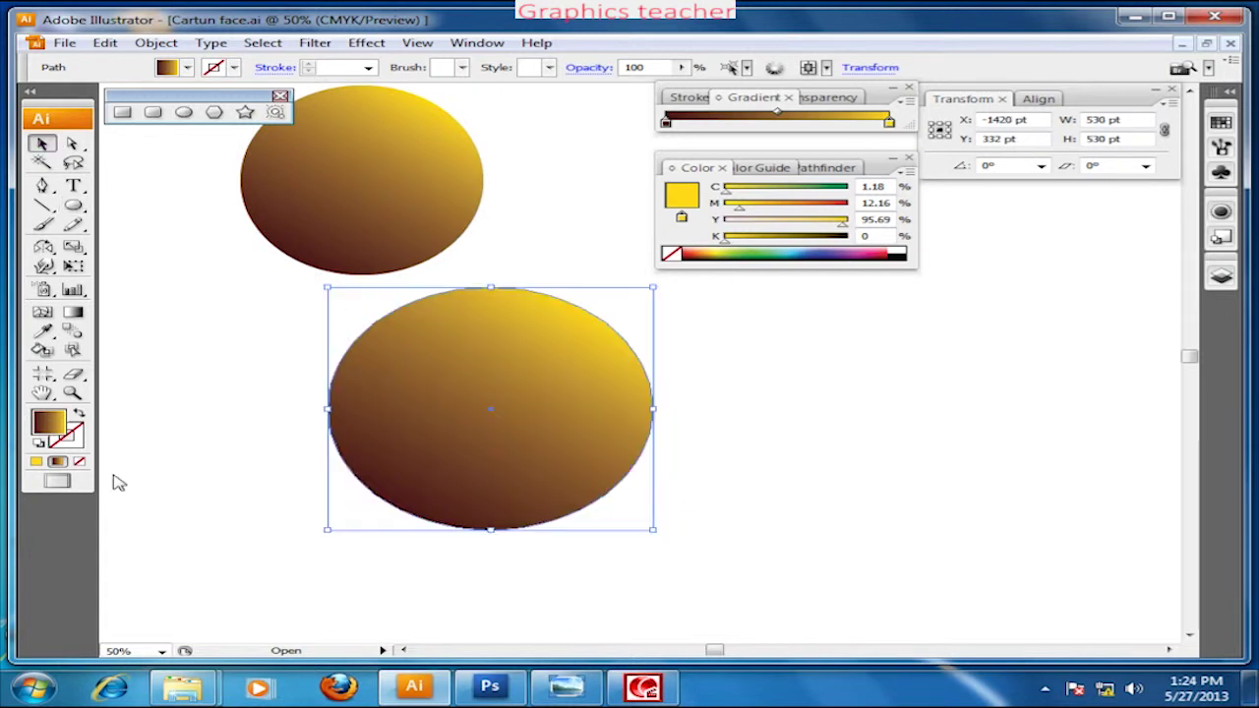
Switch the larger ellipse to a solid yellow fill and nudge it slightly right.
{"action": "left_click", "coordinate": [35, 462]}
{"action": "left_click_drag", "start_coordinate": [483, 401], "coordinate": [489, 420]}
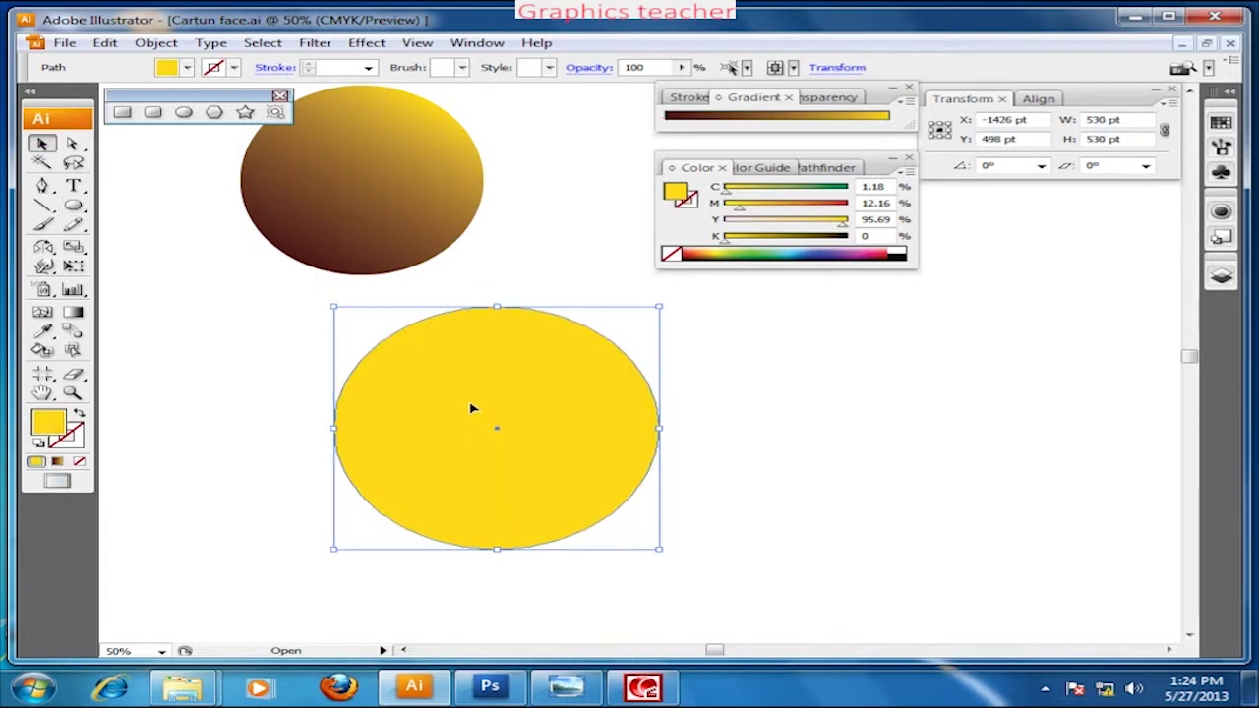
{"action": "left_click_drag", "start_coordinate": [507, 425], "coordinate": [519, 421]}
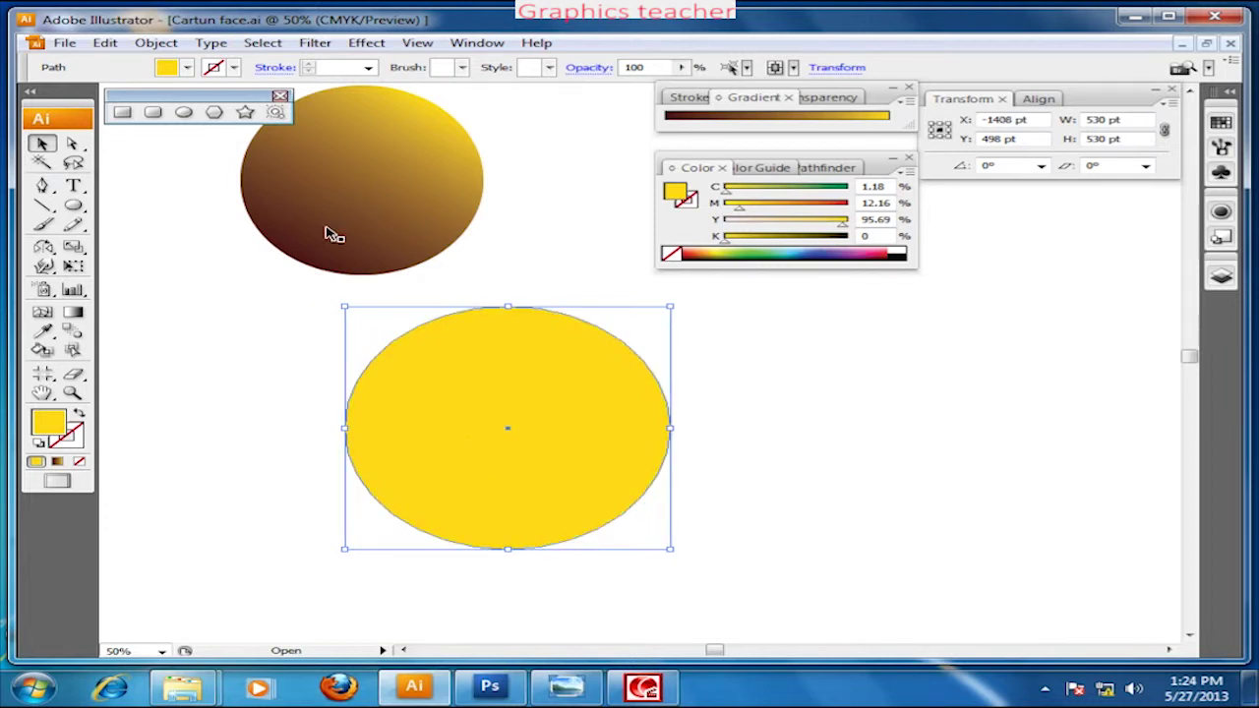
{"action": "left_click_drag", "start_coordinate": [481, 396], "coordinate": [499, 392]}
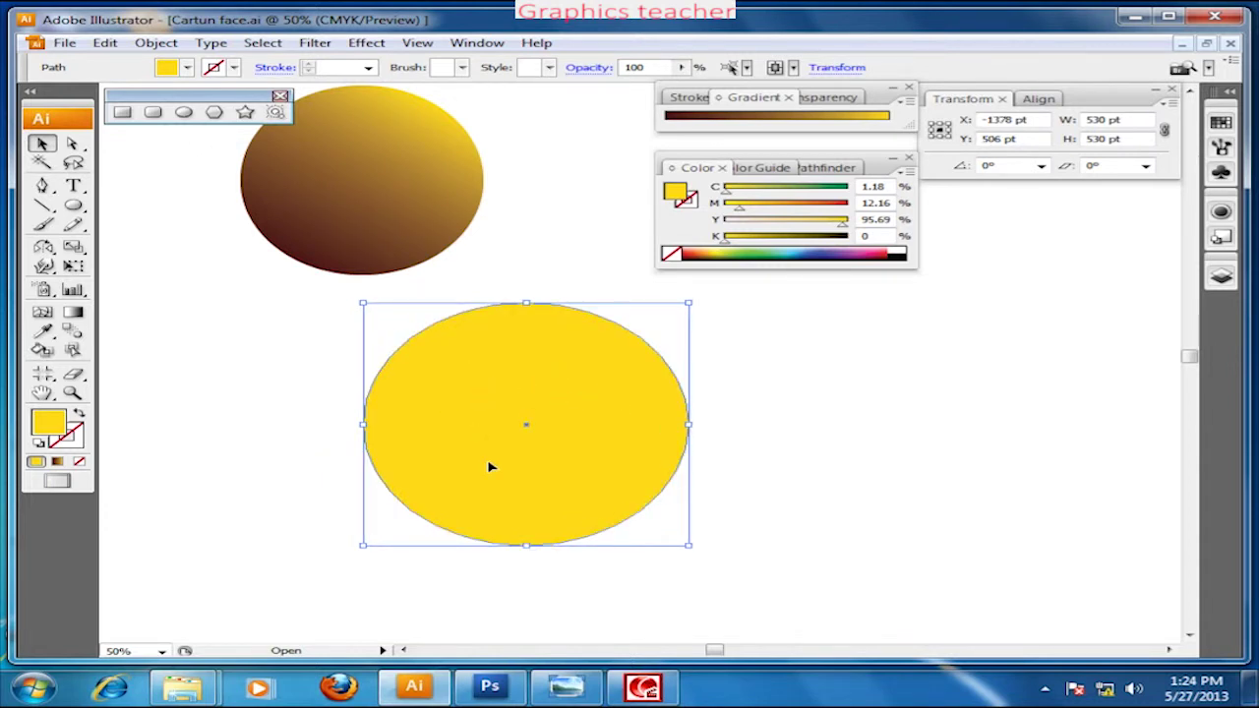
{"action": "left_click", "coordinate": [54, 318]}
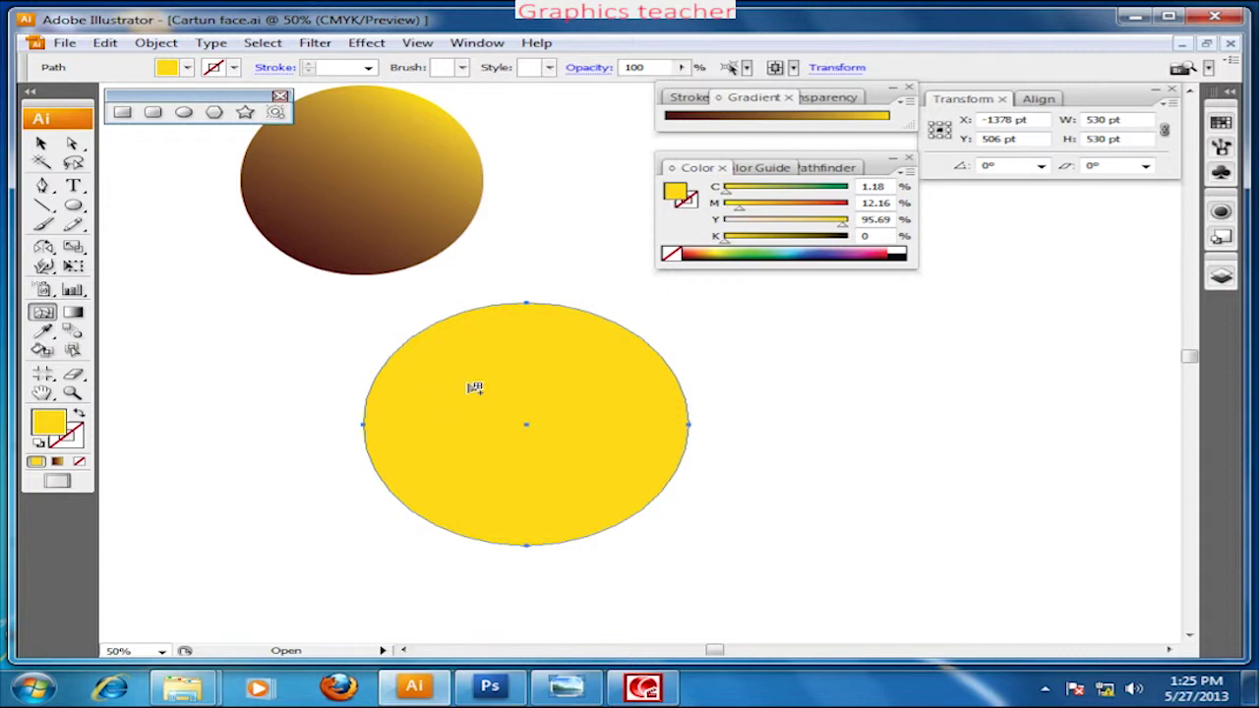
Add four mesh points across the yellow ellipse, then drag the upper-left point up and left.
{"action": "left_click", "coordinate": [469, 383]}
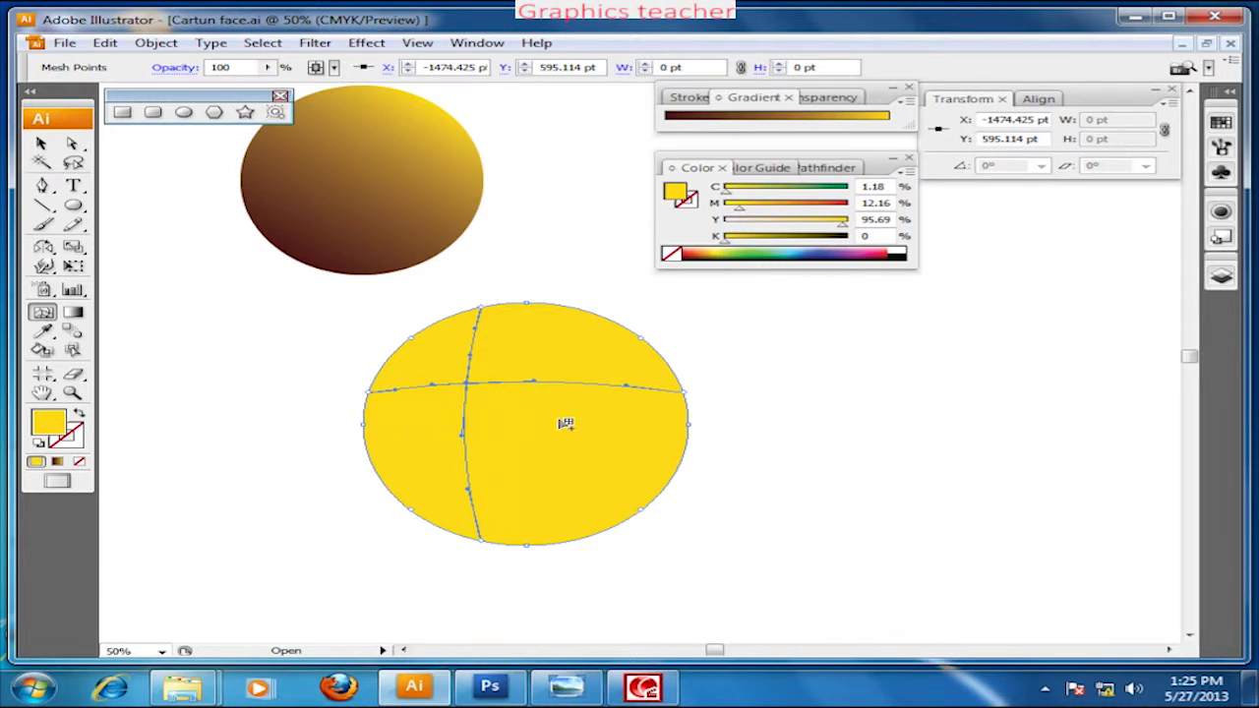
{"action": "left_click", "coordinate": [595, 430]}
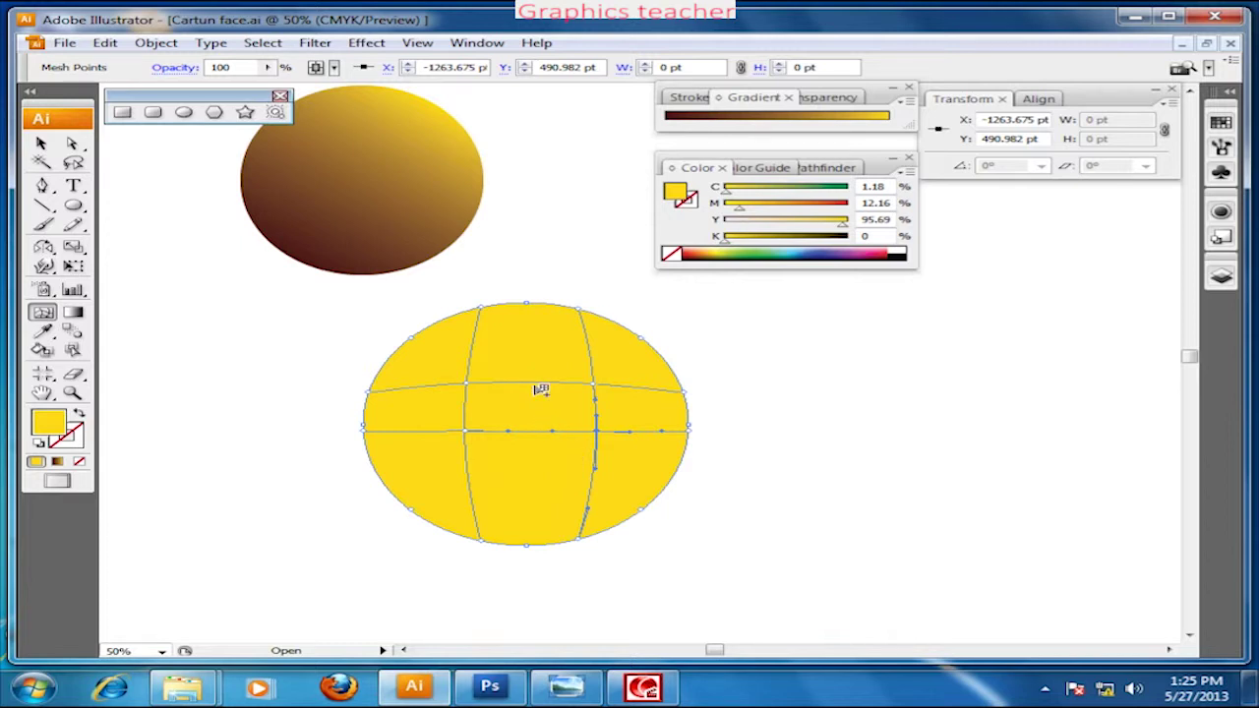
{"action": "left_click", "coordinate": [532, 382]}
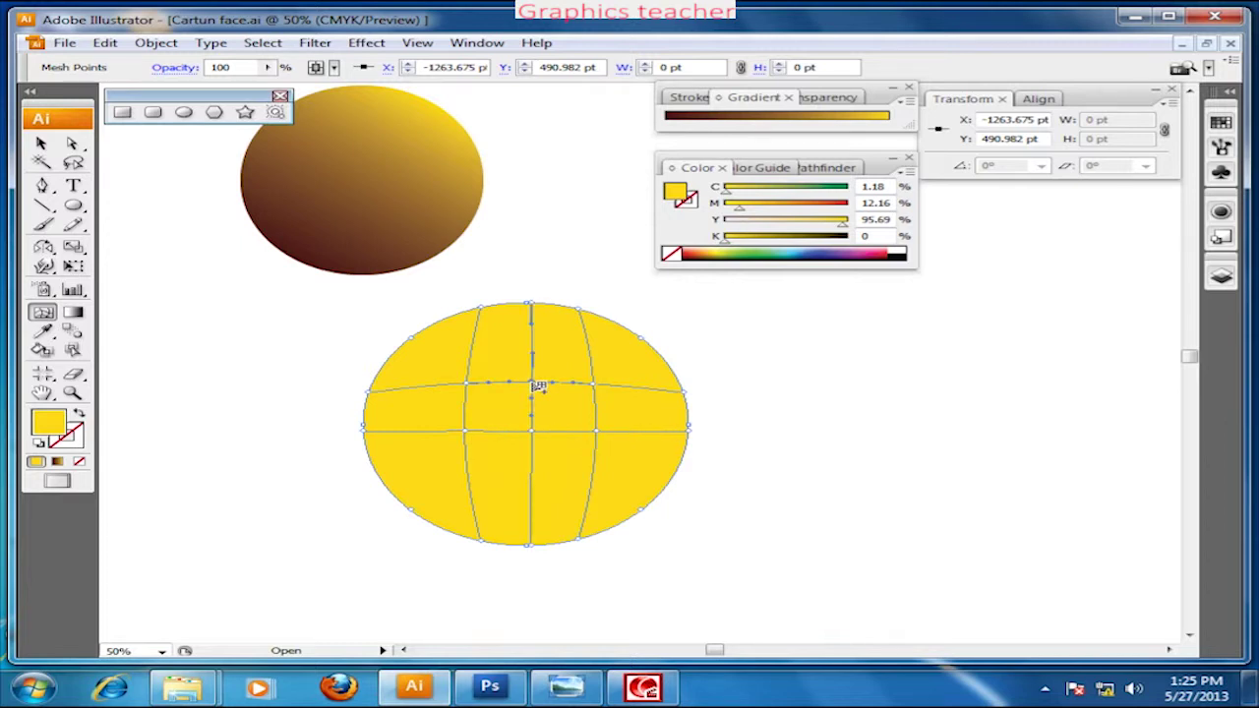
{"action": "left_click", "coordinate": [532, 484]}
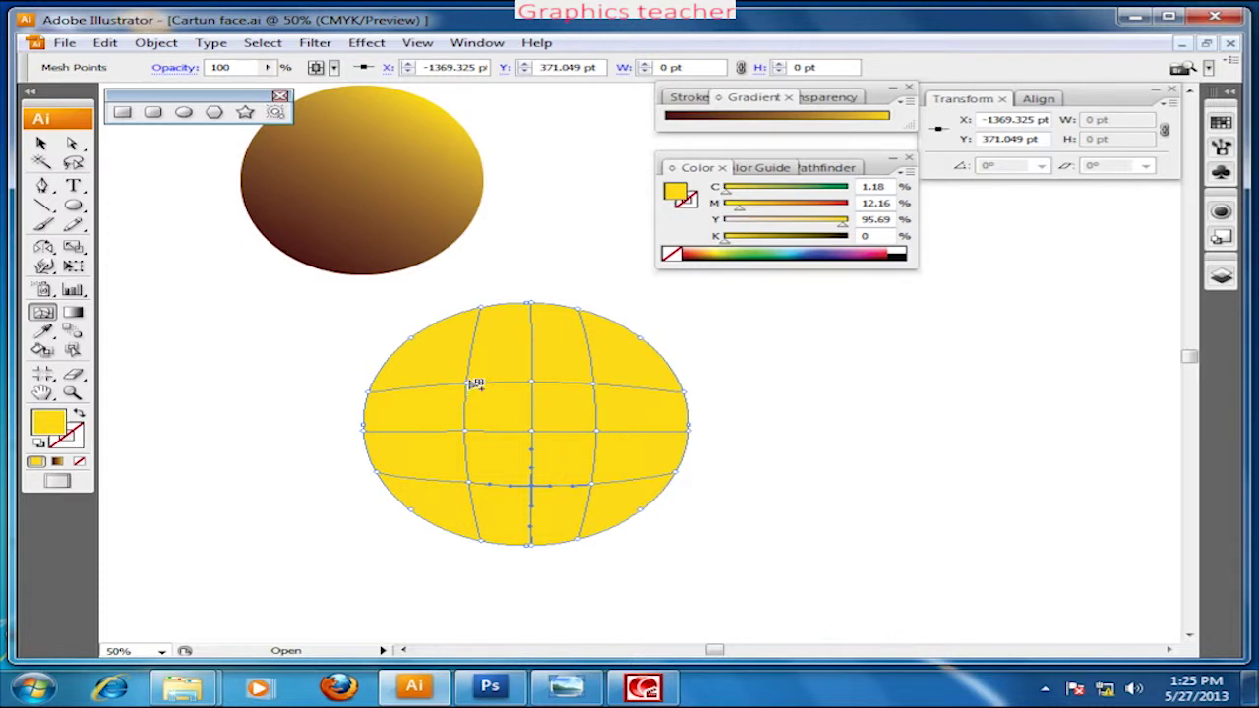
{"action": "left_click", "coordinate": [72, 143]}
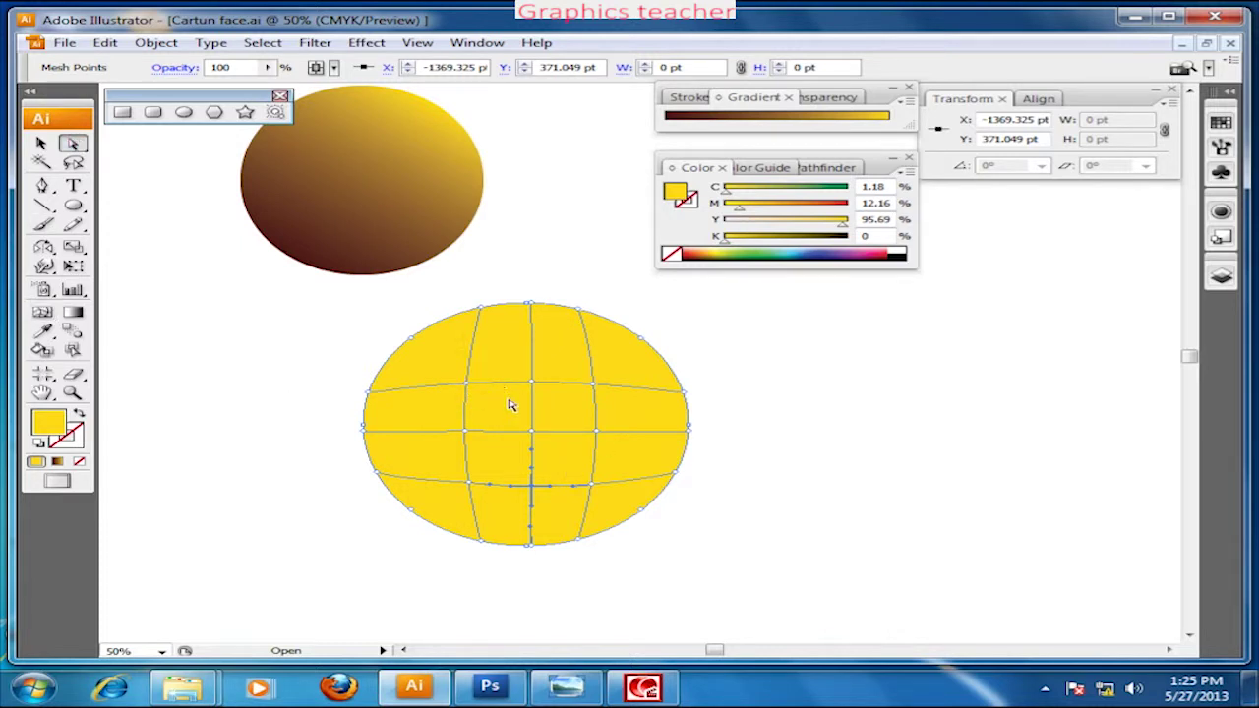
{"action": "left_click_drag", "start_coordinate": [467, 384], "coordinate": [443, 363]}
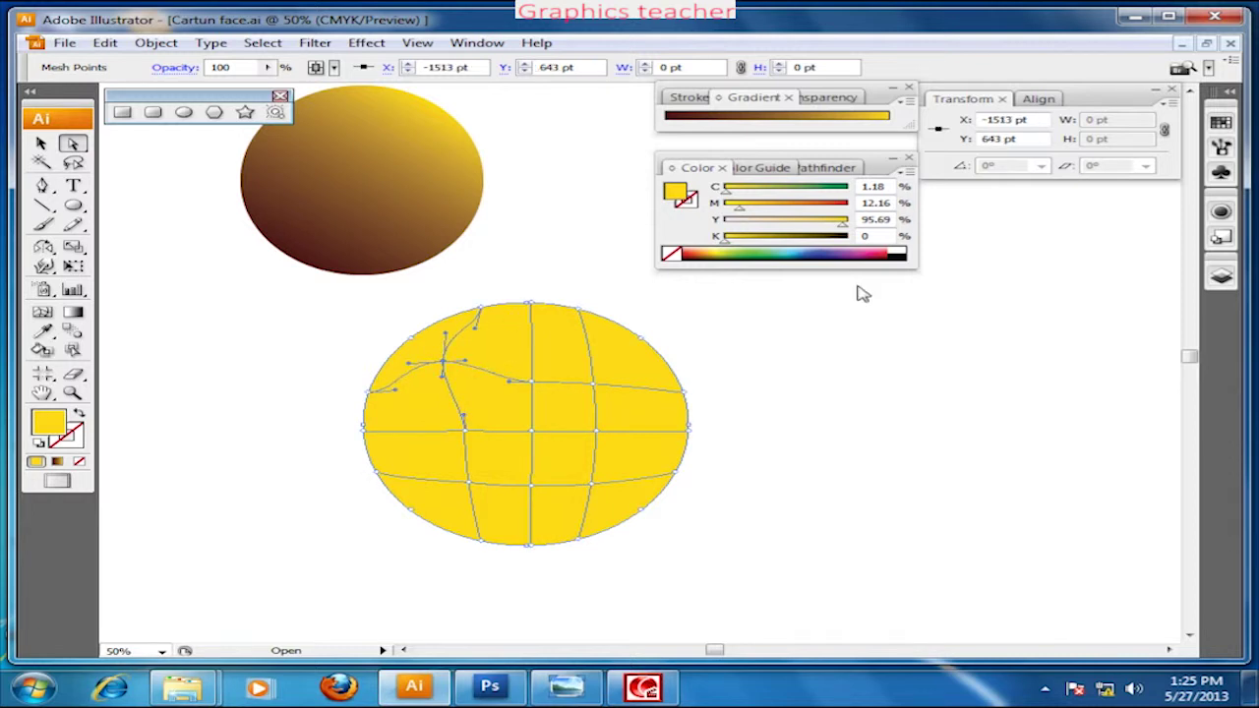
Colour the upper-left mesh point orange and the centre point green, nudging both into place.
{"action": "left_click", "coordinate": [831, 210]}
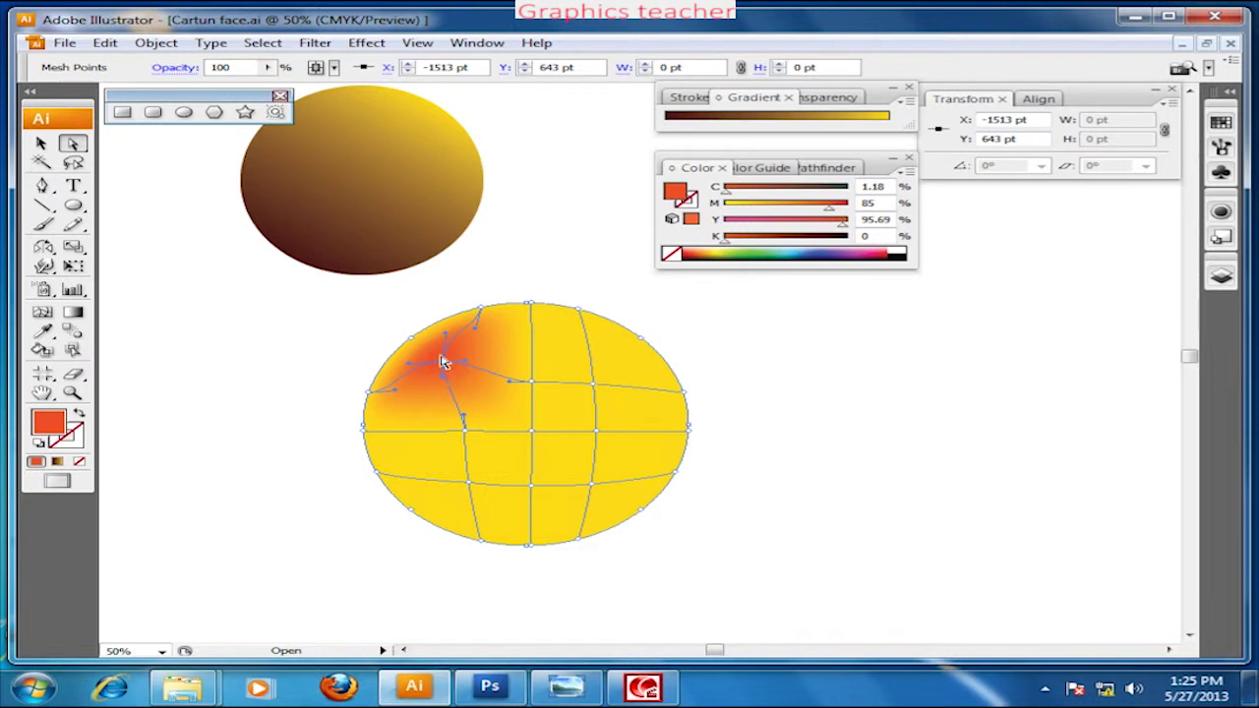
{"action": "left_click_drag", "start_coordinate": [443, 363], "coordinate": [457, 374]}
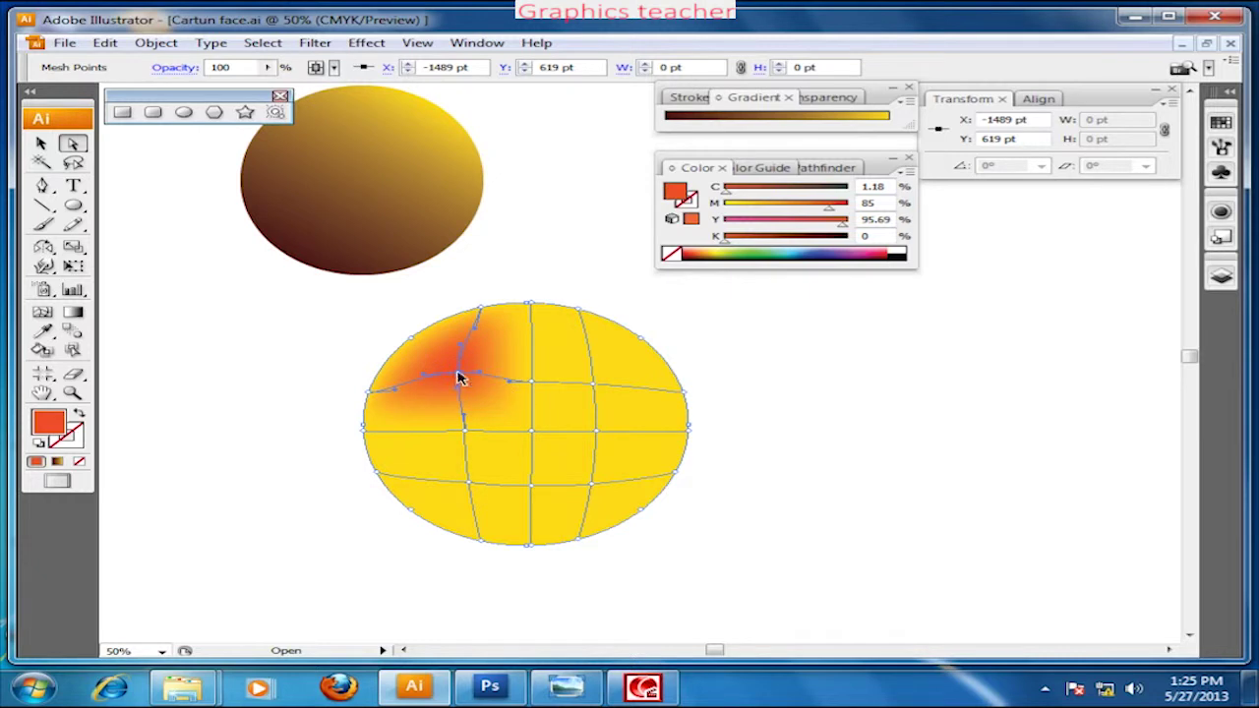
{"action": "left_click_drag", "start_coordinate": [482, 371], "coordinate": [508, 390]}
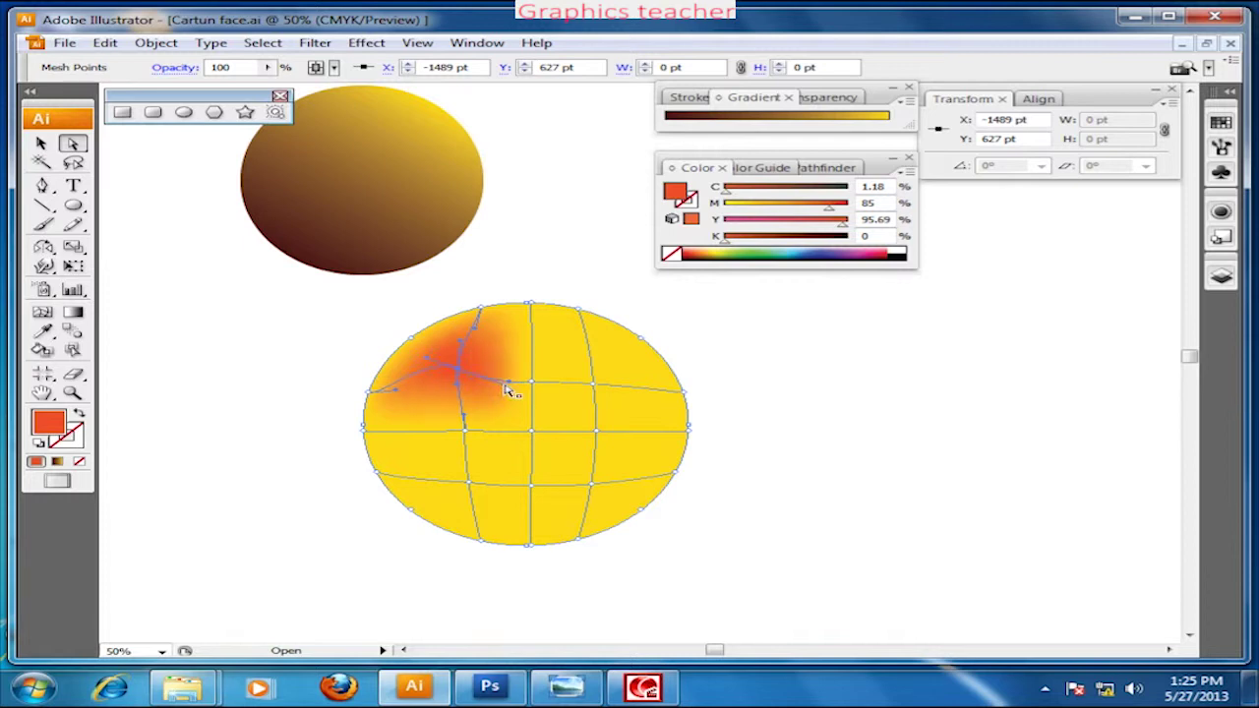
{"action": "left_click", "coordinate": [531, 433]}
{"action": "left_click", "coordinate": [757, 253]}
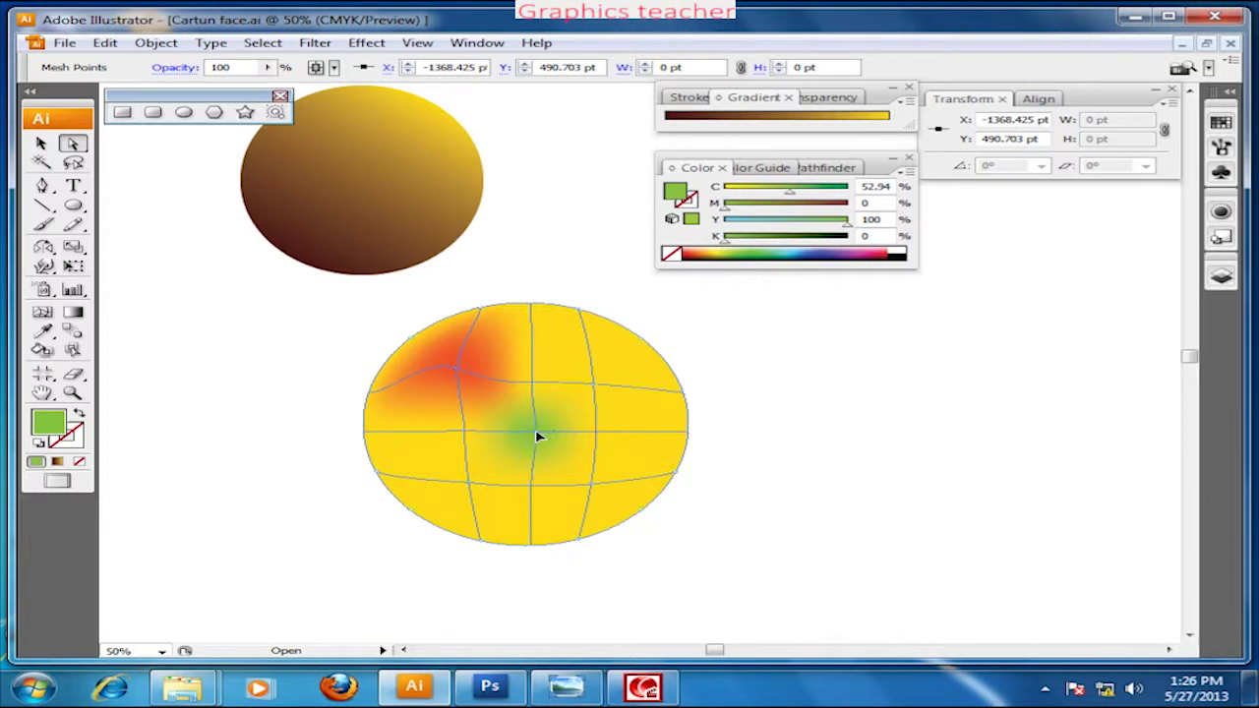
{"action": "left_click_drag", "start_coordinate": [534, 436], "coordinate": [553, 437]}
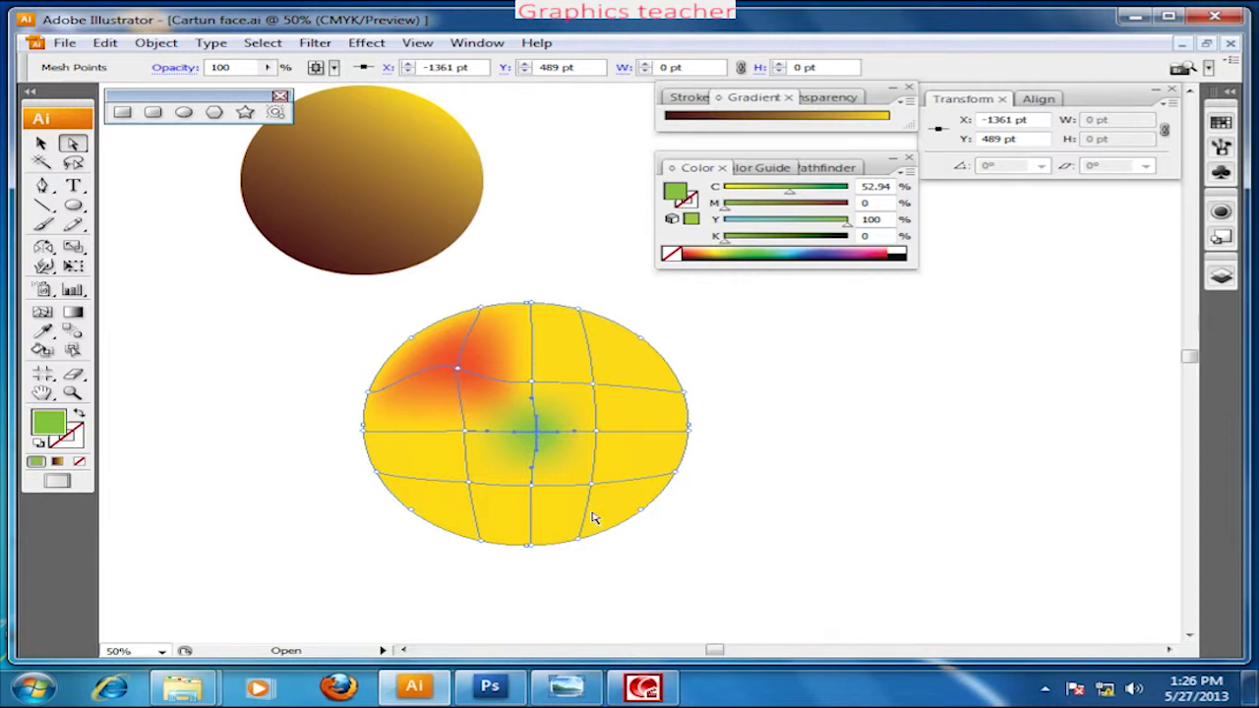
Select the right-edge mesh points and turn them deep green.
{"action": "left_click", "coordinate": [639, 418]}
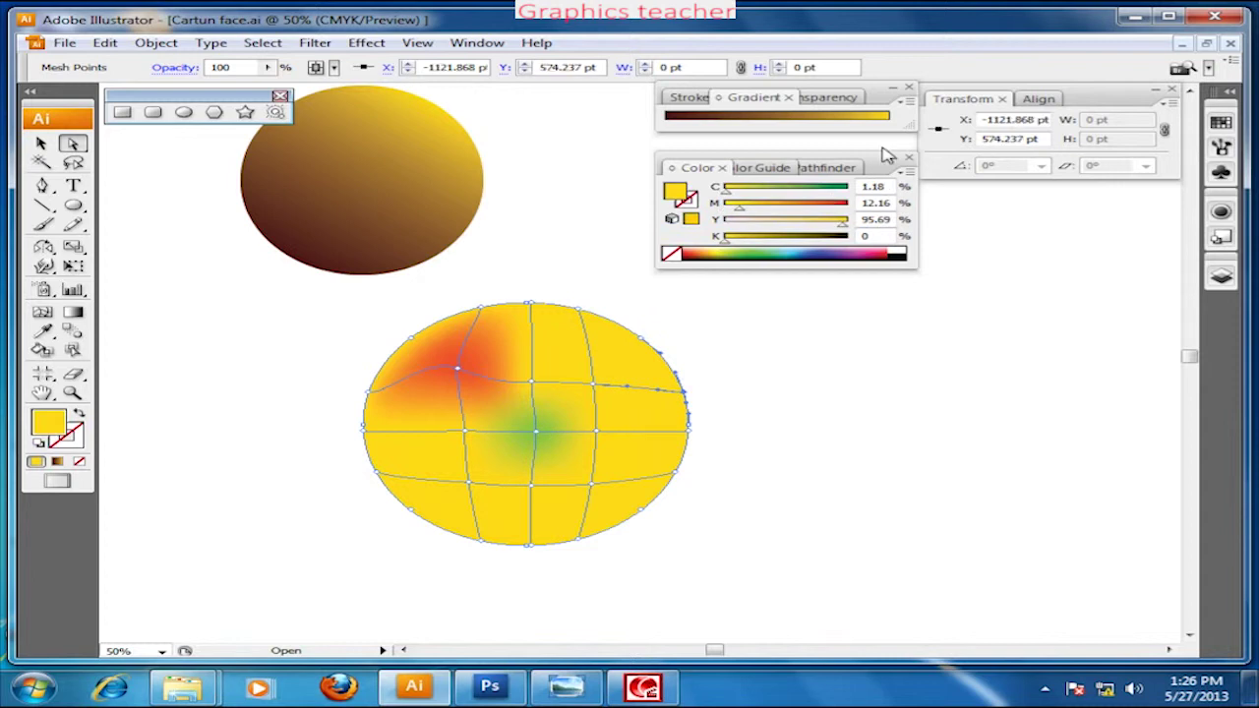
{"action": "left_click", "coordinate": [839, 189]}
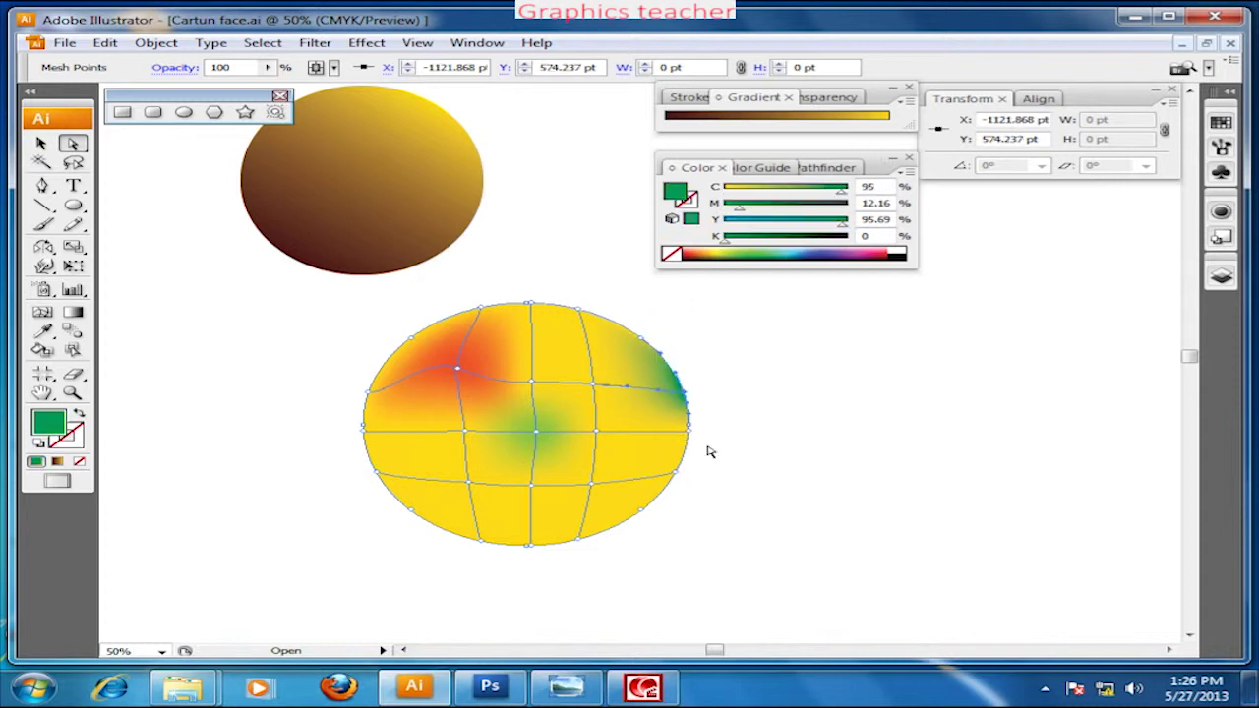
{"action": "left_click_drag", "start_coordinate": [643, 535], "coordinate": [759, 409]}
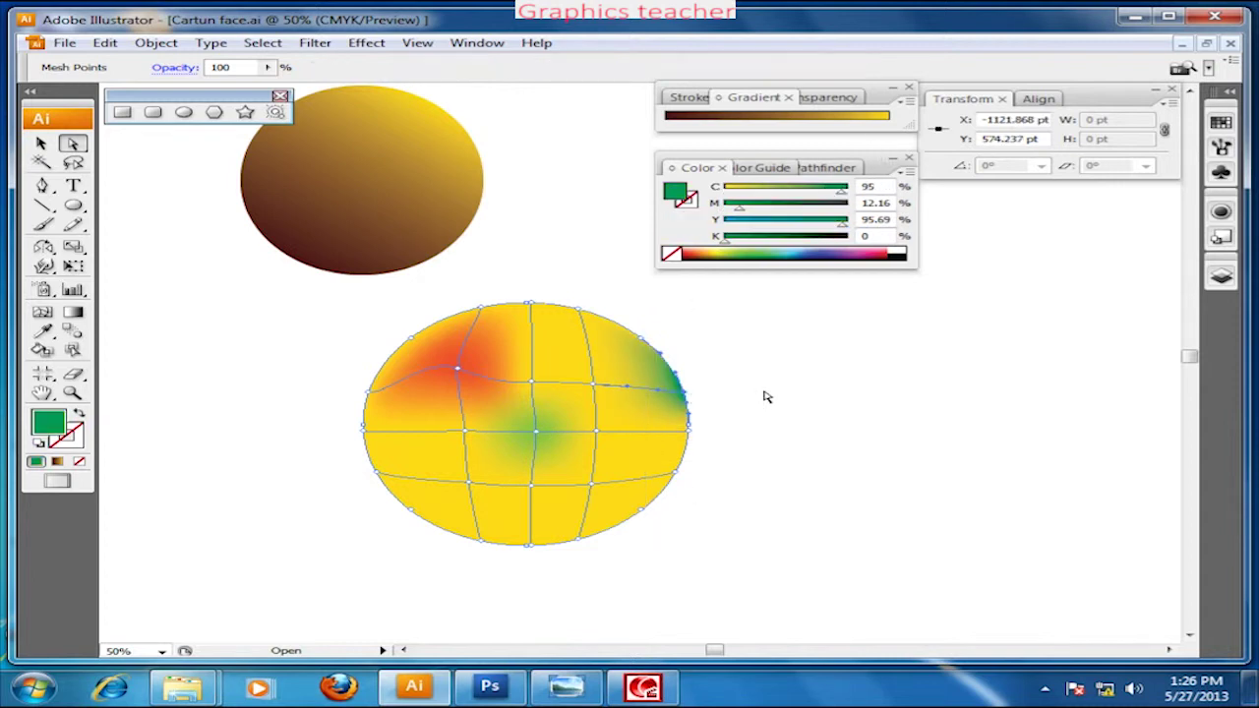
{"action": "left_click_drag", "start_coordinate": [631, 531], "coordinate": [762, 396]}
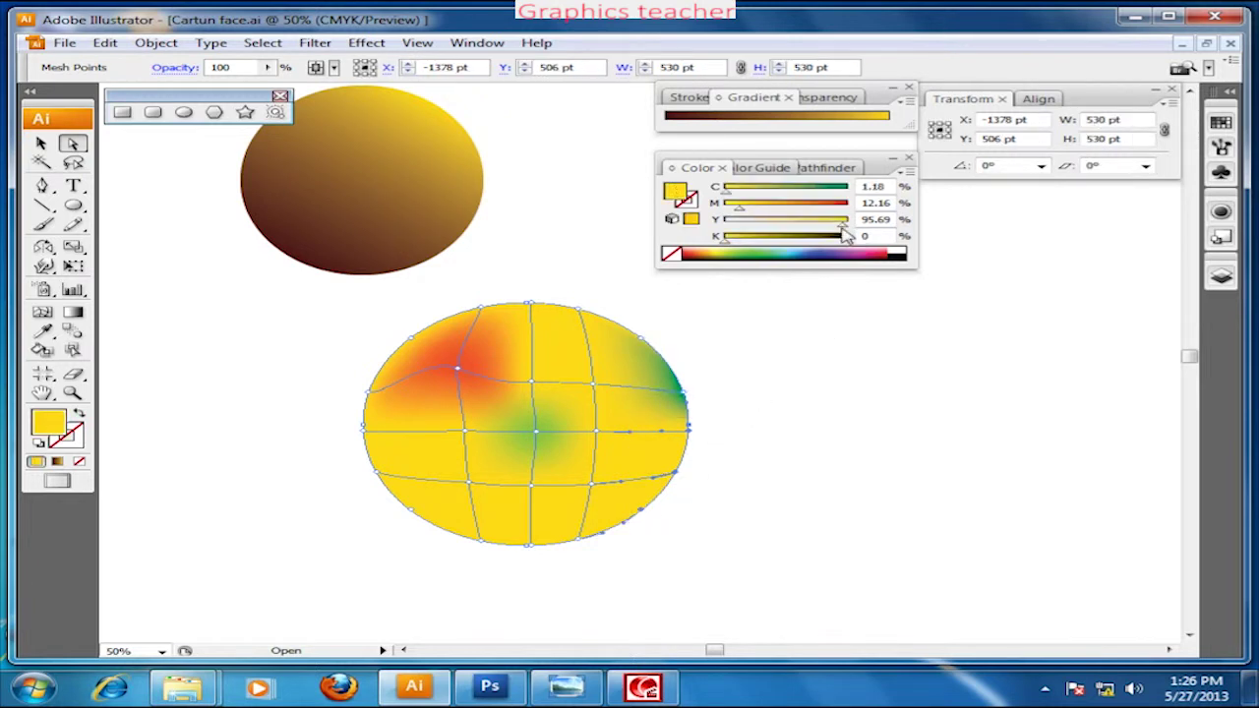
{"action": "left_click", "coordinate": [825, 190]}
{"action": "left_click_drag", "start_coordinate": [825, 190], "coordinate": [837, 190]}
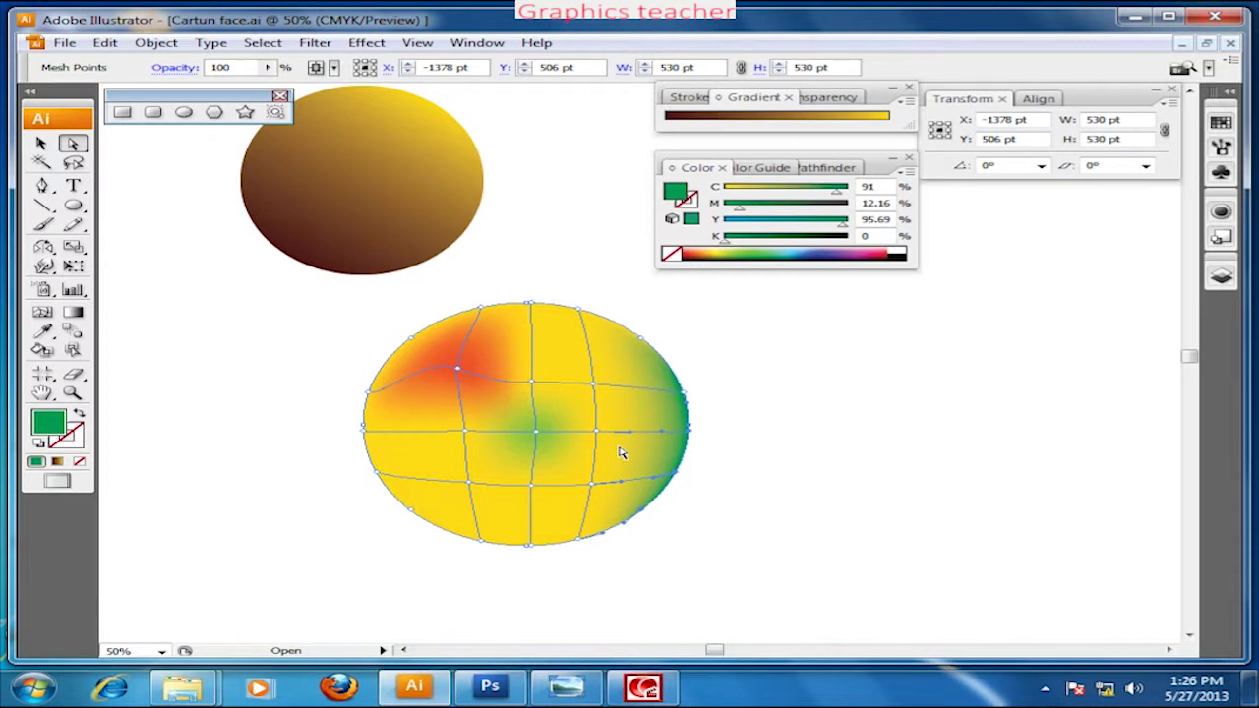
Turn the left-side mesh points orange-red and move the whole circle right.
{"action": "mouse_move", "coordinate": [328, 356]}
{"action": "left_mouse_down"}
{"action": "mouse_move", "coordinate": [429, 551]}
{"action": "mouse_move", "coordinate": [441, 536]}
{"action": "left_mouse_up"}
{"action": "left_click_drag", "start_coordinate": [814, 210], "coordinate": [836, 211]}
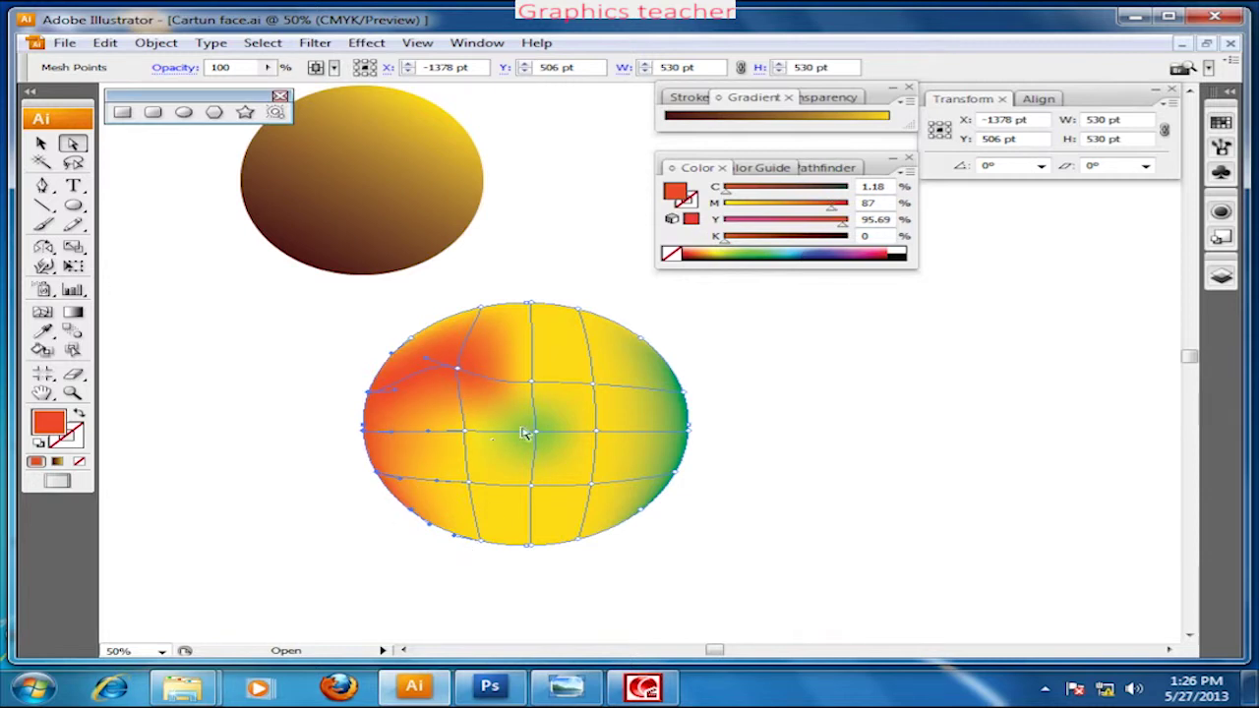
{"action": "left_click", "coordinate": [43, 145]}
{"action": "left_click", "coordinate": [315, 449]}
{"action": "mouse_move", "coordinate": [449, 469]}
{"action": "left_mouse_down"}
{"action": "mouse_move", "coordinate": [595, 477]}
{"action": "mouse_move", "coordinate": [682, 499]}
{"action": "left_mouse_up"}
{"action": "left_click", "coordinate": [435, 517]}
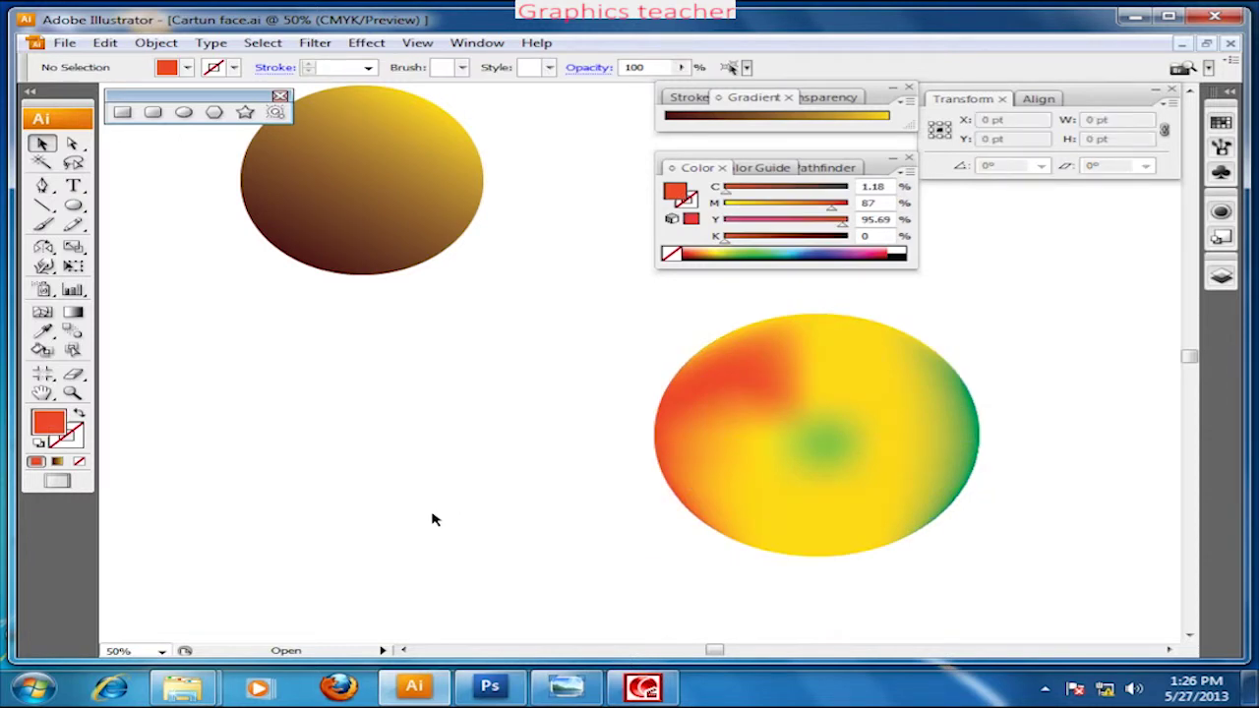
Shift the mesh circle further right and draw a closed S-shaped curl with the Pen tool.
{"action": "left_click_drag", "start_coordinate": [786, 406], "coordinate": [953, 411]}
{"action": "left_click", "coordinate": [453, 363]}
{"action": "left_click", "coordinate": [42, 184]}
{"action": "left_click", "coordinate": [459, 315]}
{"action": "mouse_move", "coordinate": [360, 415]}
{"action": "left_mouse_down"}
{"action": "mouse_move", "coordinate": [376, 460]}
{"action": "mouse_move", "coordinate": [413, 496]}
{"action": "left_mouse_up"}
{"action": "mouse_move", "coordinate": [354, 602]}
{"action": "left_mouse_down"}
{"action": "mouse_move", "coordinate": [286, 603]}
{"action": "mouse_move", "coordinate": [189, 568]}
{"action": "left_mouse_up"}
{"action": "left_click", "coordinate": [355, 489]}
{"action": "left_click_drag", "start_coordinate": [444, 436], "coordinate": [360, 354]}
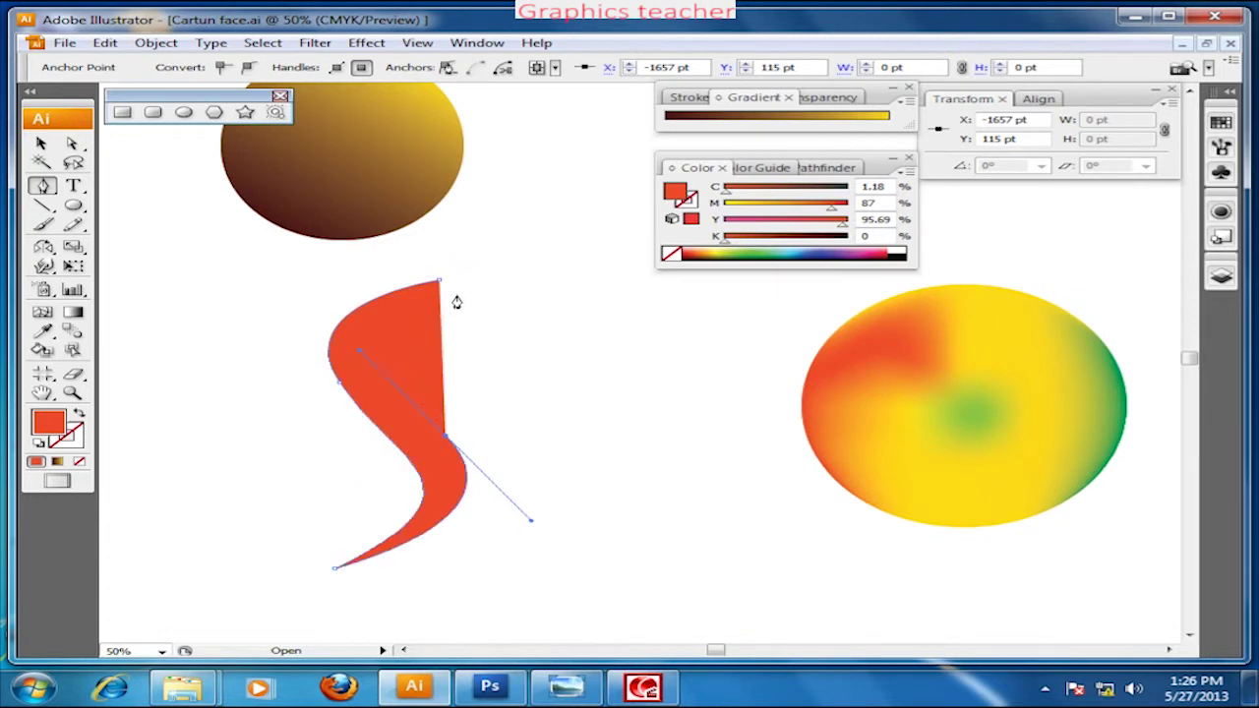
{"action": "left_click", "coordinate": [440, 285]}
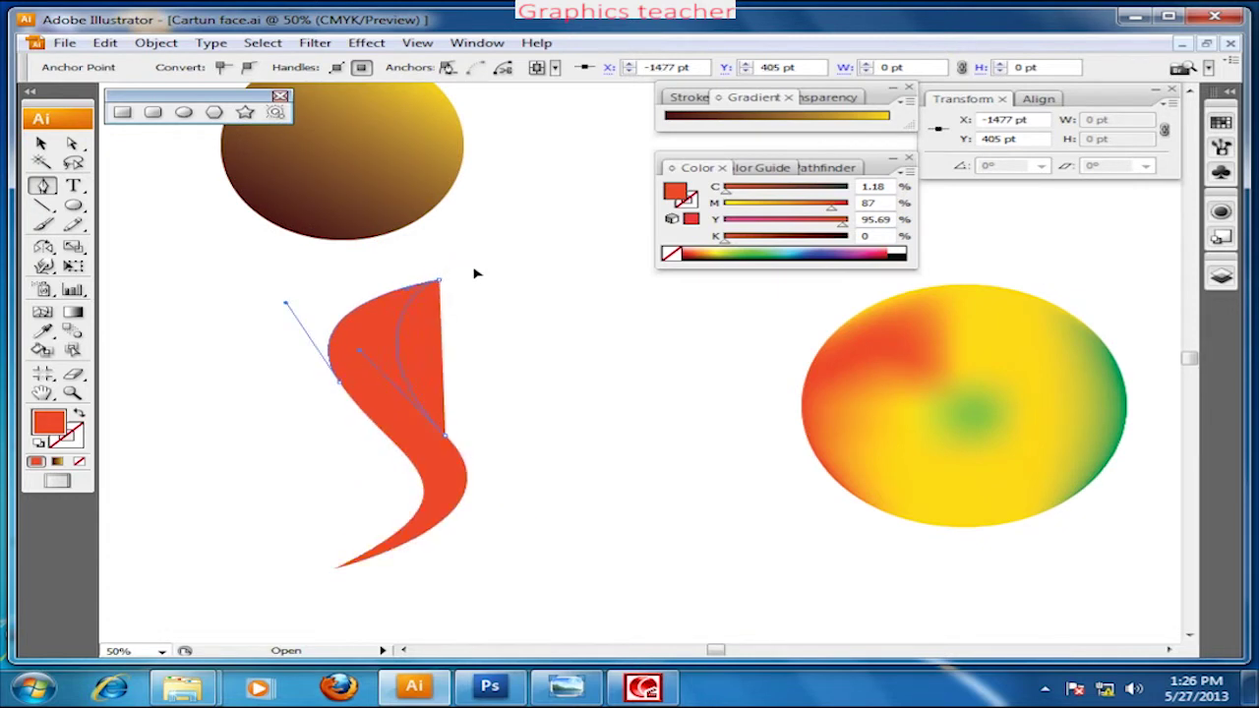
Alt-drag a copy of the S shape beside the original.
{"action": "key", "text": "v"}
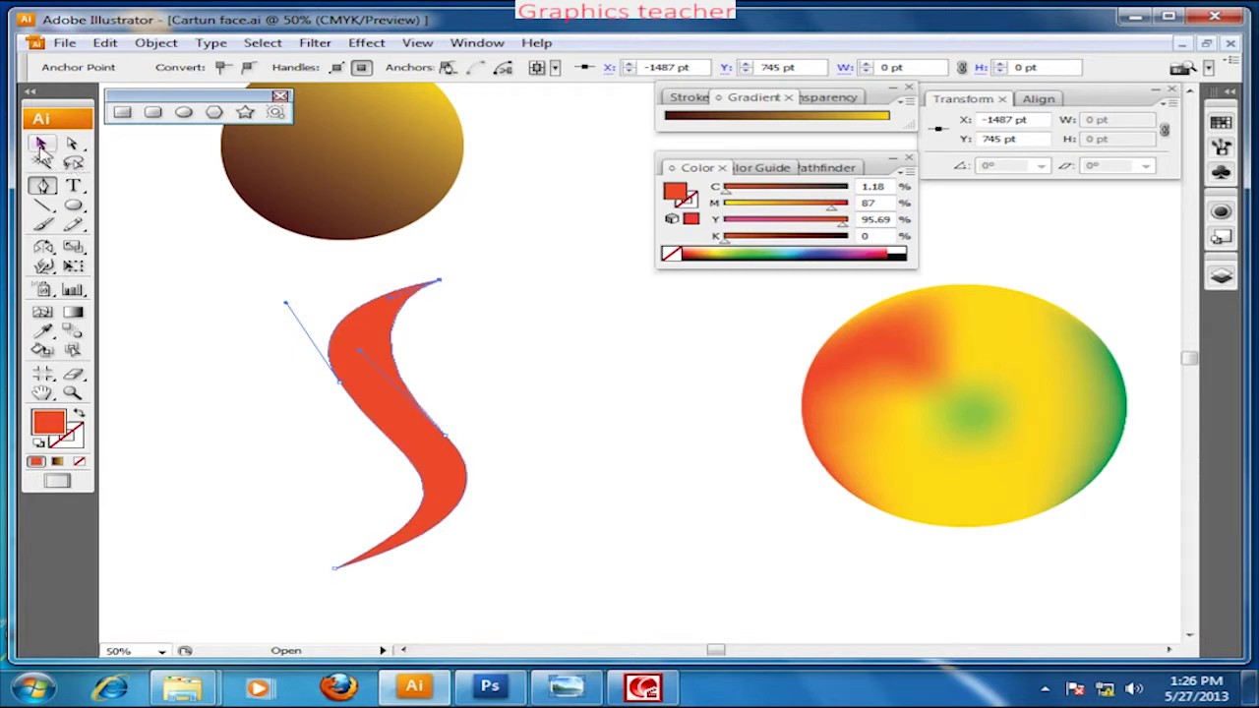
{"action": "left_click", "coordinate": [243, 330]}
{"action": "mouse_move", "coordinate": [374, 420]}
{"action": "left_mouse_down"}
{"action": "mouse_move", "coordinate": [737, 478]}
{"action": "mouse_move", "coordinate": [551, 436]}
{"action": "mouse_move", "coordinate": [323, 436]}
{"action": "left_mouse_up"}
Apply the brown-to-yellow gradient fill to the middle S shape.
{"action": "scroll", "coordinate": [514, 374], "scroll_direction": "down", "scroll_amount": 3}
{"action": "scroll", "coordinate": [514, 374], "scroll_direction": "right", "scroll_amount": 2}
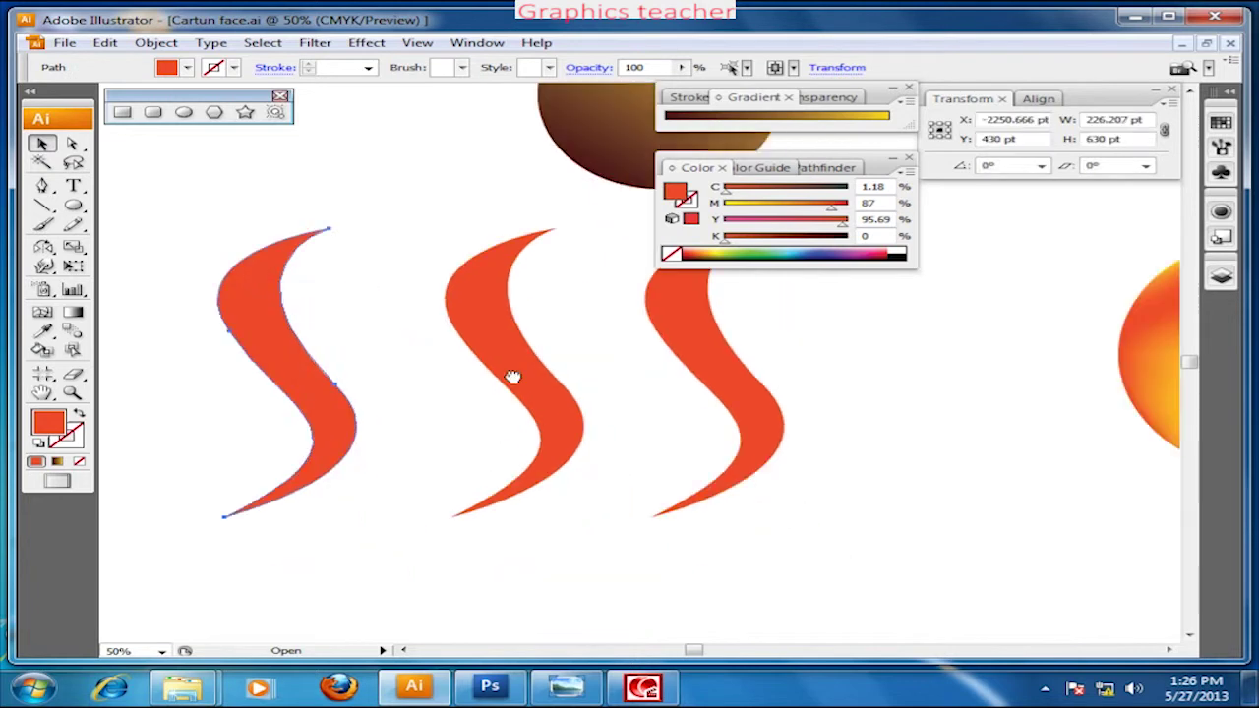
{"action": "left_click_drag", "start_coordinate": [438, 402], "coordinate": [392, 461]}
{"action": "left_click", "coordinate": [452, 427]}
{"action": "left_click", "coordinate": [57, 462]}
{"action": "scroll", "coordinate": [722, 522], "scroll_direction": "right", "scroll_amount": 2}
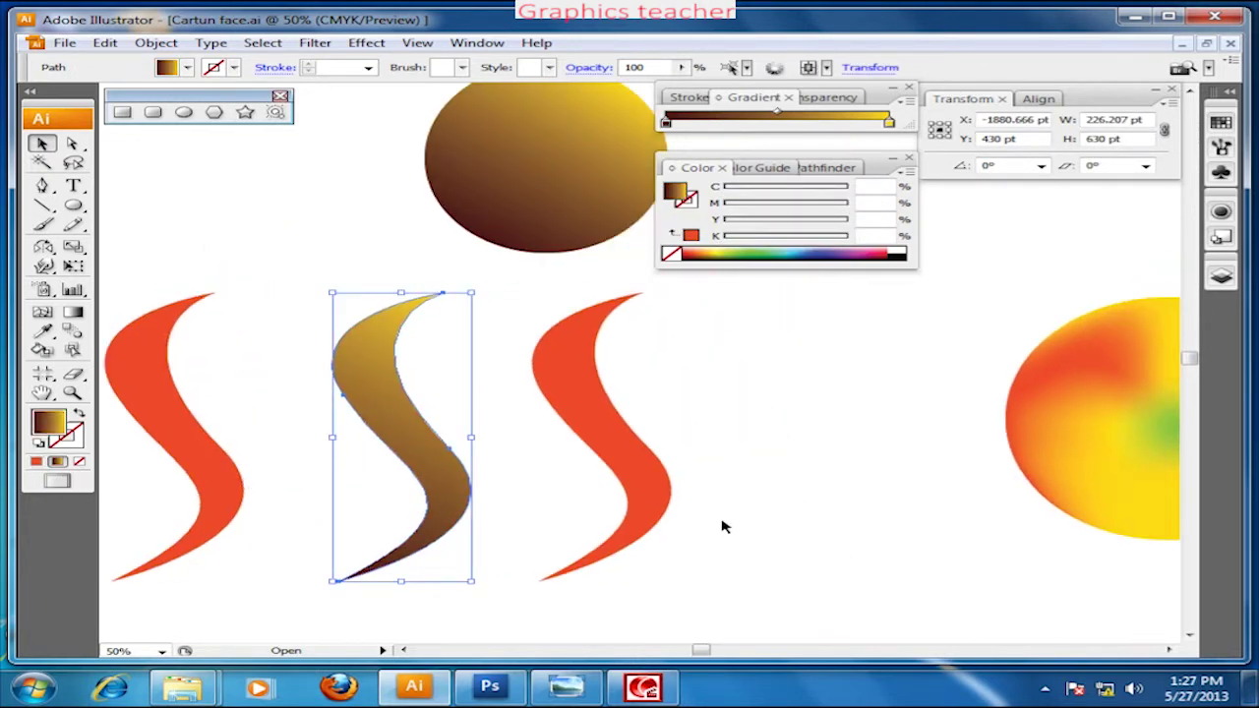
{"action": "left_click", "coordinate": [655, 497]}
{"action": "scroll", "coordinate": [659, 492], "scroll_direction": "left", "scroll_amount": 2}
{"action": "left_click", "coordinate": [580, 482]}
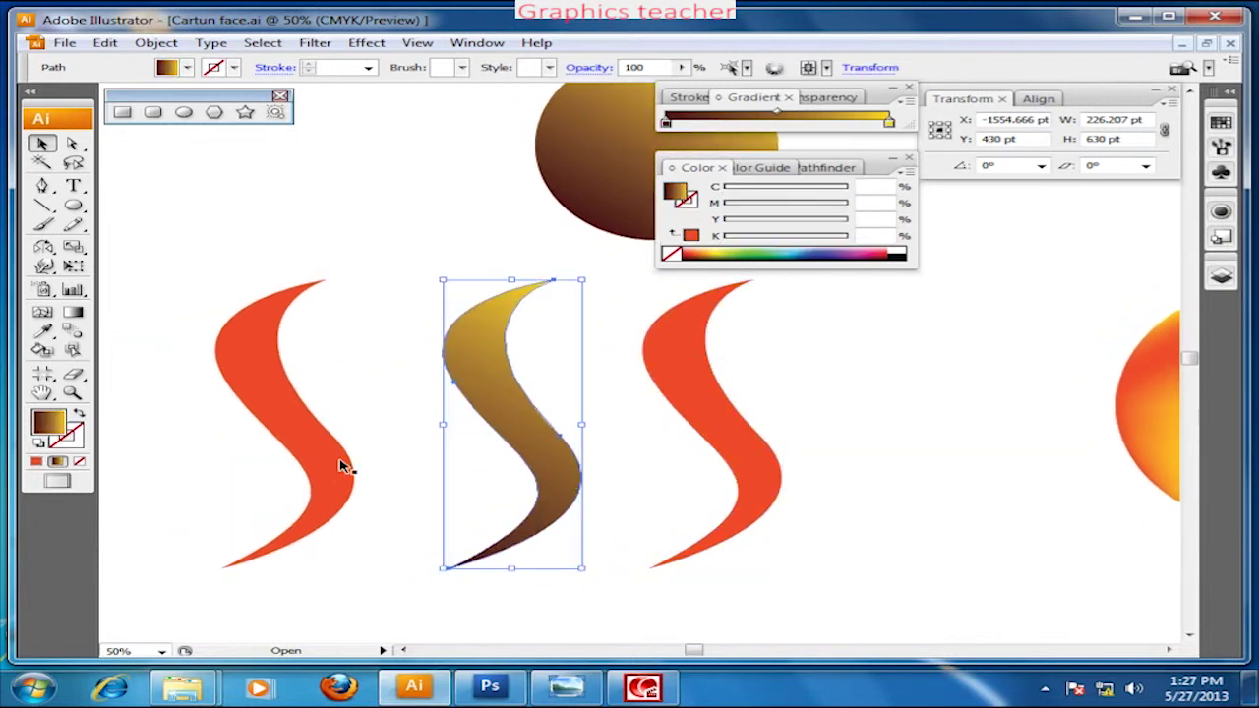
Set the middle S gradient direction to run from gold on the left to brown on the right.
{"action": "left_click", "coordinate": [72, 311]}
{"action": "mouse_move", "coordinate": [575, 467]}
{"action": "left_mouse_down"}
{"action": "mouse_move", "coordinate": [455, 467]}
{"action": "mouse_move", "coordinate": [573, 432]}
{"action": "left_mouse_up"}
{"action": "mouse_move", "coordinate": [536, 290]}
{"action": "left_mouse_down"}
{"action": "mouse_move", "coordinate": [462, 563]}
{"action": "mouse_move", "coordinate": [489, 401]}
{"action": "mouse_move", "coordinate": [505, 401]}
{"action": "left_mouse_up"}
{"action": "left_click_drag", "start_coordinate": [634, 396], "coordinate": [478, 433]}
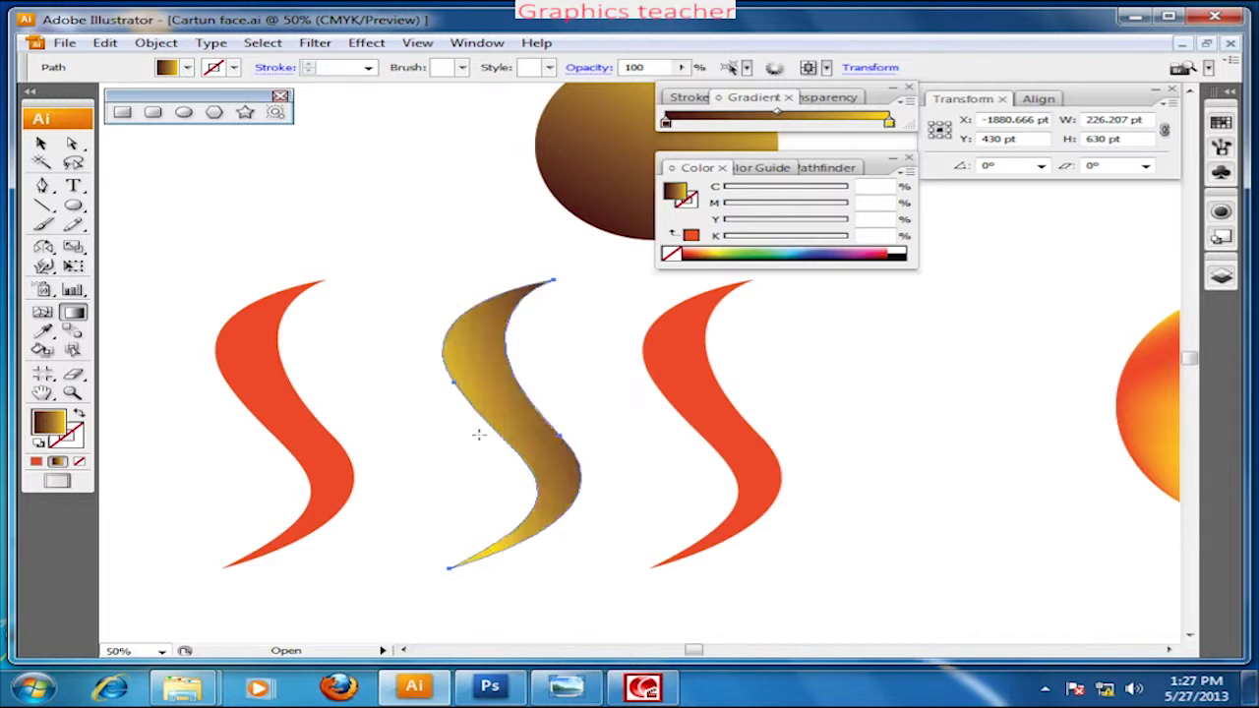
{"action": "left_click", "coordinate": [40, 144]}
{"action": "left_click", "coordinate": [261, 331]}
{"action": "scroll", "coordinate": [439, 337], "scroll_direction": "right", "scroll_amount": 1}
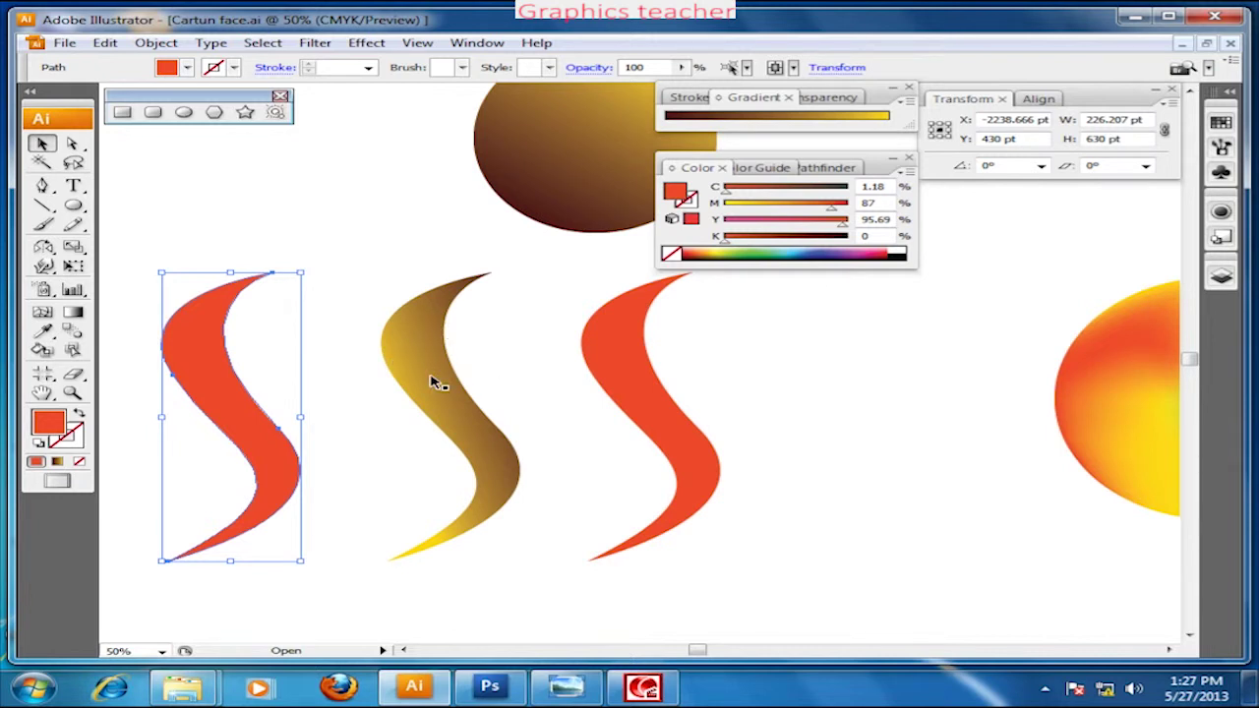
Add gradient mesh points to the right red S, undoing one misplaced point.
{"action": "left_click", "coordinate": [815, 459]}
{"action": "scroll", "coordinate": [770, 429], "scroll_direction": "up", "scroll_amount": 1}
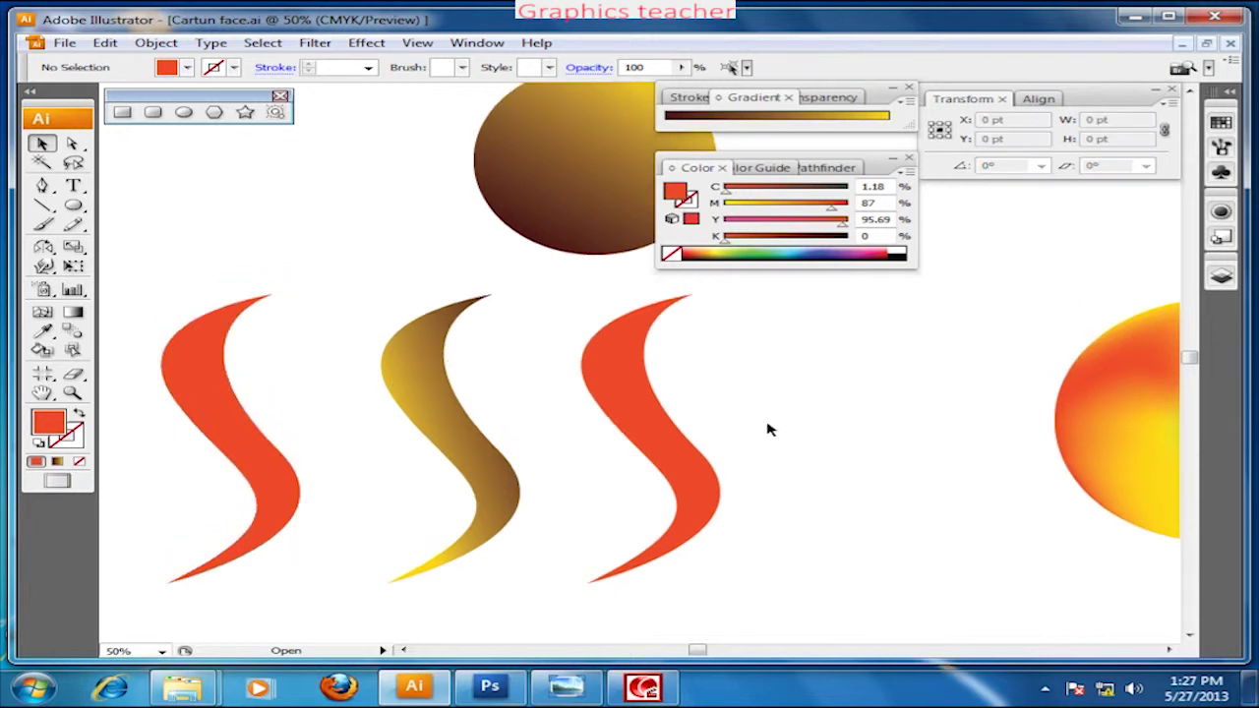
{"action": "left_click", "coordinate": [644, 444]}
{"action": "left_click", "coordinate": [42, 312]}
{"action": "left_click", "coordinate": [644, 425]}
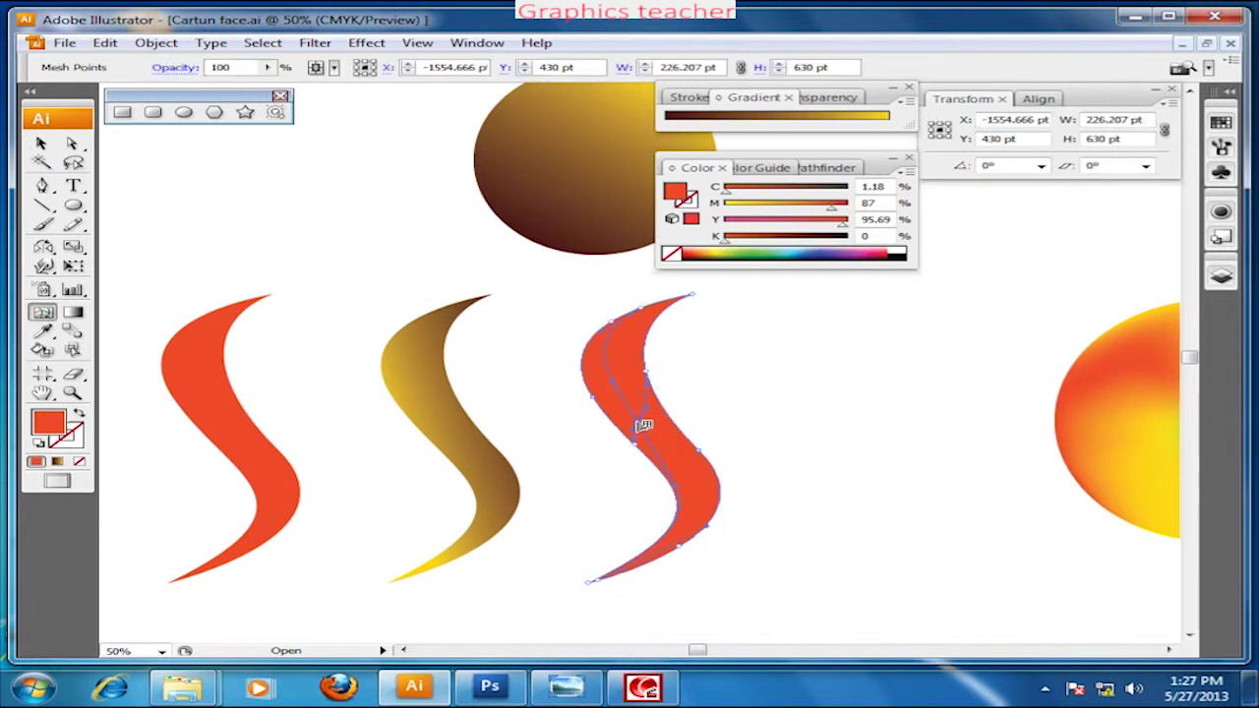
{"action": "key", "text": "ctrl+z"}
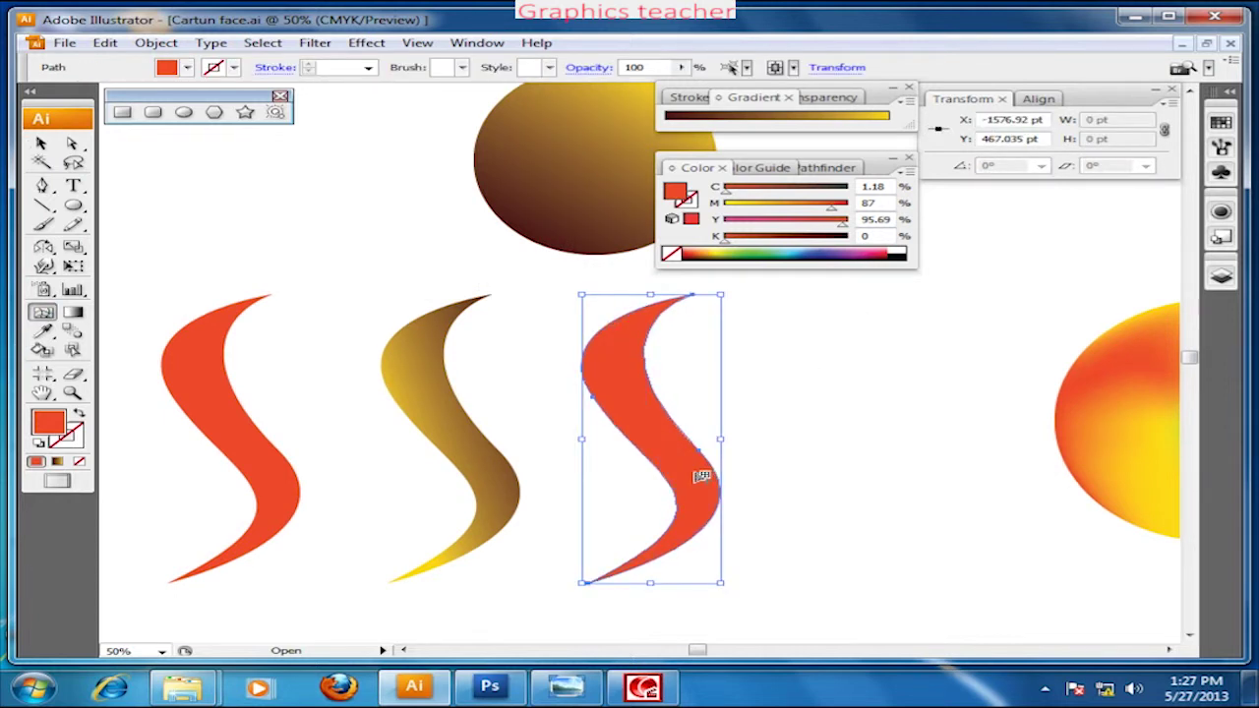
{"action": "left_click", "coordinate": [694, 476]}
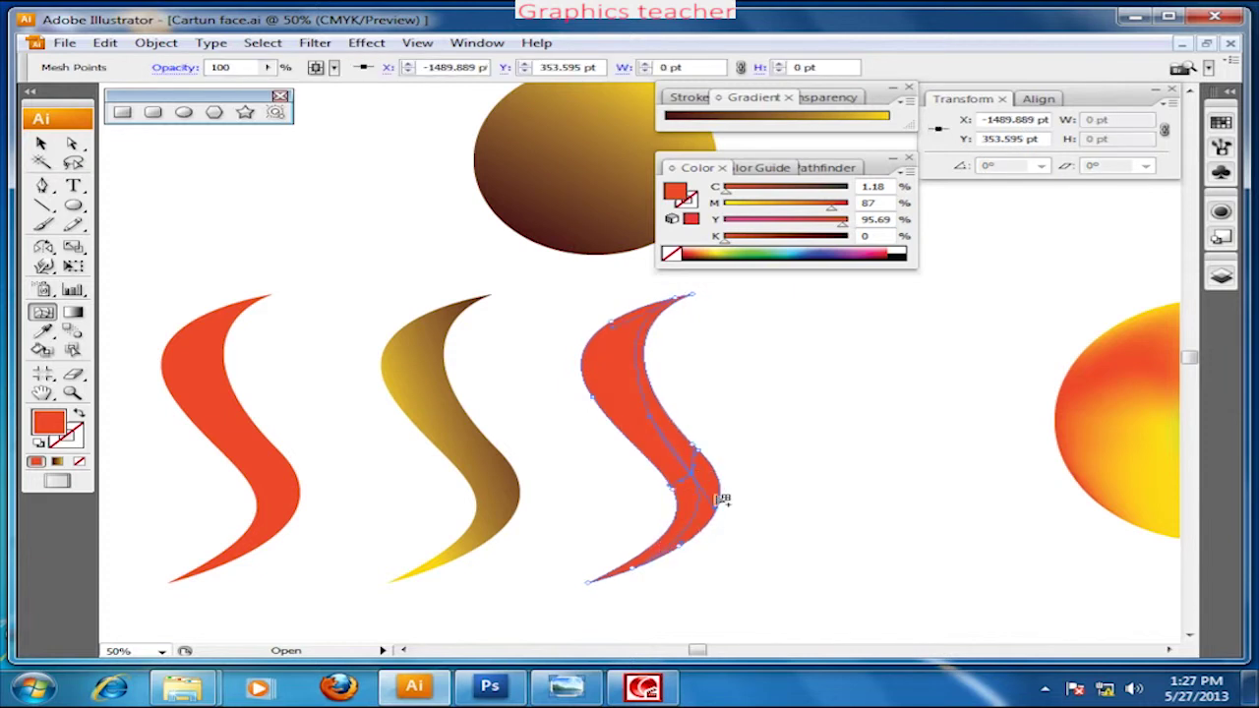
Zoom in on the meshed right S, centre it, and select it with Direct Selection.
{"action": "left_click", "coordinate": [72, 145]}
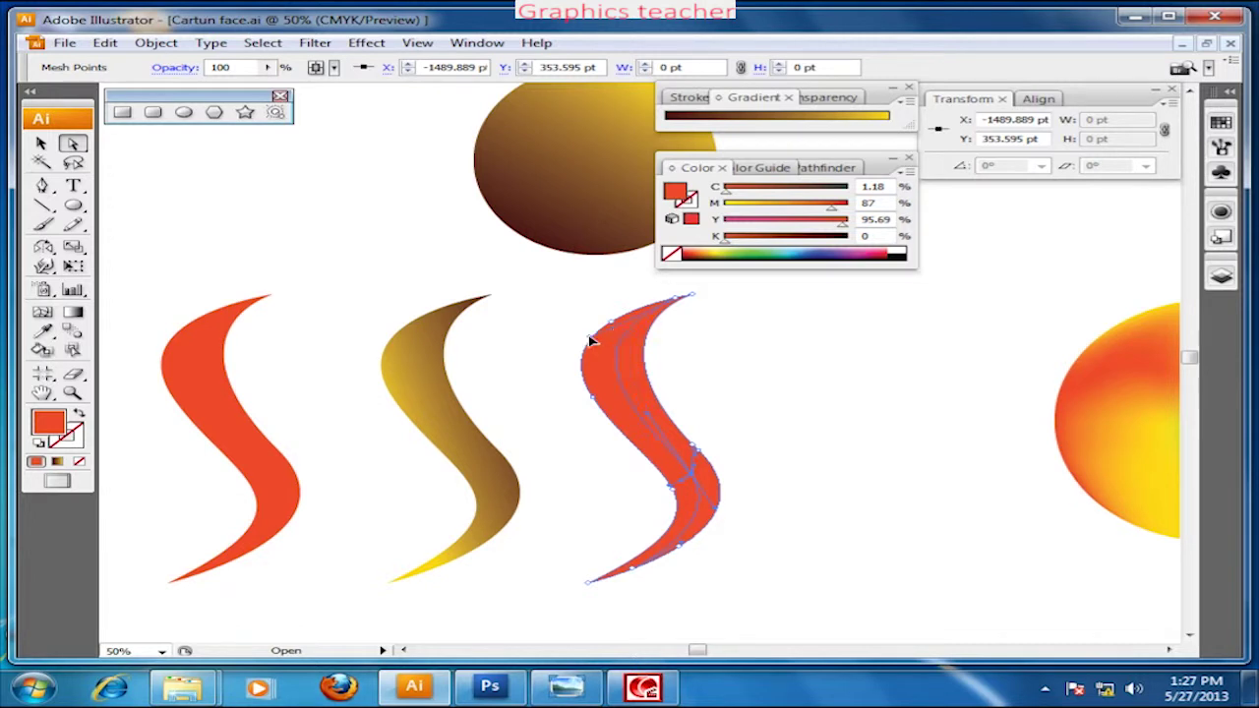
{"action": "scroll", "coordinate": [806, 569], "scroll_direction": "down", "scroll_amount": 1}
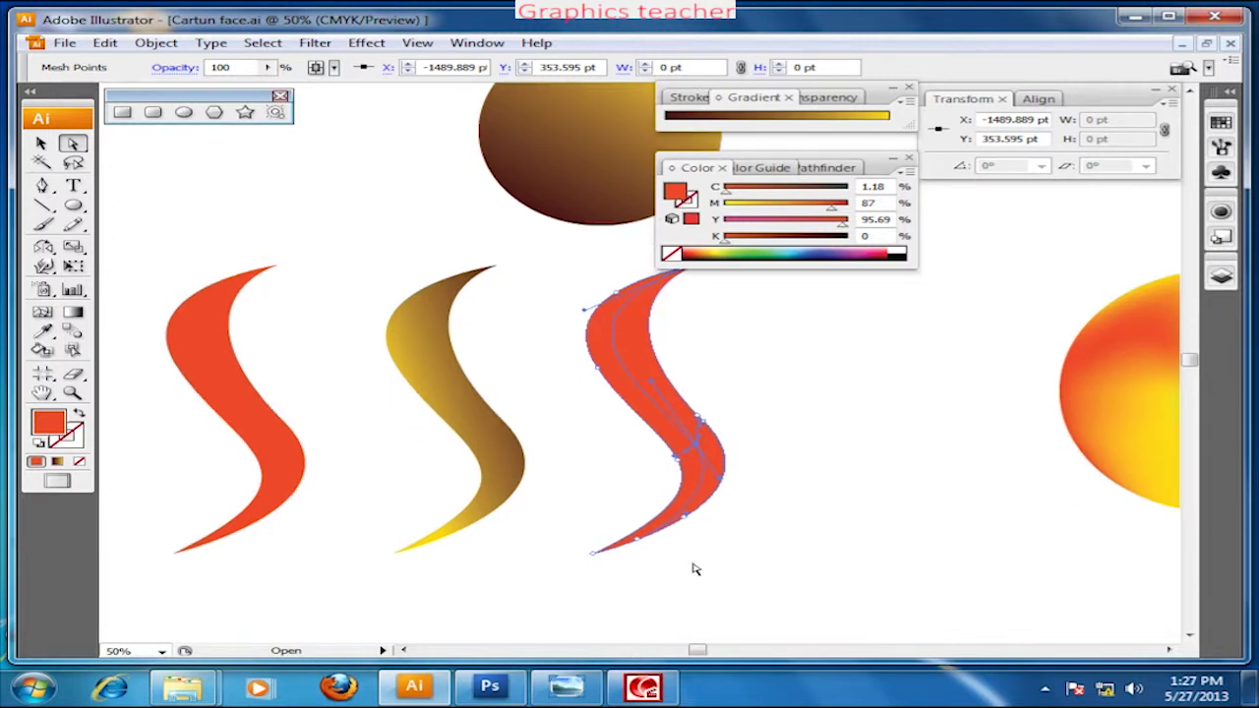
{"action": "key", "text": "ctrl+equal"}
{"action": "left_click_drag", "start_coordinate": [772, 489], "coordinate": [695, 484]}
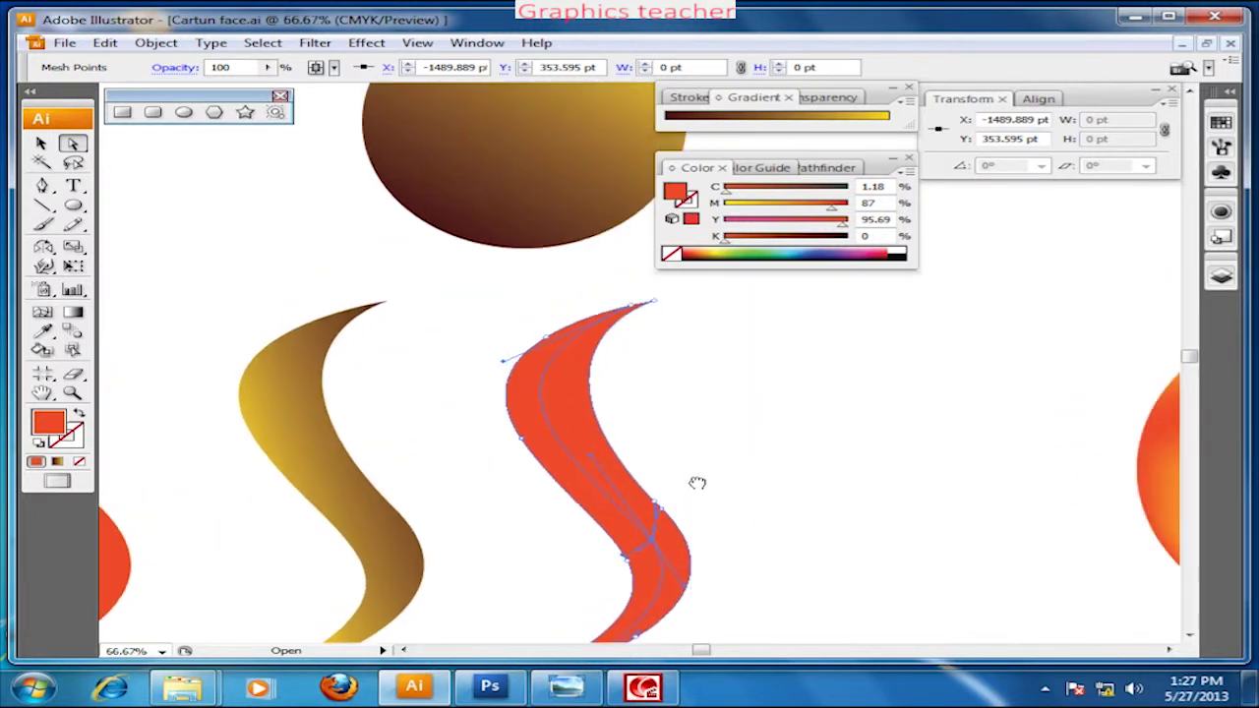
{"action": "left_click", "coordinate": [42, 312]}
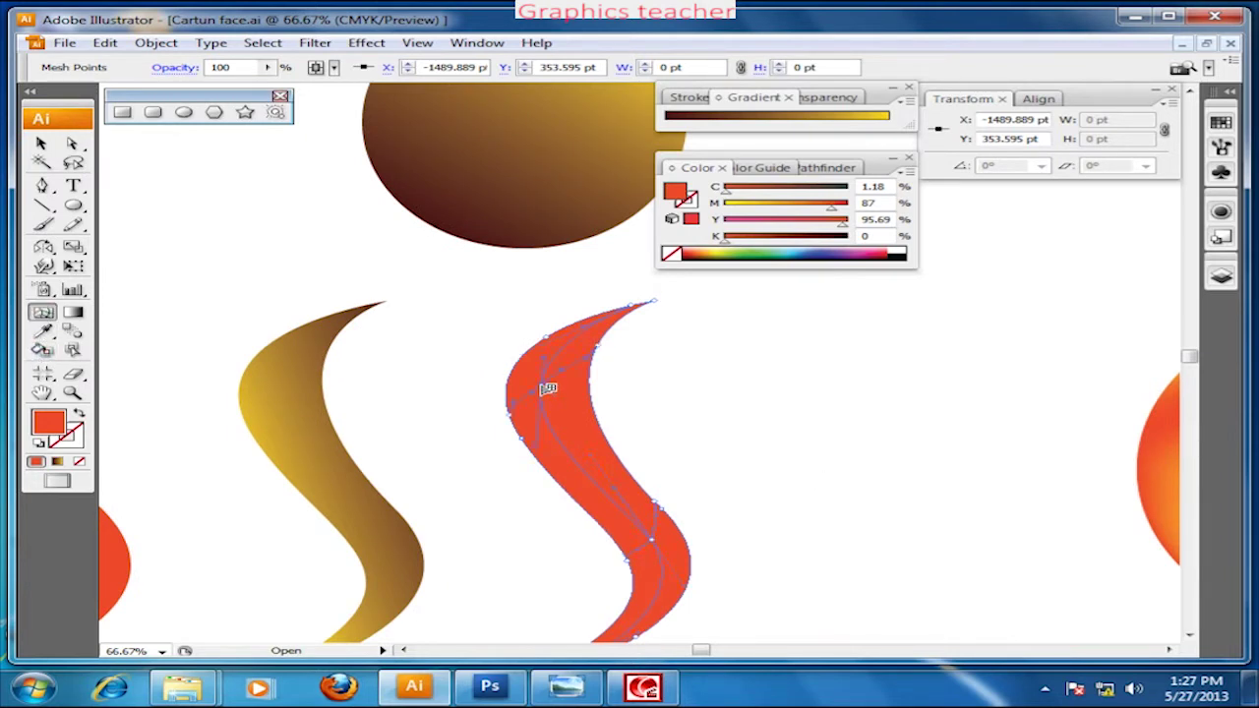
{"action": "scroll", "coordinate": [580, 403], "scroll_direction": "down", "scroll_amount": 2}
{"action": "left_click", "coordinate": [72, 143]}
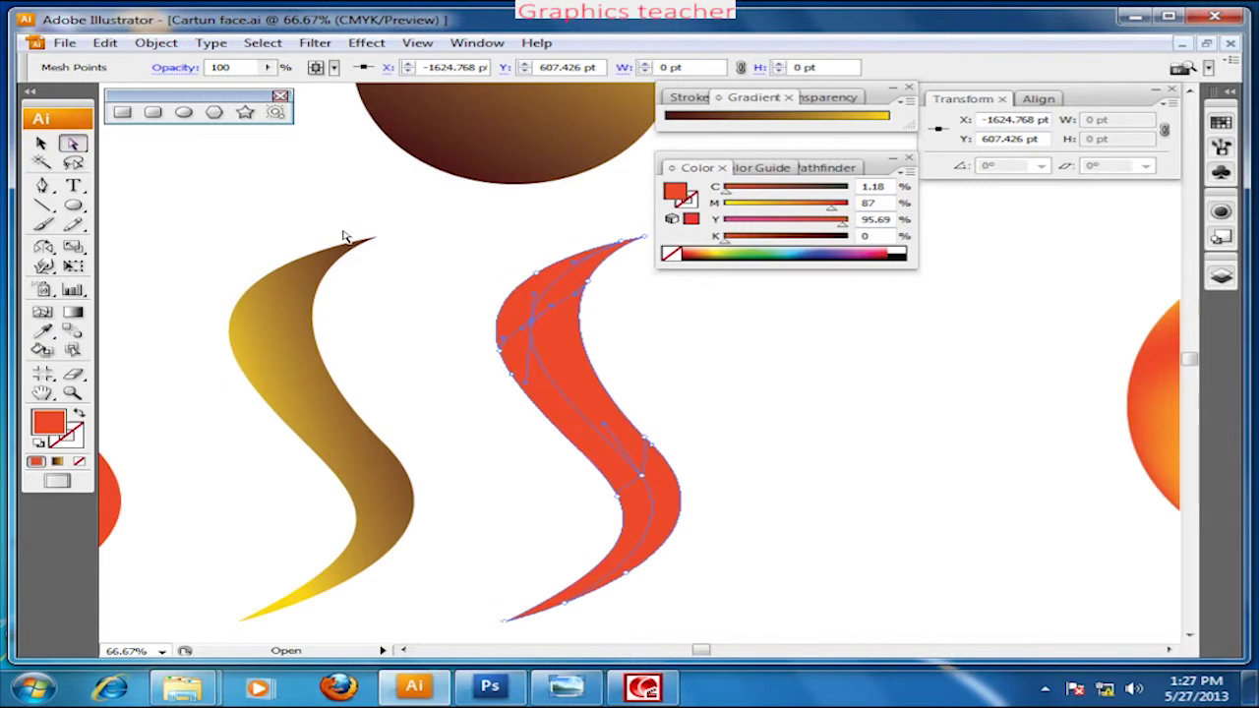
{"action": "left_click", "coordinate": [651, 500]}
Lower magenta to turn the S mesh orange-yellow, then lasso its top and left edge points and colour them deep brown.
{"action": "left_click_drag", "start_coordinate": [726, 571], "coordinate": [680, 566]}
{"action": "left_click_drag", "start_coordinate": [771, 207], "coordinate": [745, 204]}
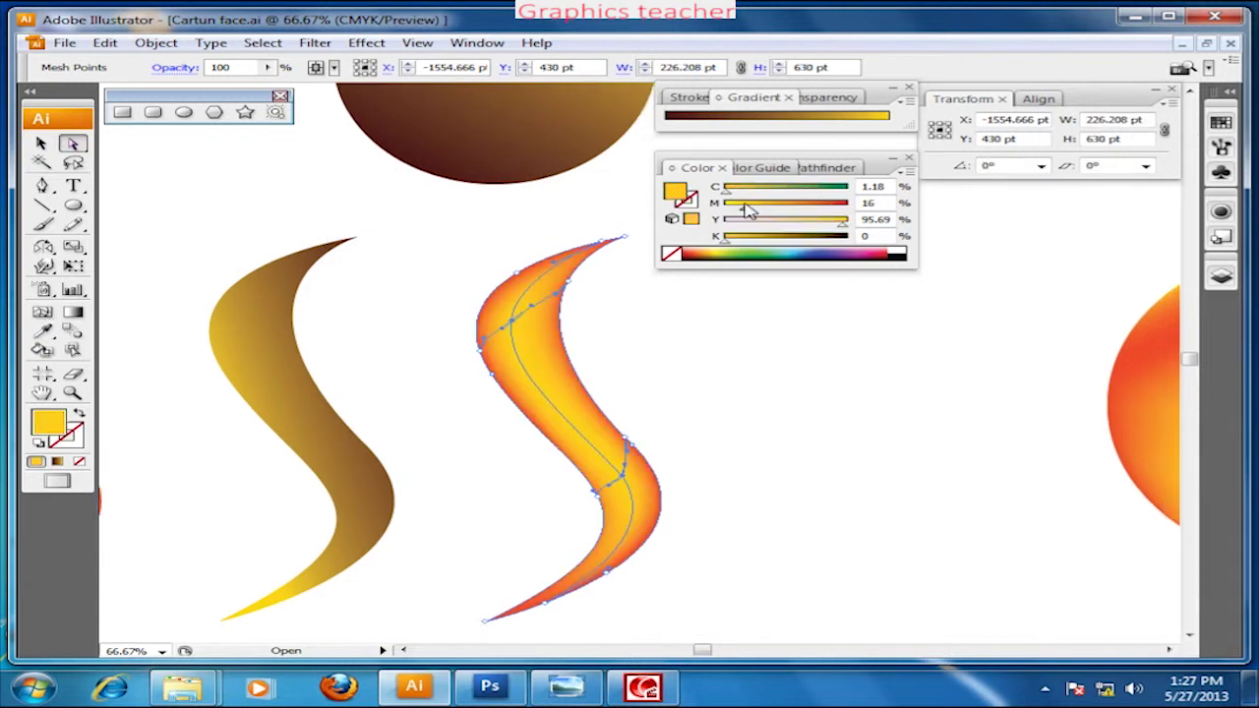
{"action": "left_click_drag", "start_coordinate": [645, 583], "coordinate": [694, 551]}
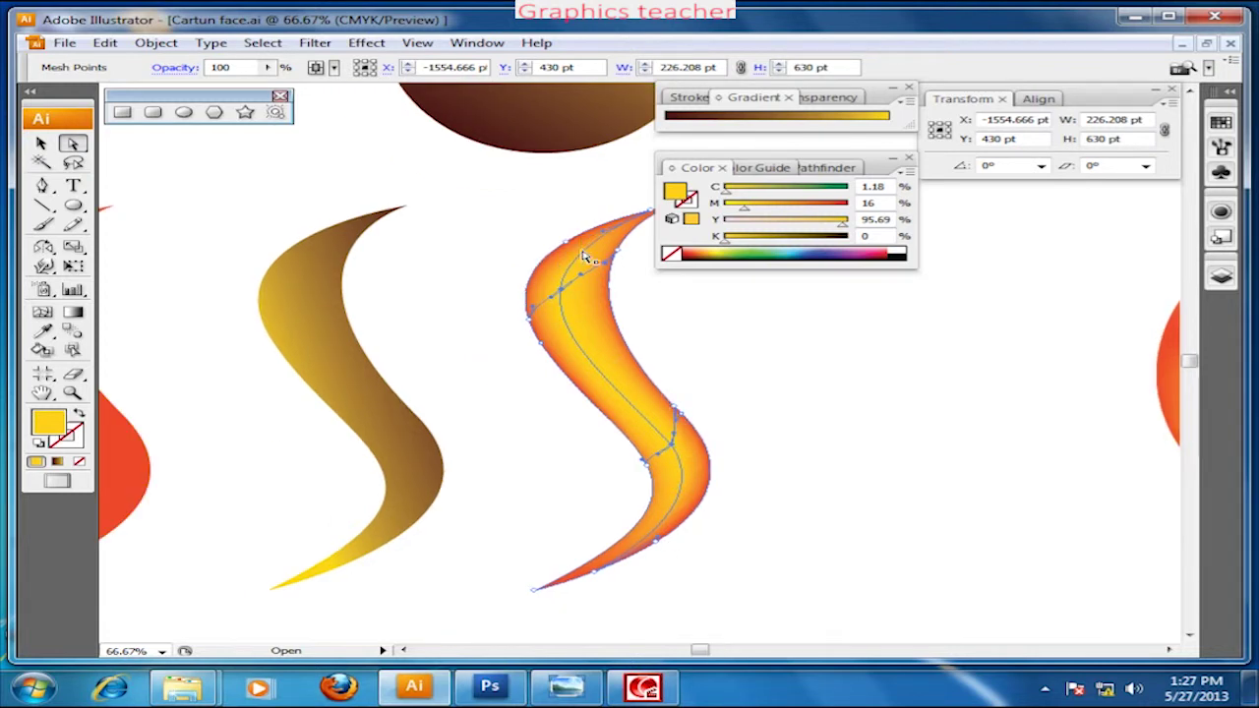
{"action": "left_click", "coordinate": [73, 162]}
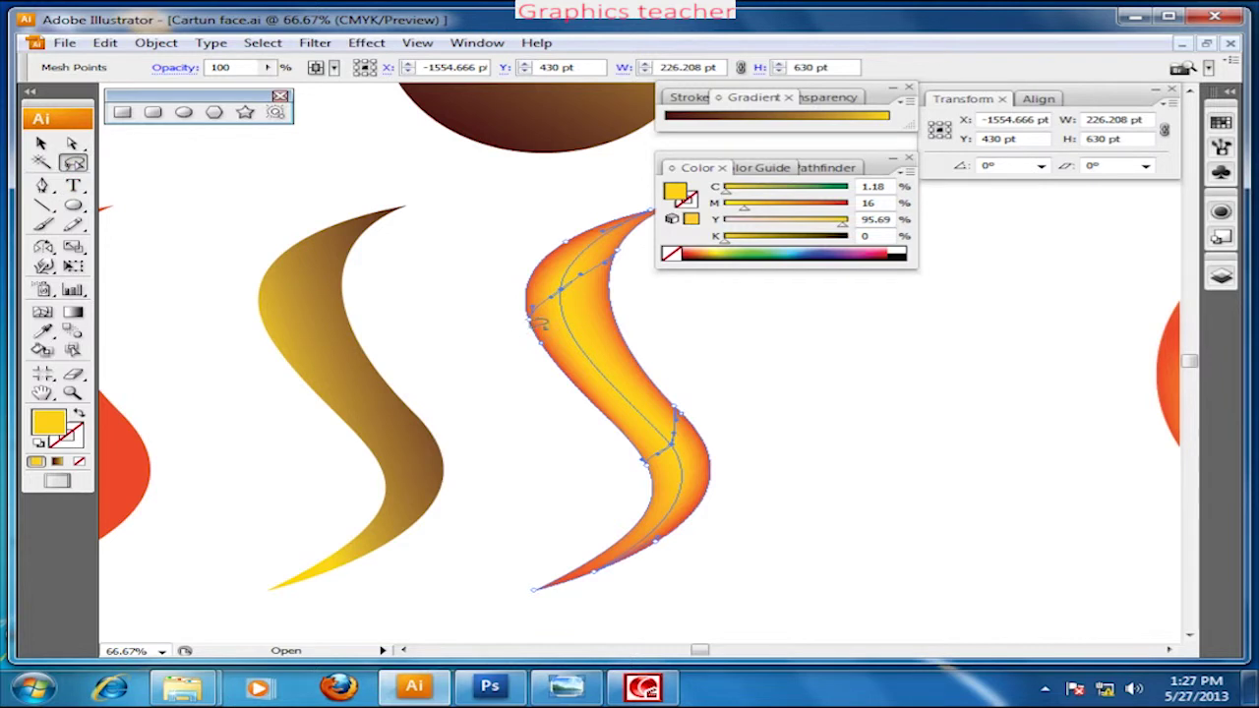
{"action": "left_click_drag", "start_coordinate": [549, 237], "coordinate": [570, 232]}
{"action": "mouse_move", "coordinate": [552, 311]}
{"action": "left_mouse_down"}
{"action": "mouse_move", "coordinate": [602, 418]}
{"action": "mouse_move", "coordinate": [640, 445]}
{"action": "left_mouse_up"}
{"action": "left_click_drag", "start_coordinate": [660, 494], "coordinate": [630, 530]}
{"action": "mouse_move", "coordinate": [569, 568]}
{"action": "left_mouse_down"}
{"action": "mouse_move", "coordinate": [498, 581]}
{"action": "mouse_move", "coordinate": [548, 387]}
{"action": "mouse_move", "coordinate": [534, 247]}
{"action": "mouse_move", "coordinate": [557, 229]}
{"action": "left_mouse_up"}
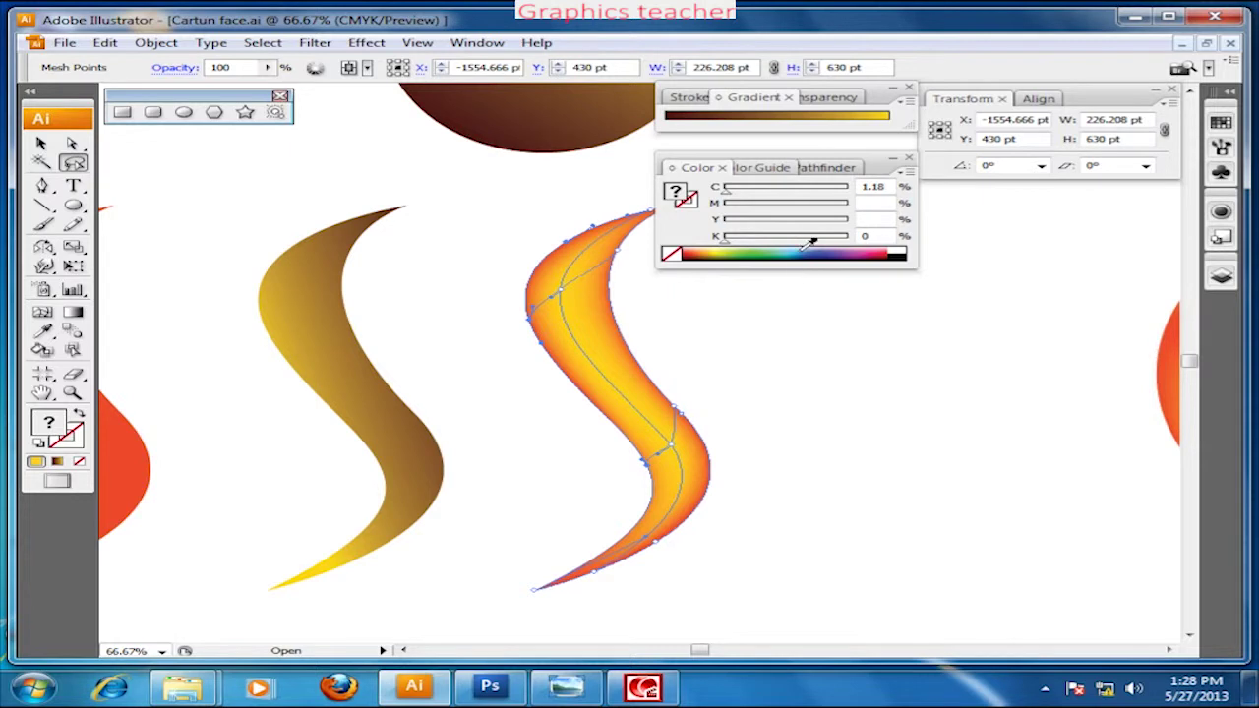
{"action": "left_click", "coordinate": [711, 247]}
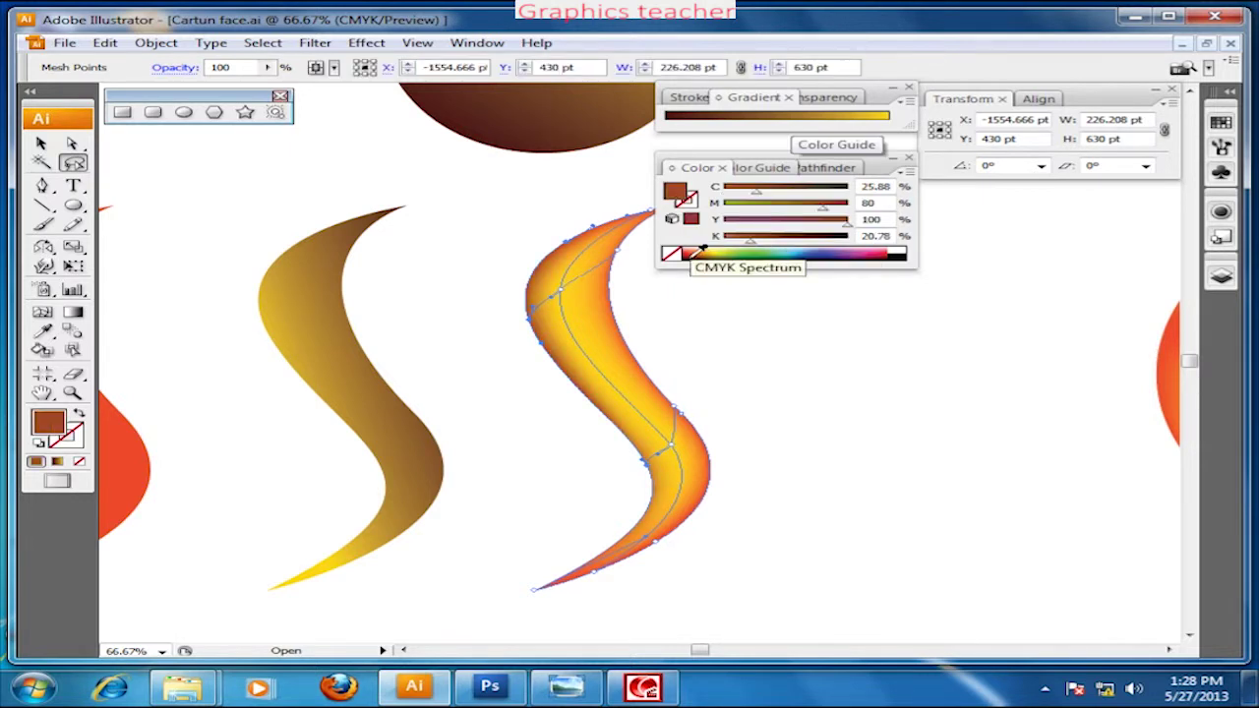
{"action": "left_click", "coordinate": [698, 254]}
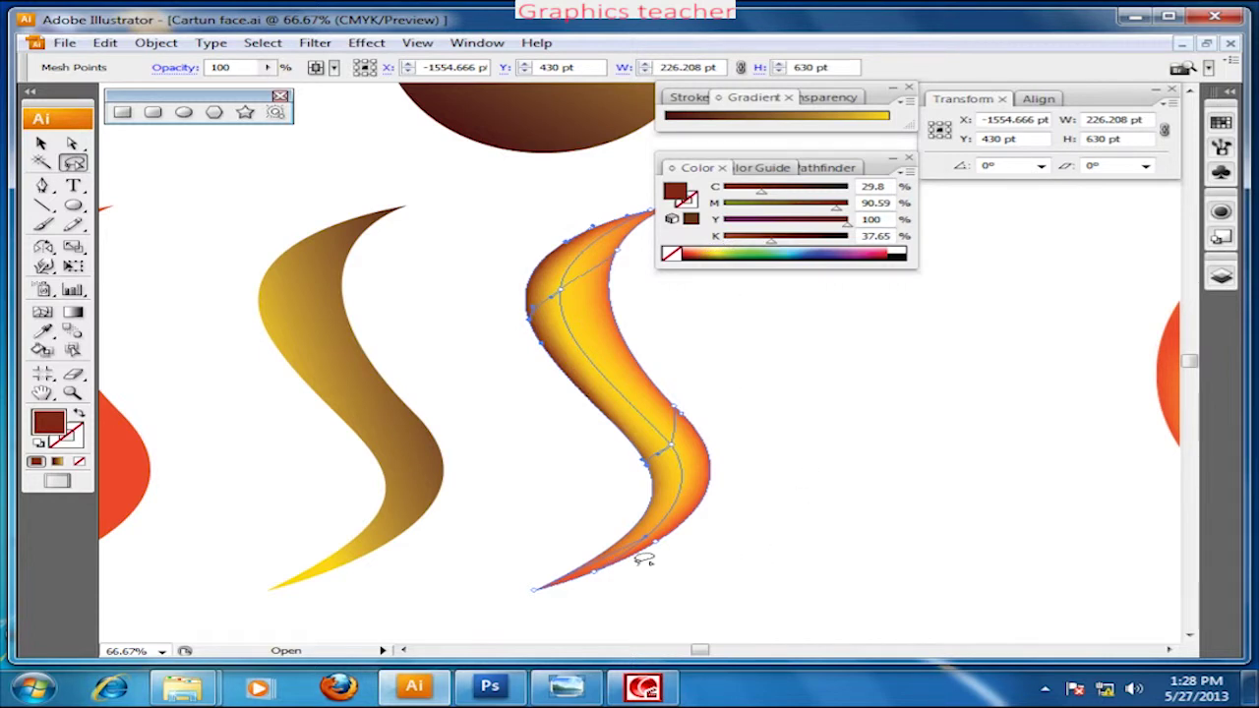
Lasso the lower tip and right-edge mesh points, colour them deep orange, then deselect.
{"action": "mouse_move", "coordinate": [627, 567]}
{"action": "left_mouse_down"}
{"action": "mouse_move", "coordinate": [655, 546]}
{"action": "mouse_move", "coordinate": [702, 464]}
{"action": "left_mouse_up"}
{"action": "mouse_move", "coordinate": [686, 414]}
{"action": "left_mouse_down"}
{"action": "mouse_move", "coordinate": [623, 327]}
{"action": "mouse_move", "coordinate": [618, 269]}
{"action": "mouse_move", "coordinate": [668, 270]}
{"action": "mouse_move", "coordinate": [730, 520]}
{"action": "mouse_move", "coordinate": [645, 568]}
{"action": "left_mouse_up"}
{"action": "left_click", "coordinate": [702, 247]}
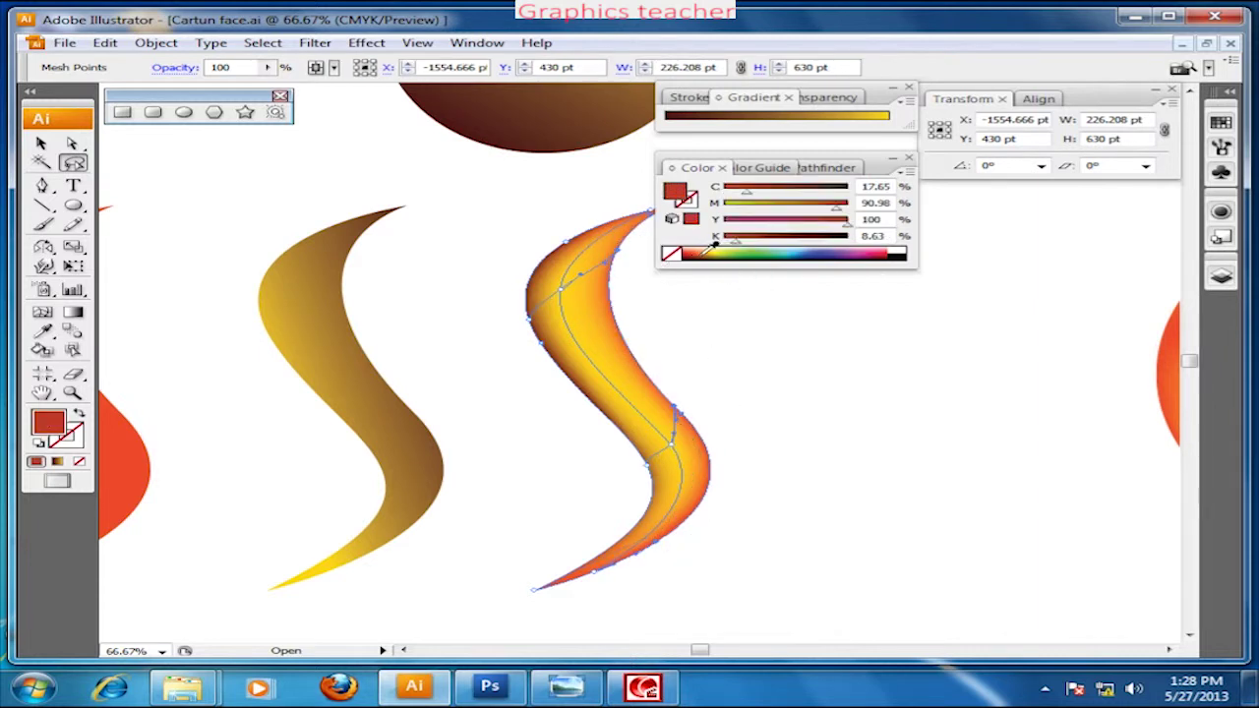
{"action": "left_click", "coordinate": [714, 247]}
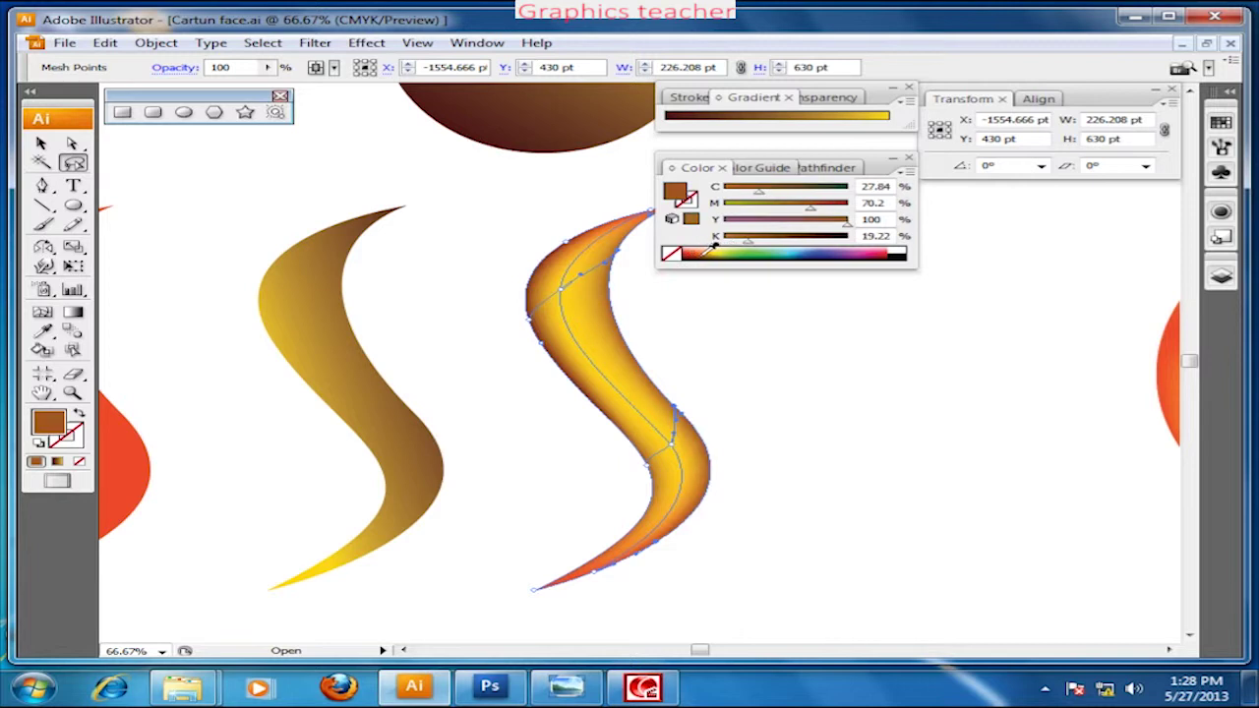
{"action": "left_click", "coordinate": [40, 143]}
{"action": "left_click", "coordinate": [828, 422]}
{"action": "mouse_move", "coordinate": [763, 412]}
{"action": "left_mouse_down"}
{"action": "mouse_move", "coordinate": [658, 386]}
{"action": "mouse_move", "coordinate": [725, 407]}
{"action": "left_mouse_up"}
{"action": "mouse_move", "coordinate": [569, 404]}
{"action": "left_mouse_down"}
{"action": "mouse_move", "coordinate": [679, 422]}
{"action": "mouse_move", "coordinate": [717, 408]}
{"action": "mouse_move", "coordinate": [683, 441]}
{"action": "left_mouse_up"}
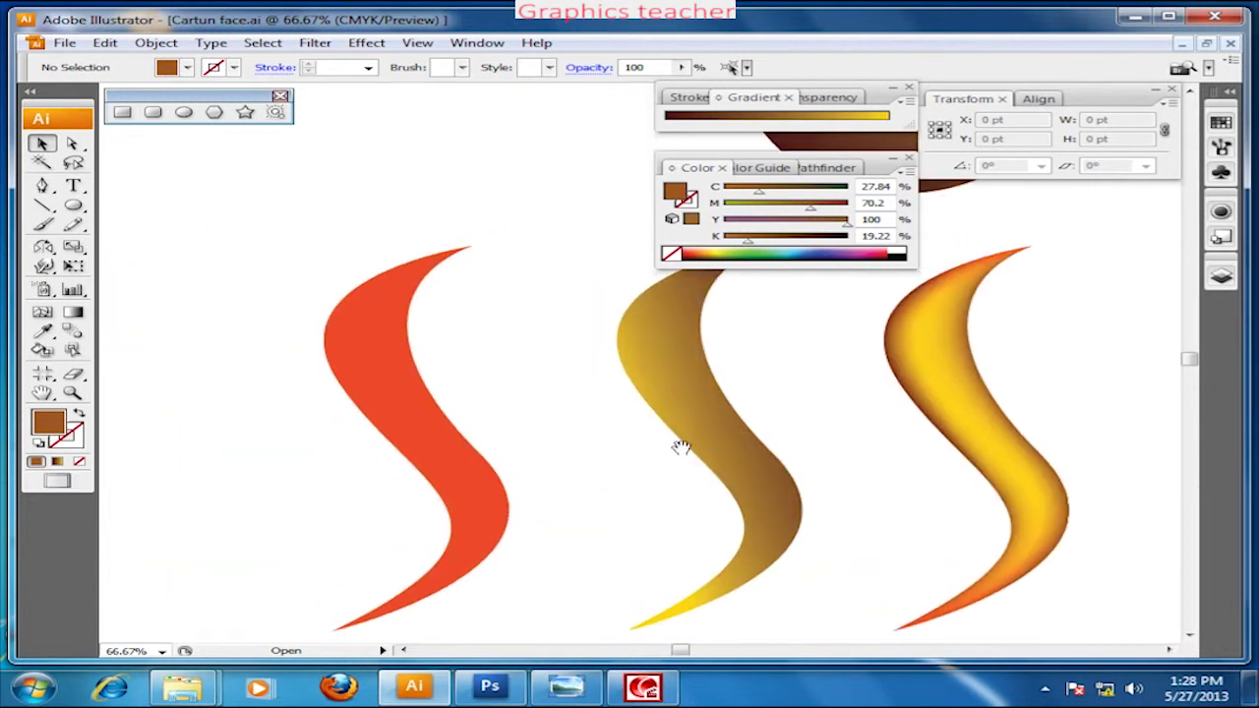
Zoom out to 33.33% and drag the mesh circle left toward the S shapes.
{"action": "left_click_drag", "start_coordinate": [843, 472], "coordinate": [657, 436]}
{"action": "key", "text": "ctrl+minus"}
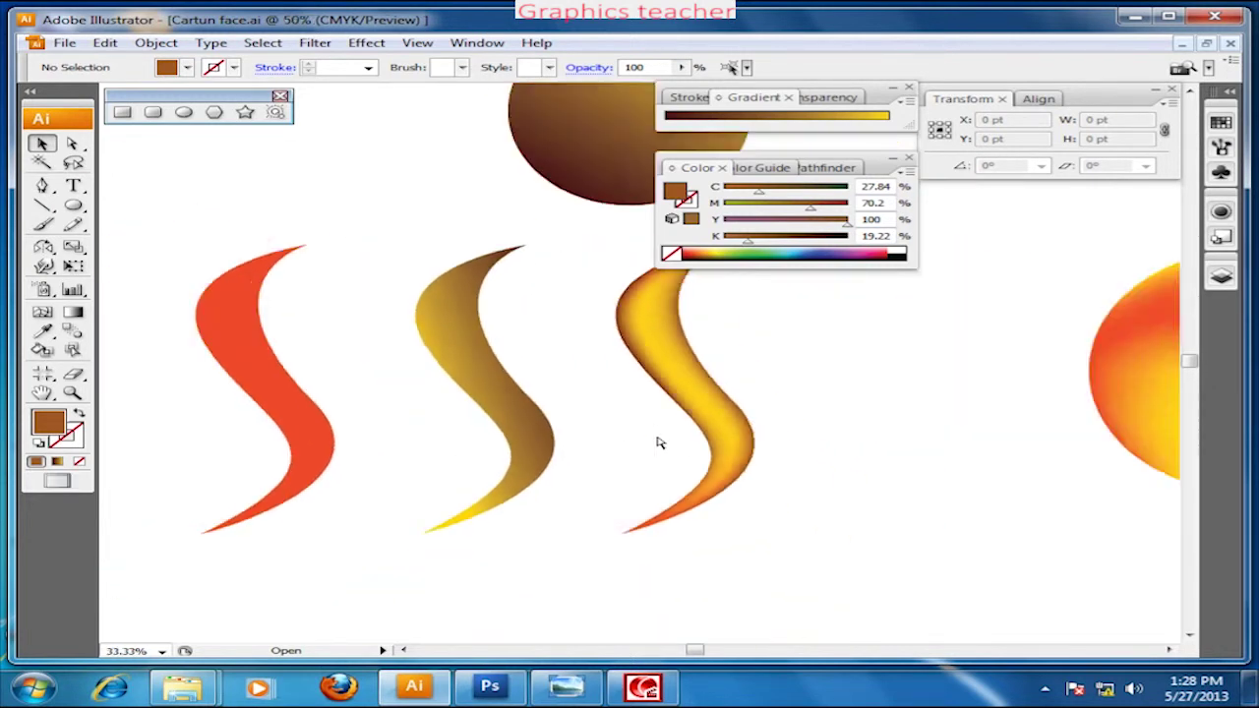
{"action": "key", "text": "ctrl+minus"}
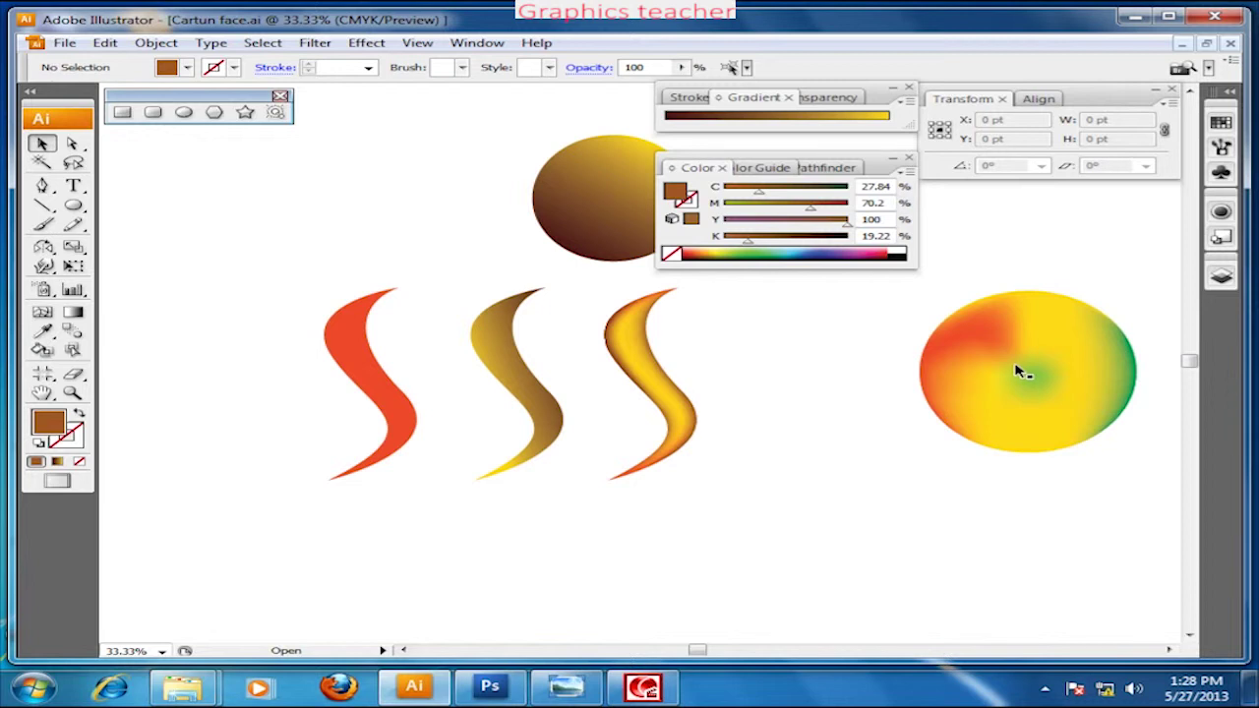
{"action": "scroll", "coordinate": [1022, 372], "scroll_direction": "down", "scroll_amount": 1}
{"action": "scroll", "coordinate": [1018, 369], "scroll_direction": "up", "scroll_amount": 1}
{"action": "left_click_drag", "start_coordinate": [1016, 366], "coordinate": [870, 369]}
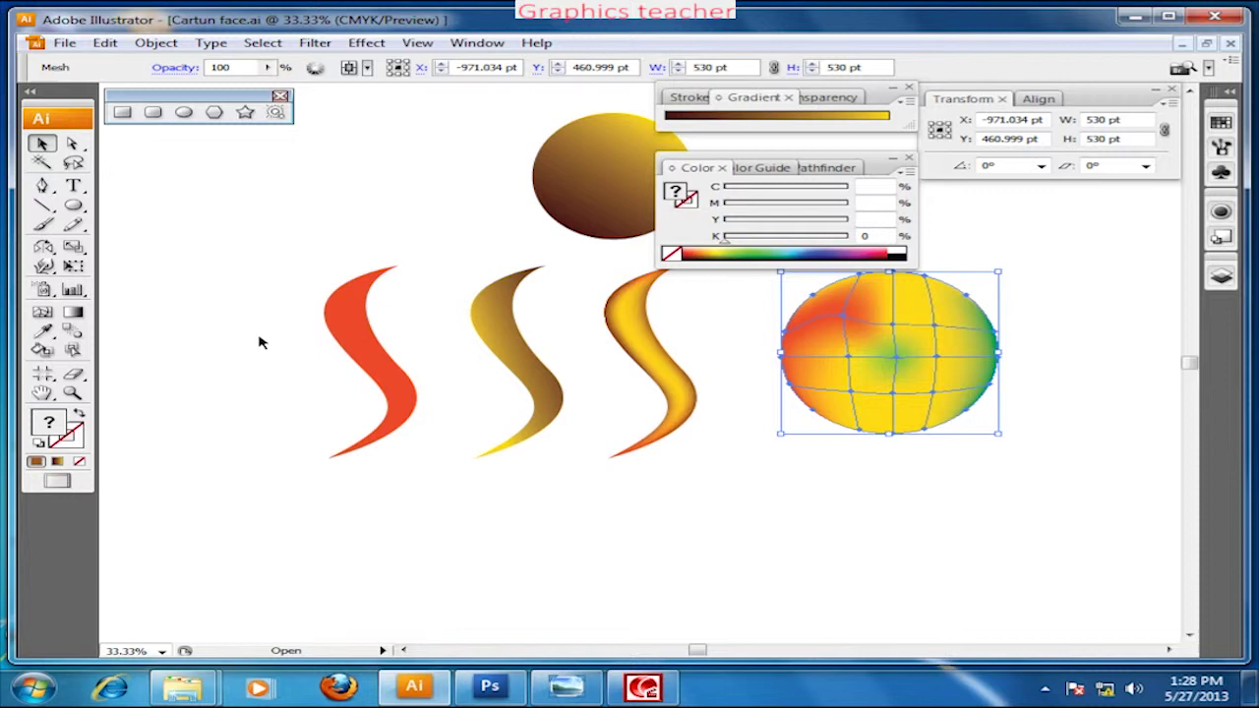
Deselect and pan so the S shapes and circles show with empty space on the left.
{"action": "left_click", "coordinate": [717, 539]}
{"action": "mouse_move", "coordinate": [601, 413]}
{"action": "left_mouse_down"}
{"action": "mouse_move", "coordinate": [773, 444]}
{"action": "mouse_move", "coordinate": [1072, 453]}
{"action": "left_mouse_up"}
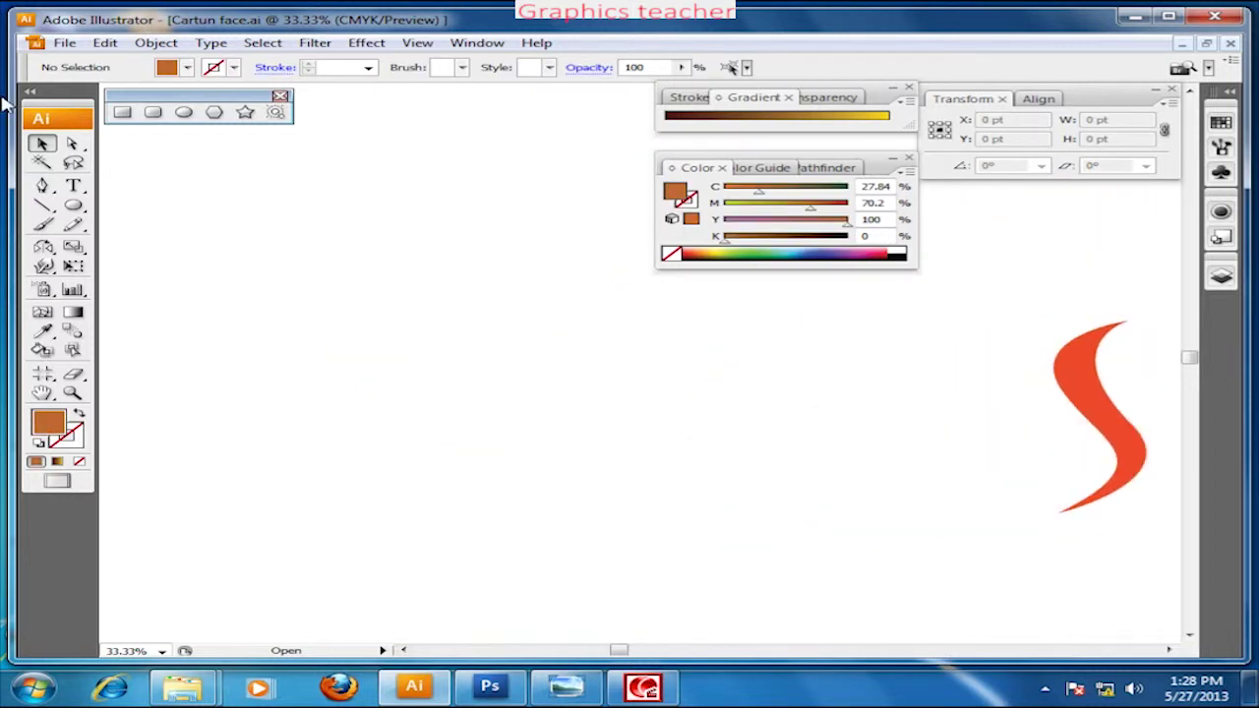
{"action": "left_click_drag", "start_coordinate": [361, 275], "coordinate": [263, 287]}
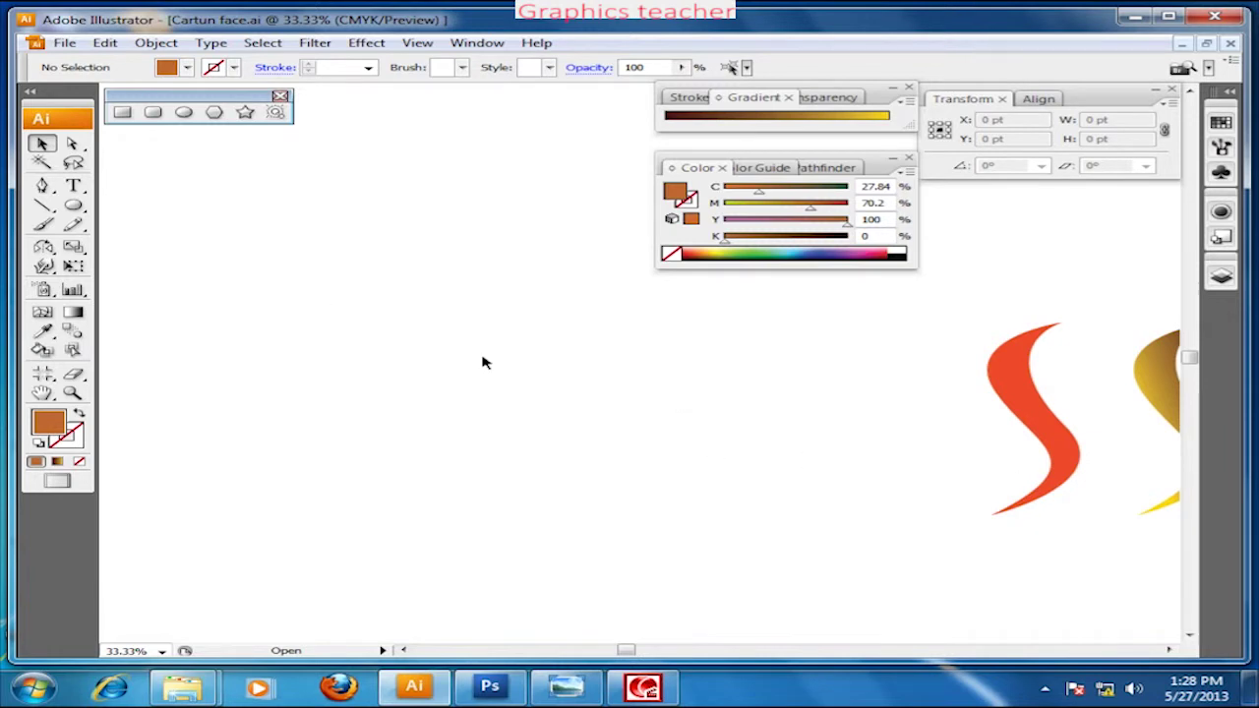
{"action": "mouse_move", "coordinate": [341, 359]}
{"action": "left_mouse_down"}
{"action": "mouse_move", "coordinate": [301, 354]}
{"action": "mouse_move", "coordinate": [360, 351]}
{"action": "mouse_move", "coordinate": [329, 361]}
{"action": "left_mouse_up"}
{"action": "left_click_drag", "start_coordinate": [411, 394], "coordinate": [253, 383]}
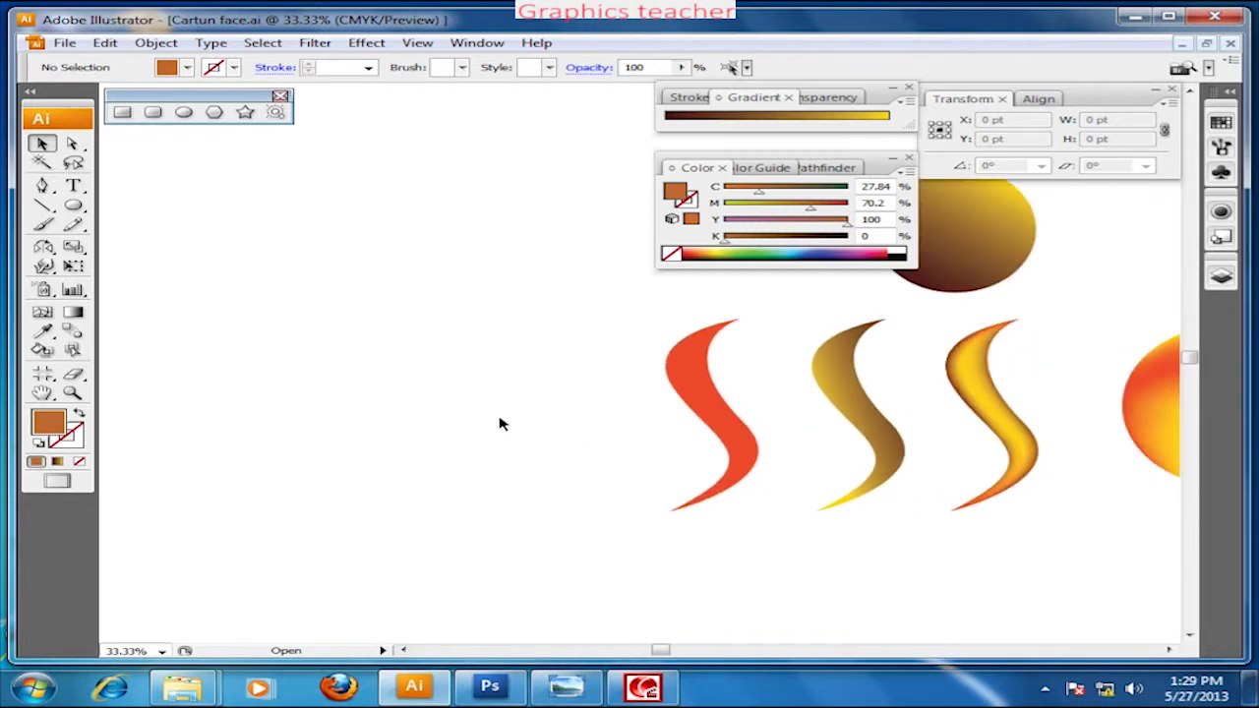
{"action": "left_click_drag", "start_coordinate": [500, 424], "coordinate": [554, 401]}
Draw a new orange-brown circle in the empty artboard area.
{"action": "left_click", "coordinate": [74, 205]}
{"action": "left_click_drag", "start_coordinate": [214, 285], "coordinate": [380, 405]}
{"action": "left_click", "coordinate": [41, 143]}
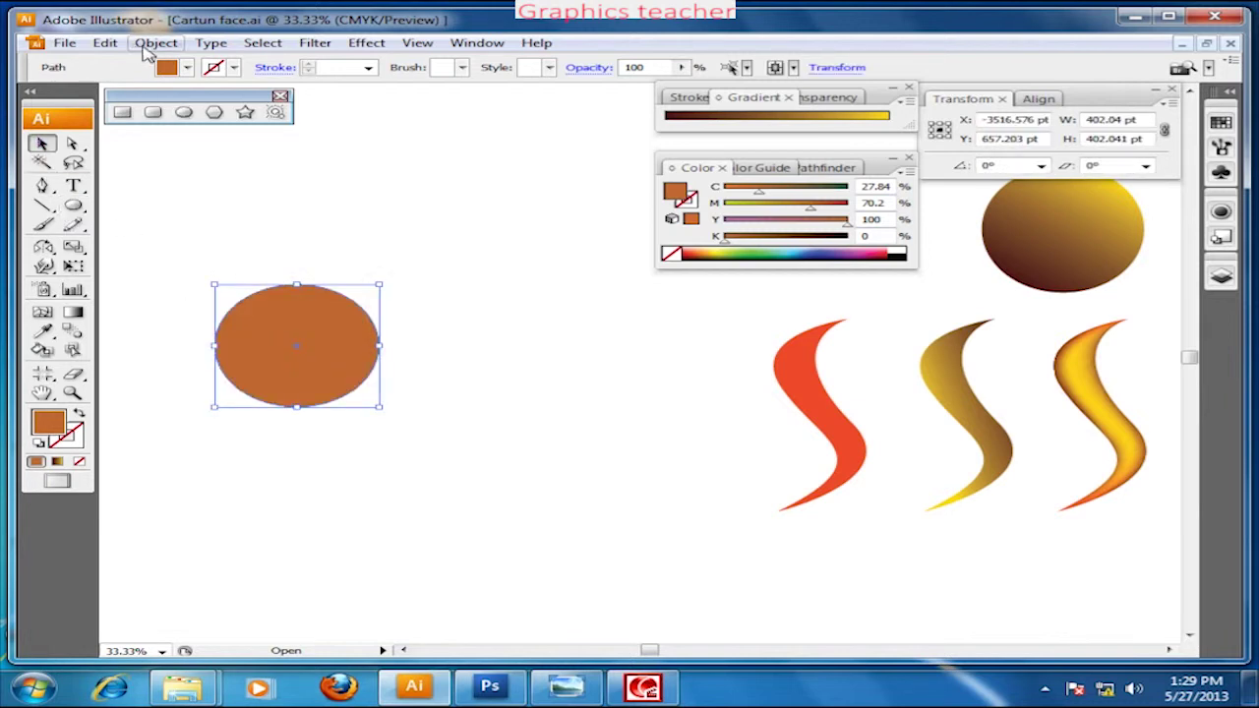
Give the circle a 4×4 gradient mesh with a 100% To Center white highlight, then nudge it.
{"action": "left_click", "coordinate": [155, 43]}
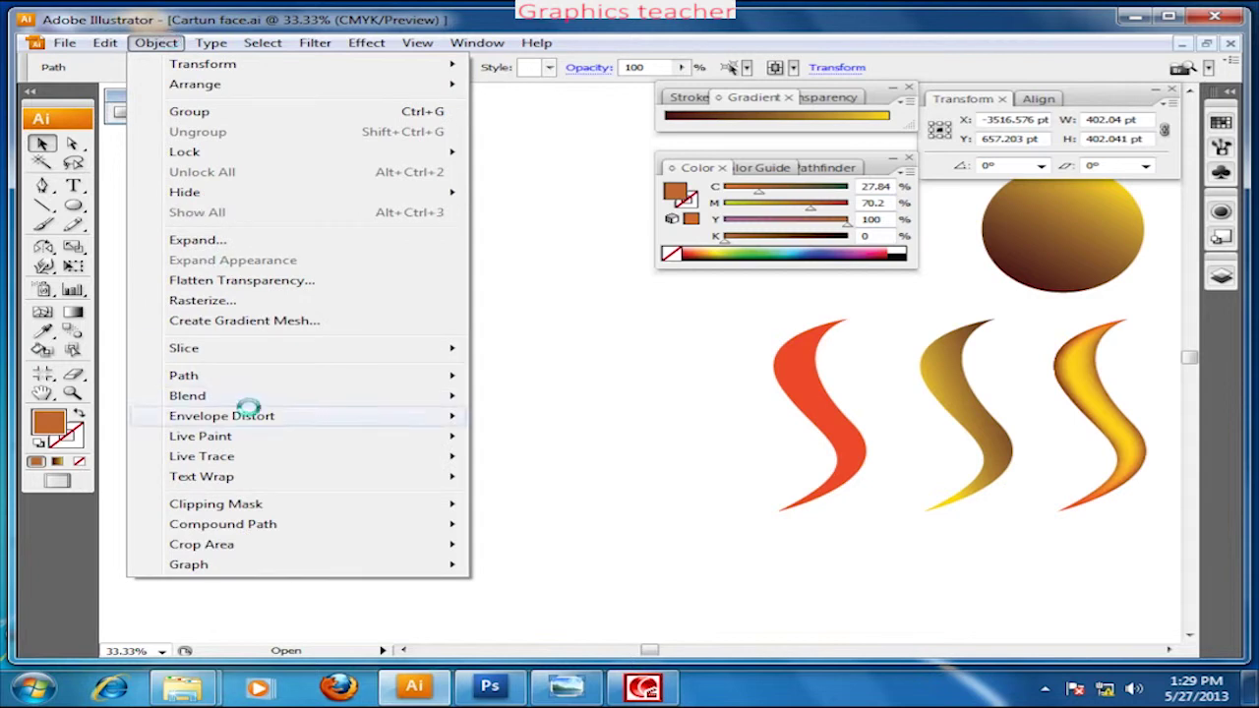
{"action": "left_click", "coordinate": [253, 323]}
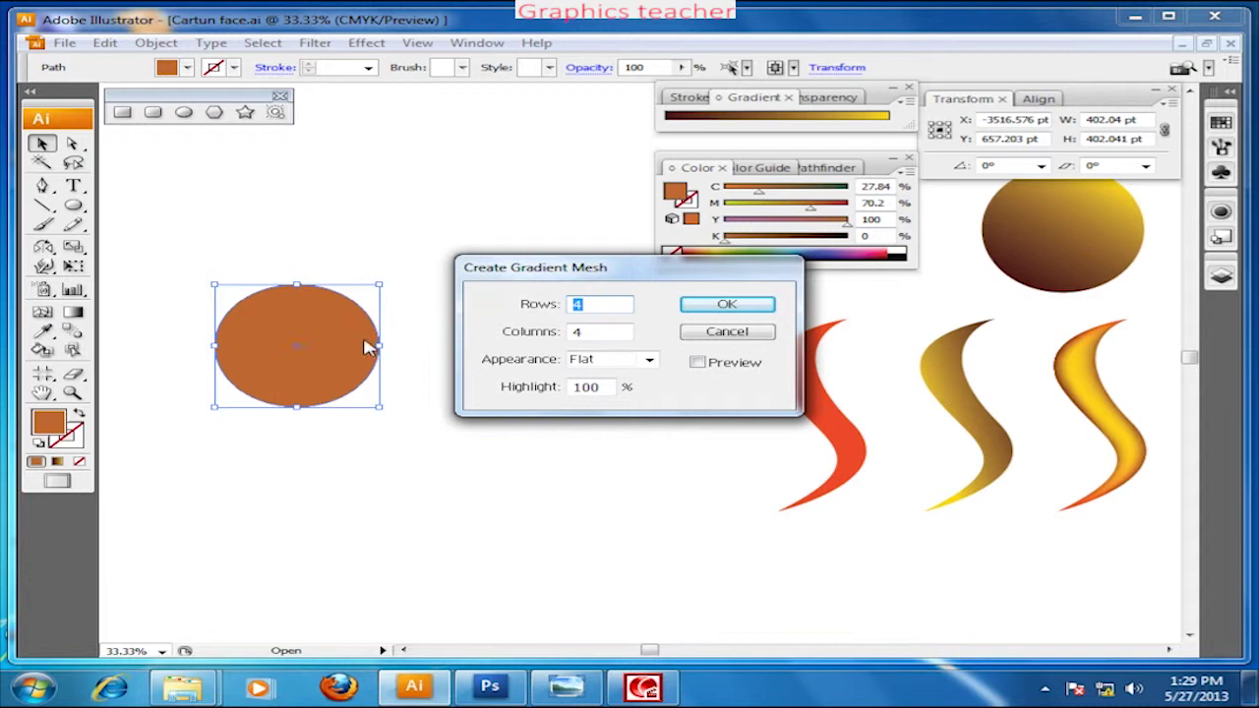
{"action": "left_click", "coordinate": [697, 364]}
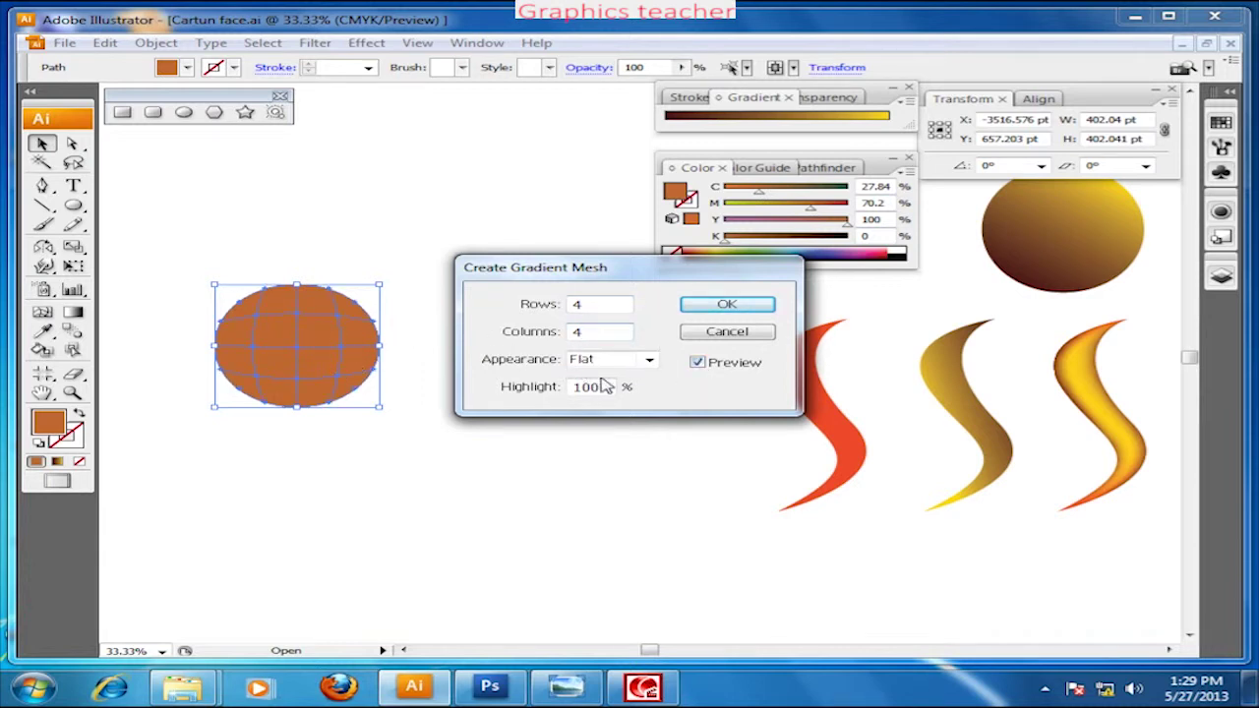
{"action": "left_click", "coordinate": [649, 360]}
{"action": "left_click", "coordinate": [620, 392]}
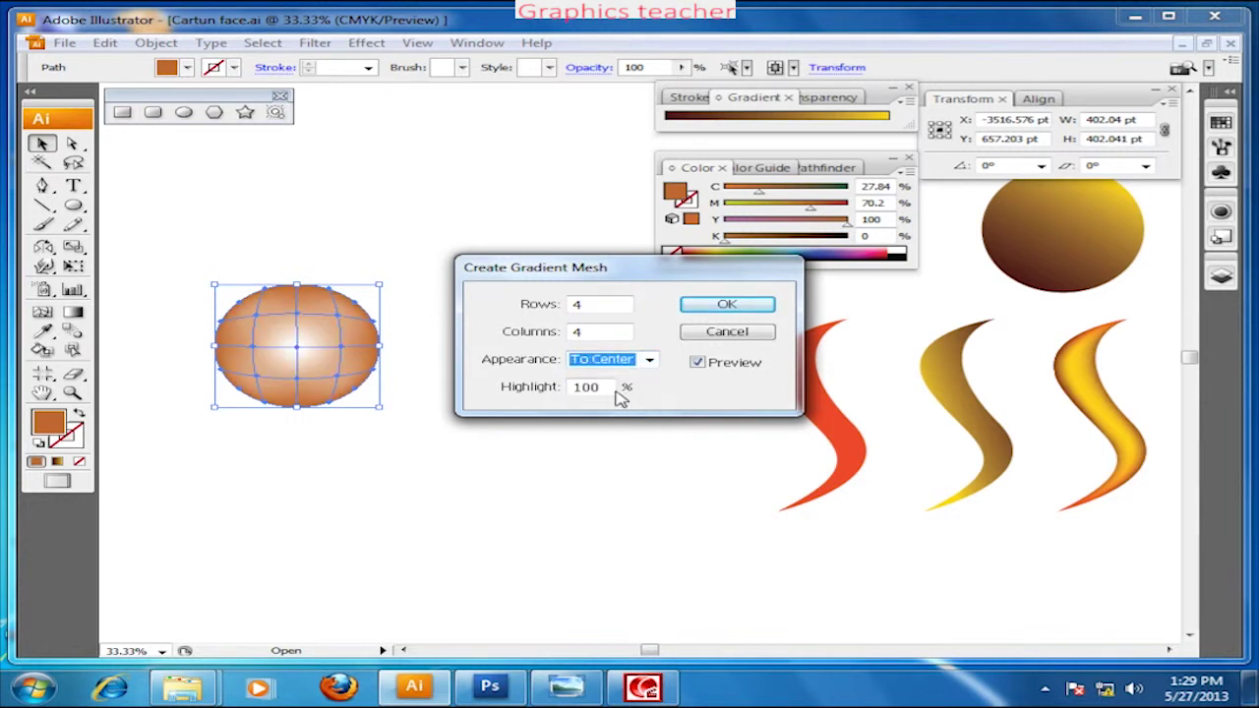
{"action": "left_click", "coordinate": [649, 360]}
{"action": "left_click", "coordinate": [637, 402]}
{"action": "left_click", "coordinate": [649, 360]}
{"action": "left_click", "coordinate": [622, 389]}
{"action": "left_click", "coordinate": [725, 304]}
{"action": "left_click", "coordinate": [561, 500]}
{"action": "left_click_drag", "start_coordinate": [359, 351], "coordinate": [406, 368]}
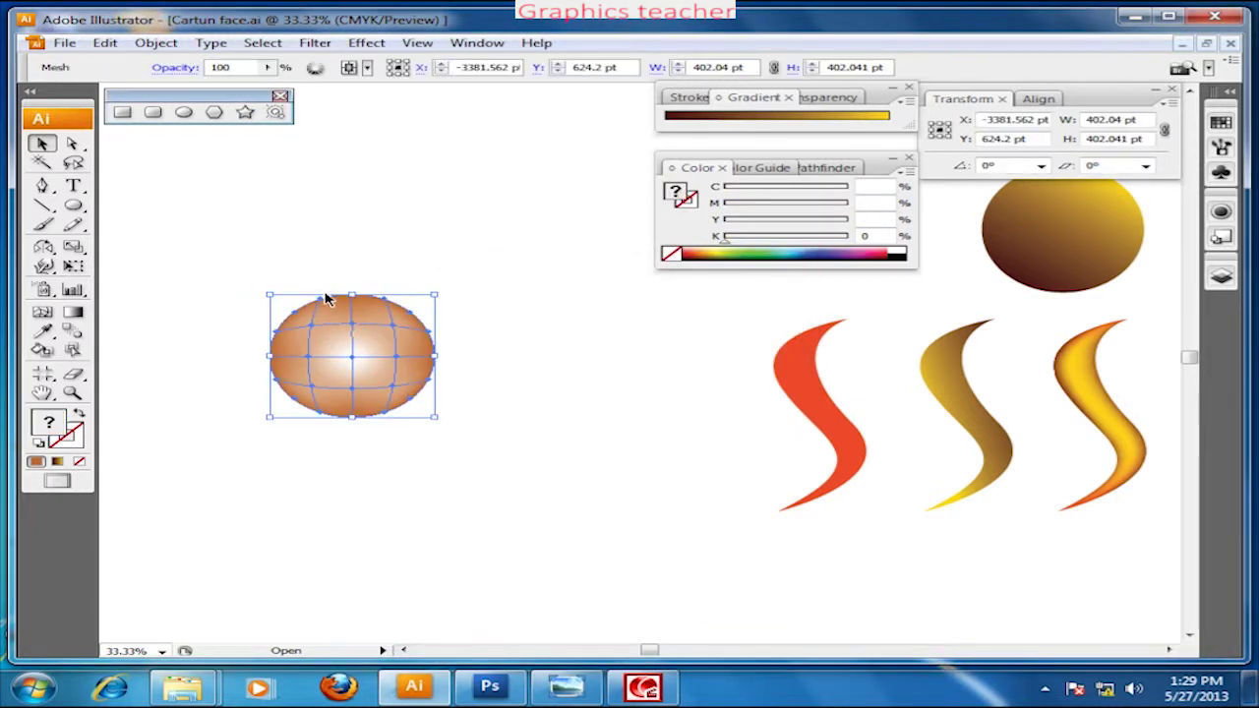
Delete the mesh circle, choose the Paintbrush and show the Brushes panel.
{"action": "key", "text": "Delete"}
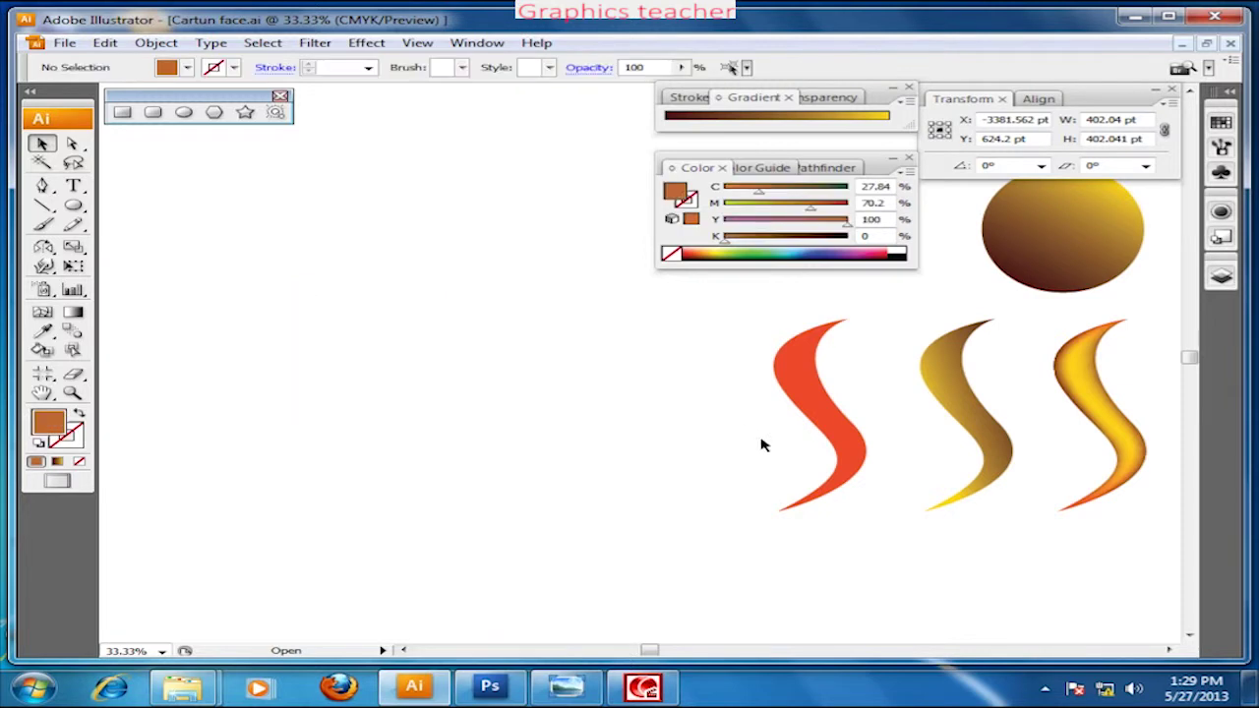
{"action": "left_click_drag", "start_coordinate": [761, 441], "coordinate": [685, 436]}
{"action": "left_click", "coordinate": [42, 224]}
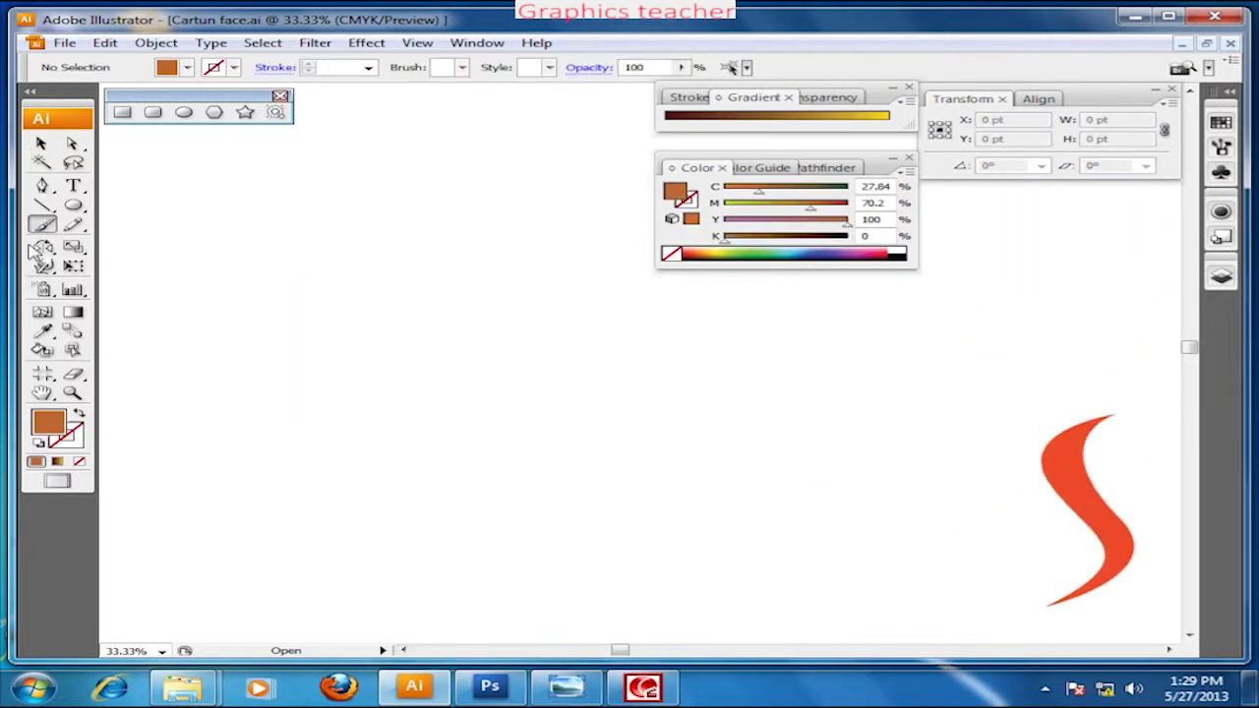
{"action": "left_click", "coordinate": [41, 144]}
{"action": "left_click", "coordinate": [44, 225]}
{"action": "left_click", "coordinate": [1219, 145]}
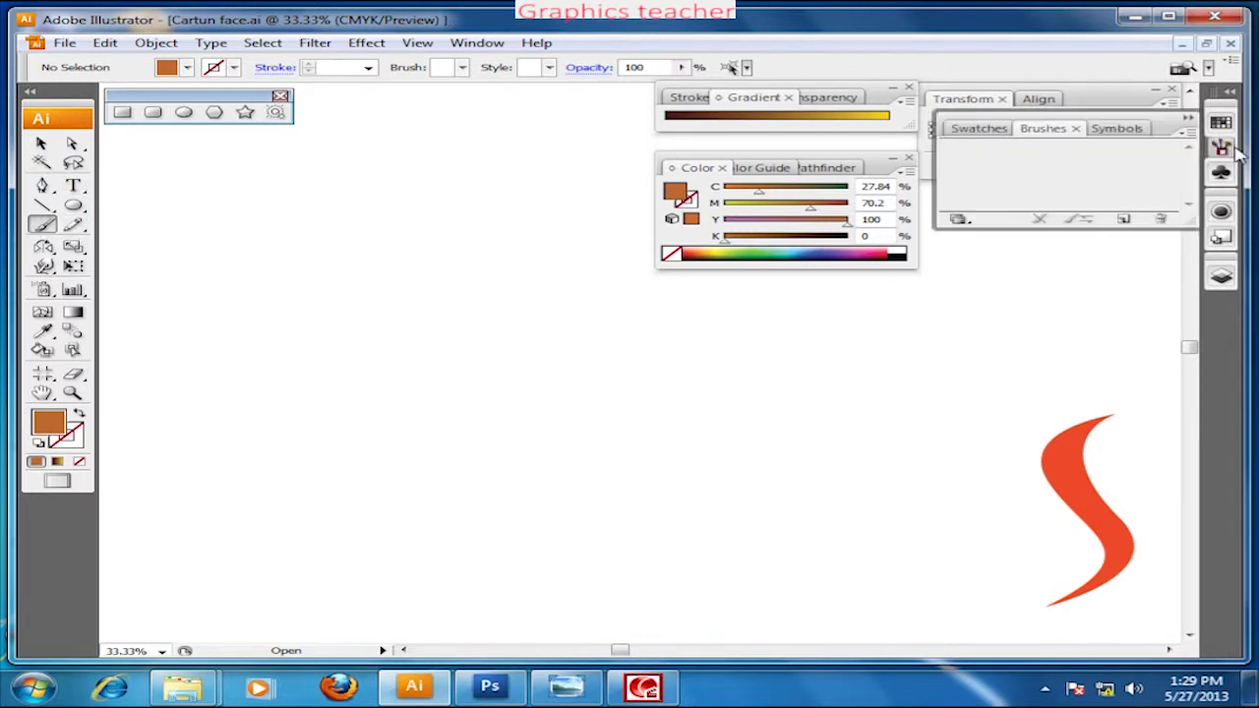
Open the Borders_Dashed brush library and move it aside.
{"action": "left_click", "coordinate": [476, 43]}
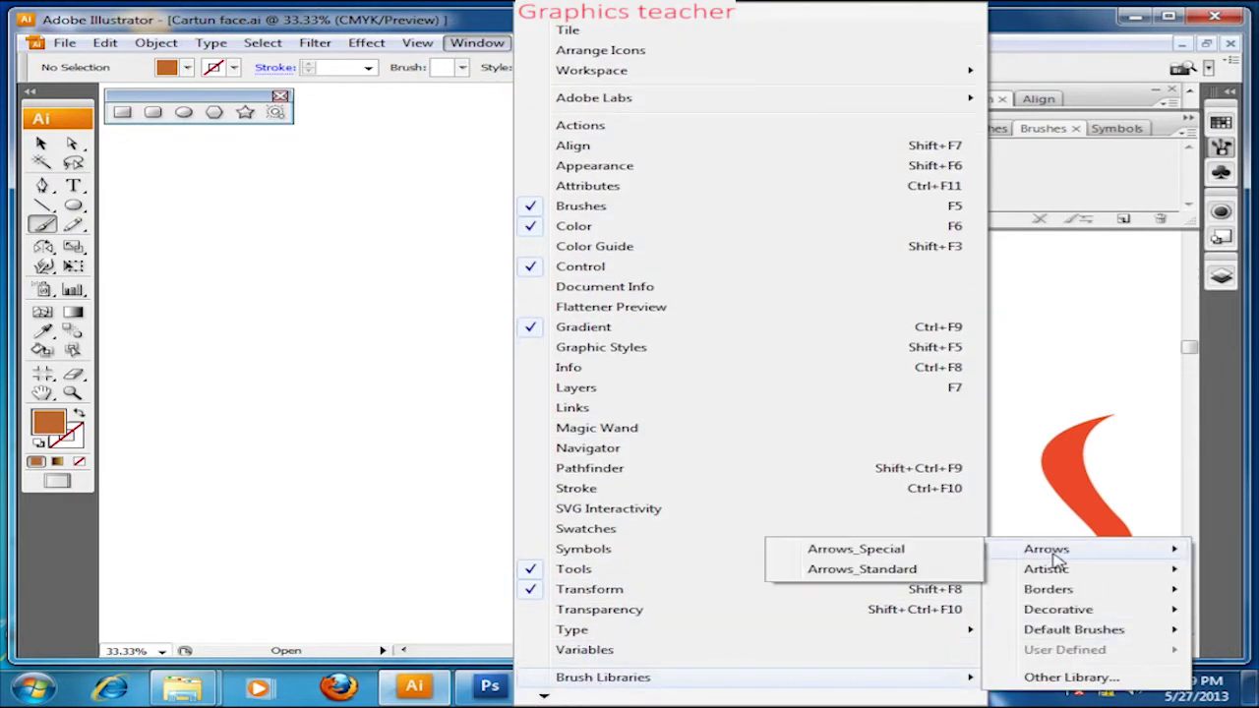
{"action": "mouse_move", "coordinate": [603, 676]}
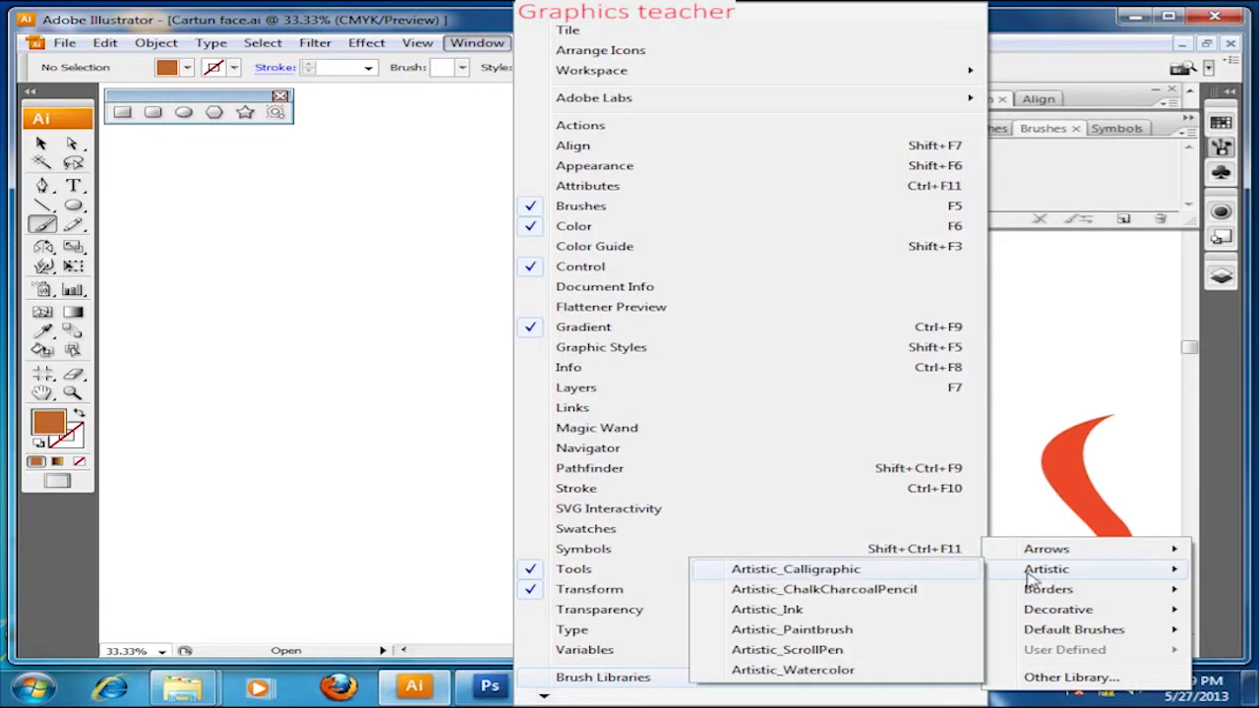
{"action": "mouse_move", "coordinate": [1048, 589]}
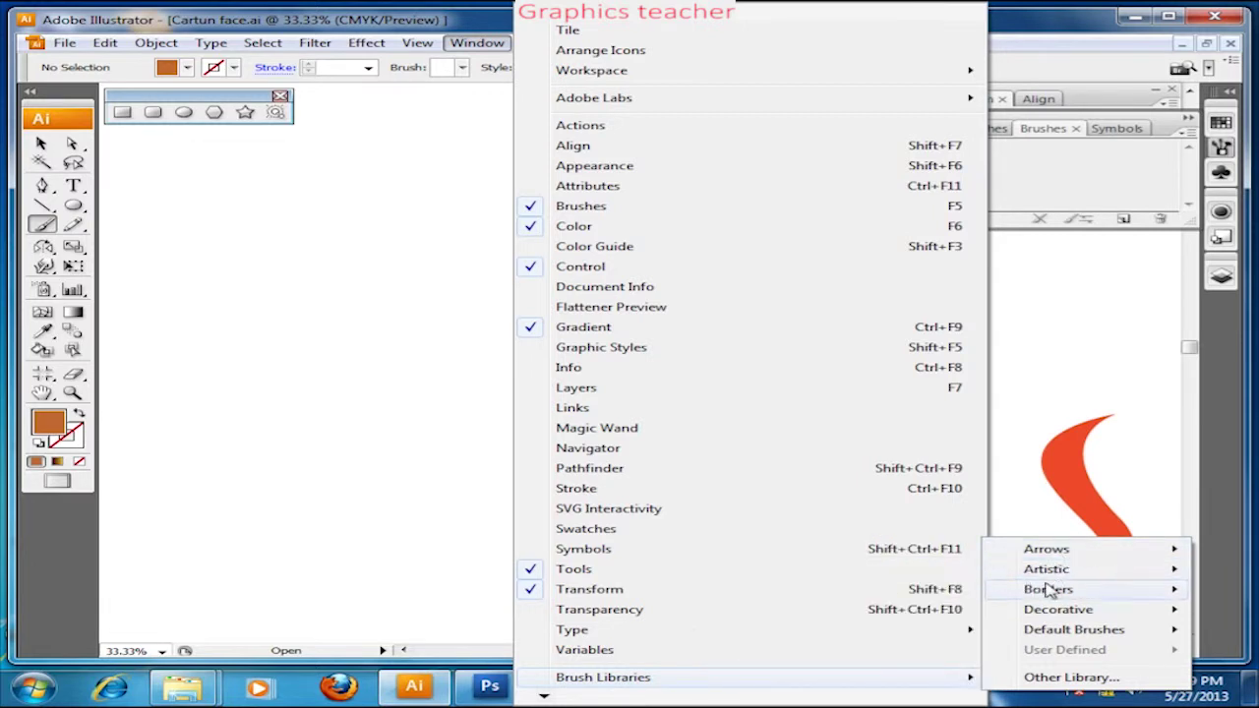
{"action": "left_click", "coordinate": [969, 590]}
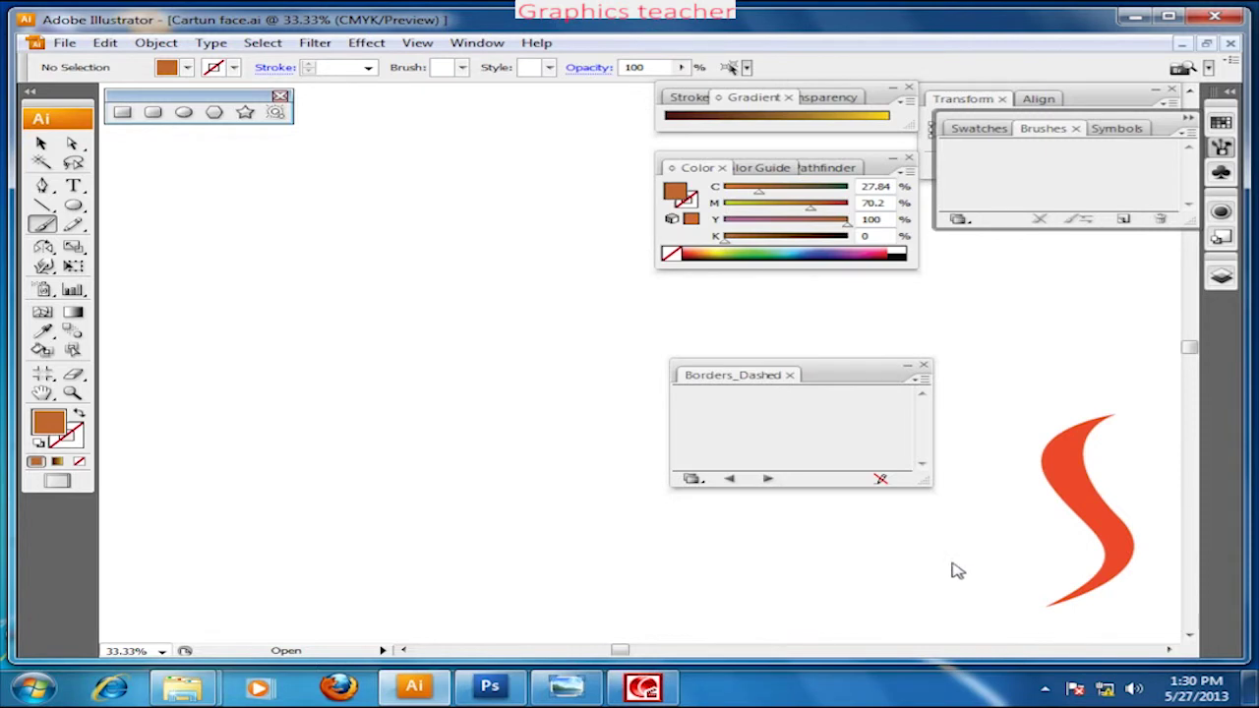
{"action": "left_click_drag", "start_coordinate": [872, 380], "coordinate": [1035, 327]}
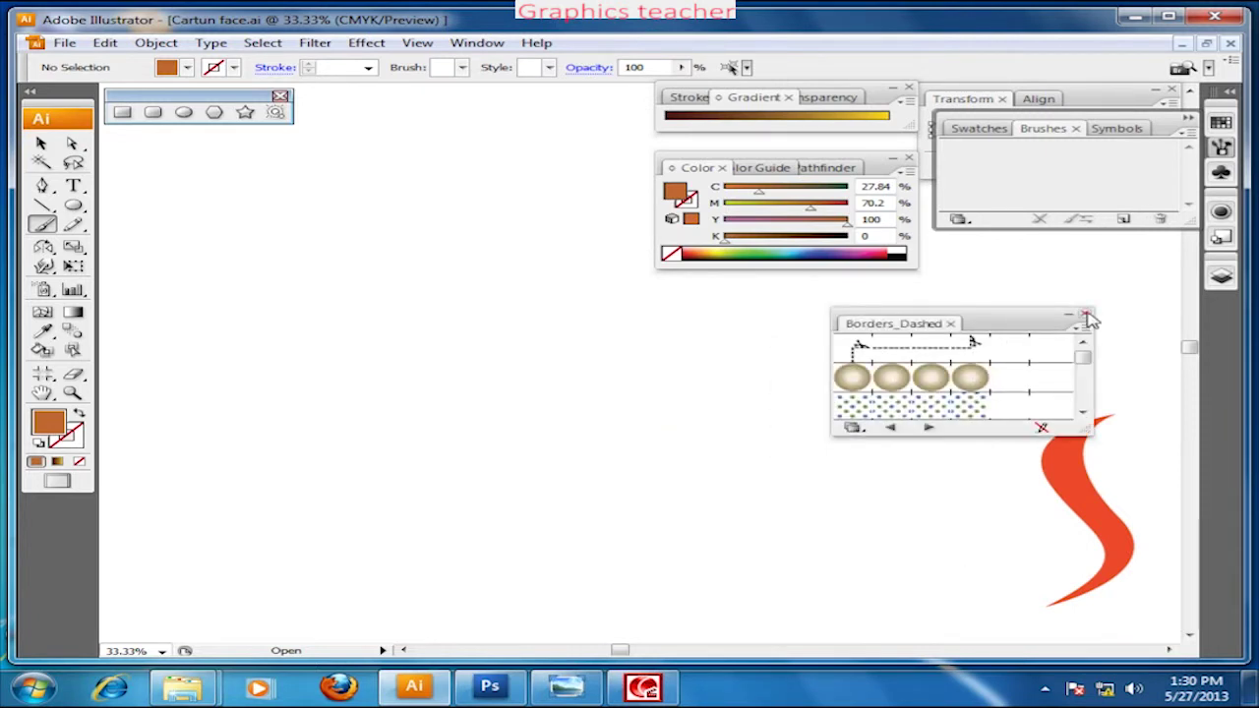
{"action": "left_click", "coordinate": [1086, 312]}
Open the Basic RGB brush library and add a basic brush to the Brushes panel.
{"action": "left_click", "coordinate": [476, 44]}
{"action": "mouse_move", "coordinate": [603, 676]}
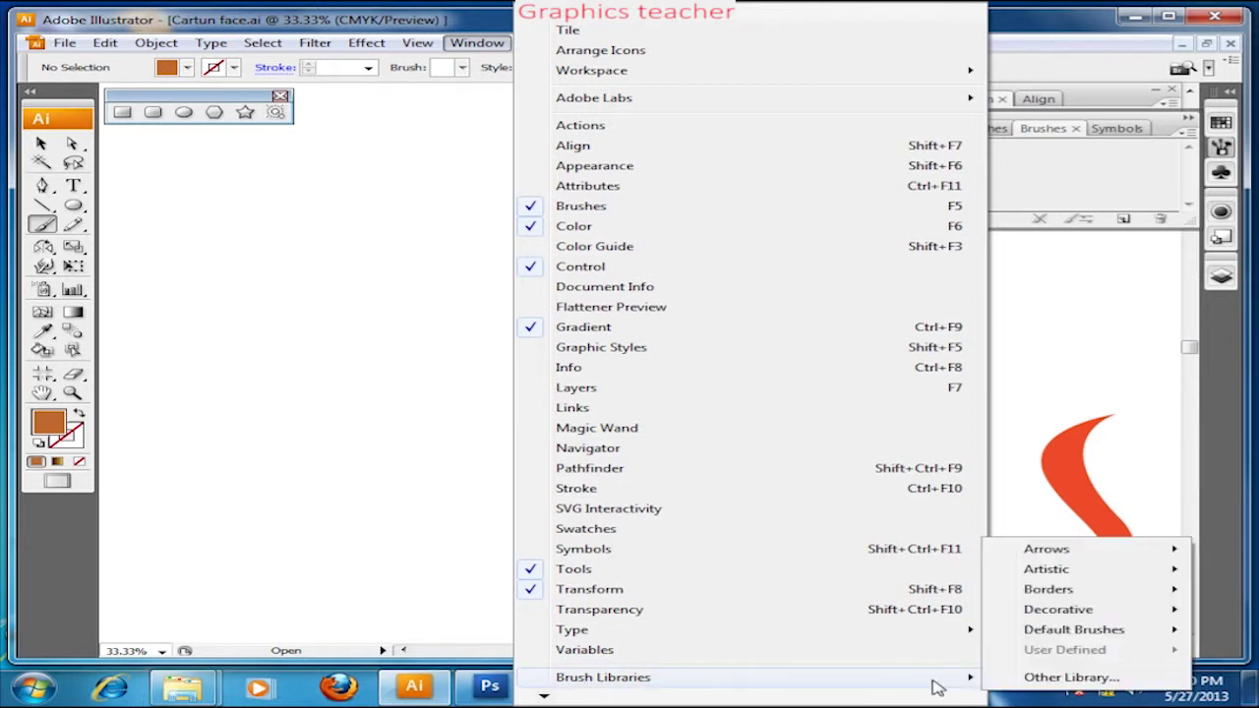
{"action": "mouse_move", "coordinate": [1073, 630]}
{"action": "left_click", "coordinate": [901, 558]}
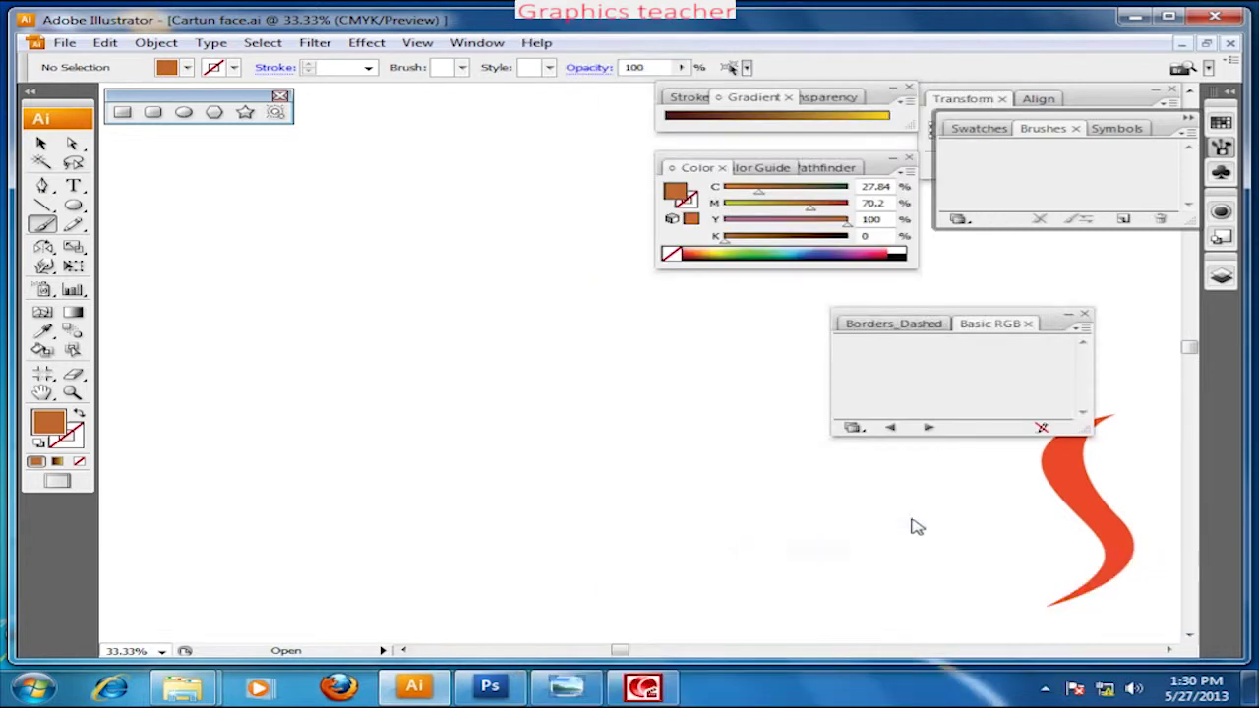
{"action": "left_click", "coordinate": [895, 375]}
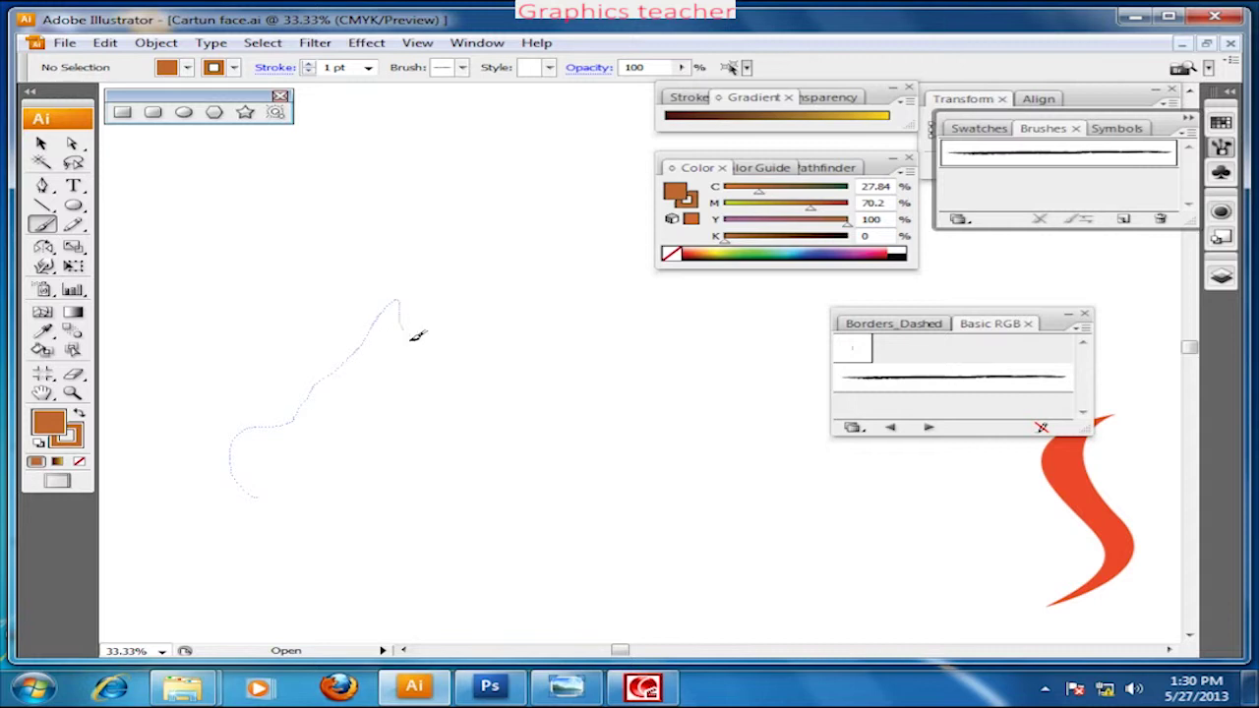
Pencil the wavy scoop outline and close it with a curved Pen-drawn bottom.
{"action": "left_click_drag", "start_coordinate": [472, 508], "coordinate": [464, 514]}
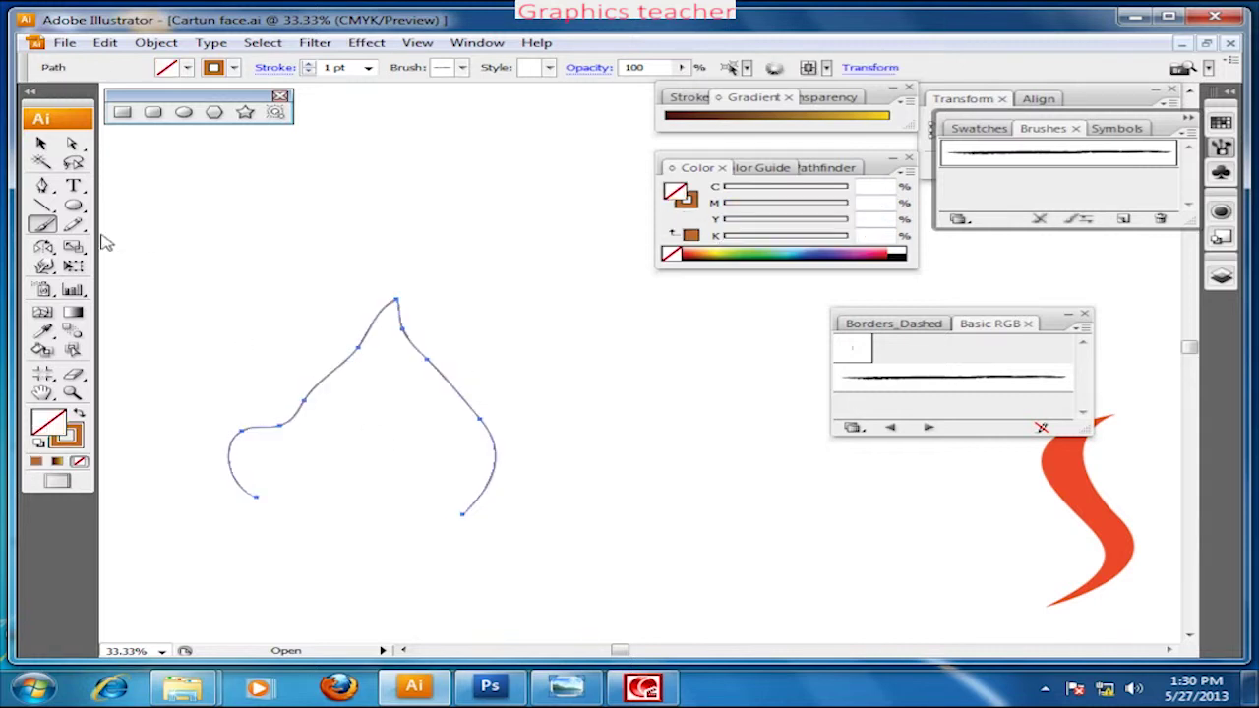
{"action": "left_click", "coordinate": [40, 144]}
{"action": "left_click_drag", "start_coordinate": [366, 348], "coordinate": [474, 242]}
{"action": "left_click", "coordinate": [42, 186]}
{"action": "left_click", "coordinate": [363, 392]}
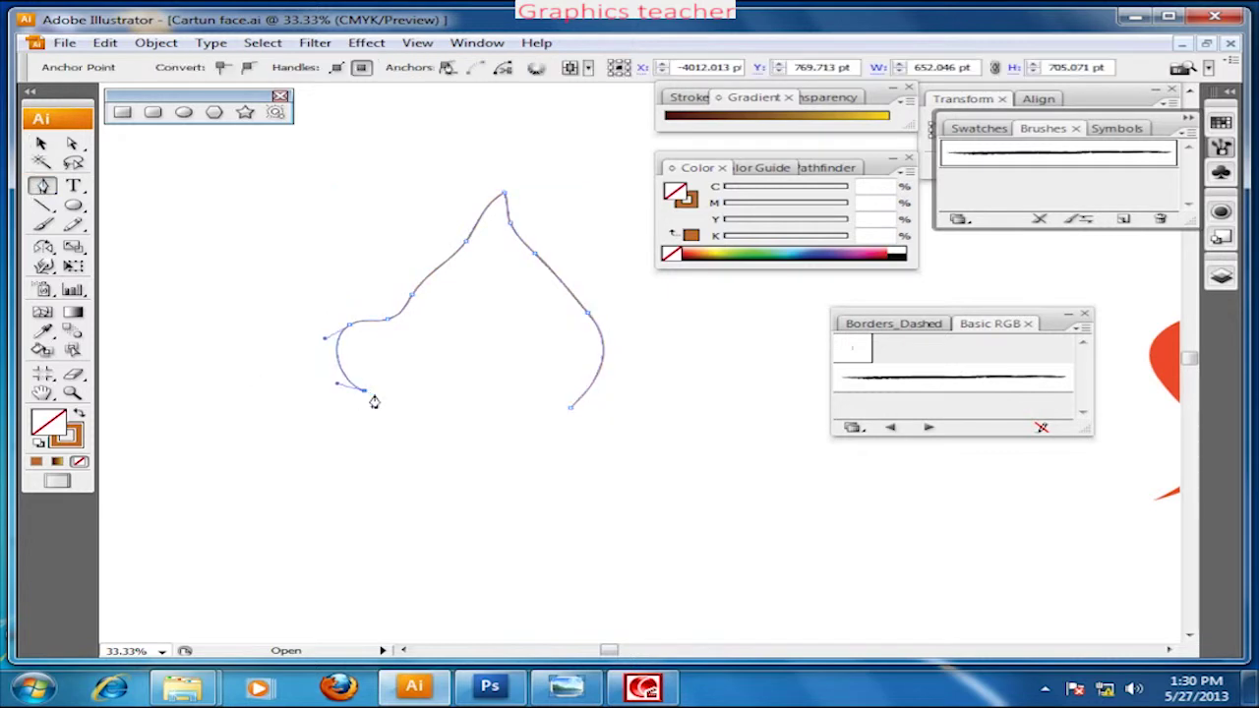
{"action": "left_click_drag", "start_coordinate": [571, 407], "coordinate": [618, 393]}
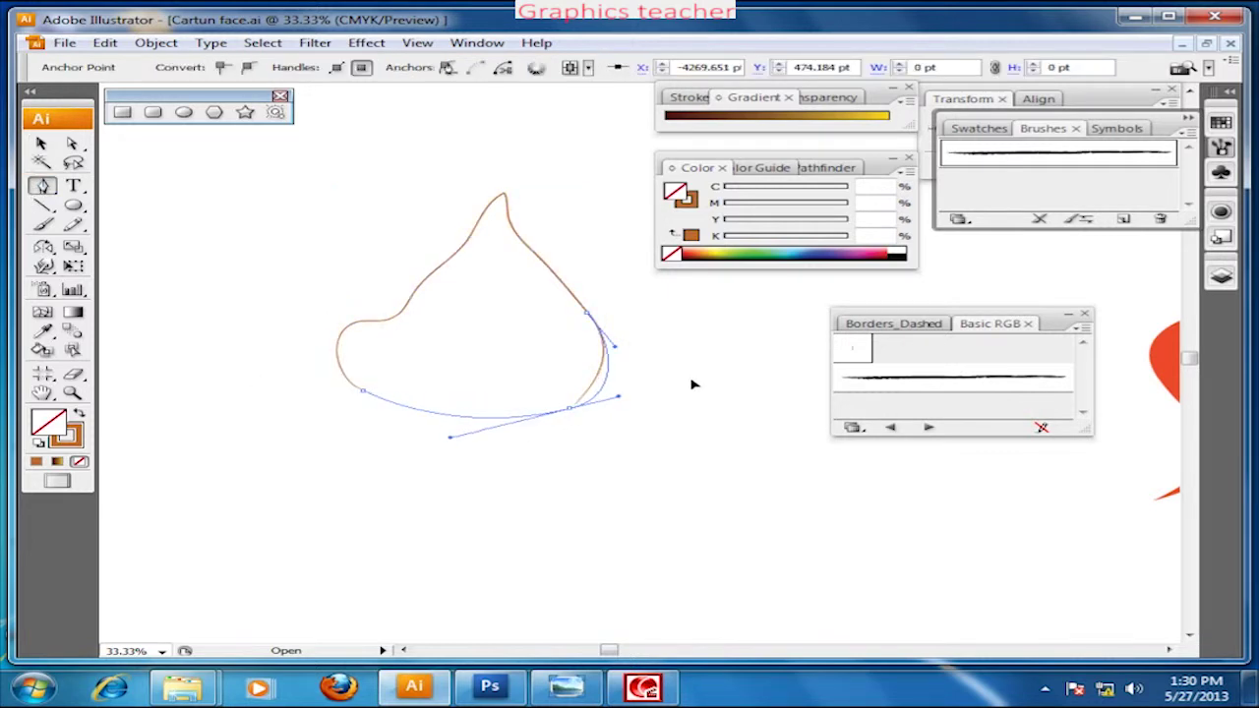
{"action": "left_click", "coordinate": [42, 144]}
{"action": "left_click", "coordinate": [114, 204]}
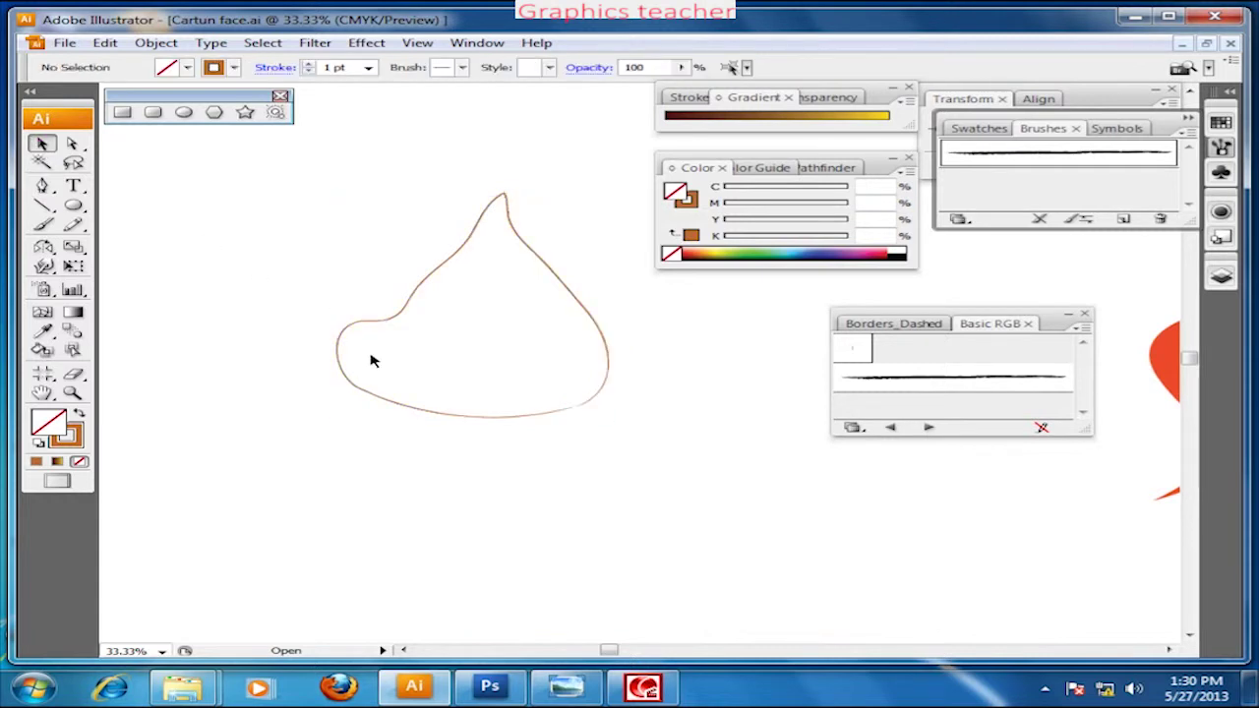
Outline the pointed cone below the scoop with the Pen, giving it a short flat tip.
{"action": "key", "text": "ctrl+minus"}
{"action": "left_click_drag", "start_coordinate": [416, 430], "coordinate": [356, 377]}
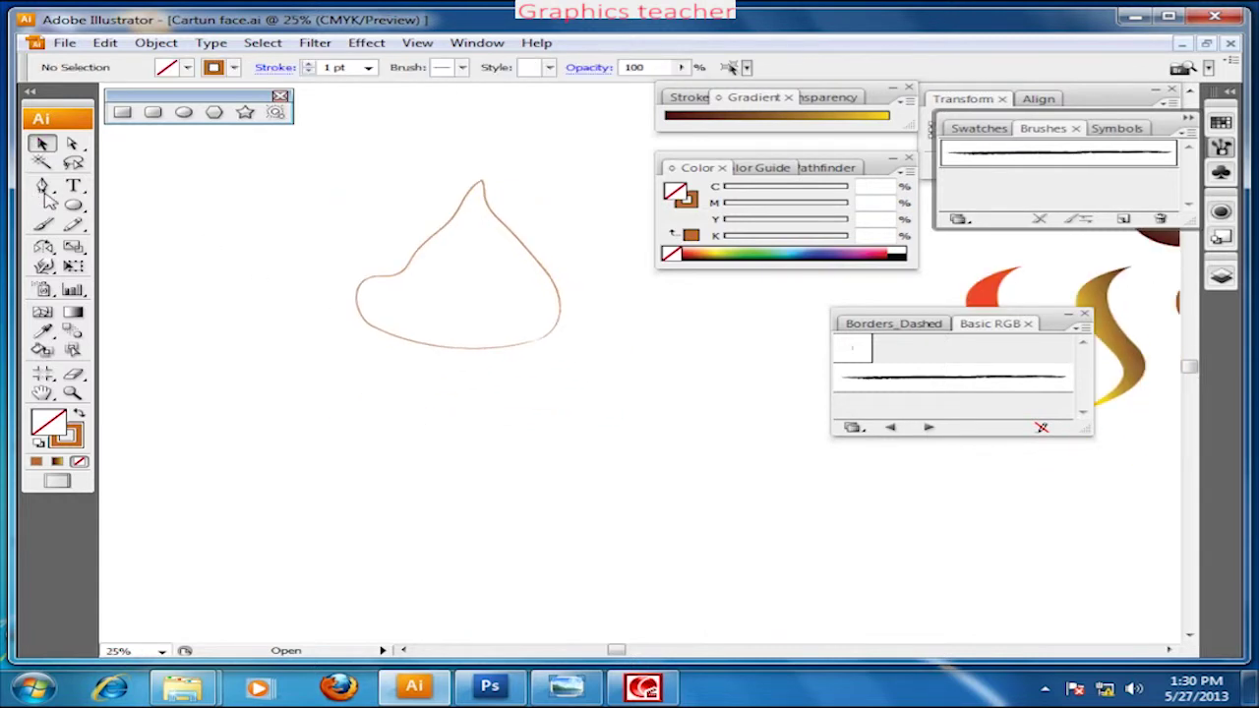
{"action": "key", "text": "p"}
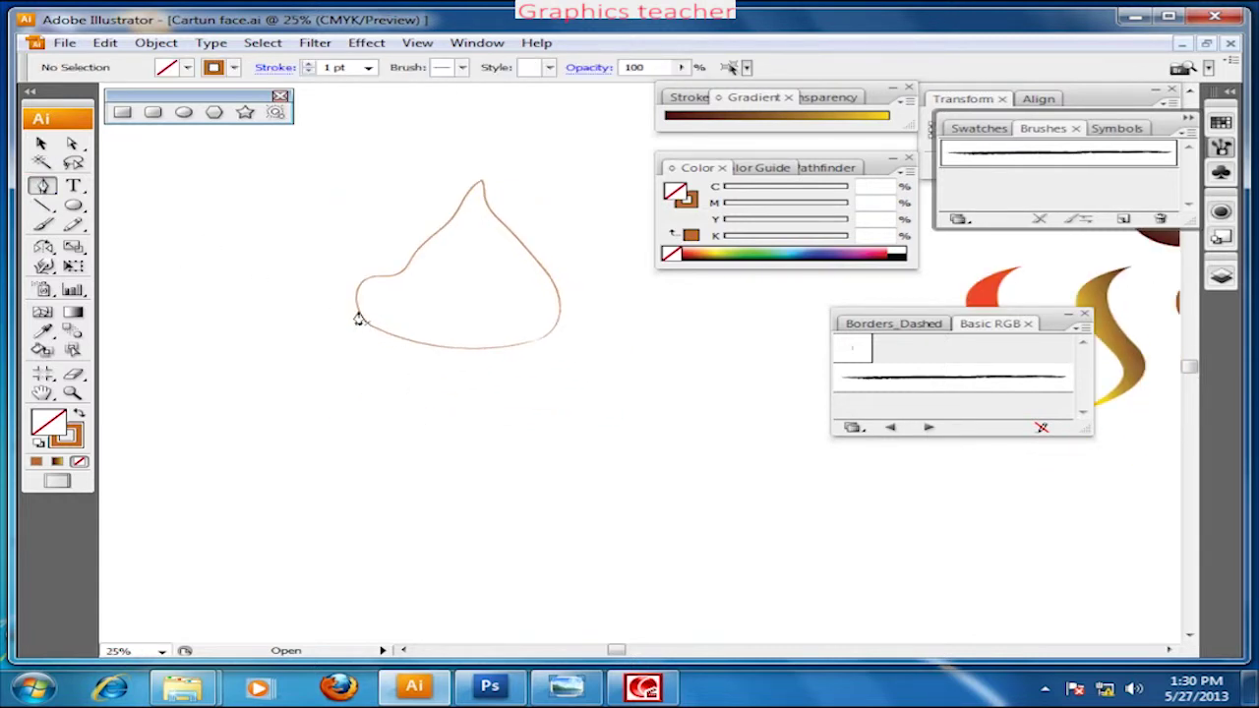
{"action": "left_click", "coordinate": [358, 313]}
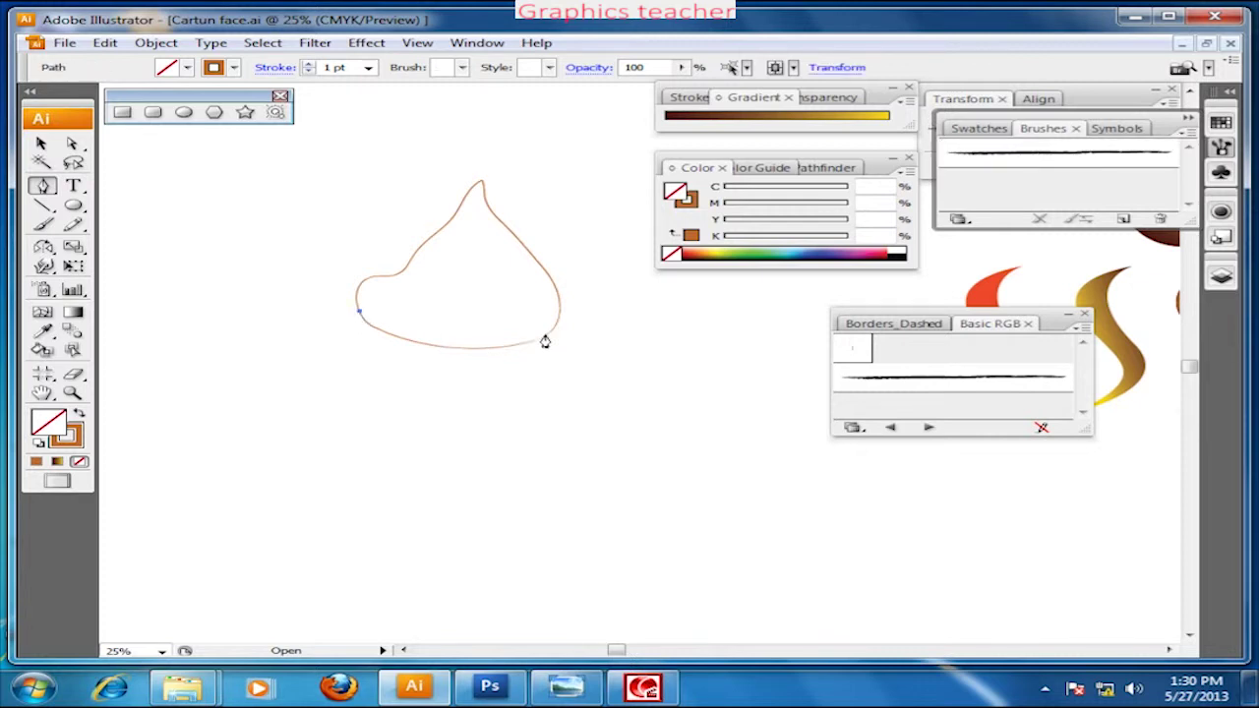
{"action": "left_click_drag", "start_coordinate": [554, 329], "coordinate": [637, 306]}
{"action": "scroll", "coordinate": [554, 331], "scroll_direction": "down", "scroll_amount": 2}
{"action": "left_click", "coordinate": [511, 475]}
{"action": "left_click", "coordinate": [486, 477]}
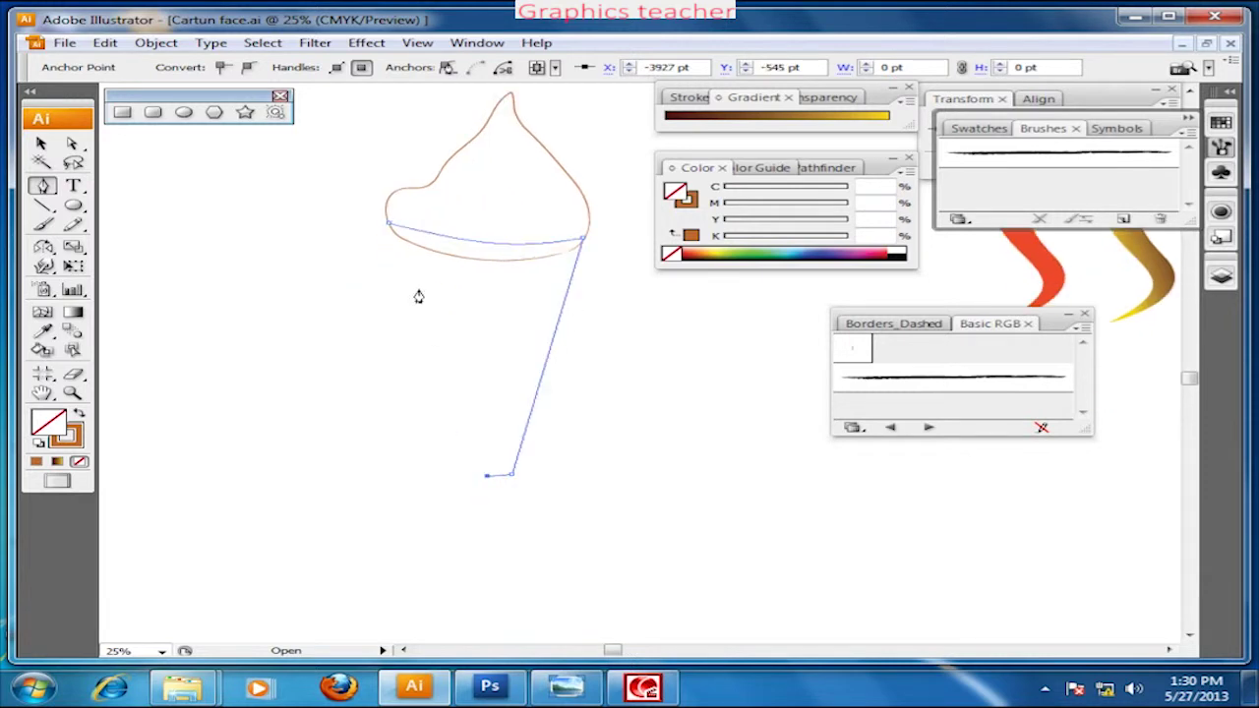
{"action": "left_click", "coordinate": [388, 229]}
{"action": "left_click_drag", "start_coordinate": [388, 229], "coordinate": [380, 351]}
Fill the cone pale yellow FCF3D0 with no outline.
{"action": "key", "text": "v"}
{"action": "left_click_drag", "start_coordinate": [268, 279], "coordinate": [288, 231]}
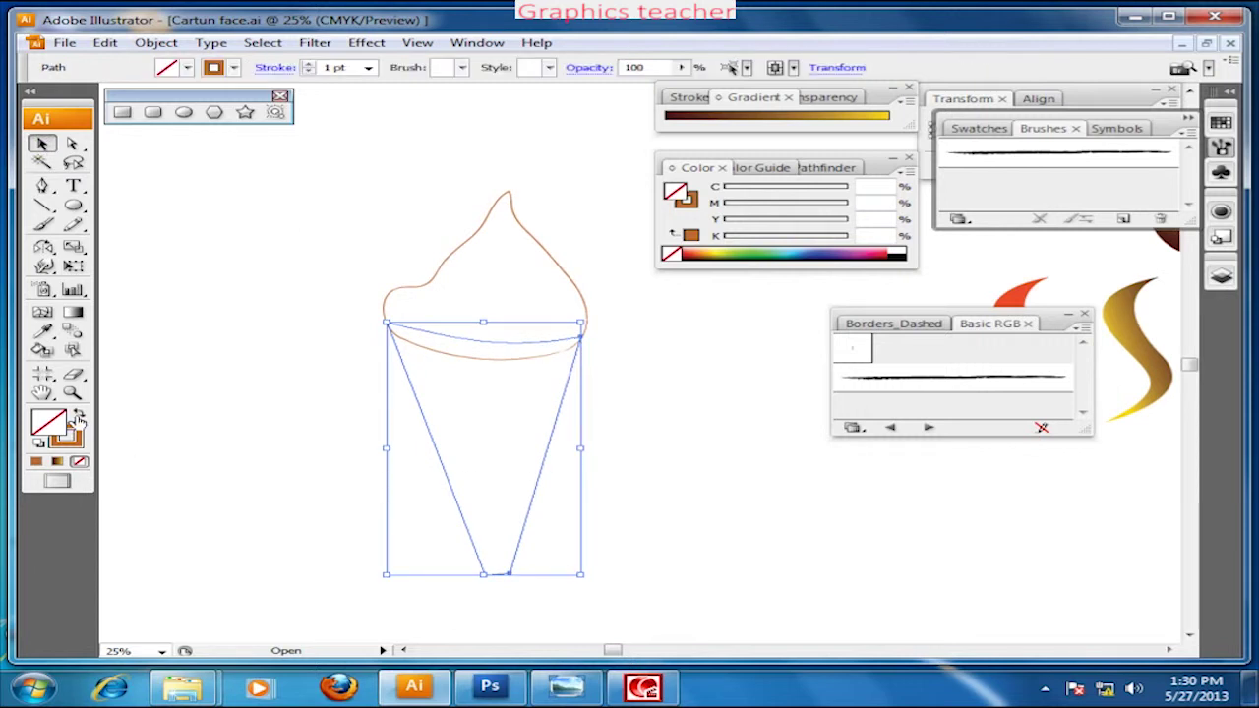
{"action": "left_click", "coordinate": [79, 421]}
{"action": "double_click", "coordinate": [47, 422]}
{"action": "left_click", "coordinate": [371, 230]}
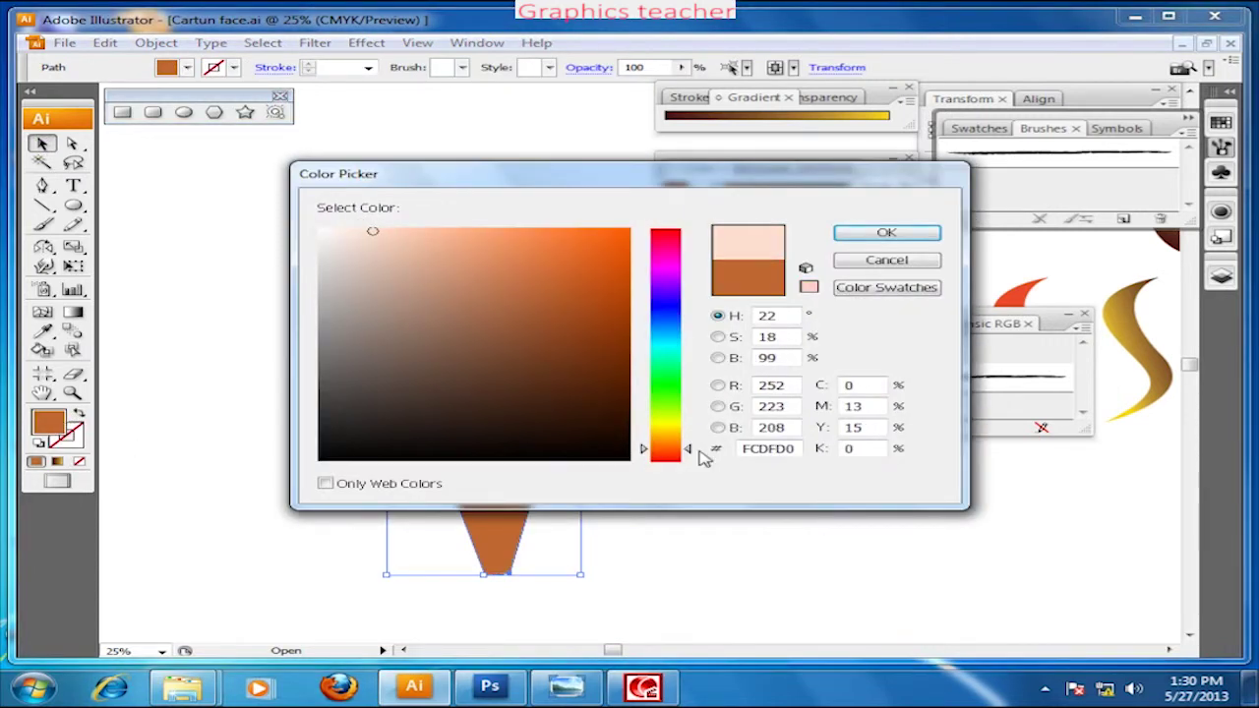
{"action": "left_click_drag", "start_coordinate": [666, 449], "coordinate": [666, 430]}
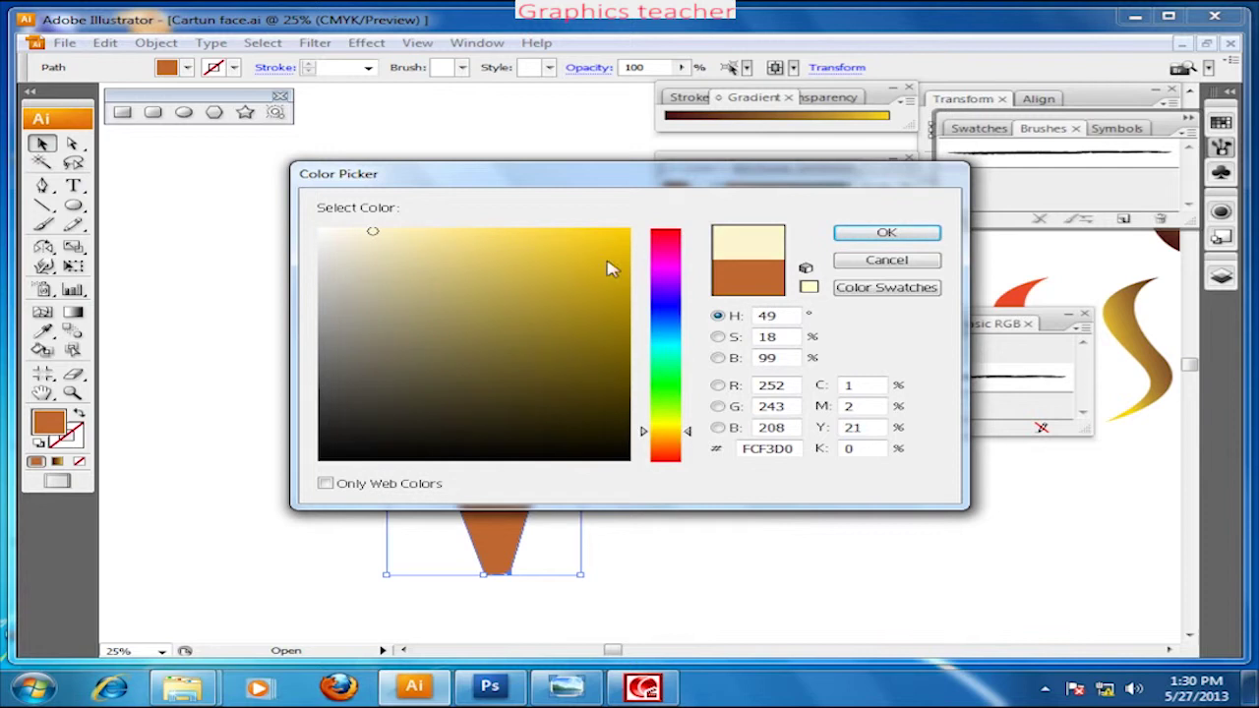
{"action": "left_click", "coordinate": [887, 232]}
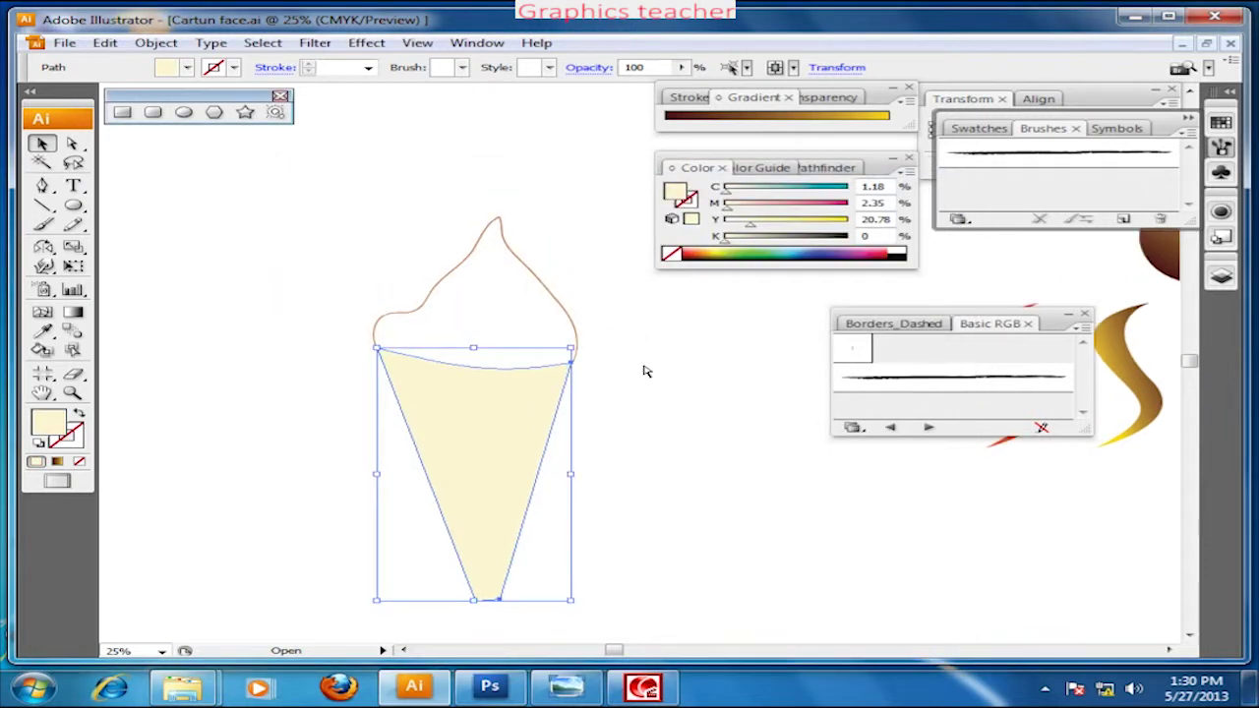
{"action": "left_click", "coordinate": [646, 371]}
Fill the scoop pale pink FFE6FC with no outline.
{"action": "left_click_drag", "start_coordinate": [646, 377], "coordinate": [652, 422]}
{"action": "mouse_move", "coordinate": [483, 239]}
{"action": "left_mouse_down"}
{"action": "mouse_move", "coordinate": [697, 371]}
{"action": "mouse_move", "coordinate": [617, 336]}
{"action": "left_mouse_up"}
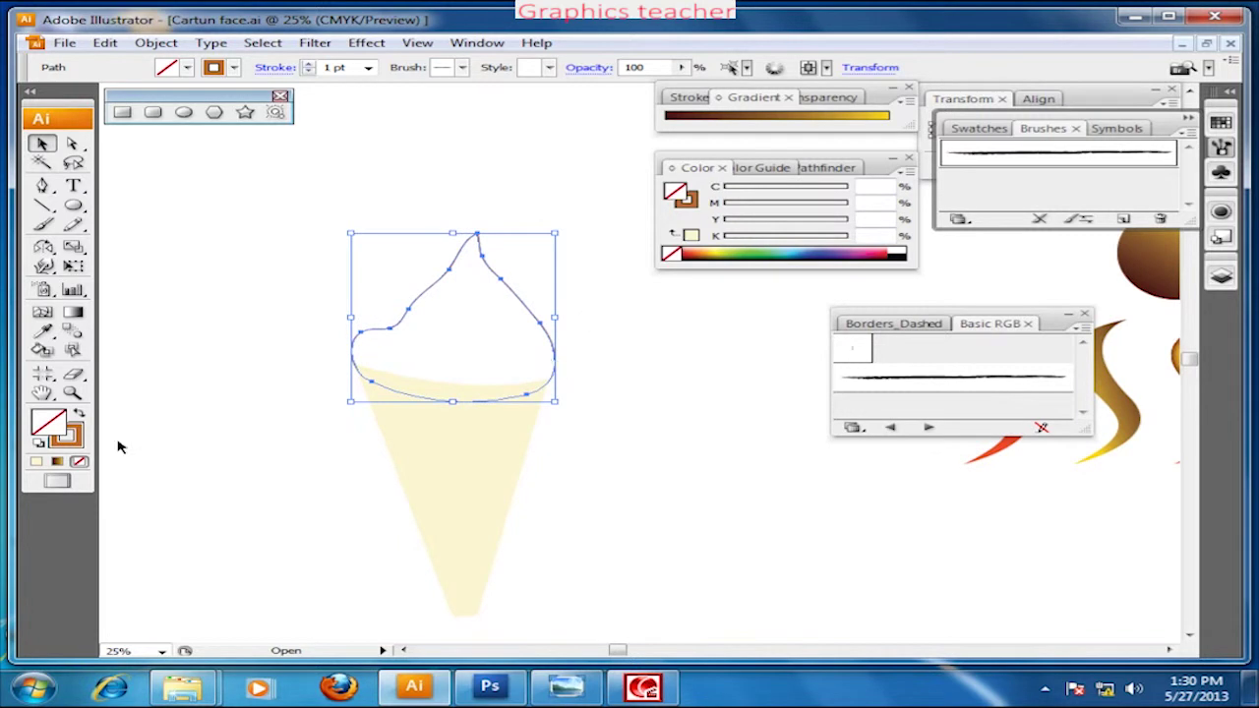
{"action": "left_click", "coordinate": [80, 414]}
{"action": "double_click", "coordinate": [48, 423]}
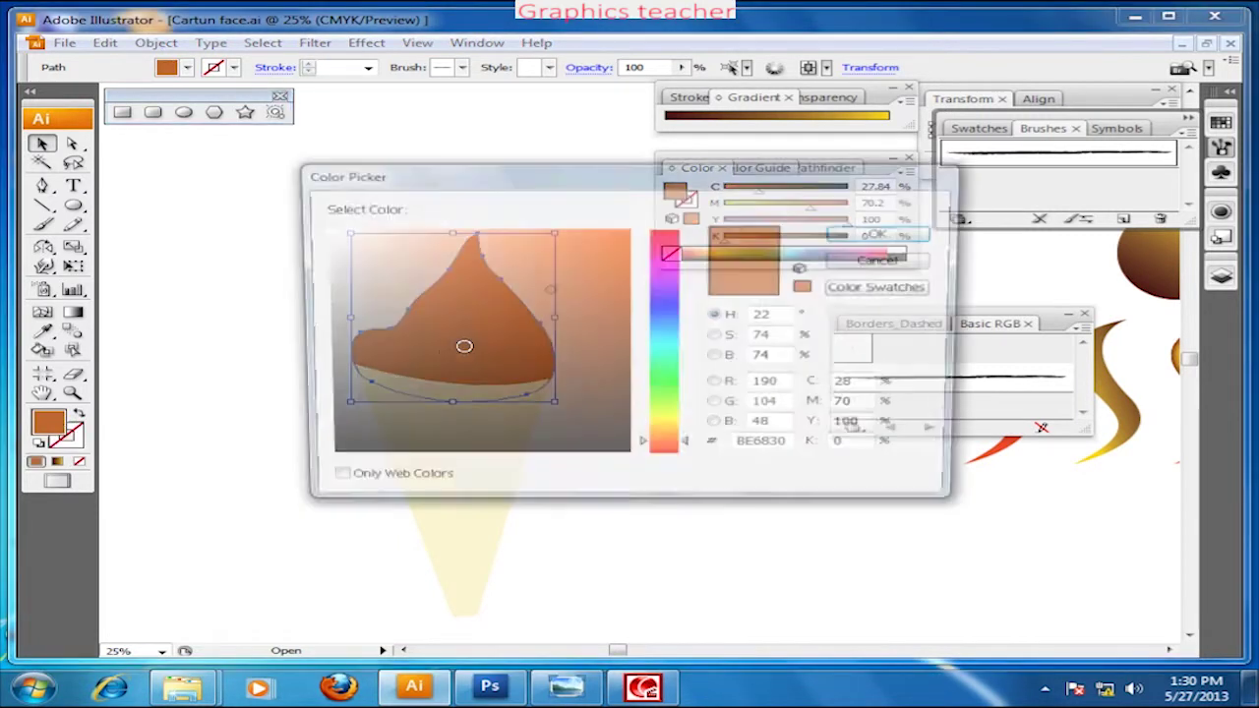
{"action": "left_click", "coordinate": [348, 228]}
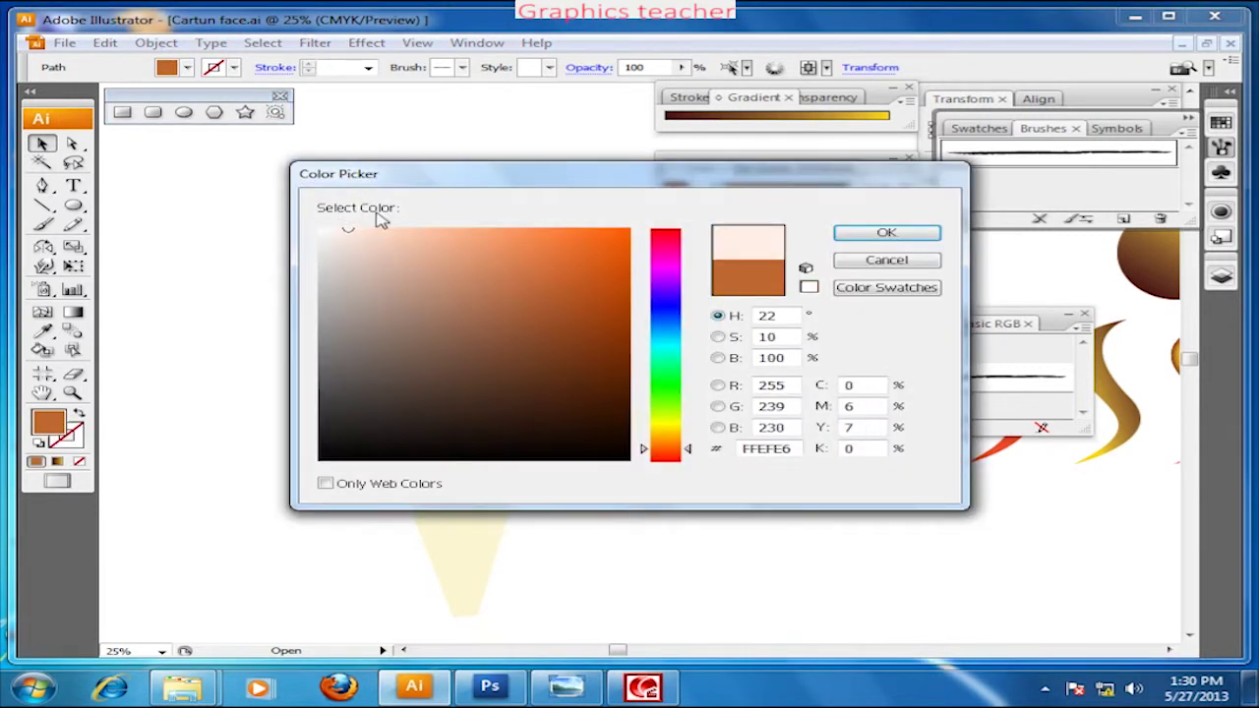
{"action": "left_click", "coordinate": [664, 263]}
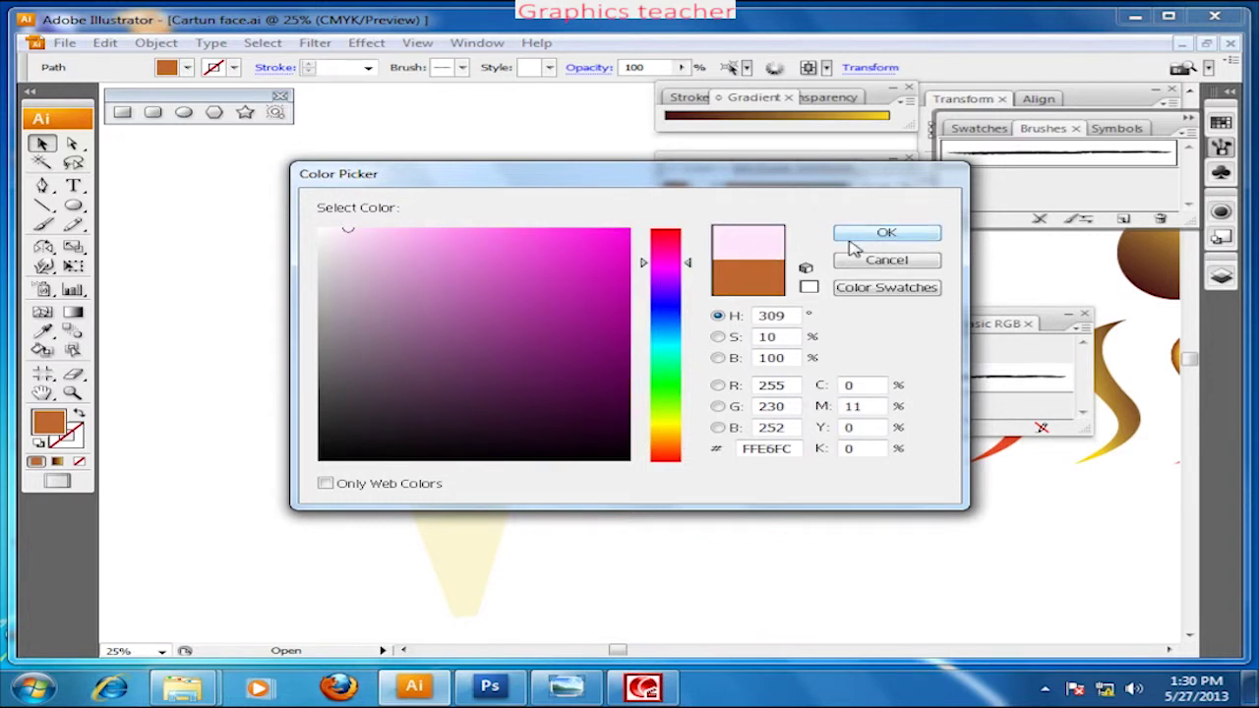
{"action": "left_click", "coordinate": [875, 234]}
{"action": "left_click", "coordinate": [279, 260]}
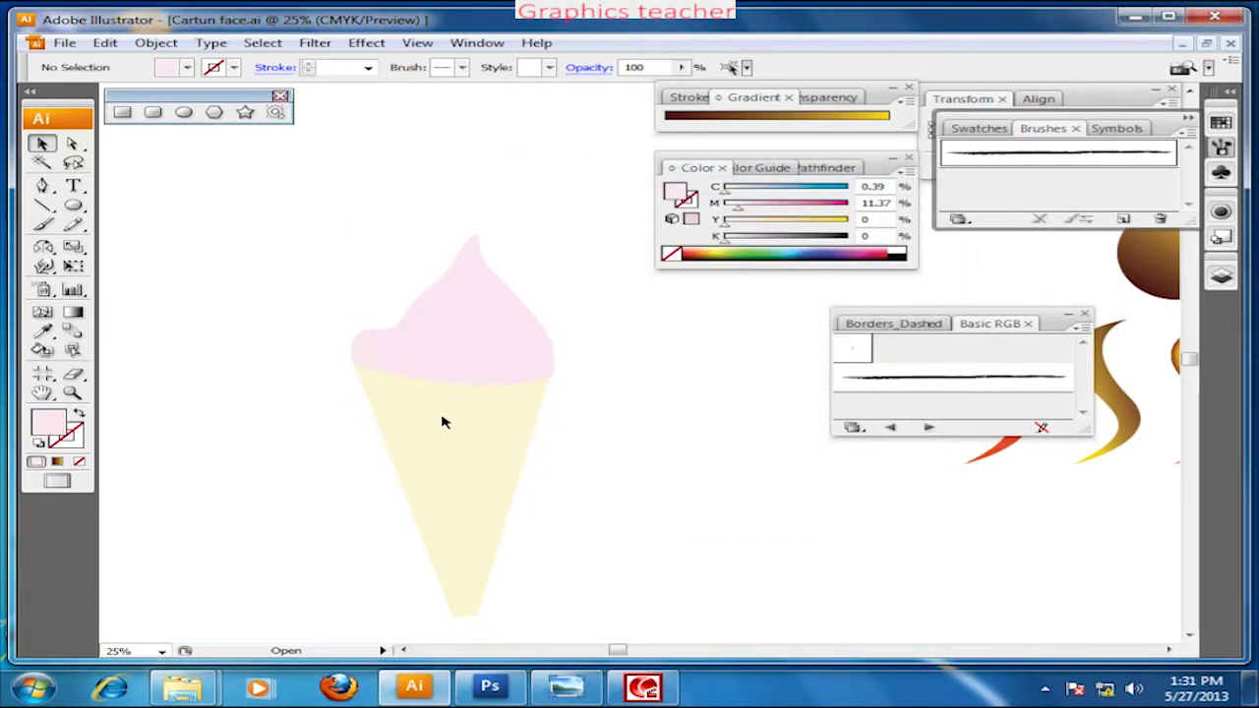
{"action": "key", "text": "ctrl+plus"}
Select the pink scoop and add the first gradient mesh points along its left edge.
{"action": "left_click_drag", "start_coordinate": [455, 346], "coordinate": [609, 484]}
{"action": "left_click", "coordinate": [561, 430]}
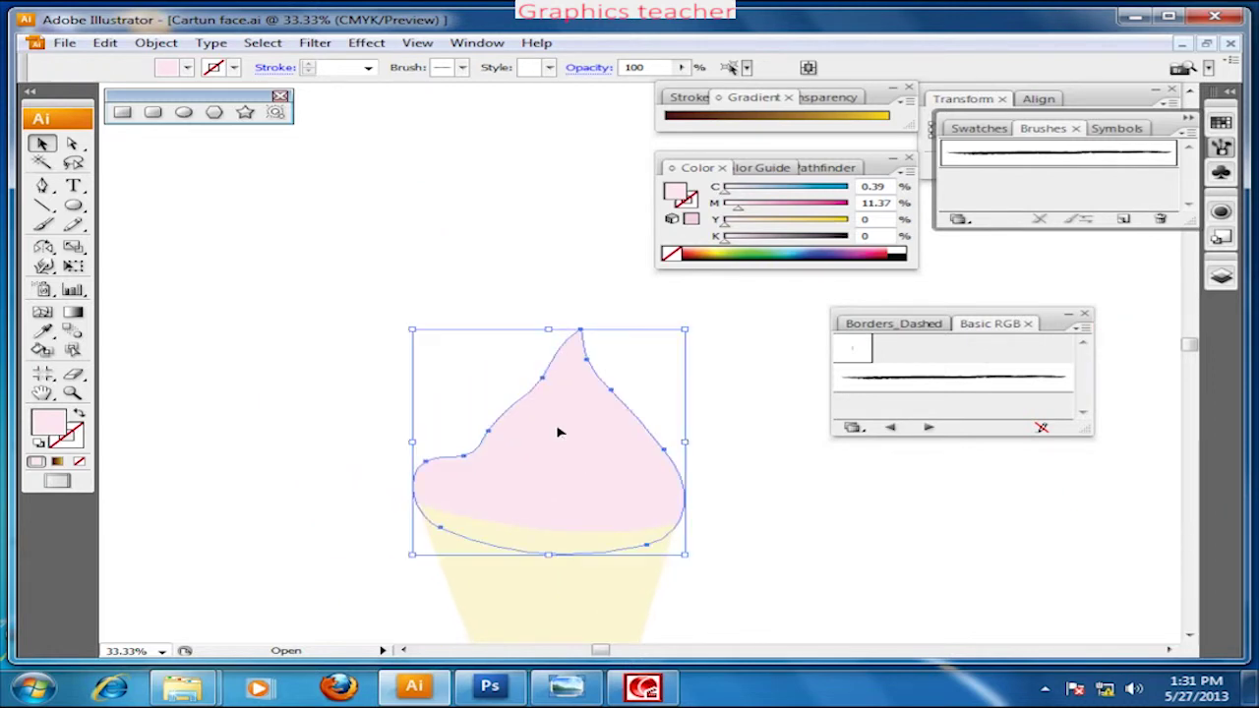
{"action": "key", "text": "ctrl+plus"}
{"action": "left_click_drag", "start_coordinate": [616, 555], "coordinate": [544, 466]}
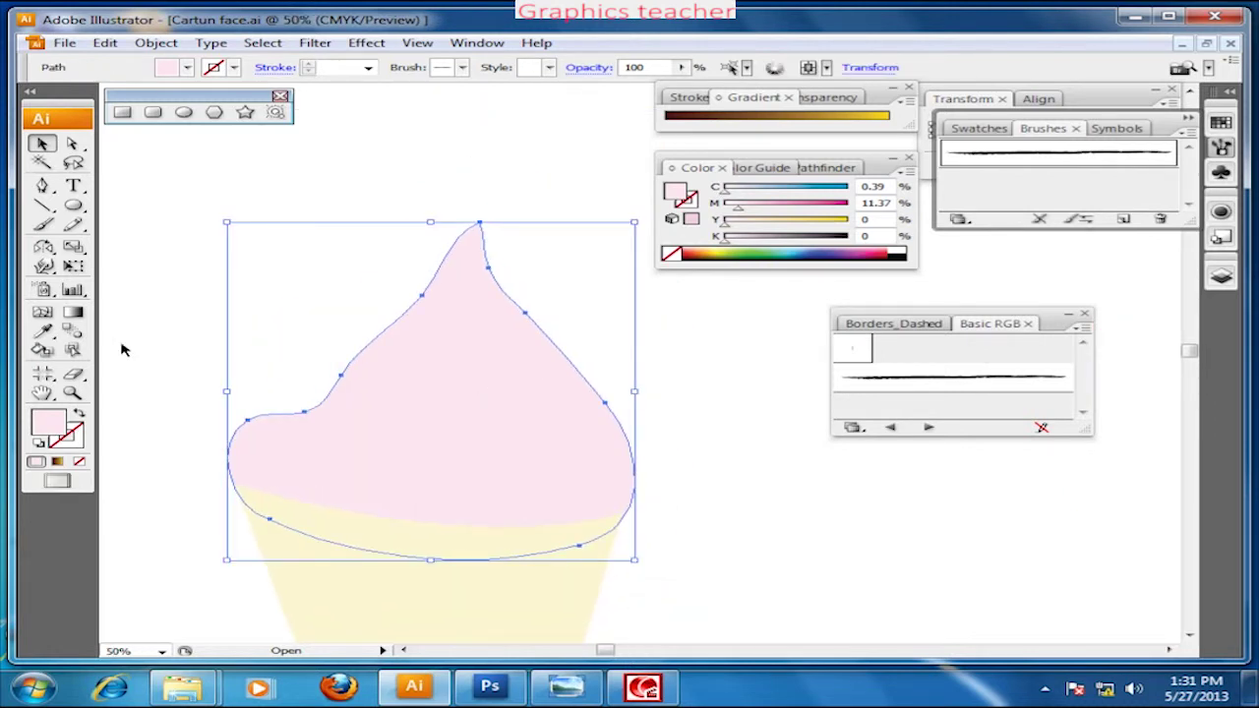
{"action": "left_click", "coordinate": [43, 312]}
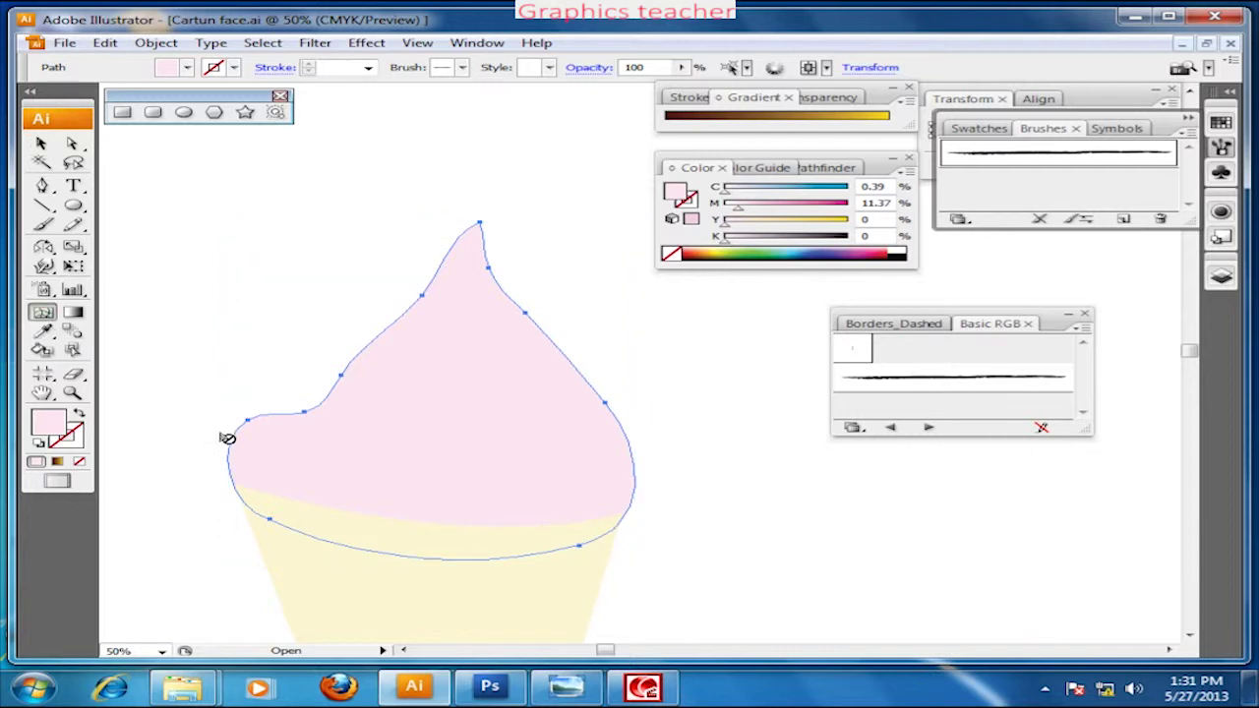
{"action": "left_click", "coordinate": [267, 460]}
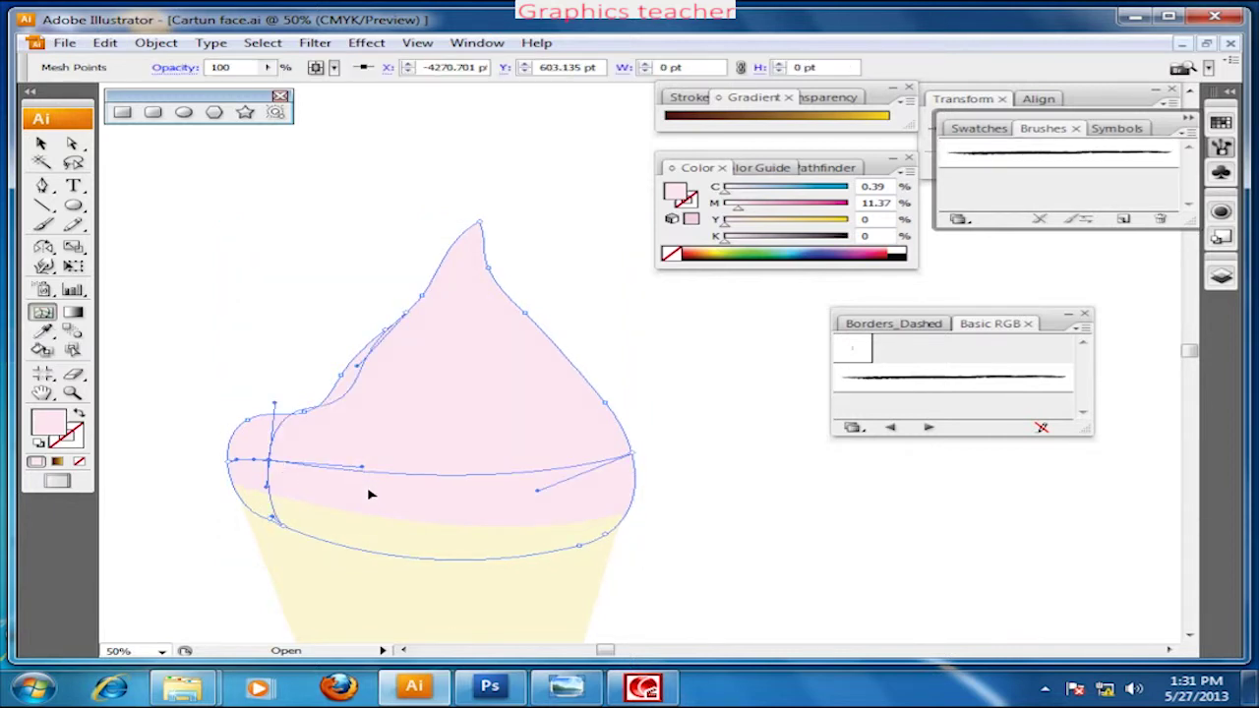
{"action": "key", "text": "ctrl+z"}
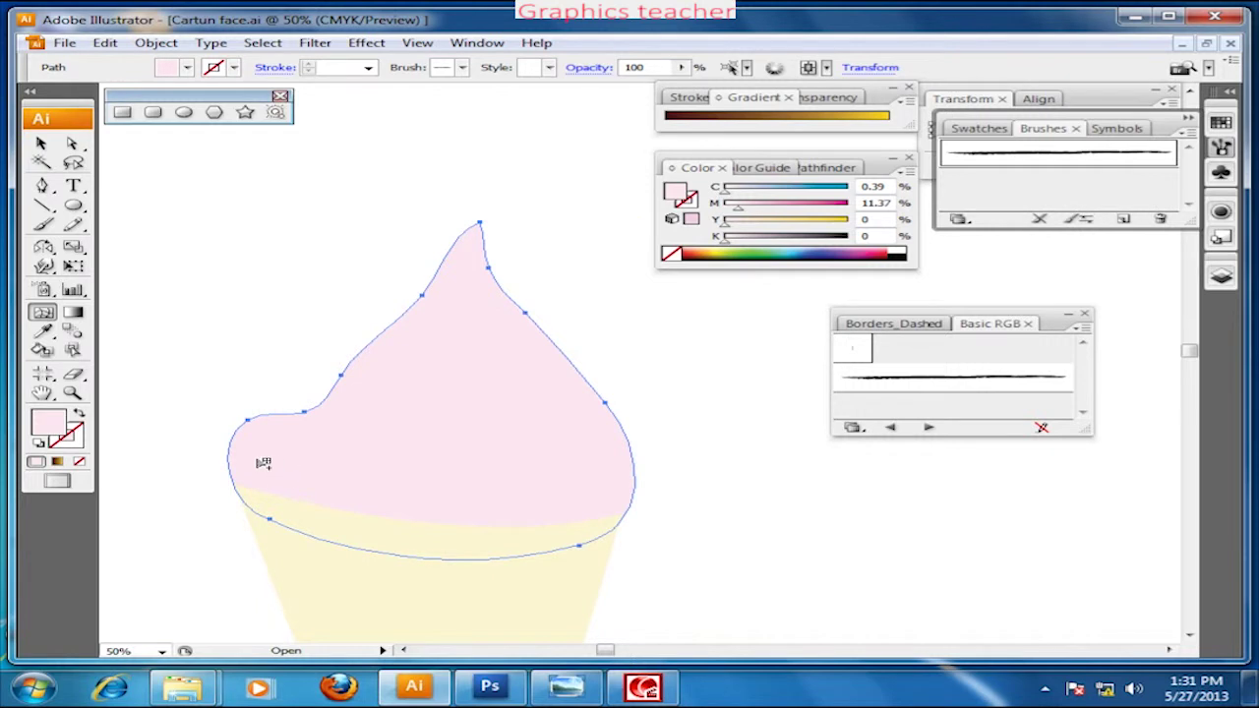
{"action": "left_click", "coordinate": [256, 454]}
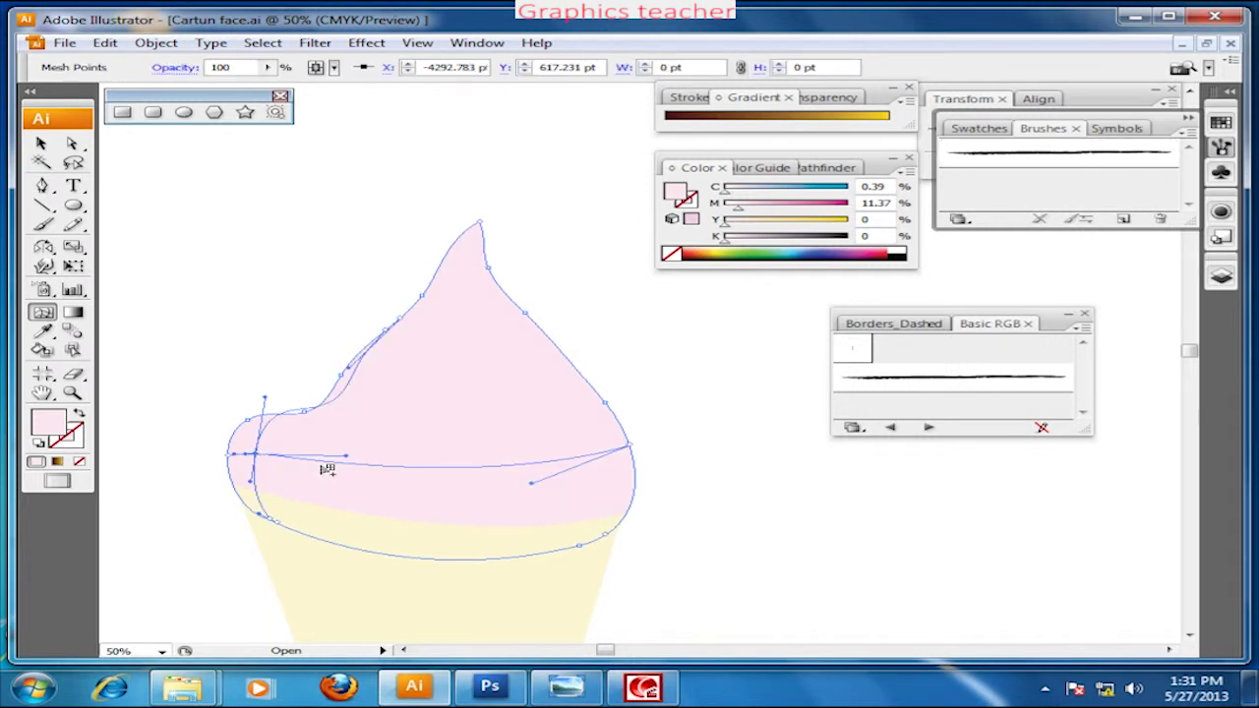
{"action": "left_click", "coordinate": [315, 461]}
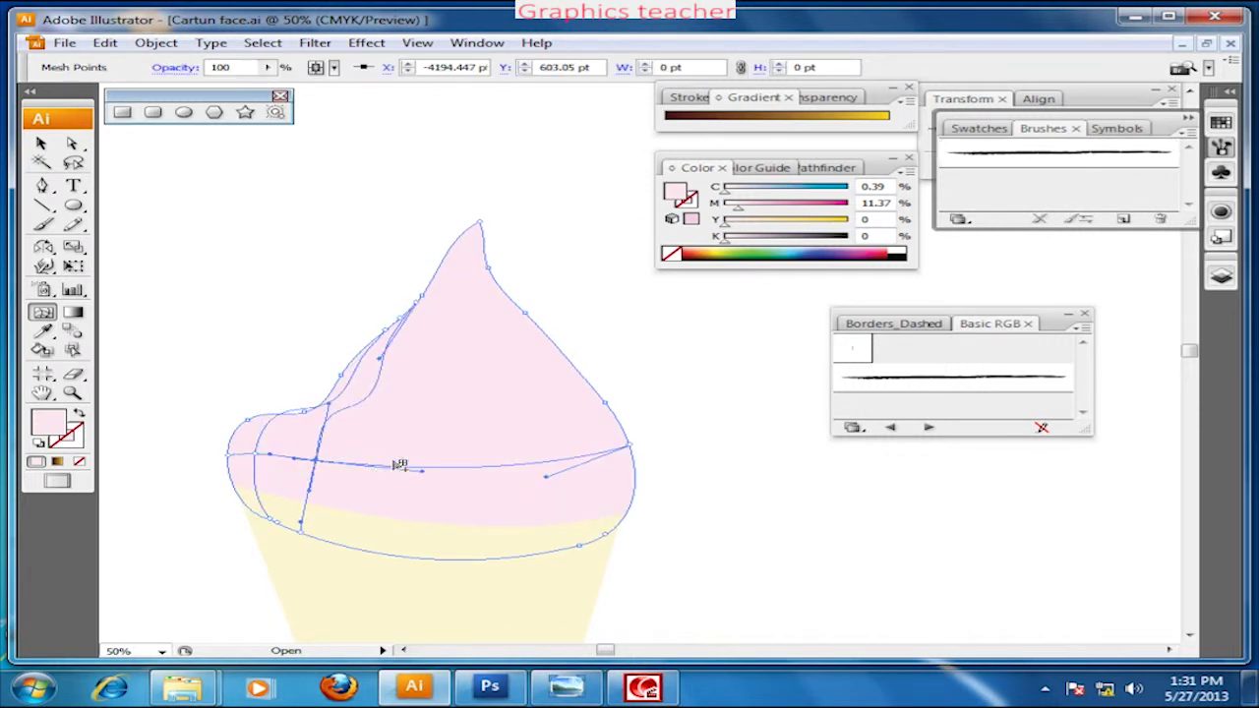
Add more mesh points across the middle and right side of the pink top.
{"action": "left_click", "coordinate": [427, 404]}
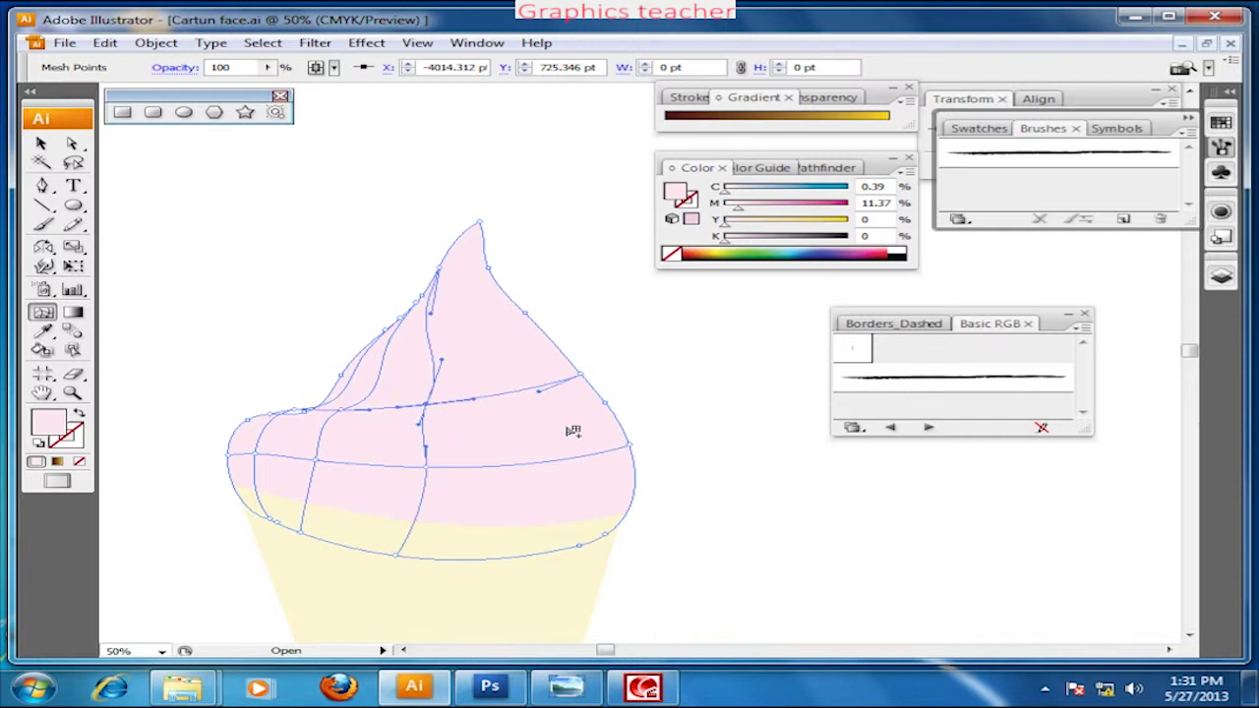
{"action": "left_click", "coordinate": [512, 471]}
{"action": "left_click", "coordinate": [514, 343]}
{"action": "left_click", "coordinate": [598, 453]}
{"action": "scroll", "coordinate": [519, 478], "scroll_direction": "left", "scroll_amount": 2}
{"action": "left_click", "coordinate": [414, 459]}
{"action": "left_click_drag", "start_coordinate": [519, 373], "coordinate": [514, 387]}
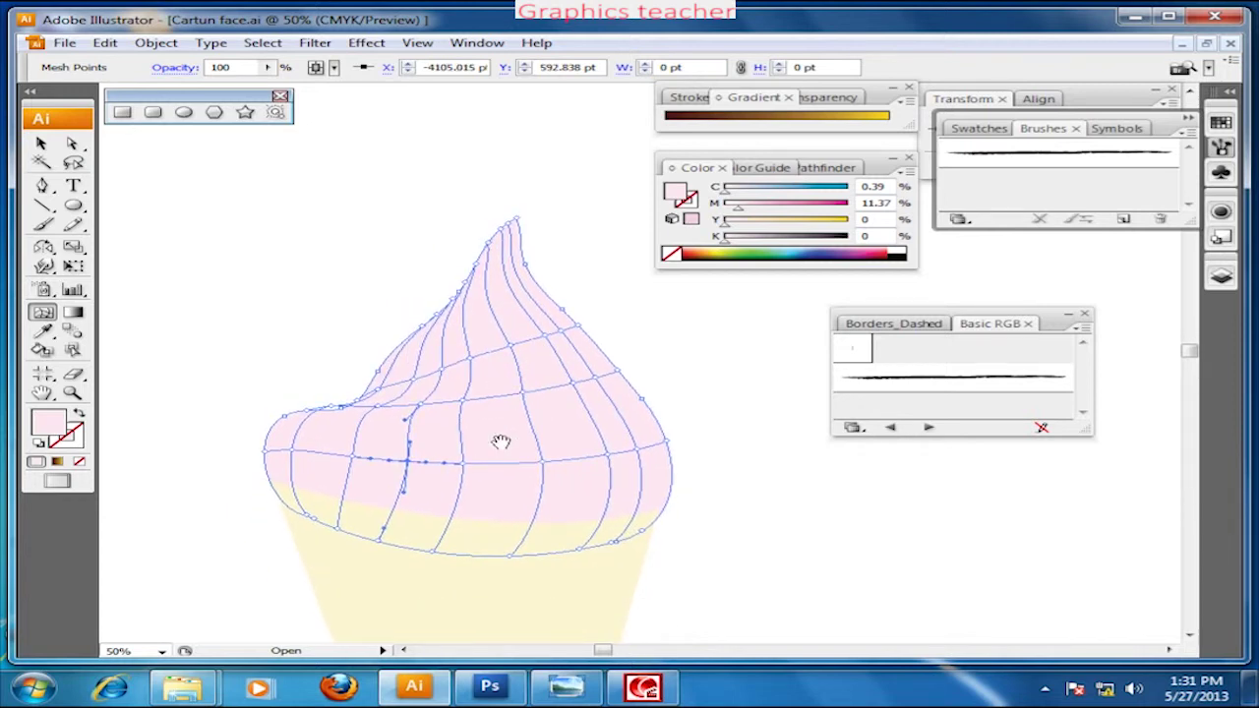
{"action": "scroll", "coordinate": [500, 441], "scroll_direction": "down", "scroll_amount": 1}
Lasso-select the mesh points along the scoop's left edge, then deselect.
{"action": "left_click", "coordinate": [73, 163]}
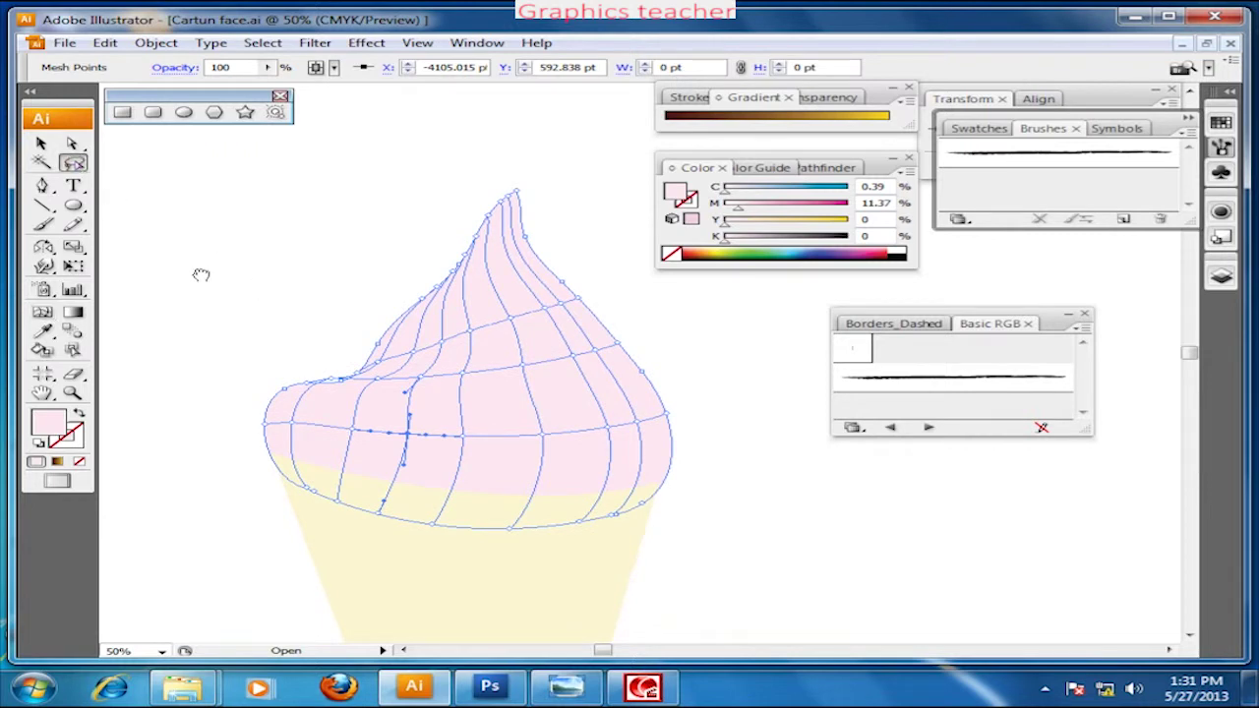
{"action": "left_click_drag", "start_coordinate": [200, 274], "coordinate": [318, 290]}
{"action": "left_click_drag", "start_coordinate": [385, 504], "coordinate": [403, 411]}
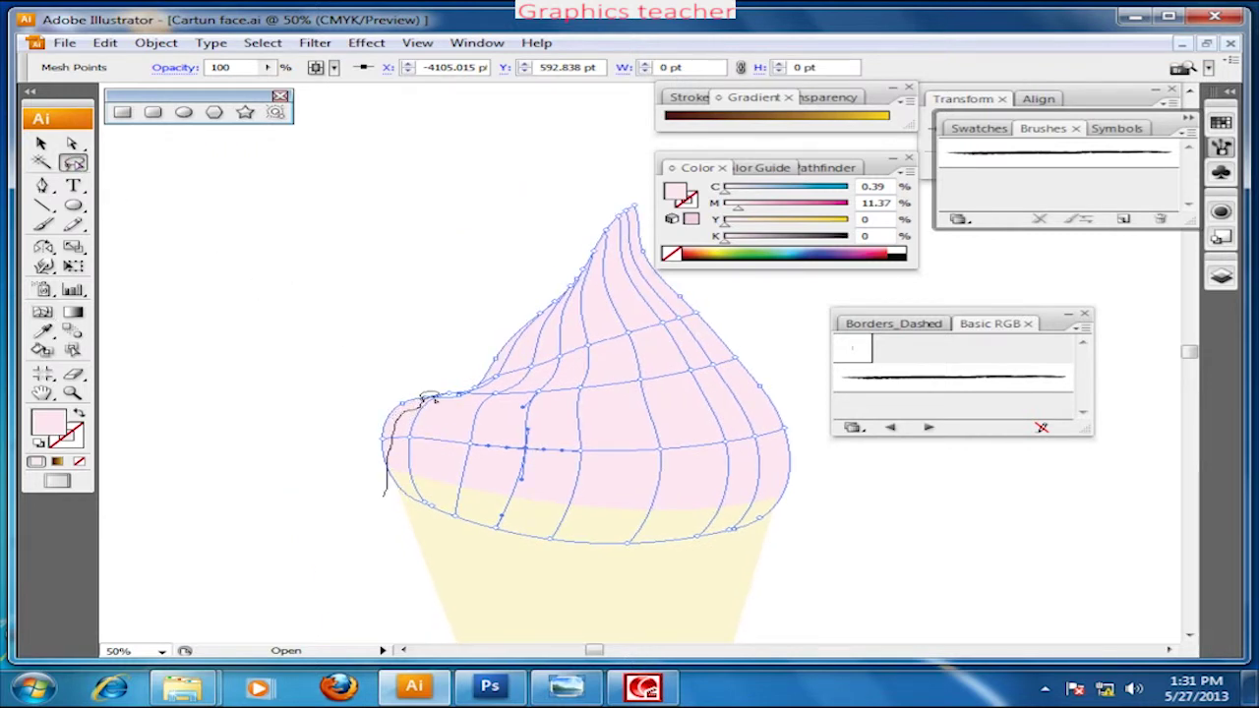
{"action": "mouse_move", "coordinate": [434, 389]}
{"action": "left_mouse_down"}
{"action": "mouse_move", "coordinate": [398, 496]}
{"action": "mouse_move", "coordinate": [406, 446]}
{"action": "mouse_move", "coordinate": [397, 491]}
{"action": "mouse_move", "coordinate": [360, 441]}
{"action": "left_mouse_up"}
{"action": "left_click", "coordinate": [359, 464]}
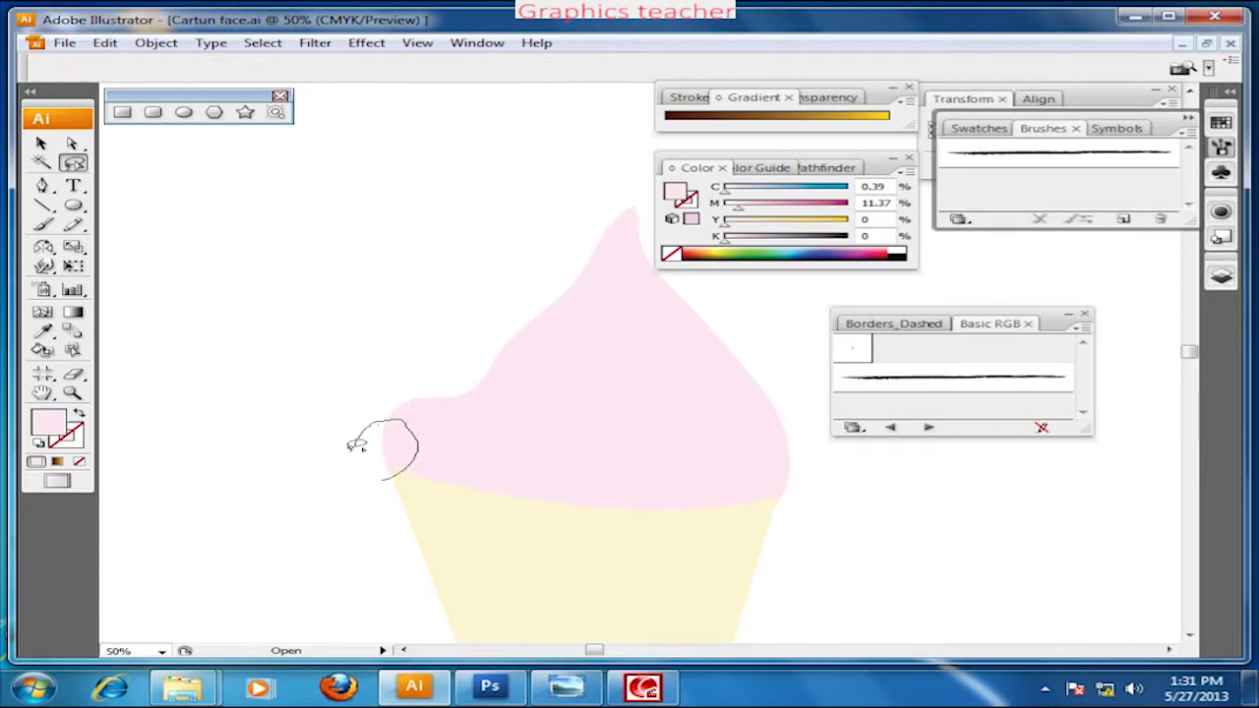
{"action": "key", "text": "ctrl+plus"}
Select the ice-cream top's mesh and lasso the points along its left edge.
{"action": "left_click_drag", "start_coordinate": [459, 492], "coordinate": [556, 457]}
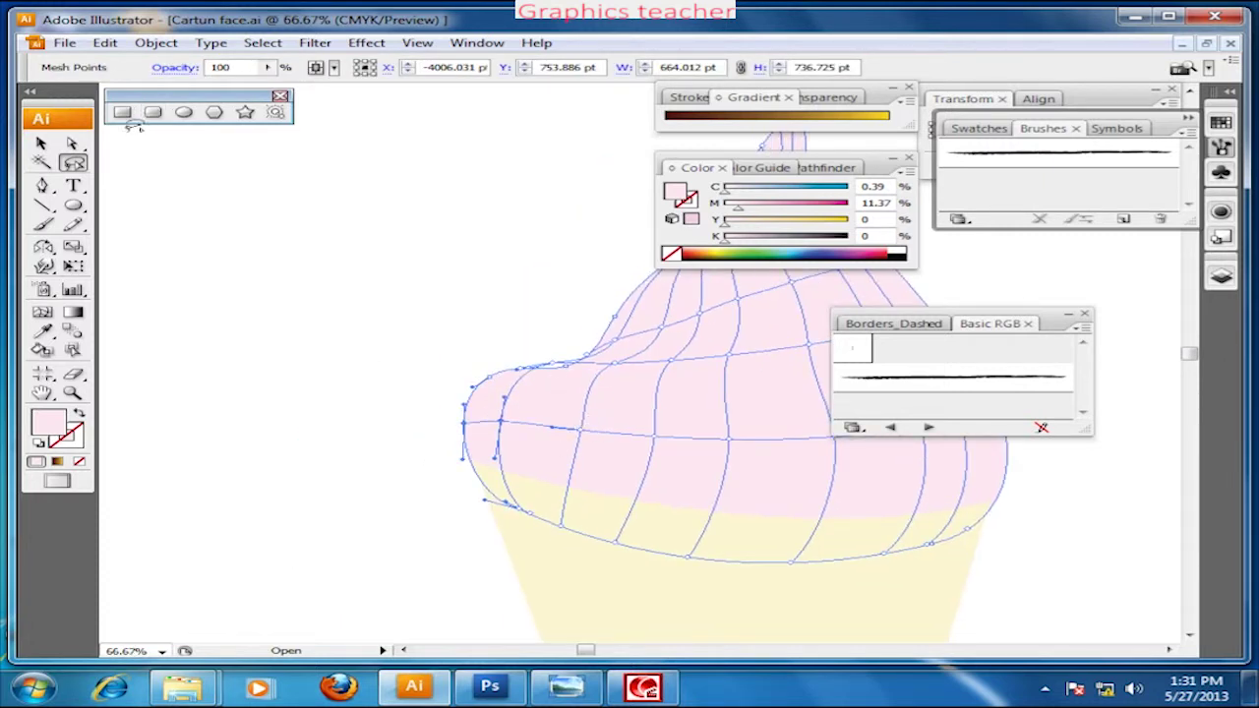
{"action": "left_click", "coordinate": [71, 142]}
{"action": "left_click", "coordinate": [443, 433]}
{"action": "left_click", "coordinate": [575, 452]}
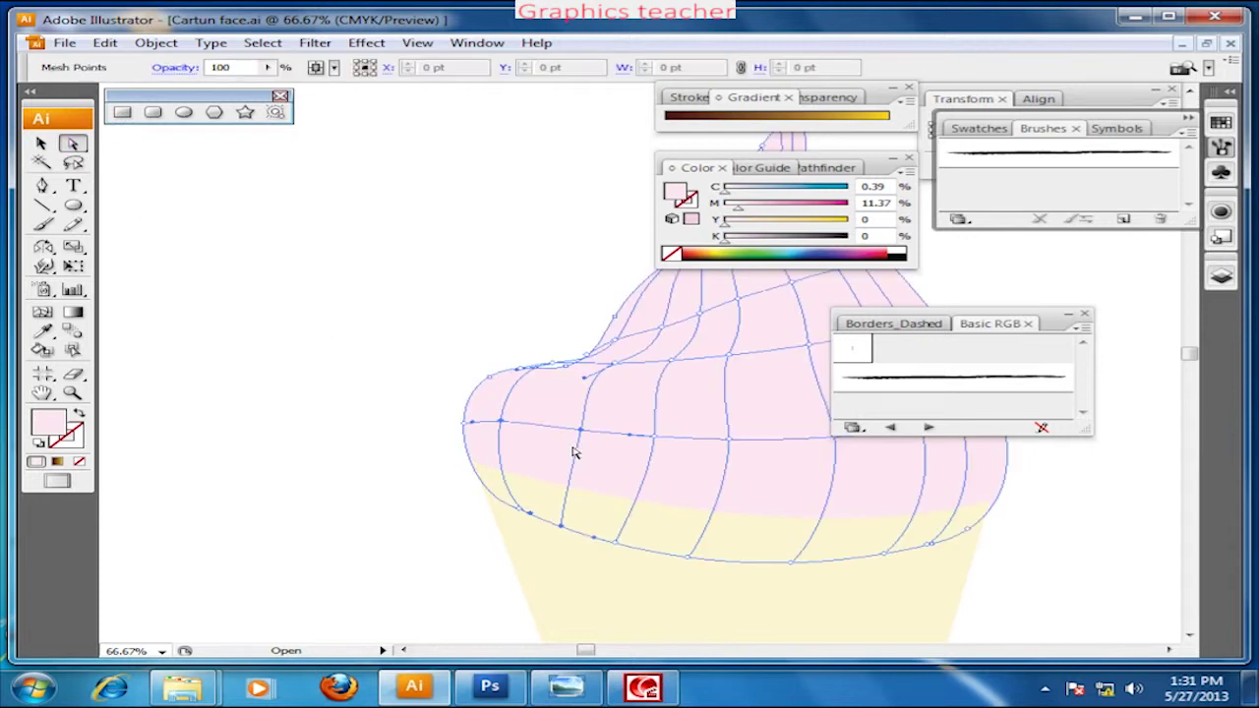
{"action": "left_click", "coordinate": [545, 450]}
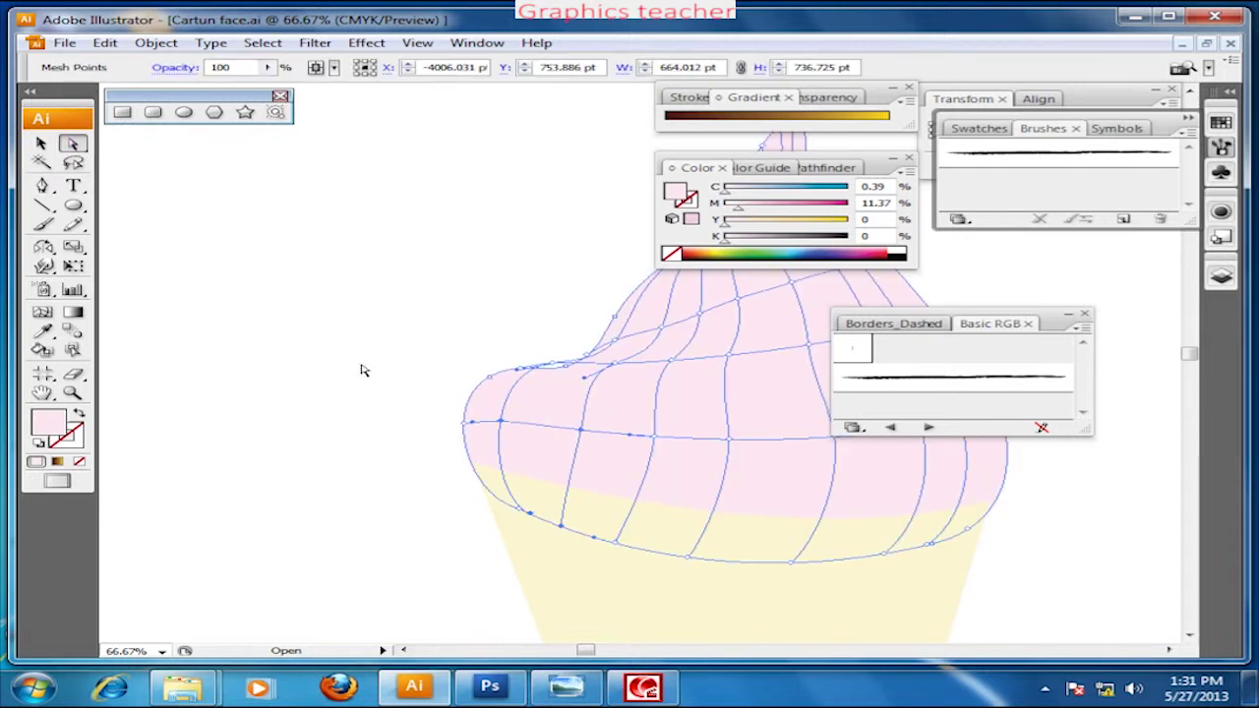
{"action": "left_click", "coordinate": [73, 164]}
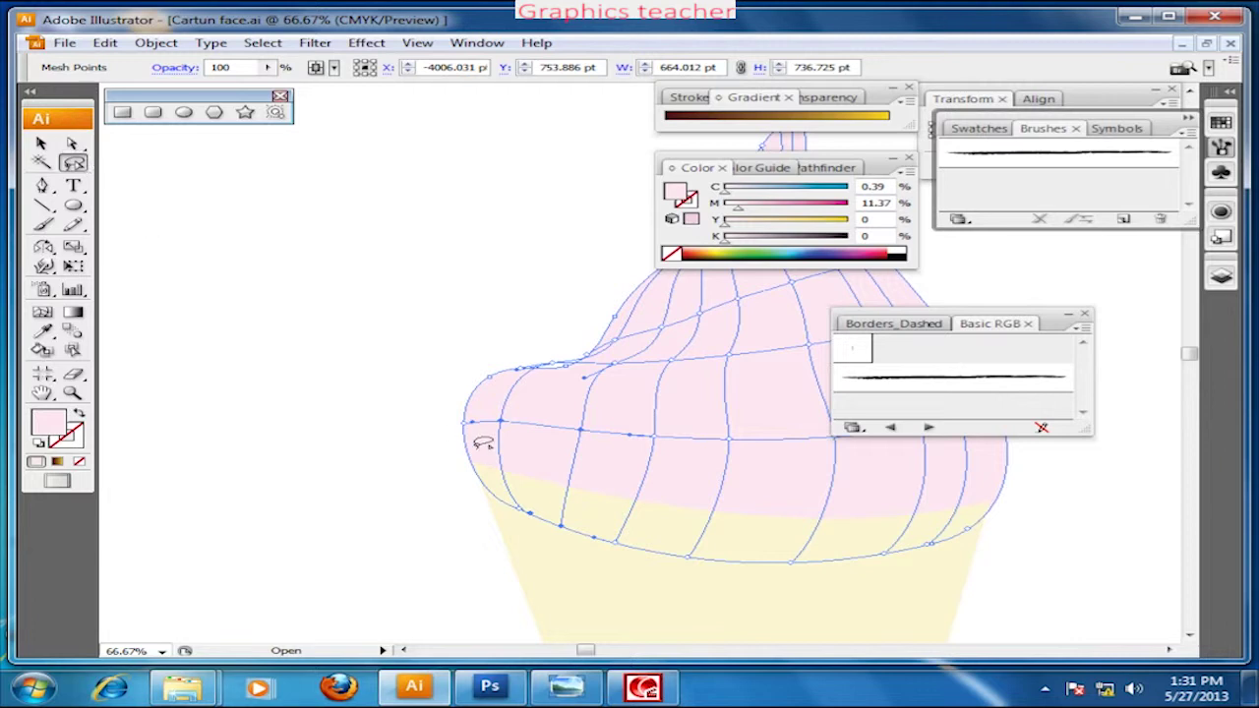
{"action": "scroll", "coordinate": [472, 457], "scroll_direction": "up", "scroll_amount": 1}
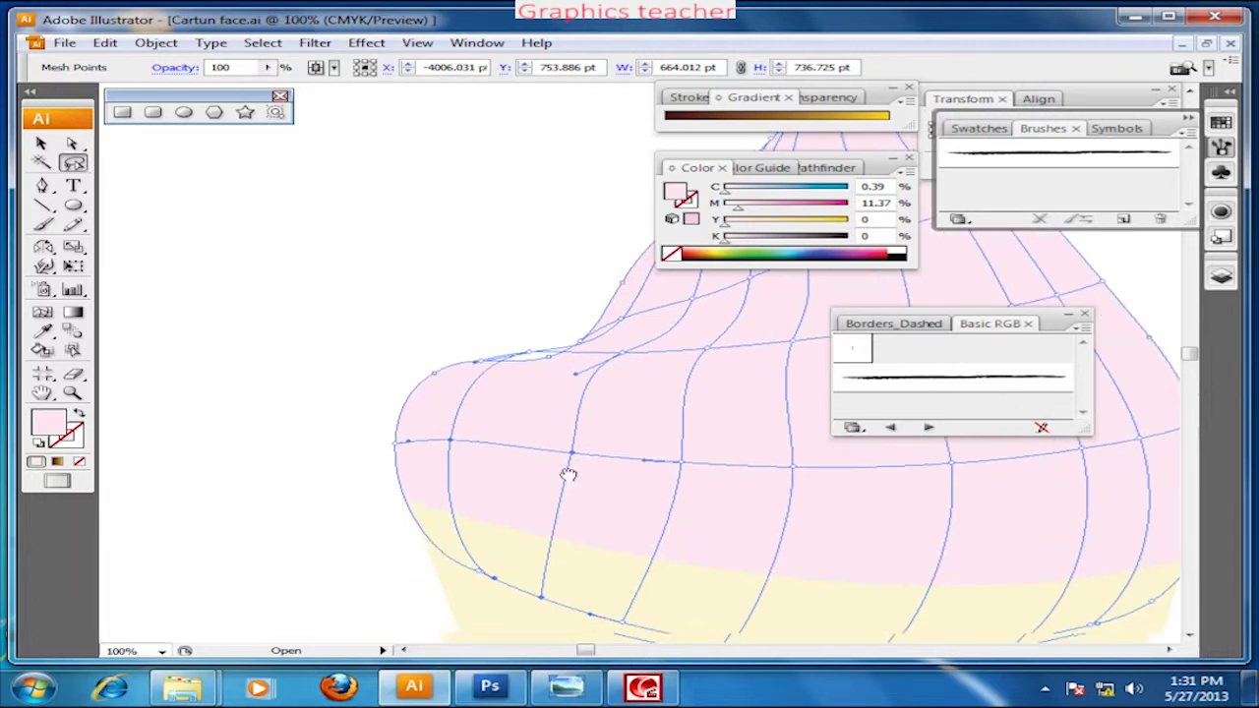
{"action": "mouse_move", "coordinate": [458, 513]}
{"action": "left_mouse_down"}
{"action": "mouse_move", "coordinate": [470, 369]}
{"action": "mouse_move", "coordinate": [526, 325]}
{"action": "mouse_move", "coordinate": [402, 396]}
{"action": "mouse_move", "coordinate": [465, 502]}
{"action": "left_mouse_up"}
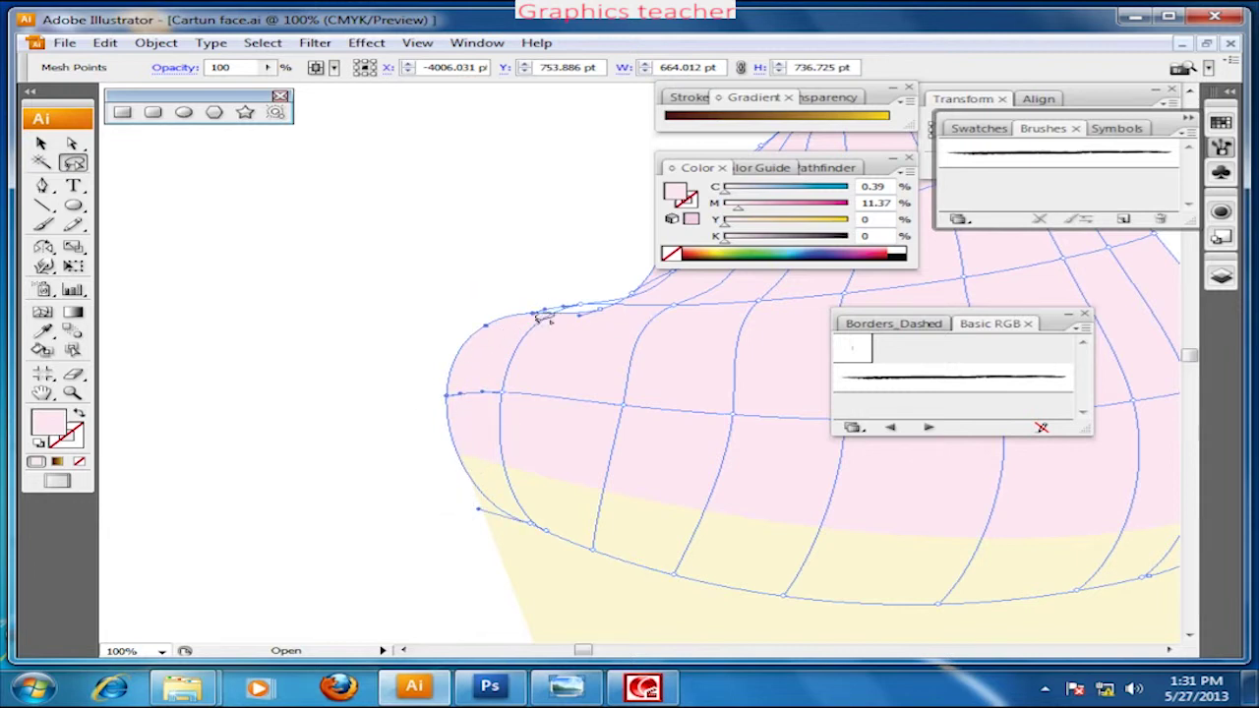
{"action": "key", "text": "ctrl+z"}
{"action": "key", "text": "ctrl+z"}
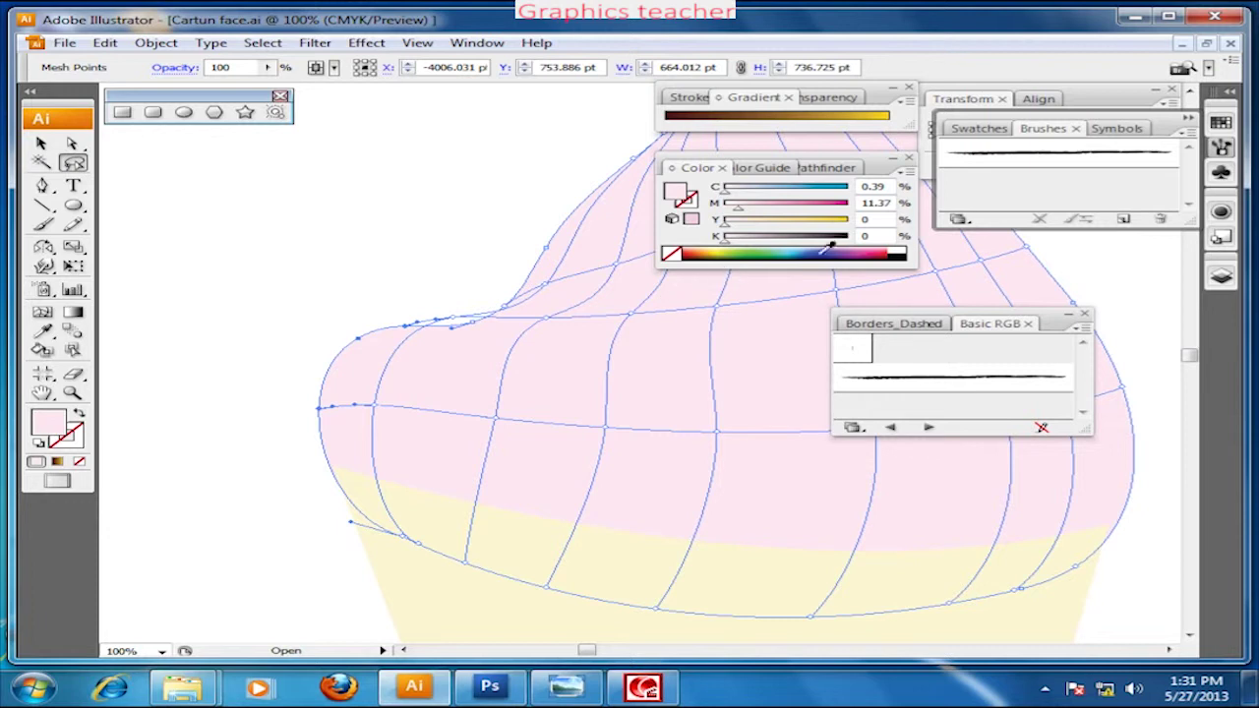
Tint the left-edge mesh points deep pink, Magenta about 80, then lasso the right edge.
{"action": "left_click_drag", "start_coordinate": [772, 211], "coordinate": [826, 205]}
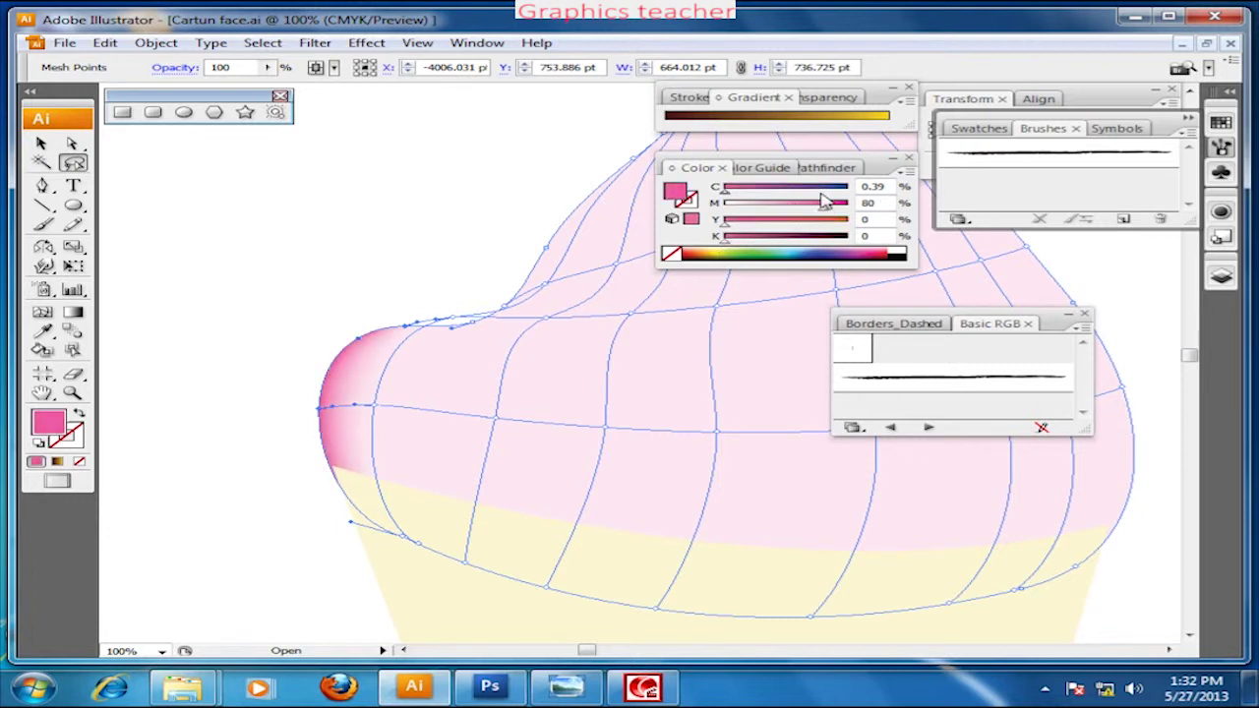
{"action": "mouse_move", "coordinate": [728, 333]}
{"action": "left_mouse_down"}
{"action": "mouse_move", "coordinate": [652, 444]}
{"action": "mouse_move", "coordinate": [584, 449]}
{"action": "left_mouse_up"}
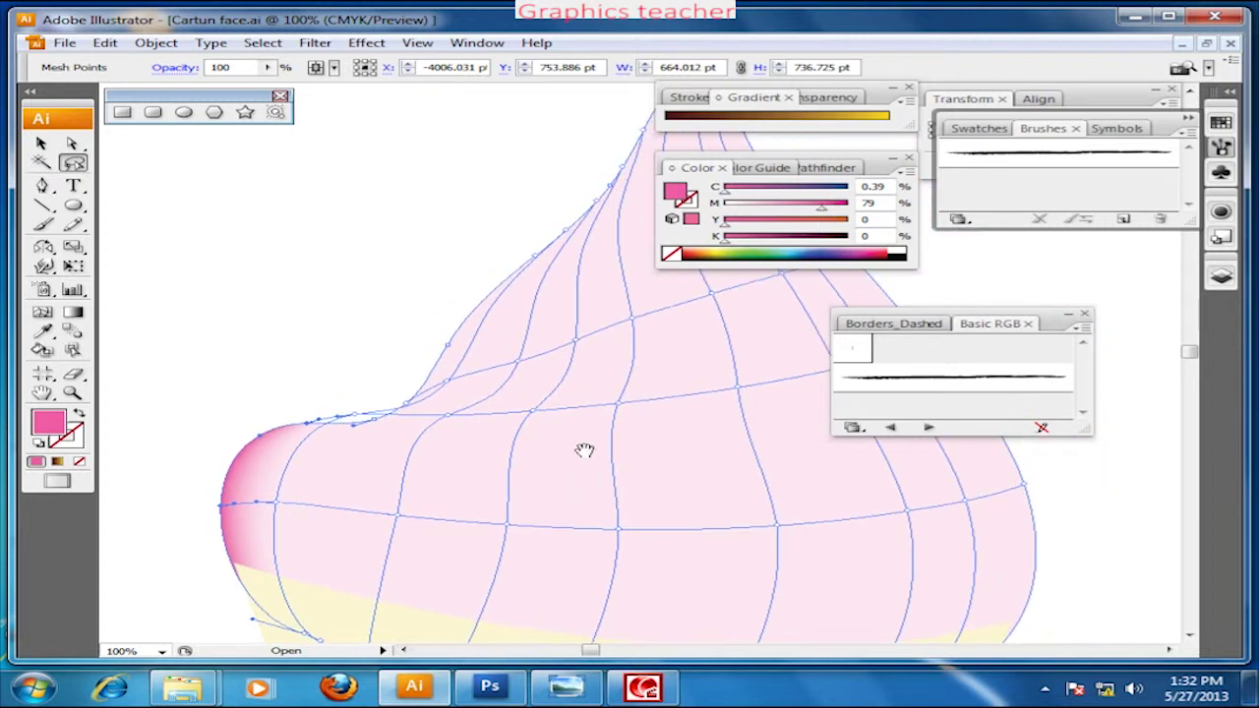
{"action": "key", "text": "ctrl+minus"}
{"action": "scroll", "coordinate": [633, 436], "scroll_direction": "right", "scroll_amount": 3}
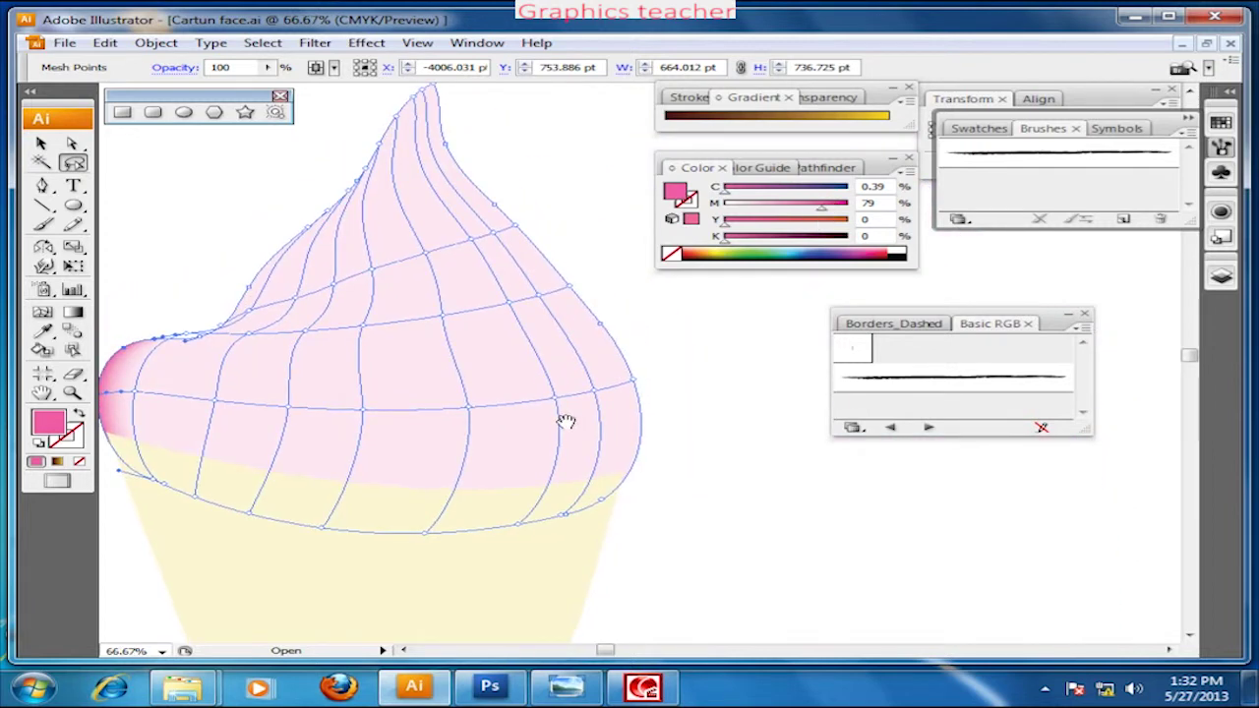
{"action": "mouse_move", "coordinate": [598, 508]}
{"action": "left_mouse_down"}
{"action": "mouse_move", "coordinate": [574, 297]}
{"action": "mouse_move", "coordinate": [456, 169]}
{"action": "mouse_move", "coordinate": [427, 98]}
{"action": "left_mouse_up"}
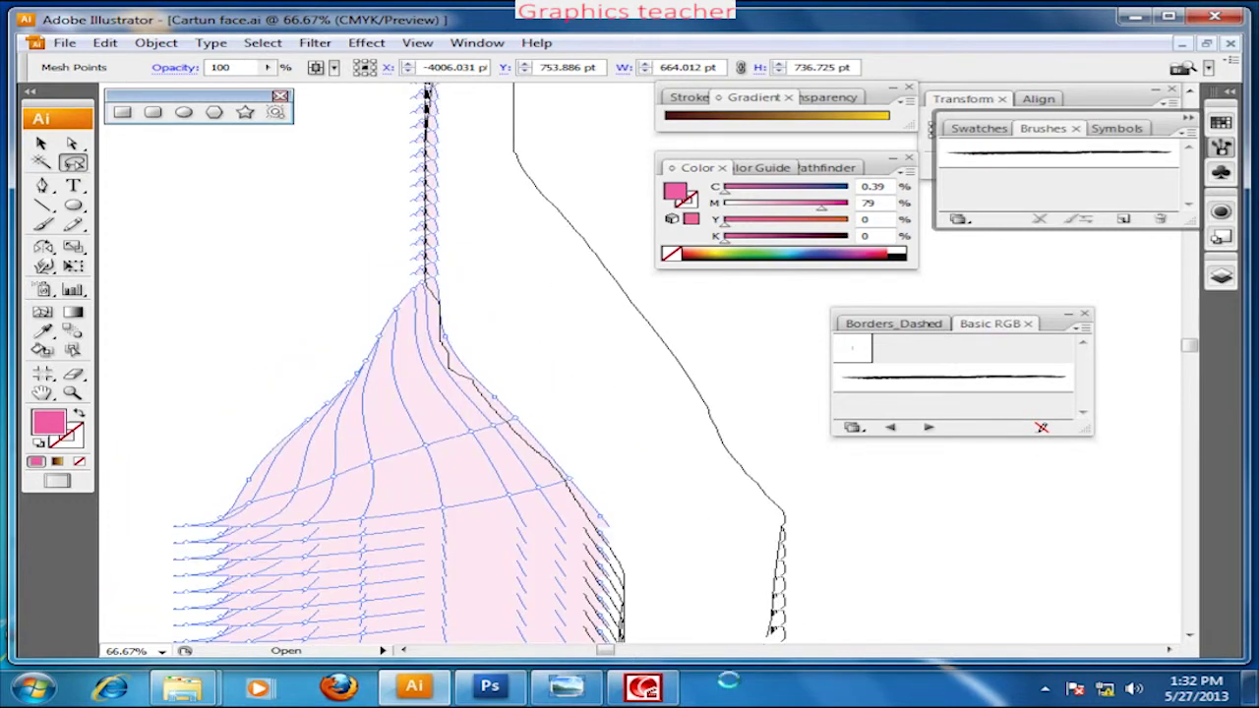
Colour the right-edge mesh points dark brown and one mesh column deeper pink.
{"action": "left_click_drag", "start_coordinate": [728, 680], "coordinate": [678, 598]}
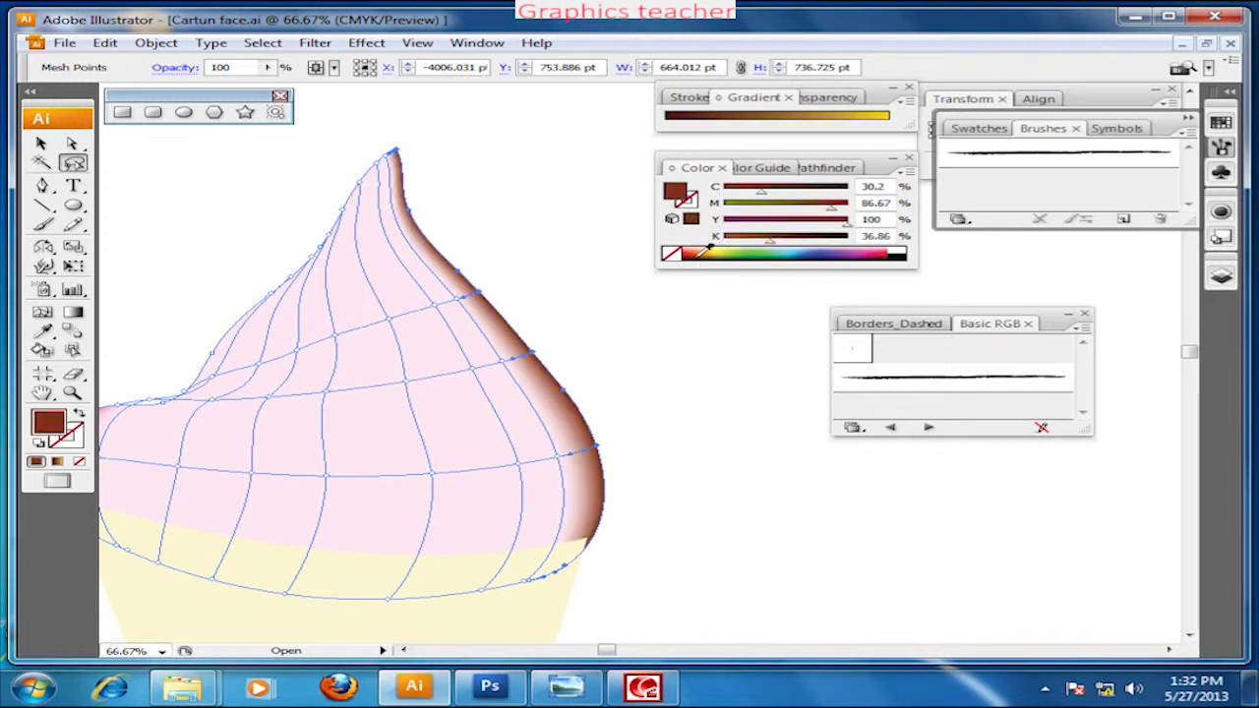
{"action": "left_click_drag", "start_coordinate": [683, 413], "coordinate": [726, 404]}
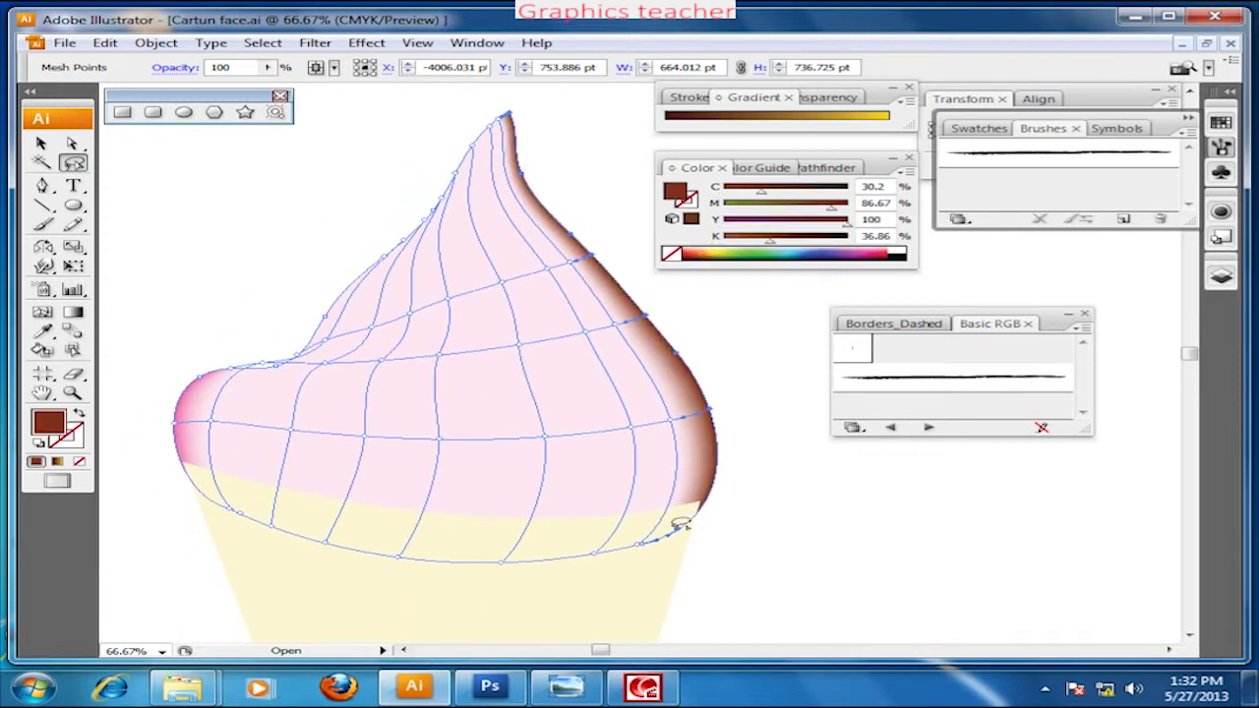
{"action": "mouse_move", "coordinate": [578, 572]}
{"action": "left_mouse_down"}
{"action": "mouse_move", "coordinate": [534, 273]}
{"action": "mouse_move", "coordinate": [642, 396]}
{"action": "left_mouse_up"}
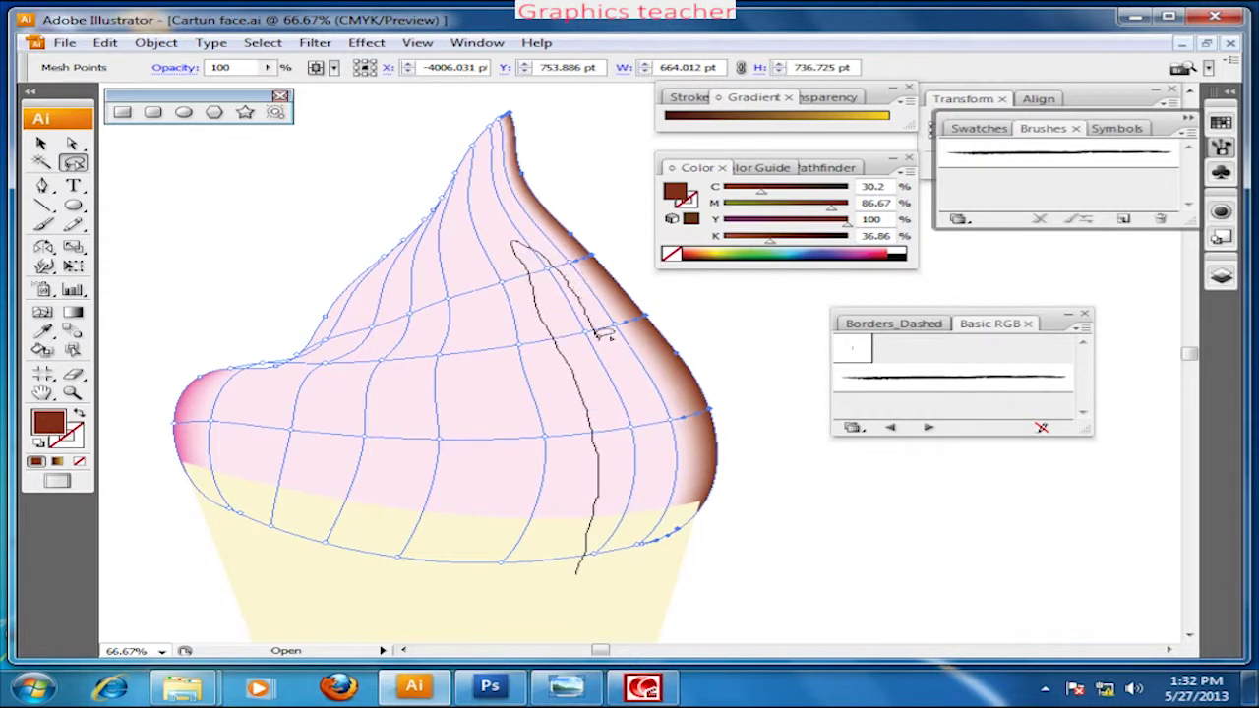
{"action": "left_click_drag", "start_coordinate": [642, 396], "coordinate": [580, 557]}
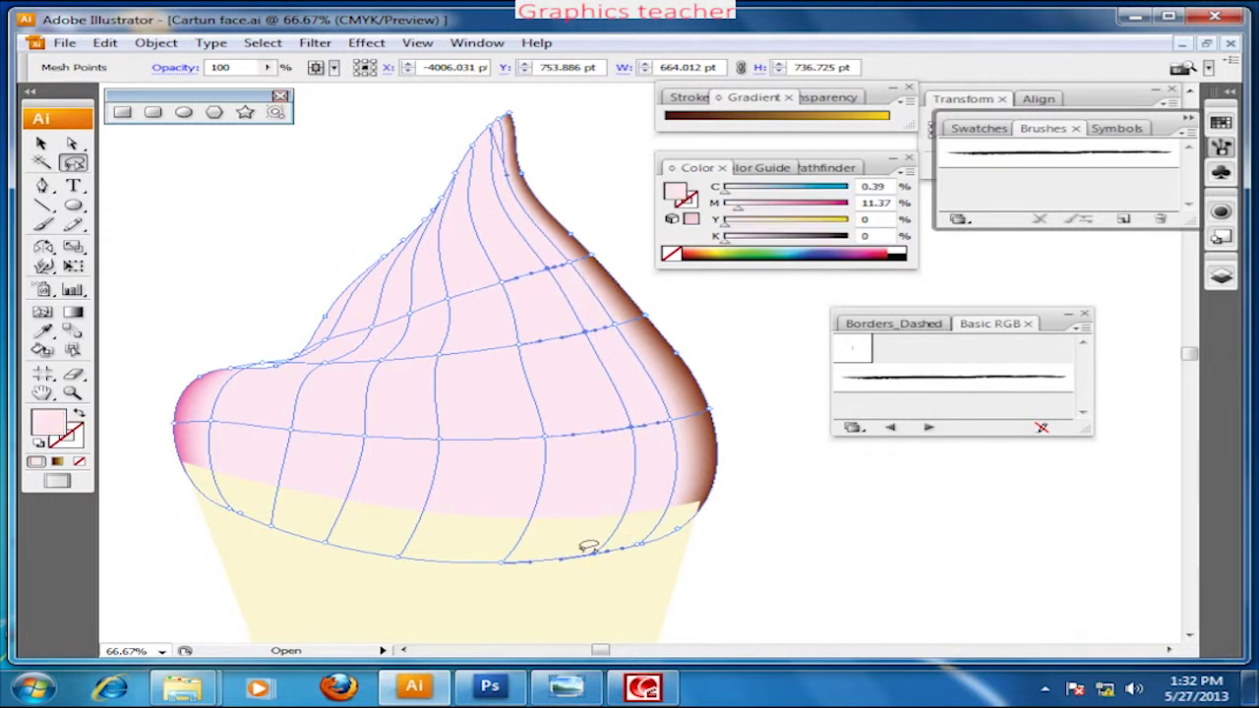
{"action": "left_click", "coordinate": [796, 211]}
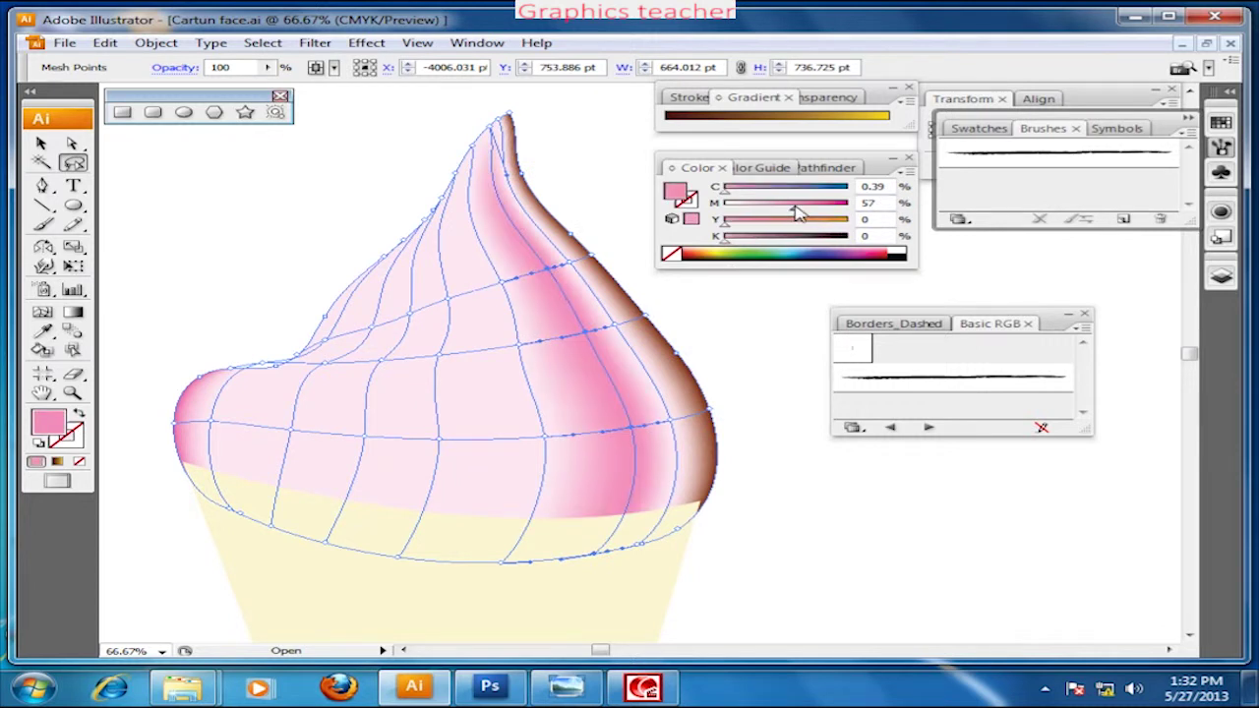
Turn another mesh column into a brown chocolate stripe.
{"action": "mouse_move", "coordinate": [391, 578]}
{"action": "left_mouse_down"}
{"action": "mouse_move", "coordinate": [447, 280]}
{"action": "mouse_move", "coordinate": [385, 582]}
{"action": "left_mouse_up"}
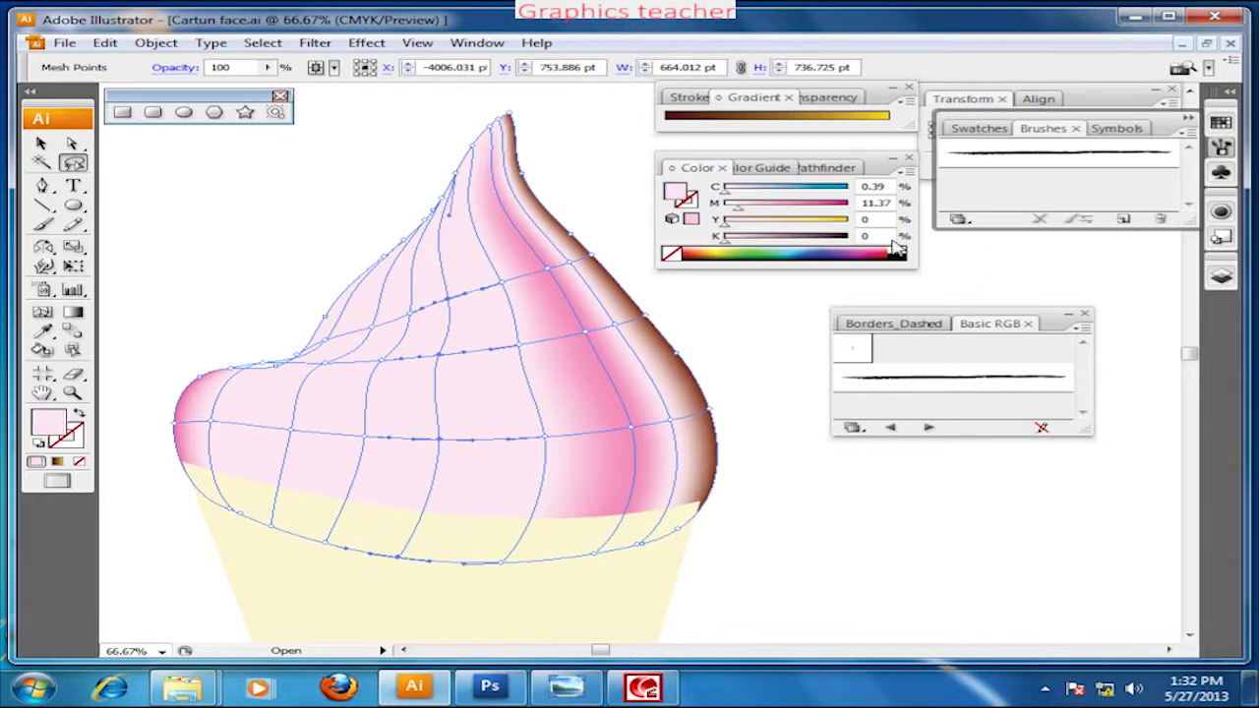
{"action": "left_click", "coordinate": [706, 248]}
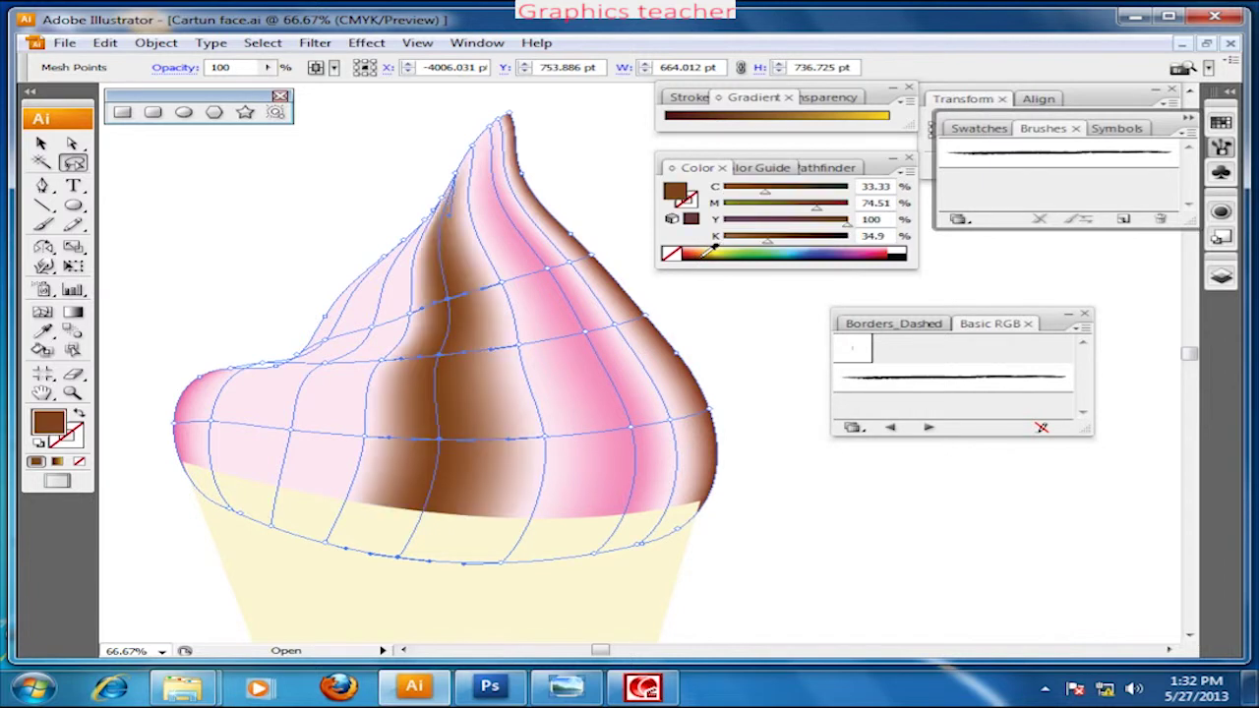
{"action": "left_click", "coordinate": [747, 237]}
{"action": "left_click_drag", "start_coordinate": [750, 244], "coordinate": [757, 246]}
{"action": "left_click_drag", "start_coordinate": [498, 436], "coordinate": [508, 399]}
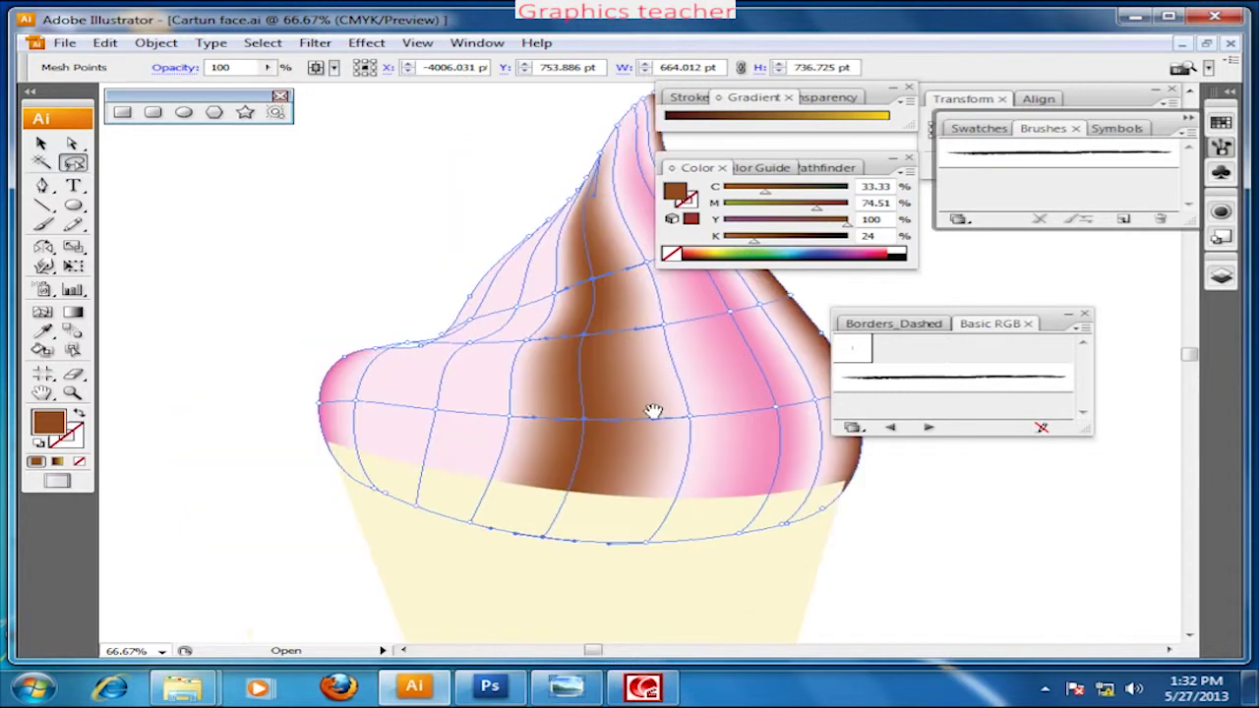
Make the mesh points beside the brown stripe and through the swirl a stronger pink.
{"action": "mouse_move", "coordinate": [532, 541]}
{"action": "left_mouse_down"}
{"action": "mouse_move", "coordinate": [563, 394]}
{"action": "mouse_move", "coordinate": [532, 244]}
{"action": "mouse_move", "coordinate": [548, 249]}
{"action": "mouse_move", "coordinate": [577, 317]}
{"action": "mouse_move", "coordinate": [593, 492]}
{"action": "mouse_move", "coordinate": [553, 542]}
{"action": "left_mouse_up"}
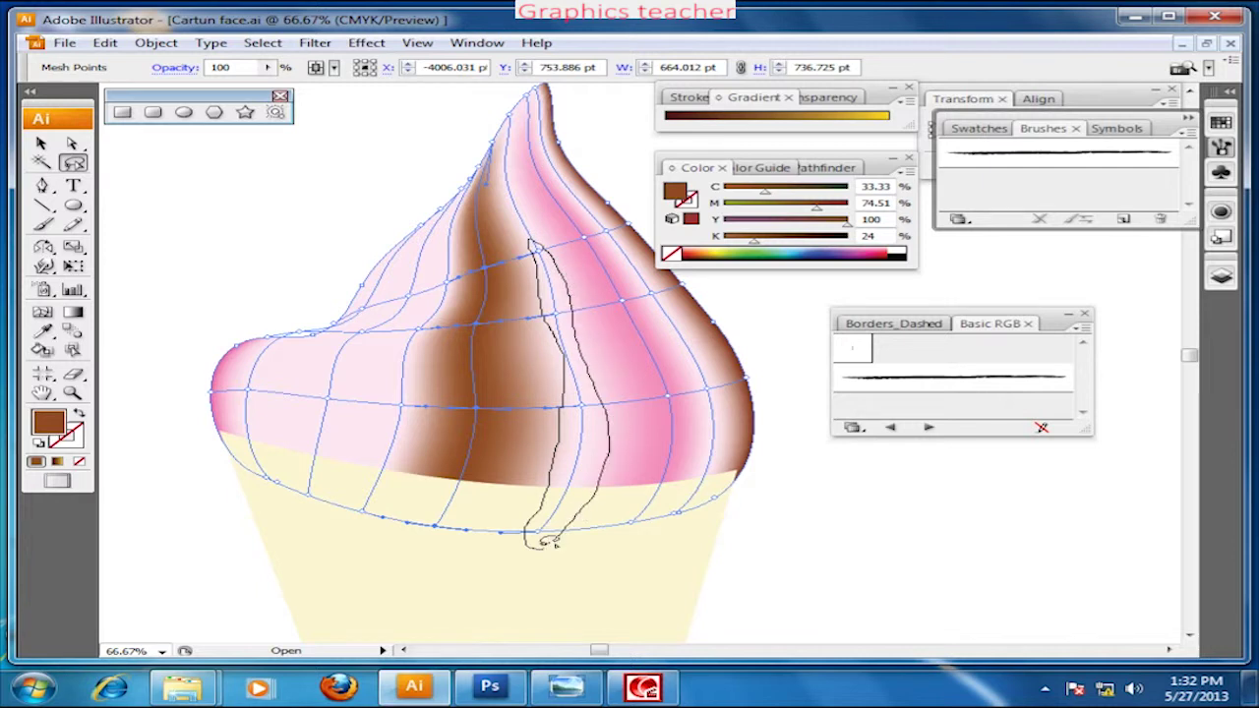
{"action": "left_click_drag", "start_coordinate": [776, 204], "coordinate": [723, 207]}
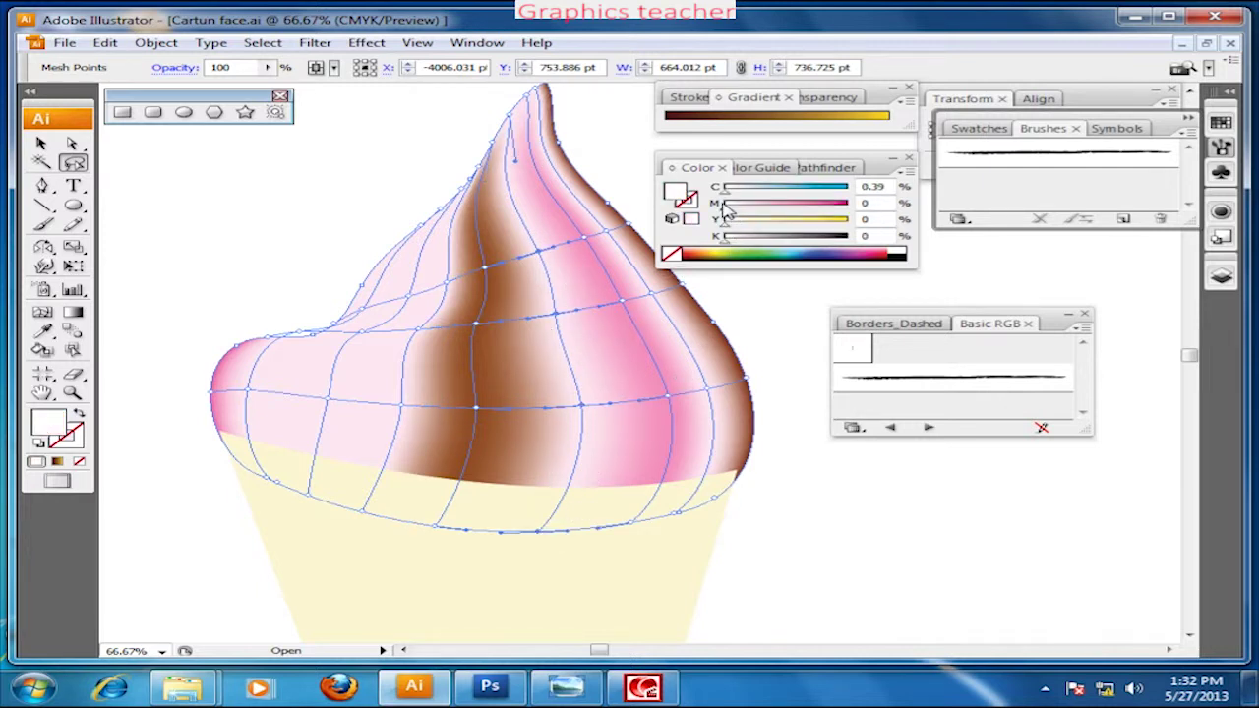
{"action": "scroll", "coordinate": [674, 402], "scroll_direction": "left", "scroll_amount": 3}
{"action": "mouse_move", "coordinate": [445, 516]}
{"action": "left_mouse_down"}
{"action": "mouse_move", "coordinate": [475, 482]}
{"action": "mouse_move", "coordinate": [521, 334]}
{"action": "mouse_move", "coordinate": [557, 301]}
{"action": "mouse_move", "coordinate": [552, 277]}
{"action": "mouse_move", "coordinate": [474, 331]}
{"action": "mouse_move", "coordinate": [423, 403]}
{"action": "mouse_move", "coordinate": [448, 520]}
{"action": "left_mouse_up"}
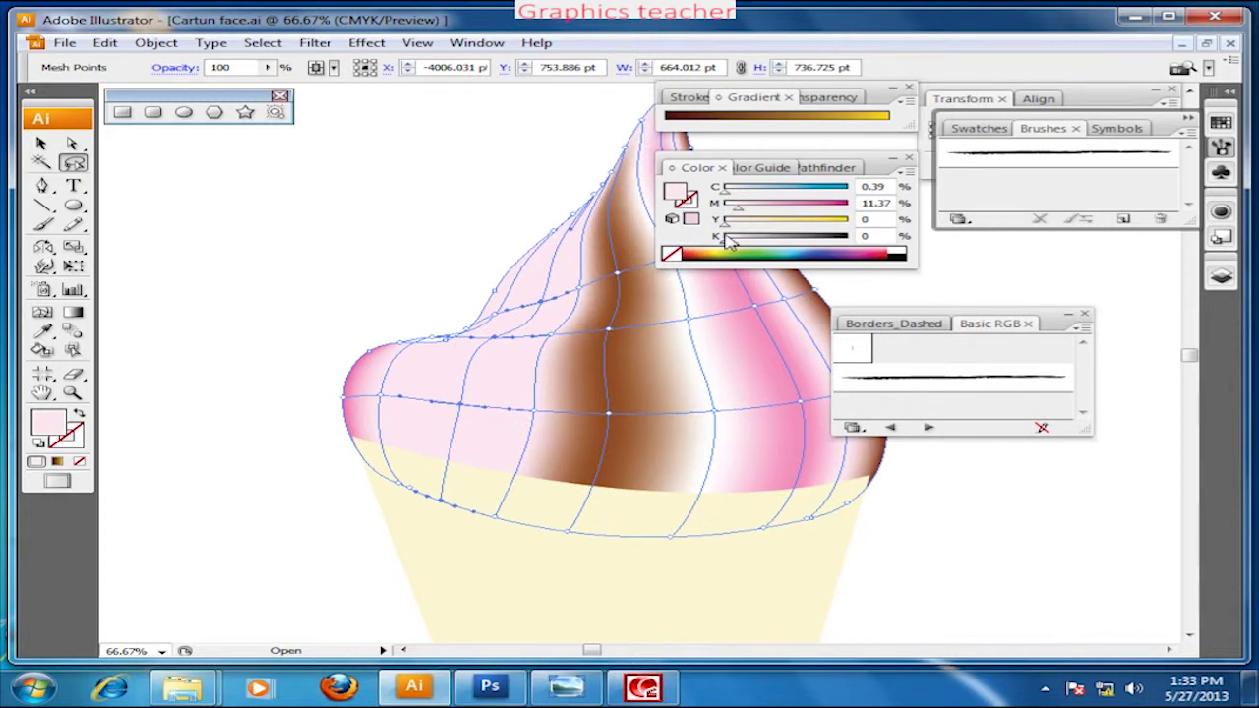
{"action": "left_click", "coordinate": [791, 205]}
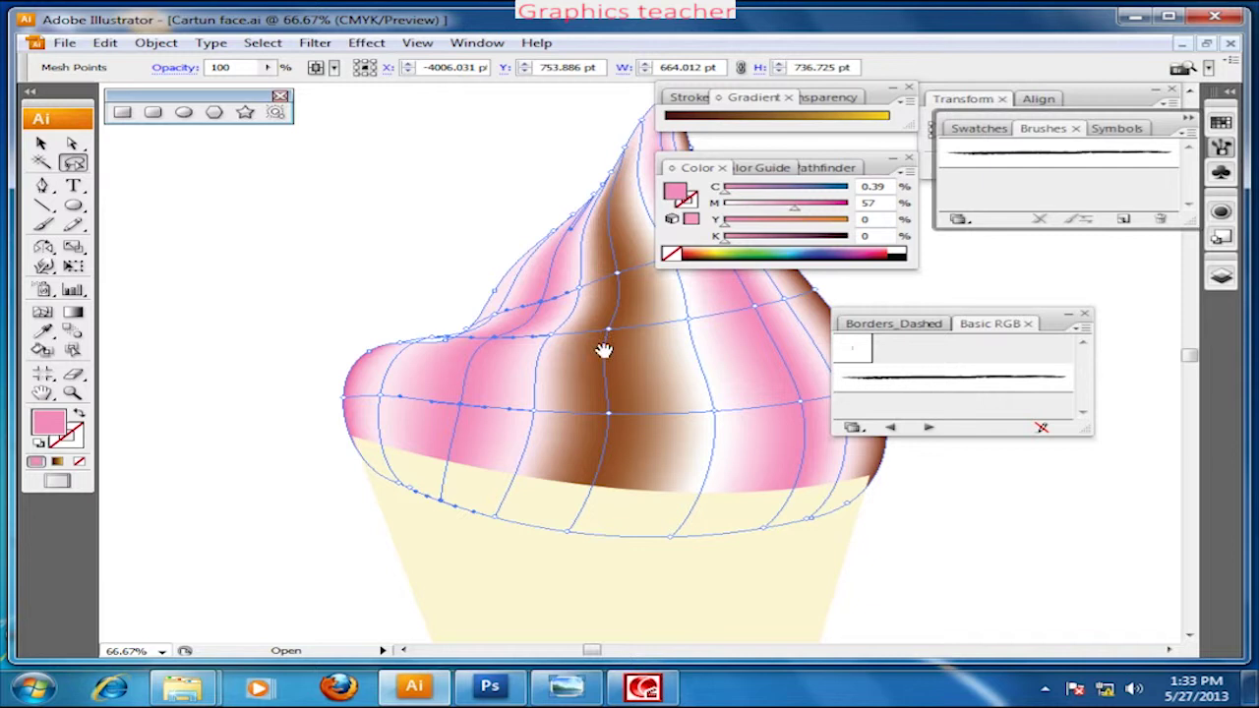
Shade the scoop's left-edge mesh points a reddish brown.
{"action": "left_click_drag", "start_coordinate": [399, 499], "coordinate": [421, 371]}
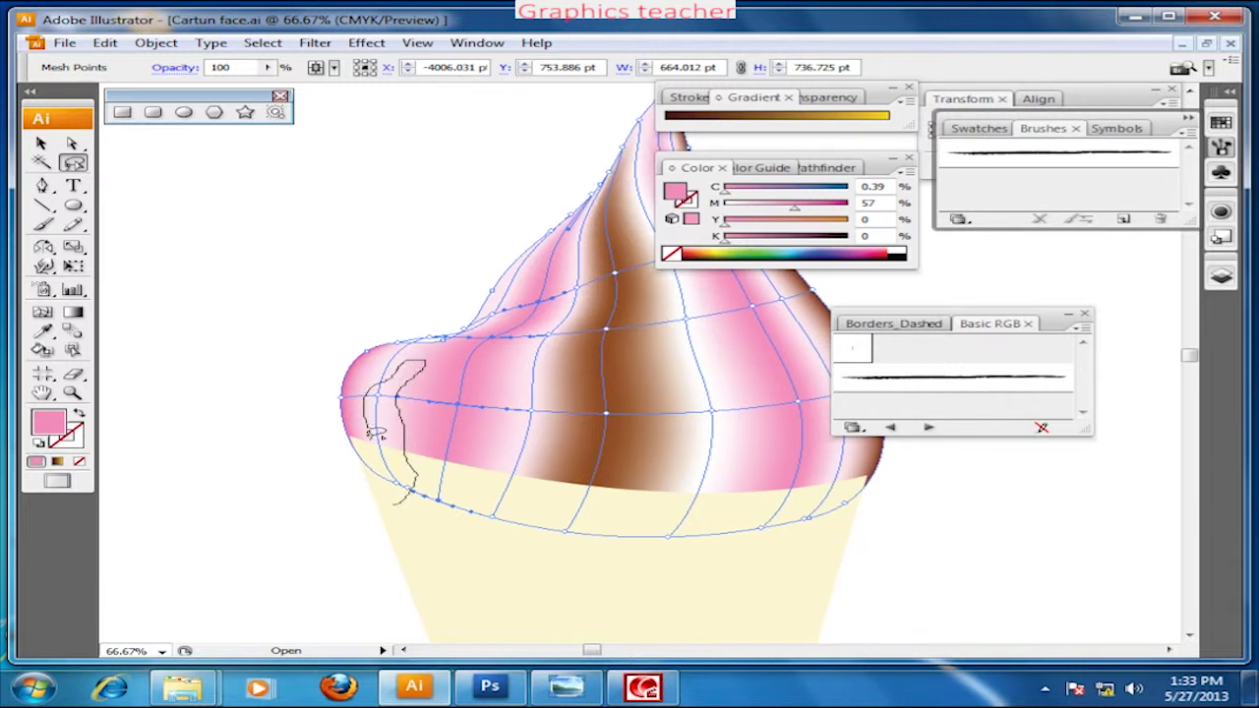
{"action": "left_click_drag", "start_coordinate": [380, 379], "coordinate": [401, 497]}
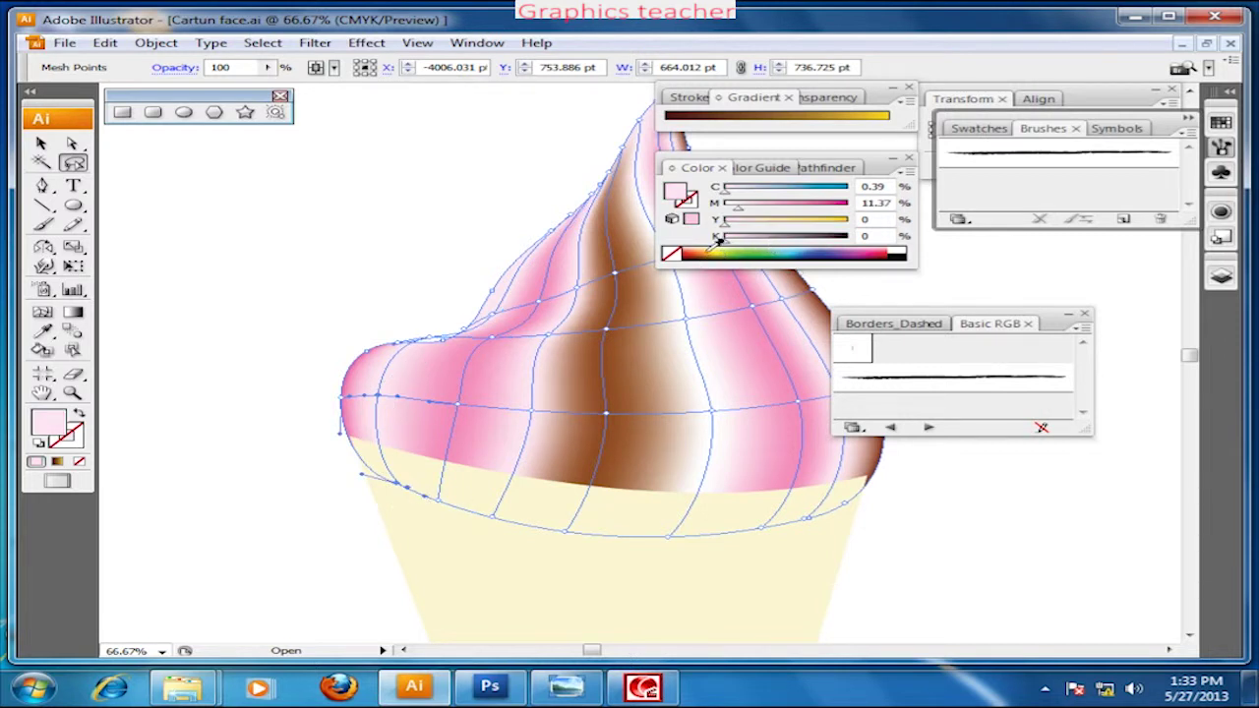
{"action": "left_click_drag", "start_coordinate": [738, 208], "coordinate": [718, 205]}
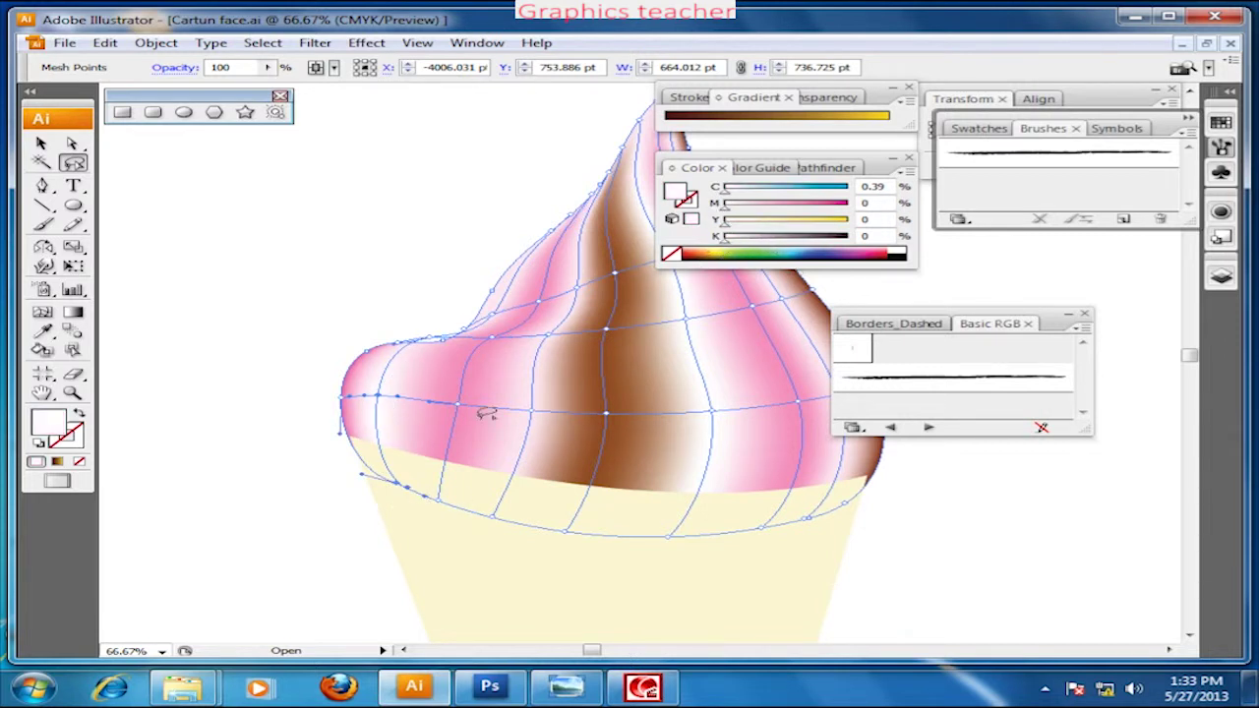
{"action": "left_click_drag", "start_coordinate": [368, 498], "coordinate": [407, 336]}
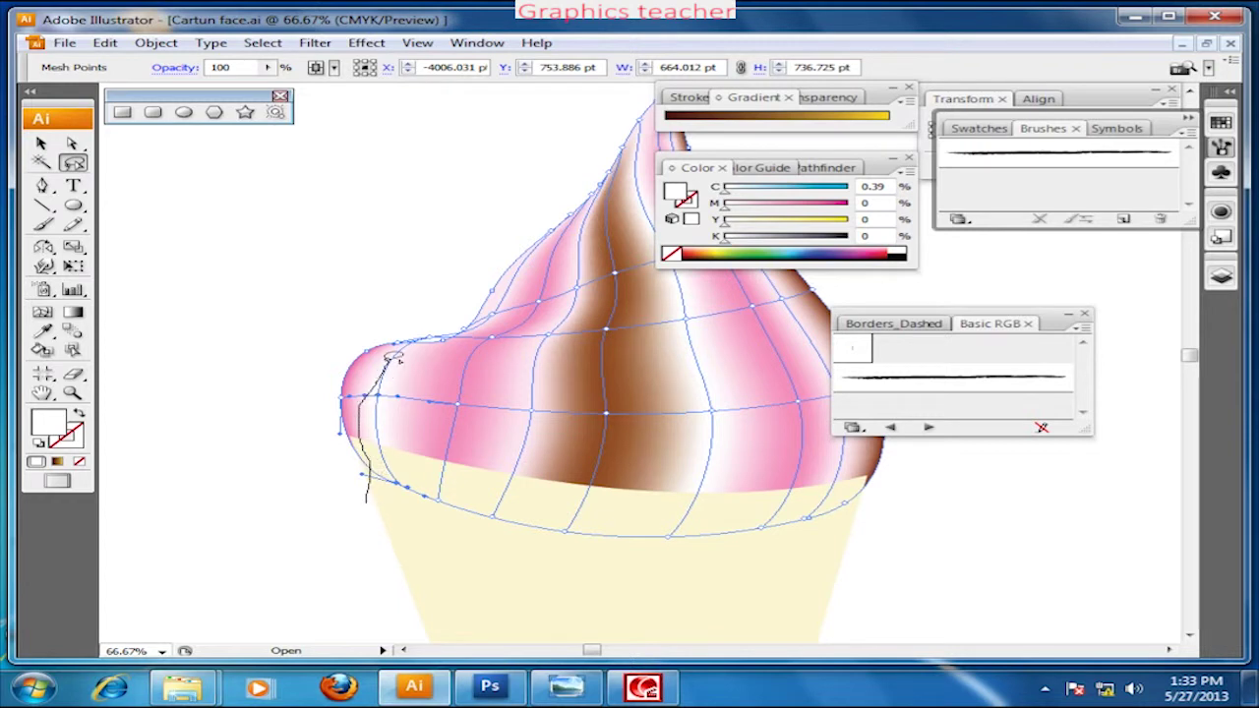
{"action": "left_click_drag", "start_coordinate": [407, 336], "coordinate": [362, 476]}
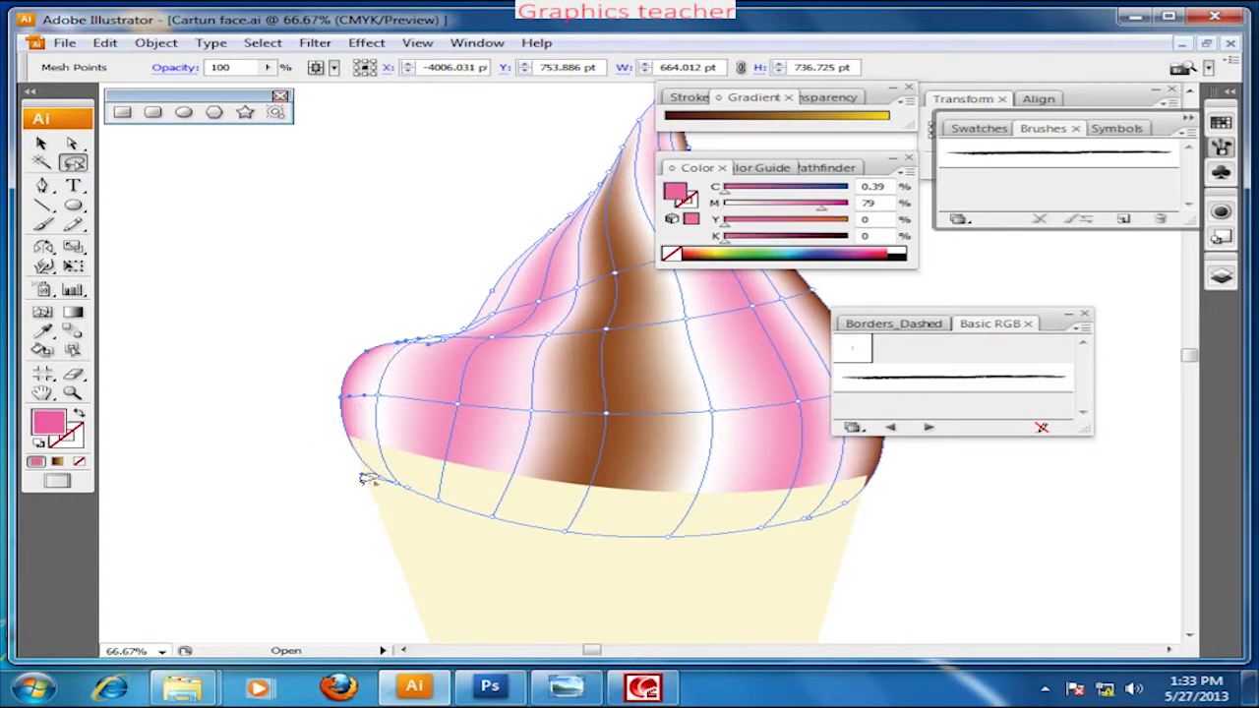
{"action": "left_click", "coordinate": [709, 252]}
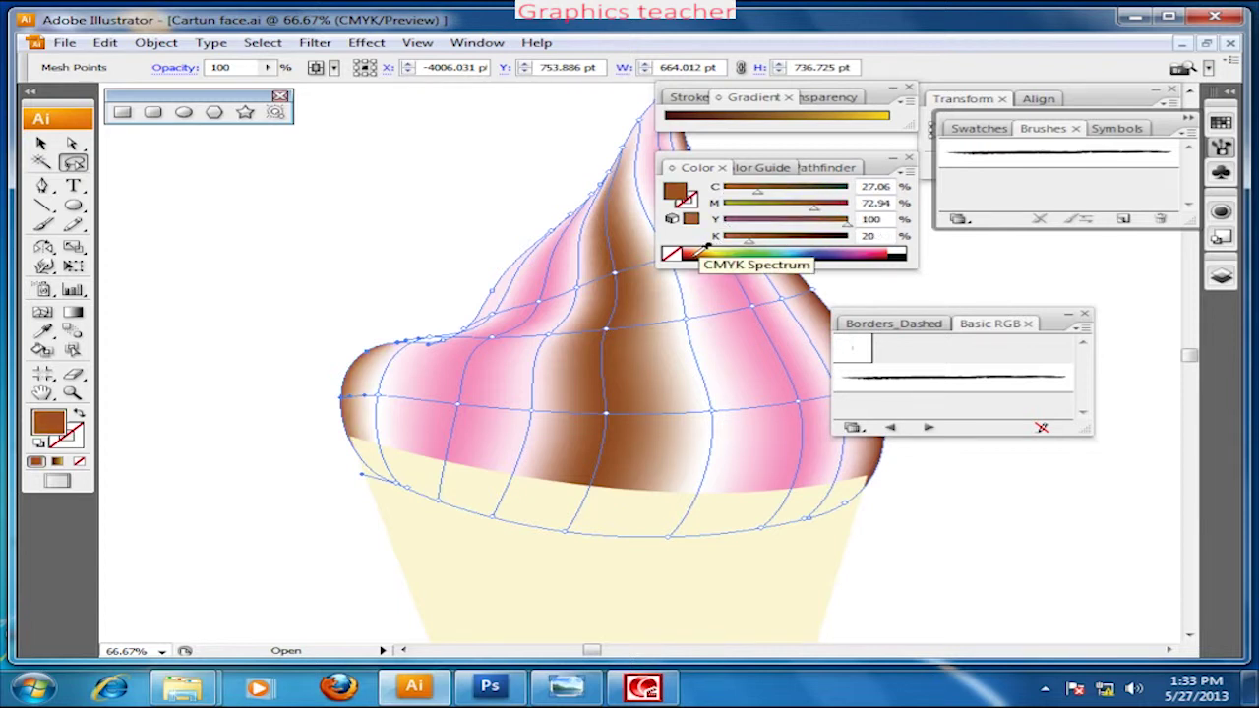
{"action": "left_click", "coordinate": [704, 250]}
{"action": "left_click_drag", "start_coordinate": [639, 423], "coordinate": [580, 394]}
{"action": "mouse_move", "coordinate": [688, 408]}
{"action": "left_mouse_down"}
{"action": "mouse_move", "coordinate": [629, 405]}
{"action": "mouse_move", "coordinate": [645, 404]}
{"action": "left_mouse_up"}
{"action": "scroll", "coordinate": [636, 400], "scroll_direction": "down", "scroll_amount": 1}
{"action": "left_click", "coordinate": [71, 143]}
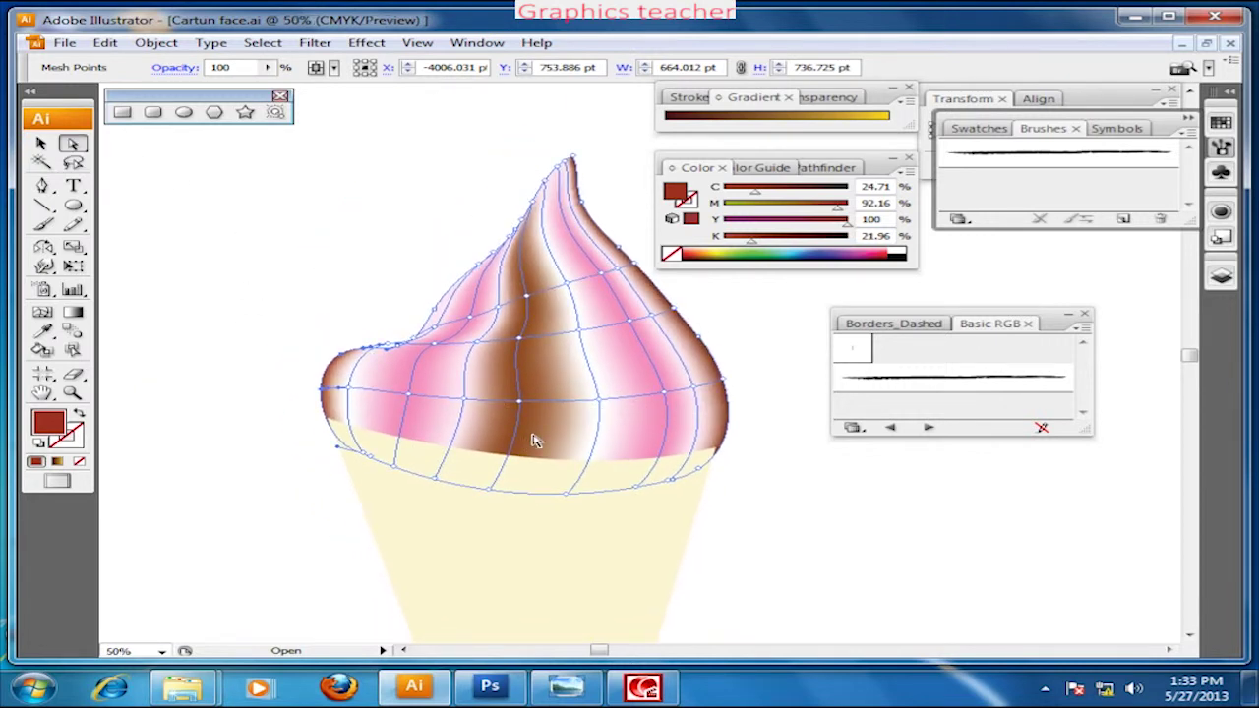
Drag mesh points and handles along the brown stripe to bend it into a wavier curve.
{"action": "scroll", "coordinate": [527, 426], "scroll_direction": "up", "scroll_amount": 1}
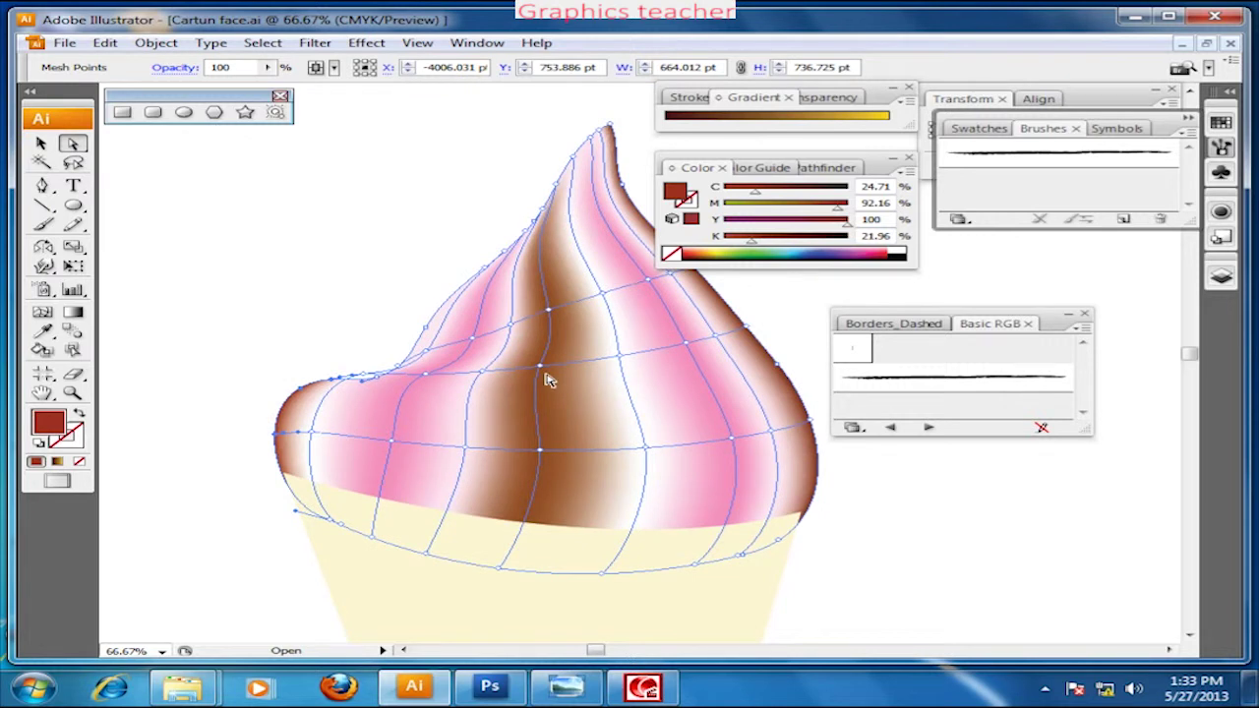
{"action": "left_click_drag", "start_coordinate": [542, 453], "coordinate": [560, 449]}
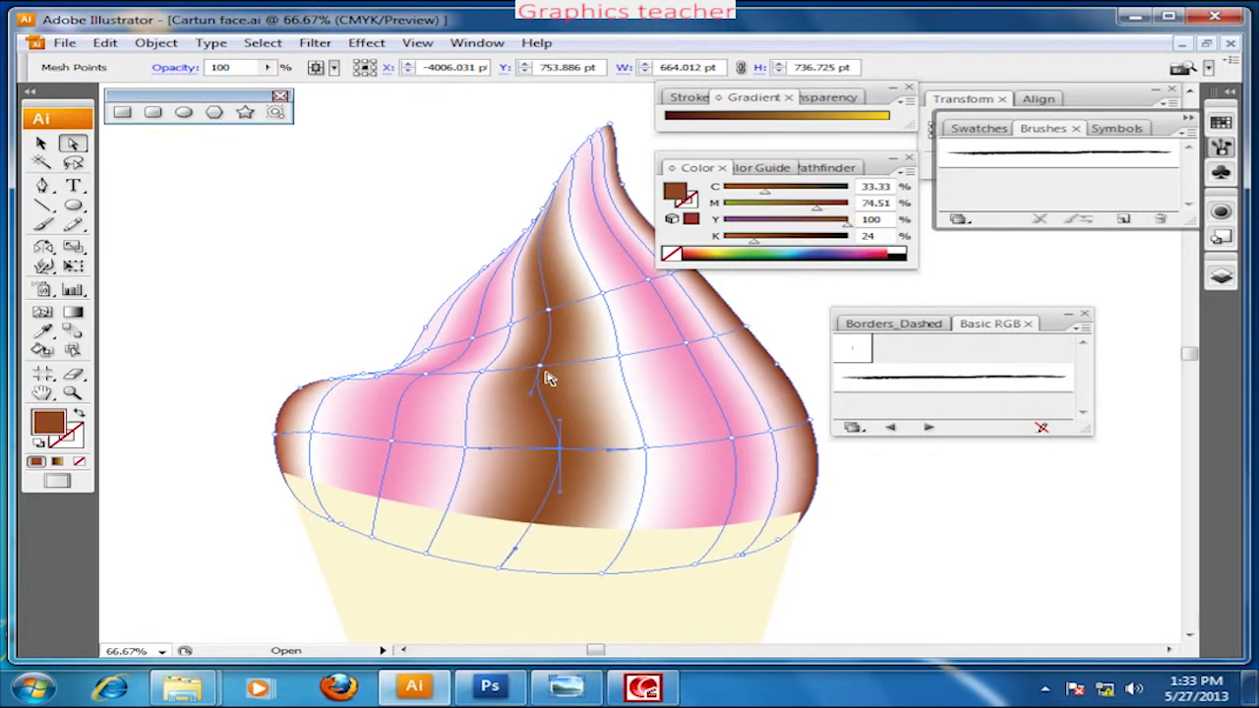
{"action": "left_click_drag", "start_coordinate": [540, 370], "coordinate": [525, 373]}
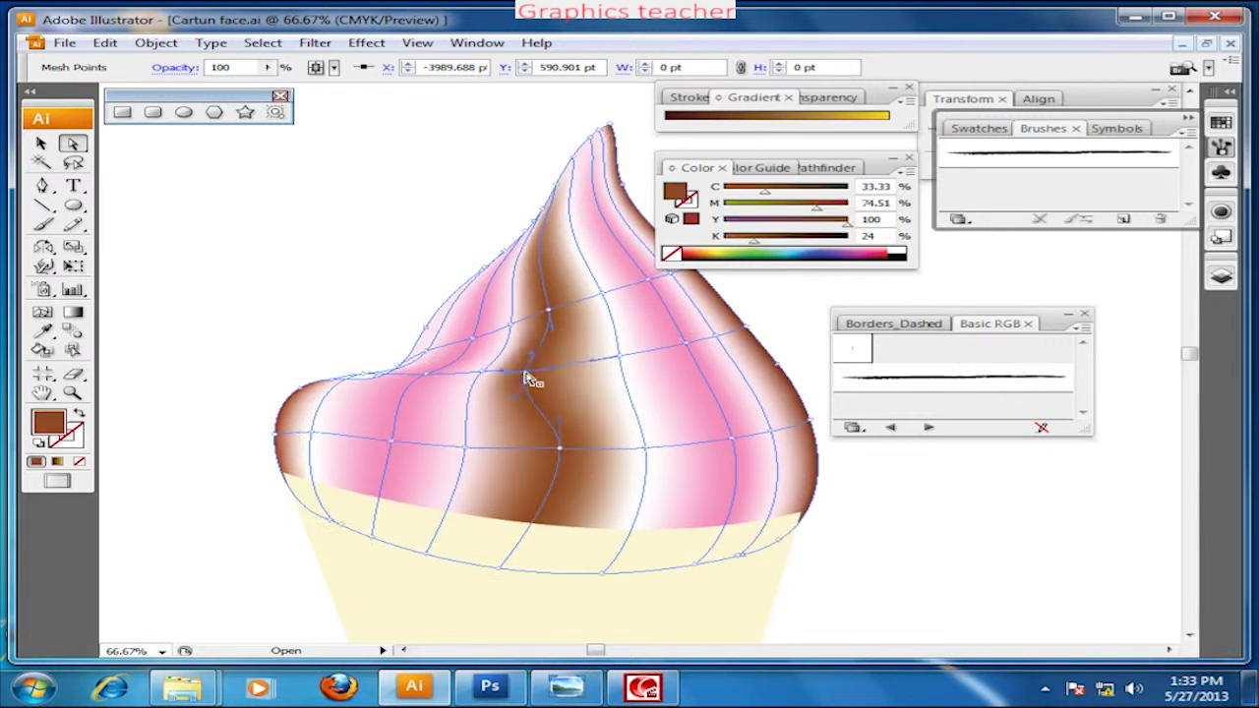
{"action": "left_click_drag", "start_coordinate": [550, 311], "coordinate": [571, 311]}
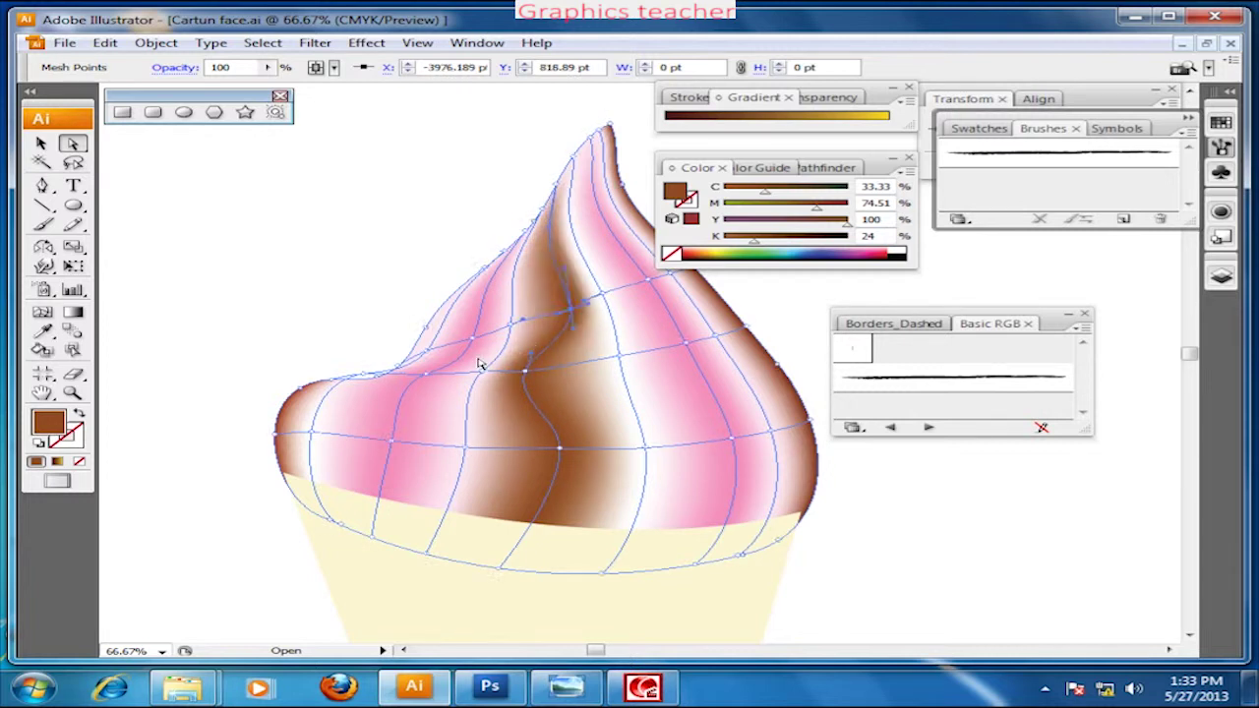
{"action": "left_click", "coordinate": [467, 444]}
{"action": "left_click_drag", "start_coordinate": [466, 445], "coordinate": [484, 447]}
{"action": "left_click_drag", "start_coordinate": [482, 387], "coordinate": [469, 378]}
{"action": "mouse_move", "coordinate": [514, 328]}
{"action": "left_mouse_down"}
{"action": "mouse_move", "coordinate": [526, 336]}
{"action": "mouse_move", "coordinate": [485, 349]}
{"action": "left_mouse_up"}
Adjust mesh points on the pink stripe and the scoop's left and right sides to curve the shading.
{"action": "left_click", "coordinate": [526, 336]}
{"action": "left_click", "coordinate": [420, 377]}
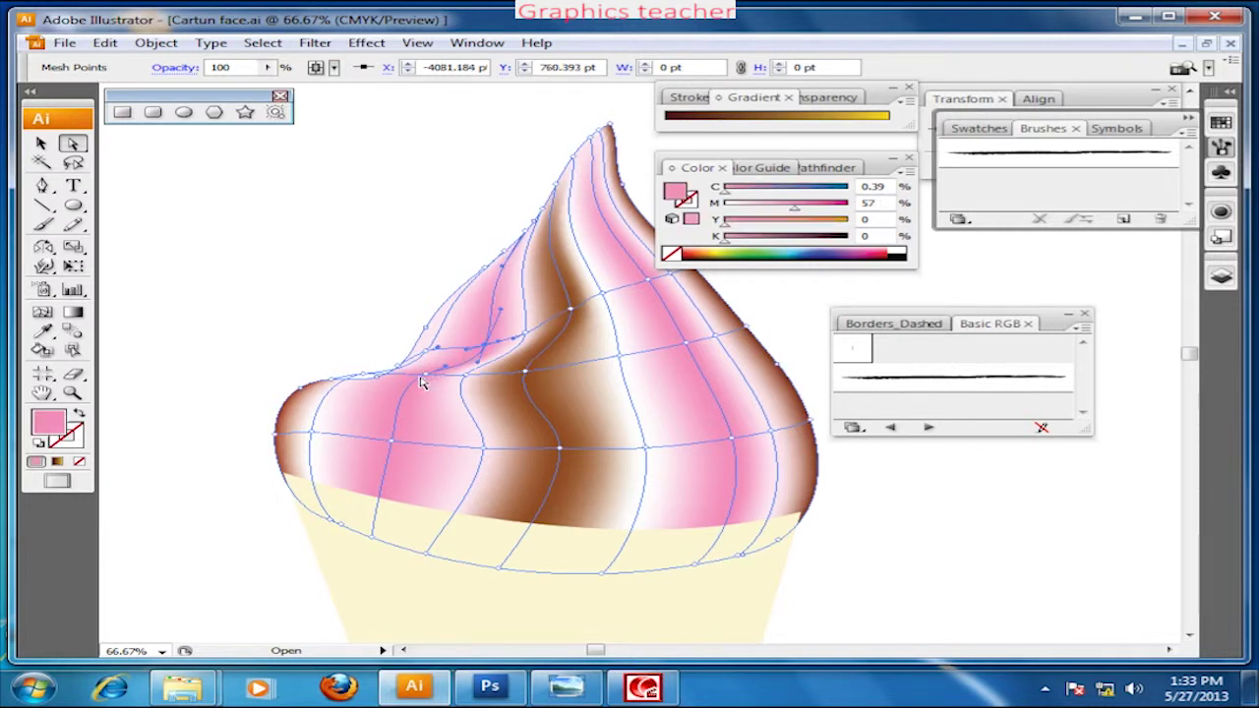
{"action": "left_click", "coordinate": [393, 446]}
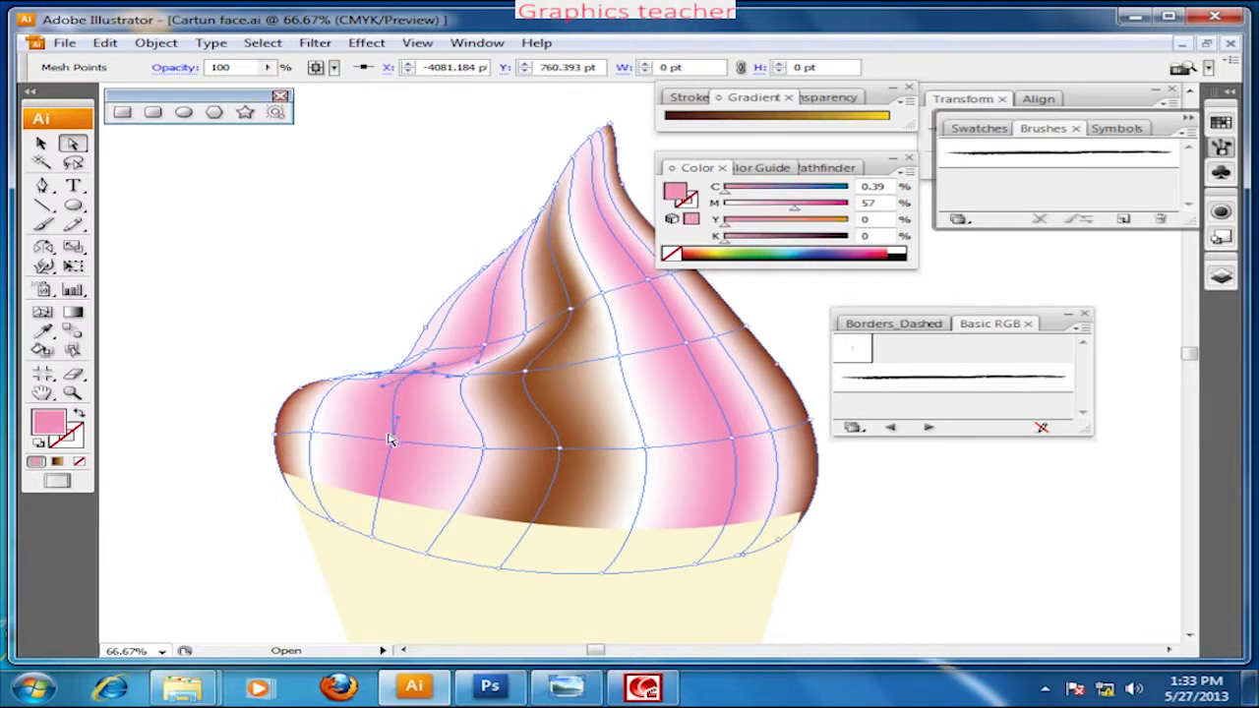
{"action": "left_click_drag", "start_coordinate": [396, 445], "coordinate": [402, 443]}
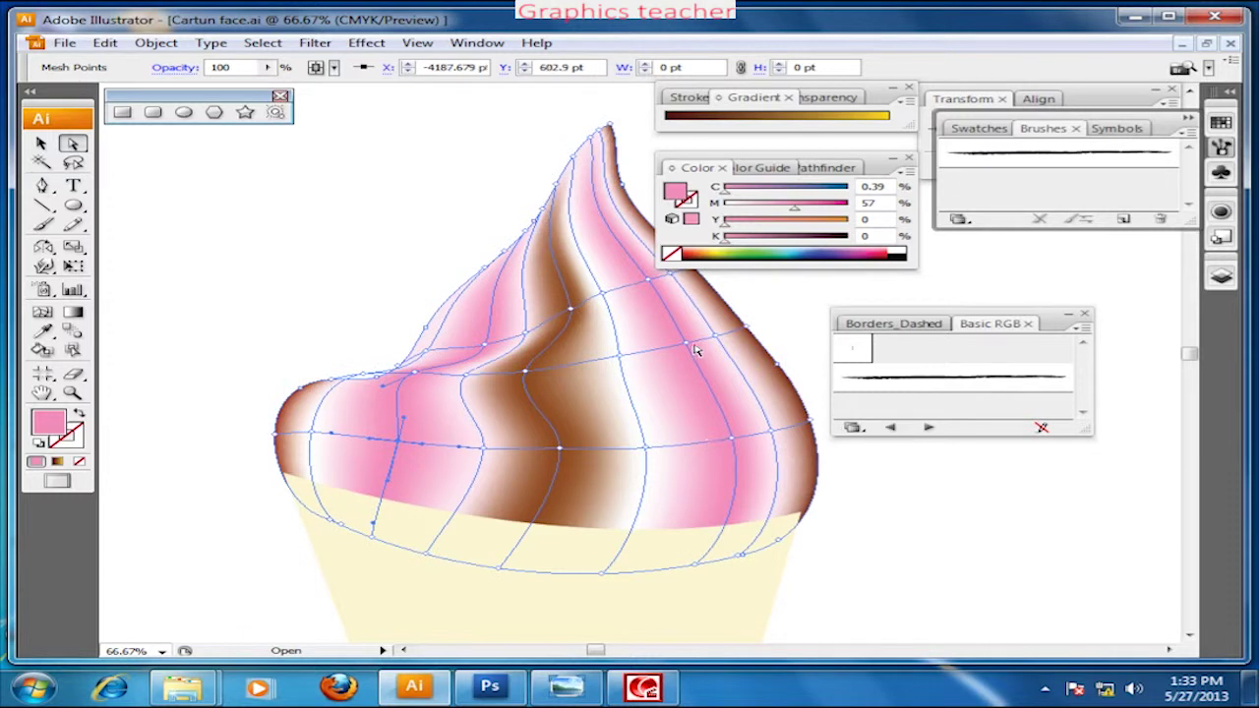
{"action": "left_click_drag", "start_coordinate": [692, 348], "coordinate": [659, 283]}
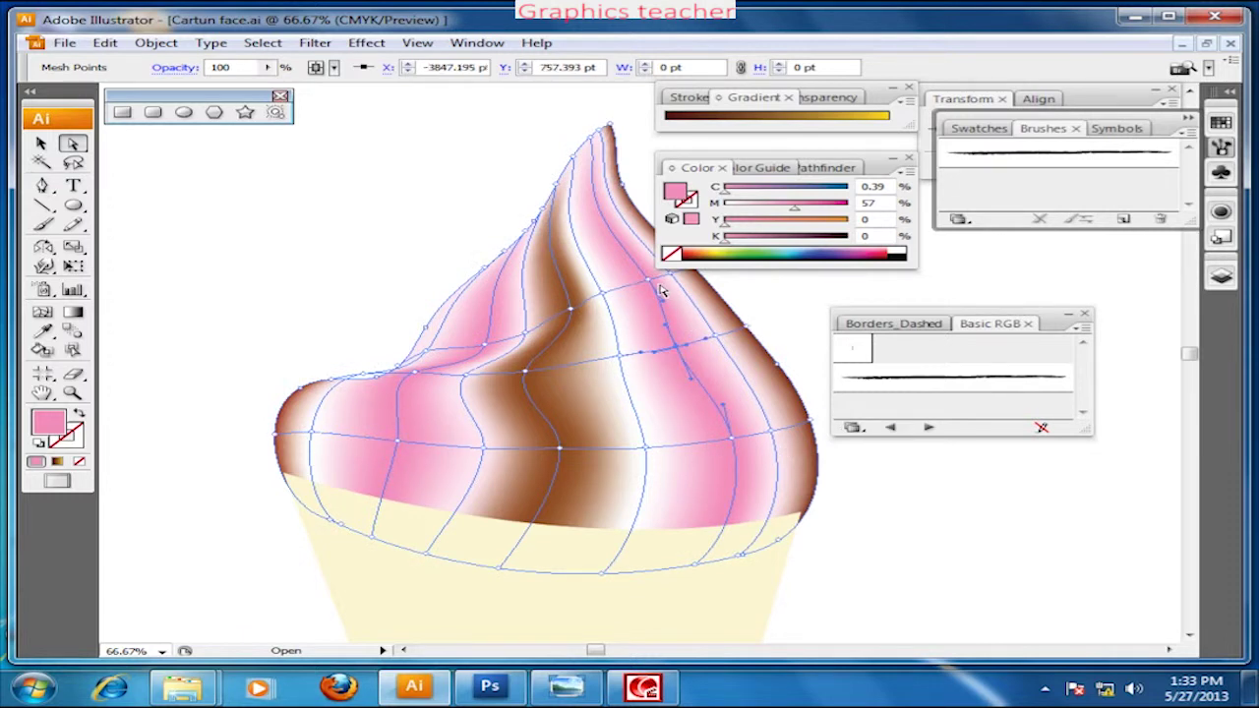
{"action": "left_click", "coordinate": [627, 360]}
{"action": "left_click_drag", "start_coordinate": [626, 360], "coordinate": [612, 358]}
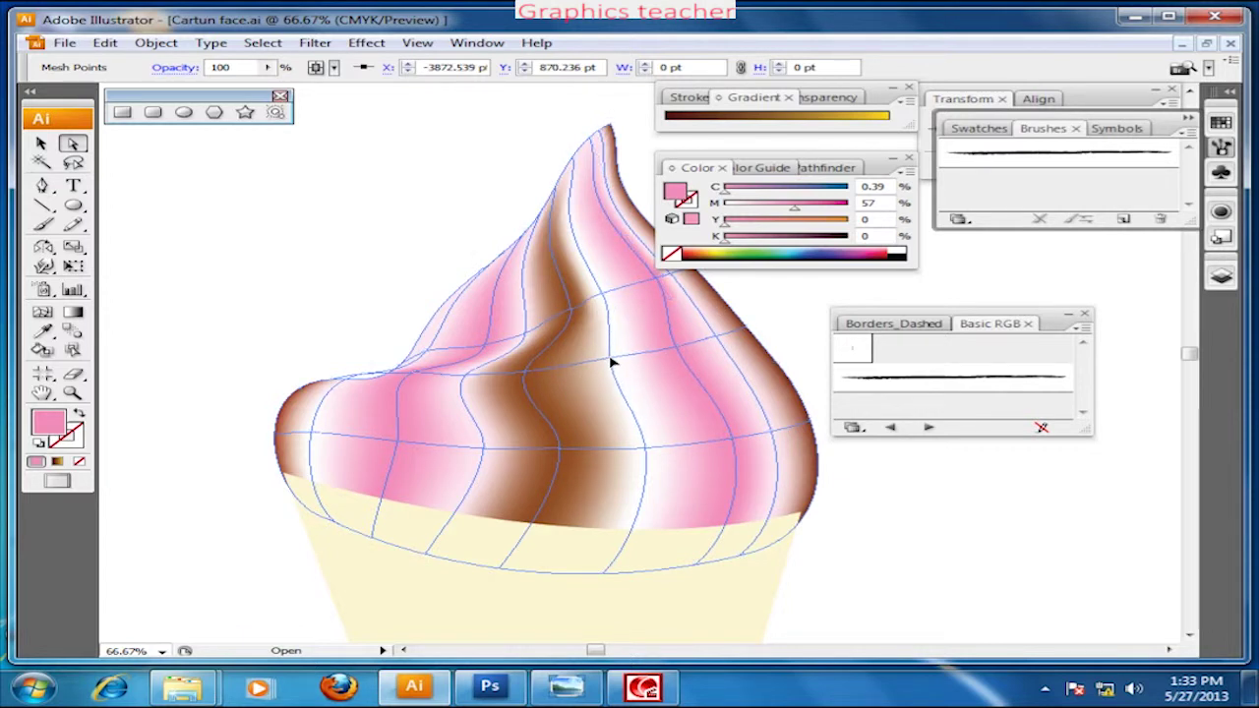
{"action": "left_click_drag", "start_coordinate": [649, 453], "coordinate": [655, 449]}
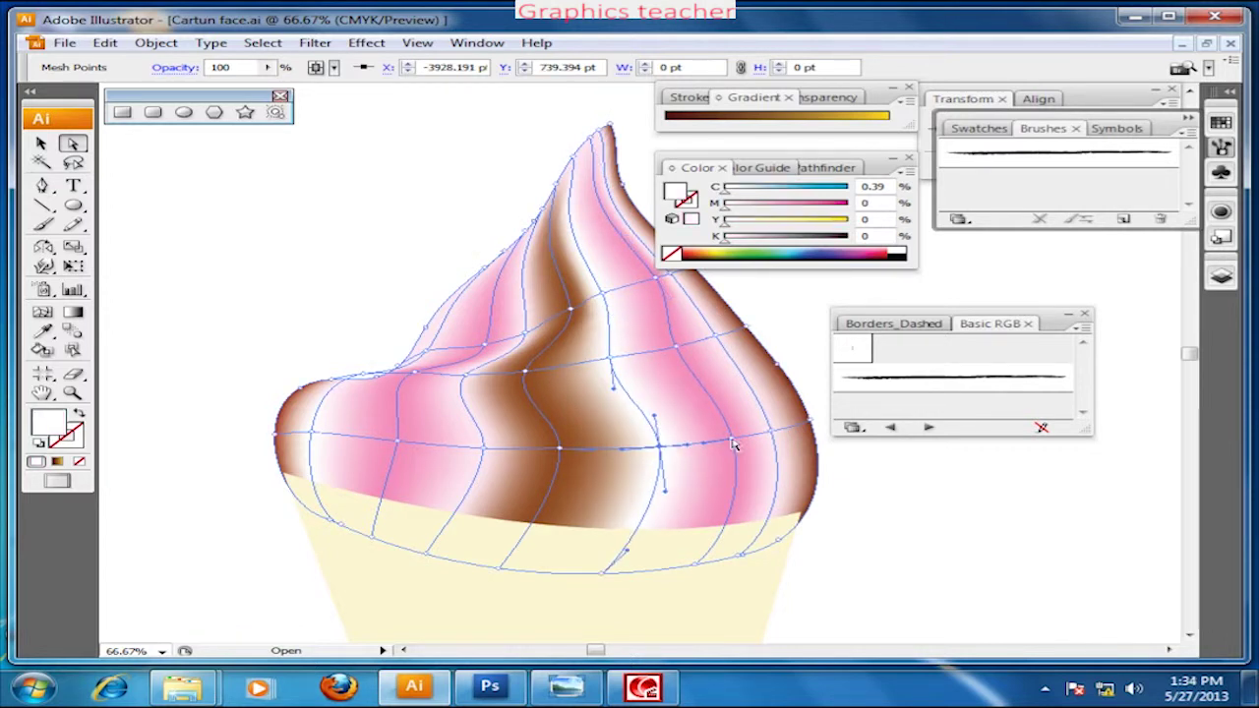
{"action": "left_click", "coordinate": [779, 431]}
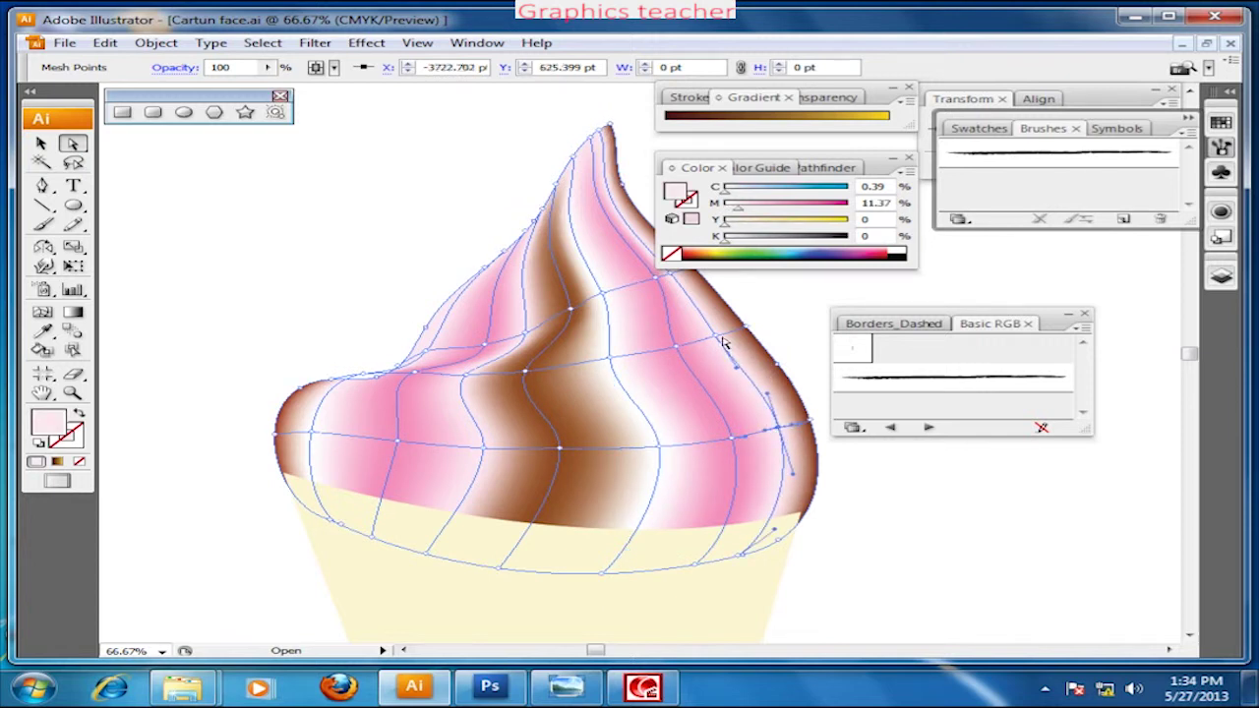
{"action": "left_click", "coordinate": [706, 344]}
{"action": "scroll", "coordinate": [657, 309], "scroll_direction": "up", "scroll_amount": 2}
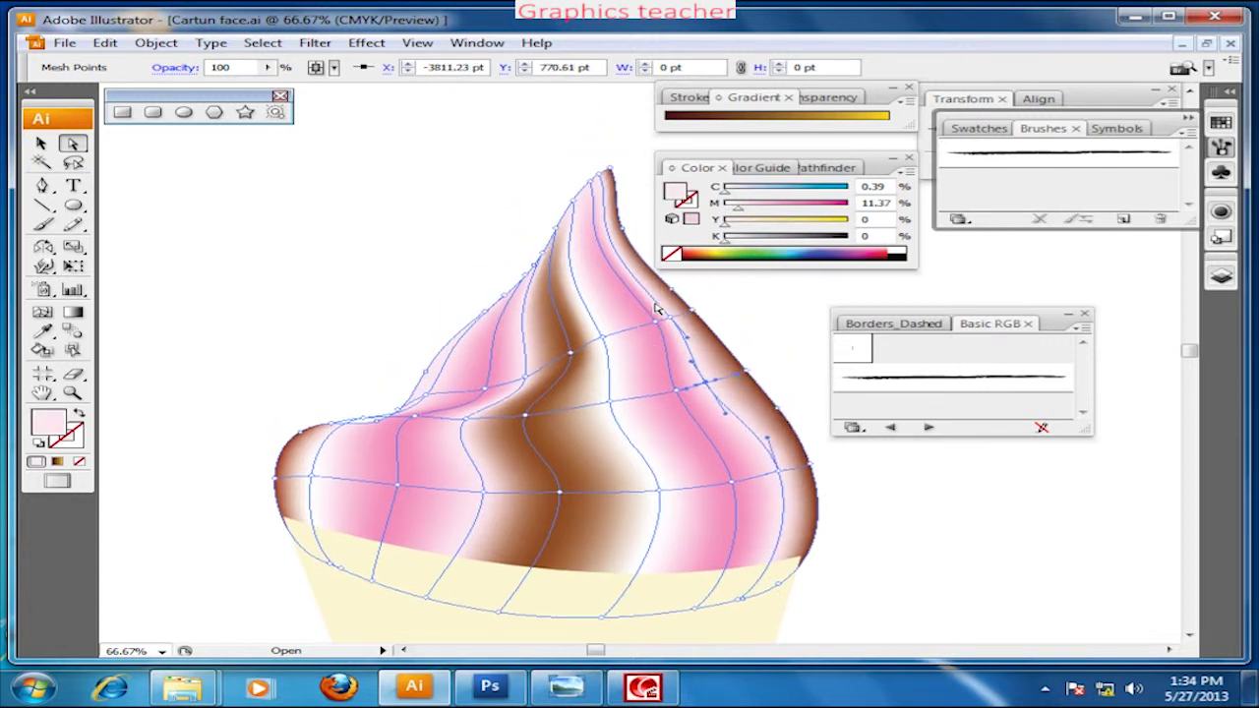
Lasso-select the mesh points at the scoop's pointed tip.
{"action": "left_click", "coordinate": [83, 167]}
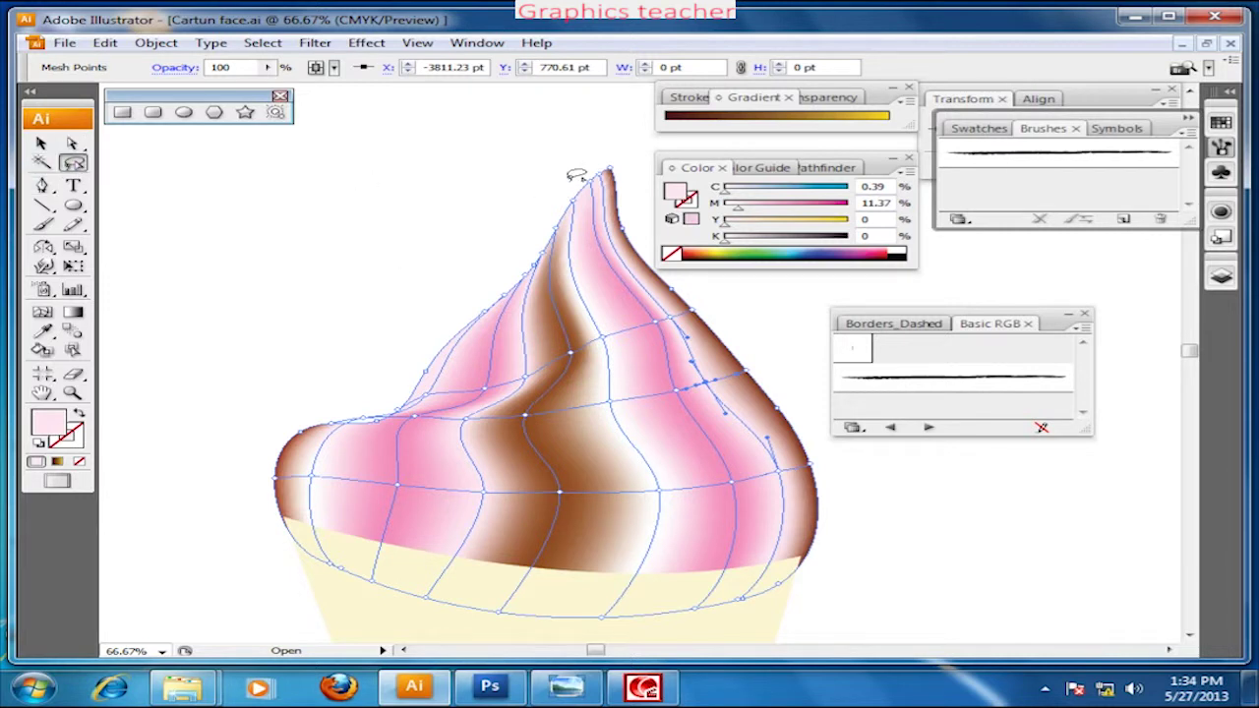
{"action": "left_click_drag", "start_coordinate": [605, 170], "coordinate": [560, 203]}
{"action": "left_click_drag", "start_coordinate": [580, 193], "coordinate": [576, 197]}
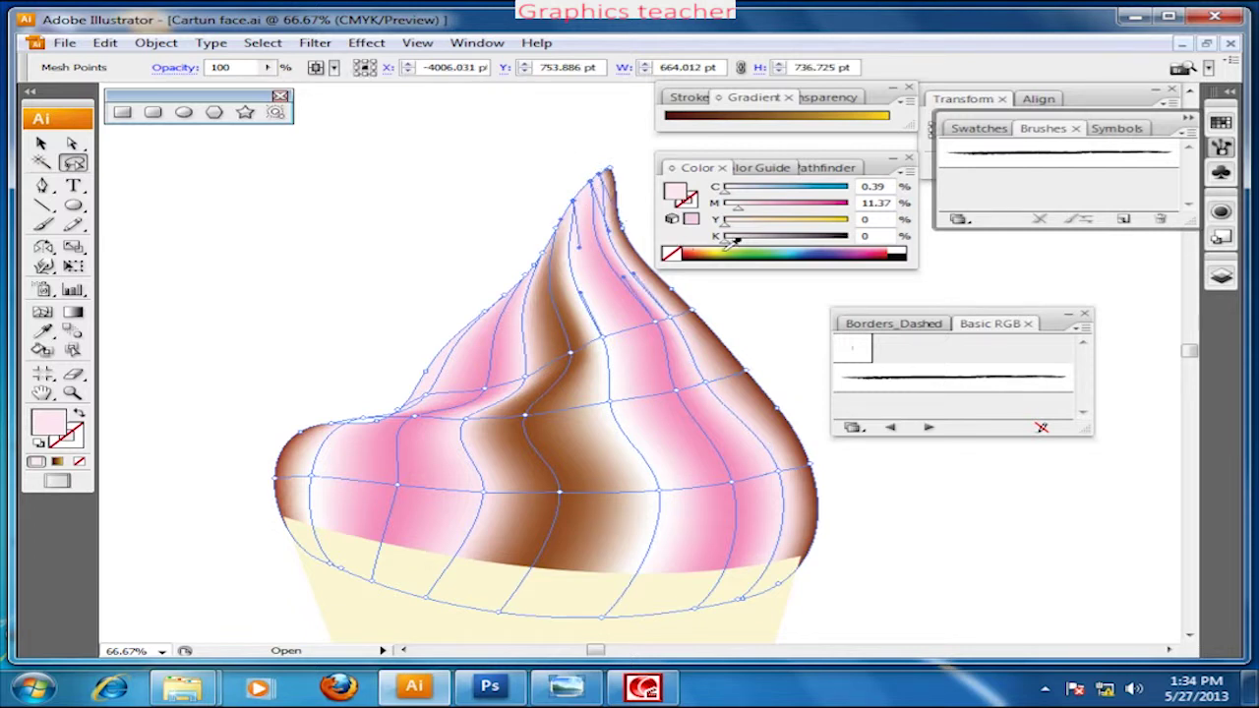
Colour the tip pink with its cyan removed, then deselect the scoop.
{"action": "left_click", "coordinate": [706, 250]}
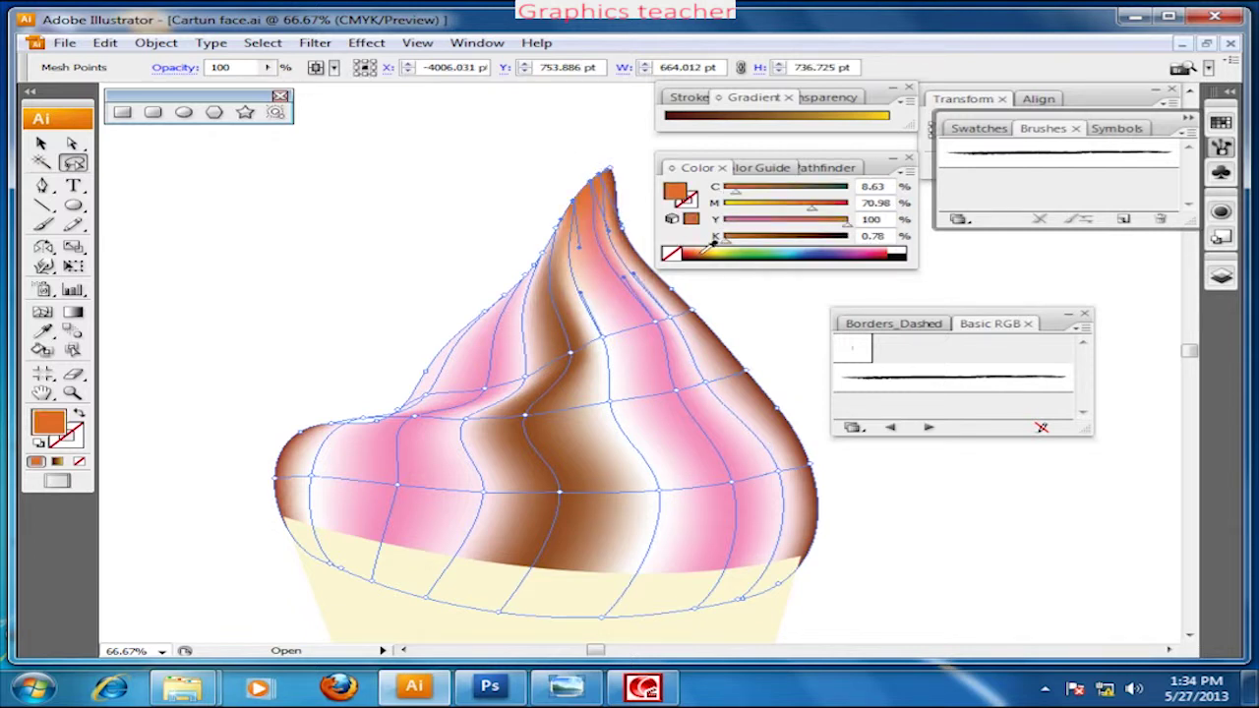
{"action": "left_click", "coordinate": [697, 253]}
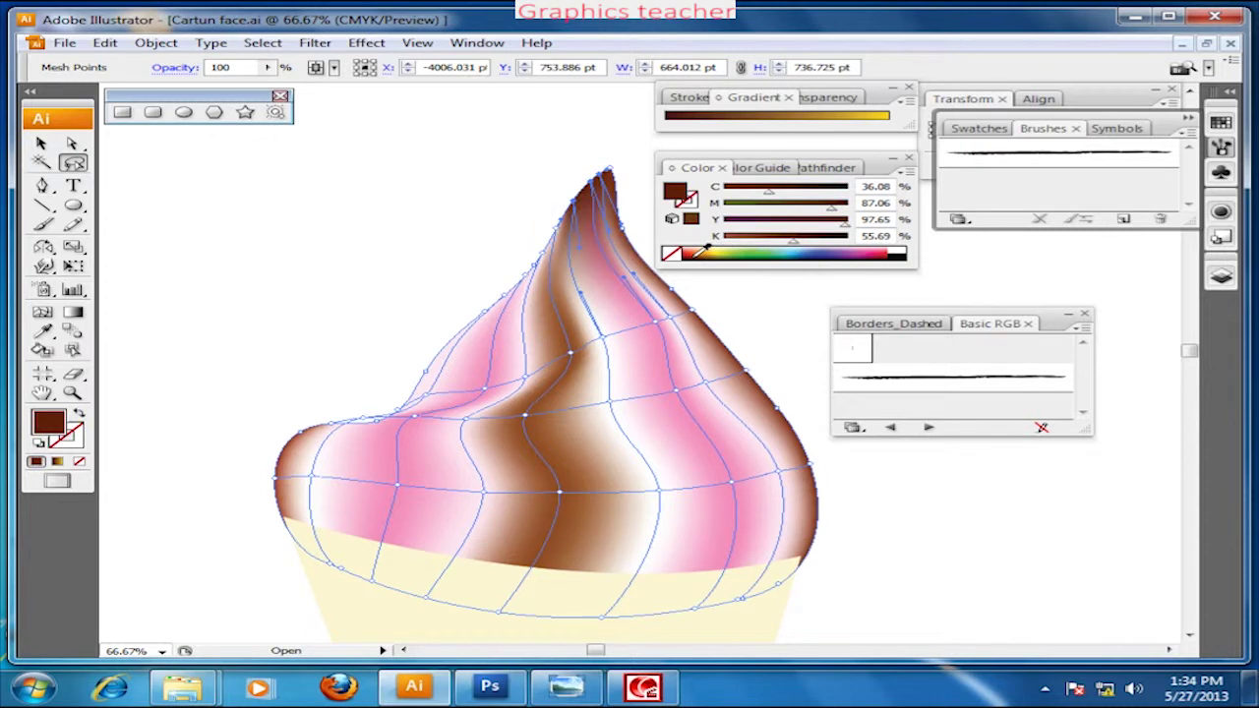
{"action": "left_click", "coordinate": [704, 248]}
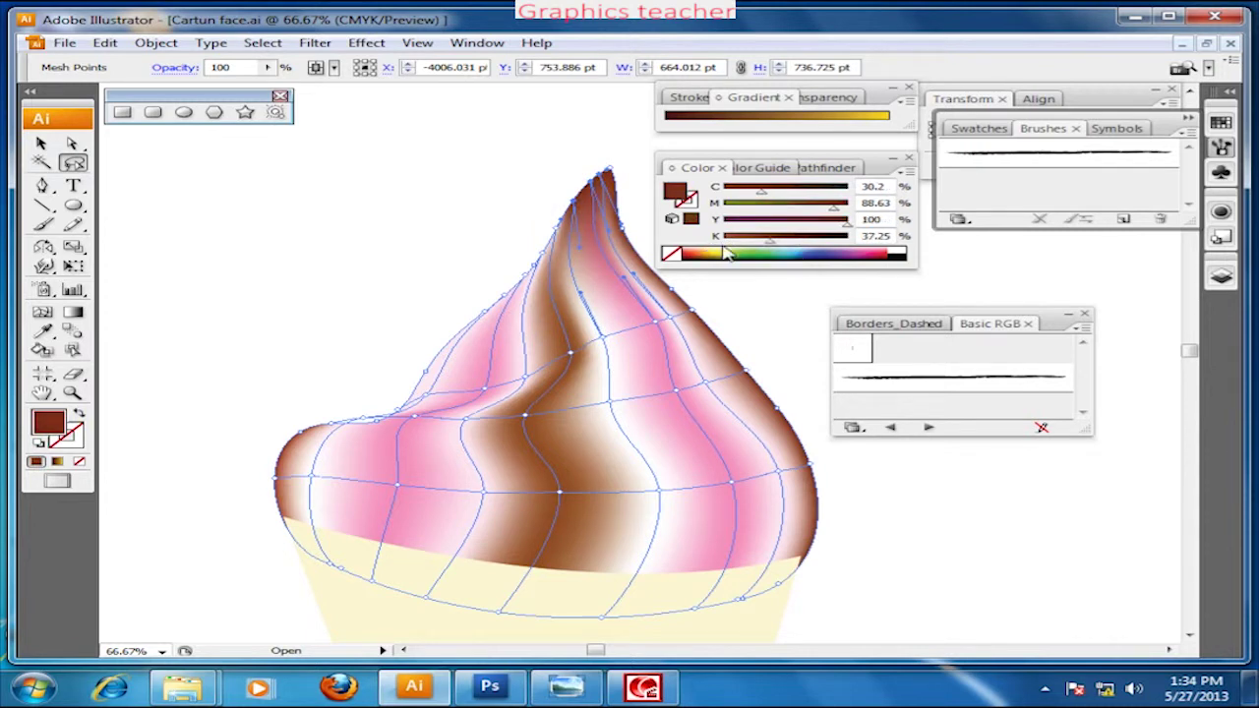
{"action": "left_click", "coordinate": [861, 250]}
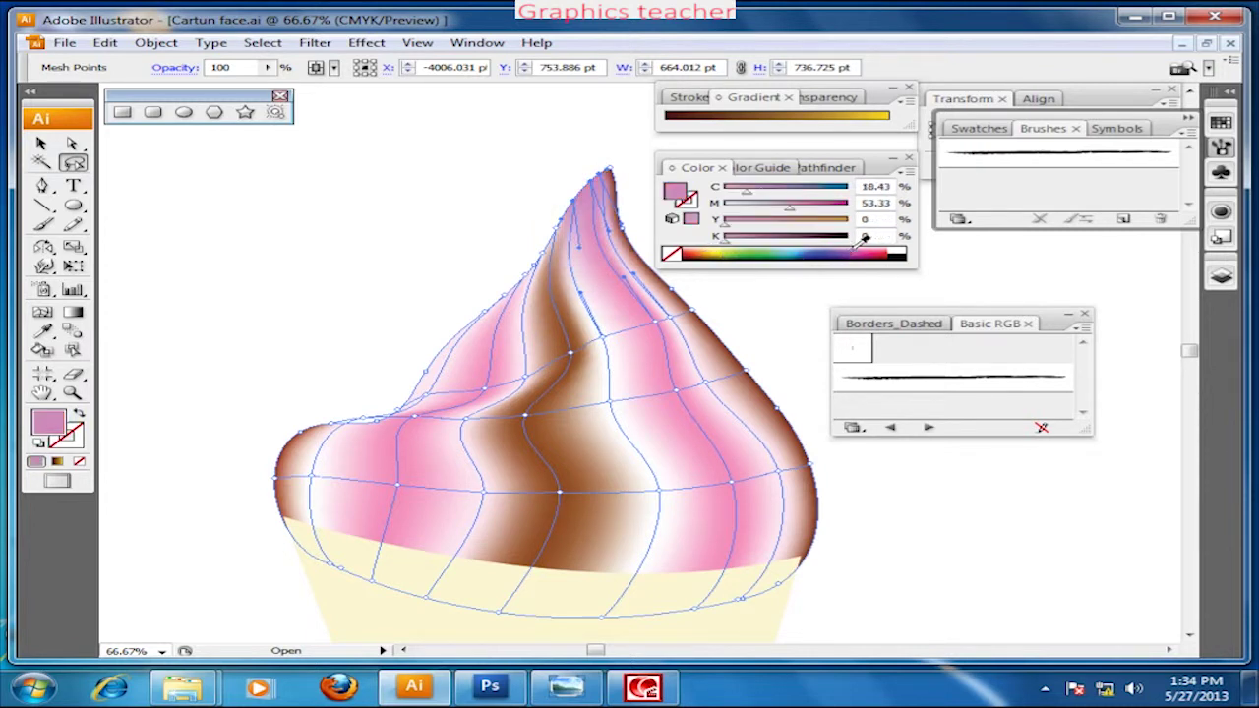
{"action": "left_click", "coordinate": [705, 248]}
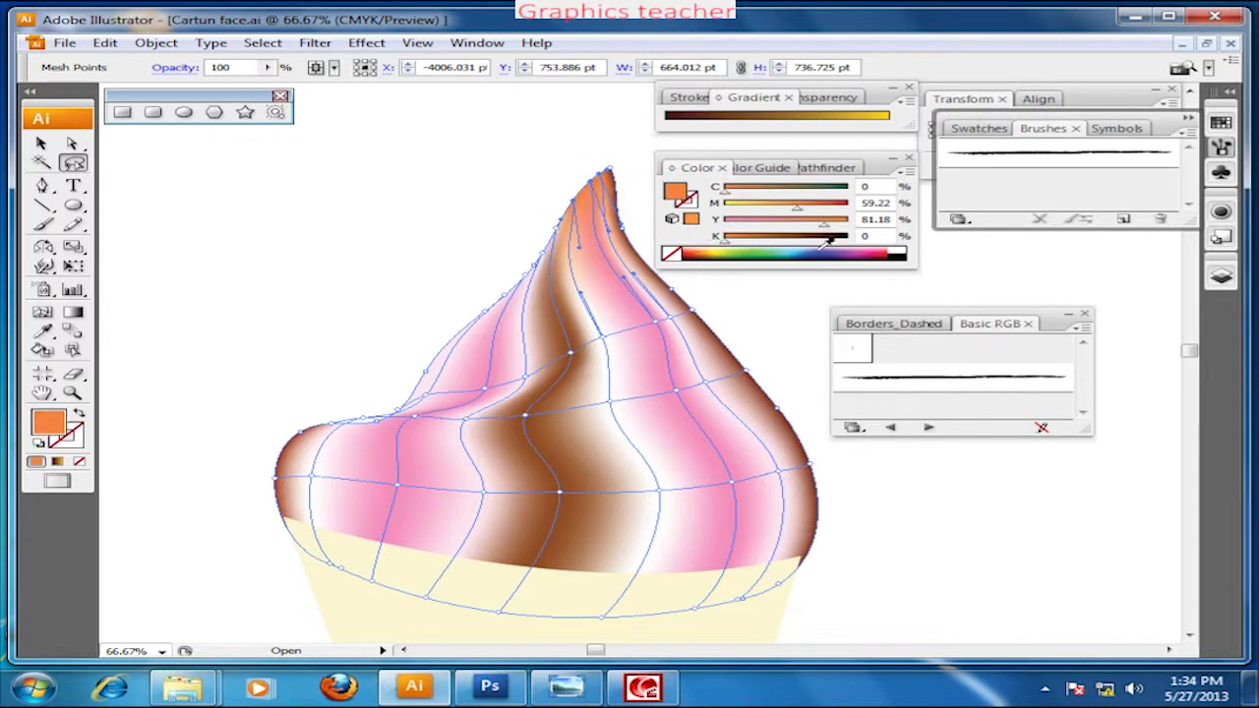
{"action": "left_click", "coordinate": [861, 248]}
{"action": "left_click_drag", "start_coordinate": [749, 192], "coordinate": [729, 192]}
{"action": "left_click", "coordinate": [41, 143]}
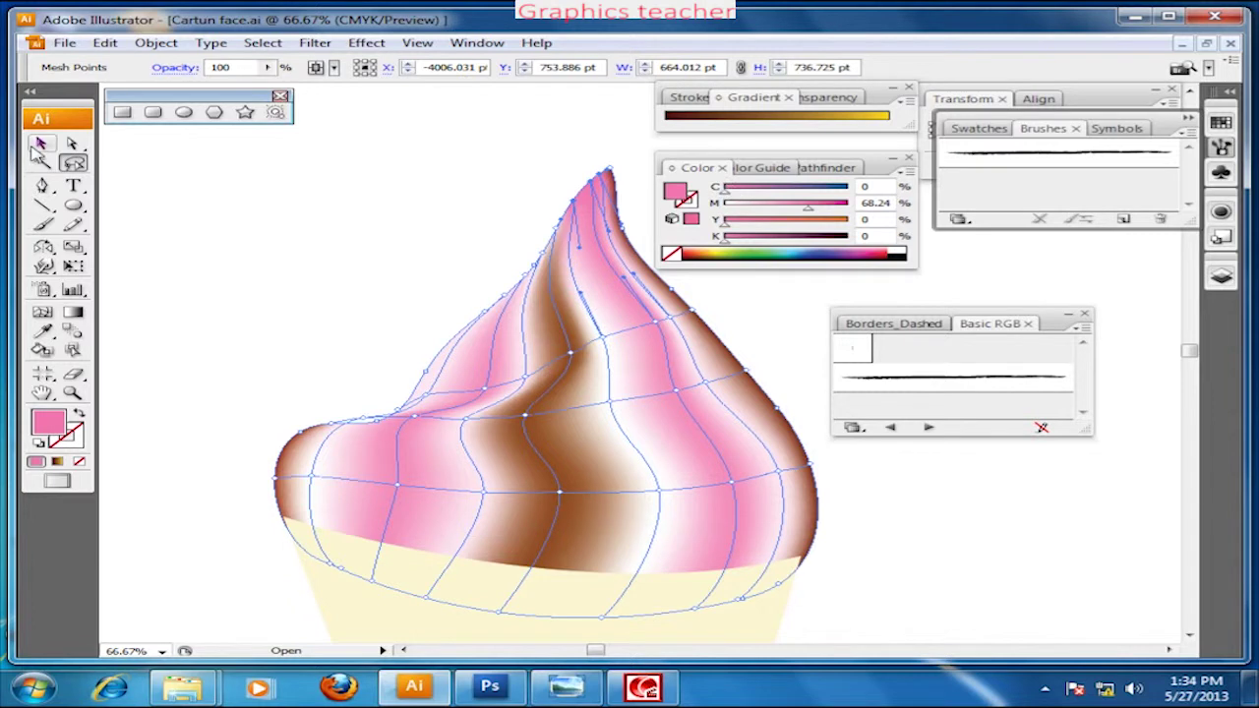
{"action": "left_click", "coordinate": [259, 225]}
{"action": "key", "text": "ctrl+minus"}
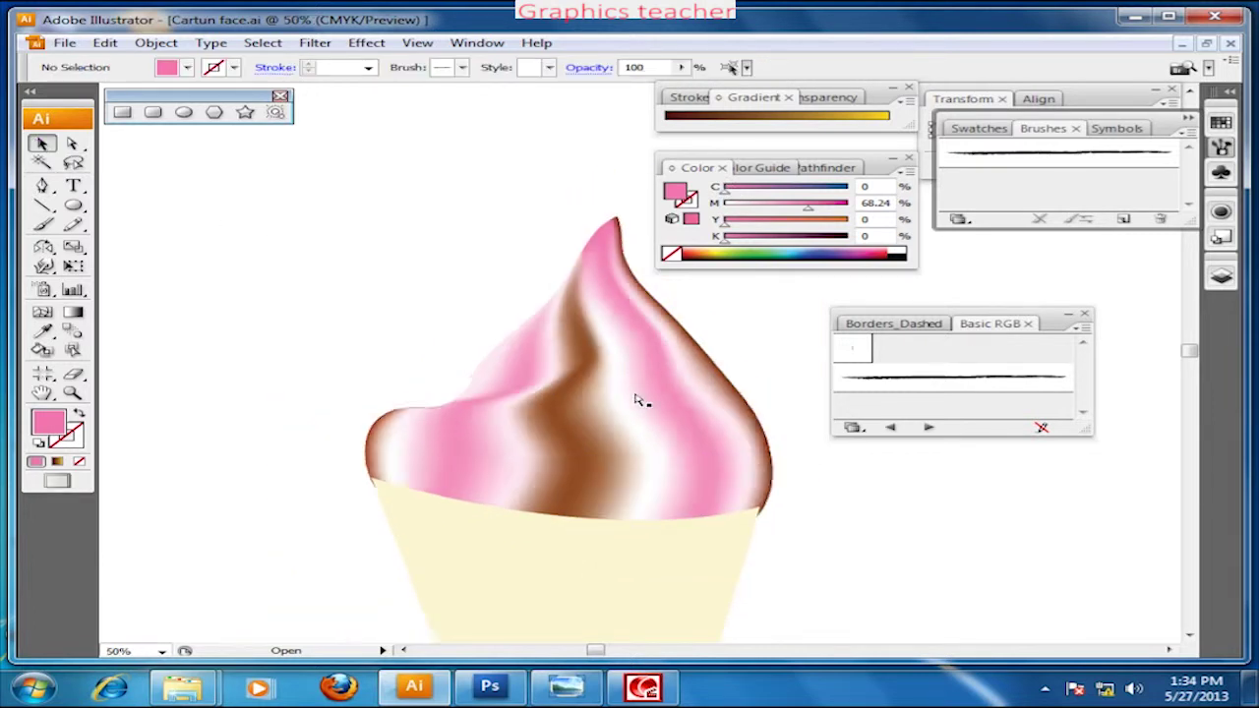
{"action": "key", "text": "ctrl+minus"}
{"action": "key", "text": "ctrl+minus"}
{"action": "mouse_move", "coordinate": [640, 399]}
{"action": "left_mouse_down"}
{"action": "mouse_move", "coordinate": [478, 402]}
{"action": "mouse_move", "coordinate": [644, 489]}
{"action": "left_mouse_up"}
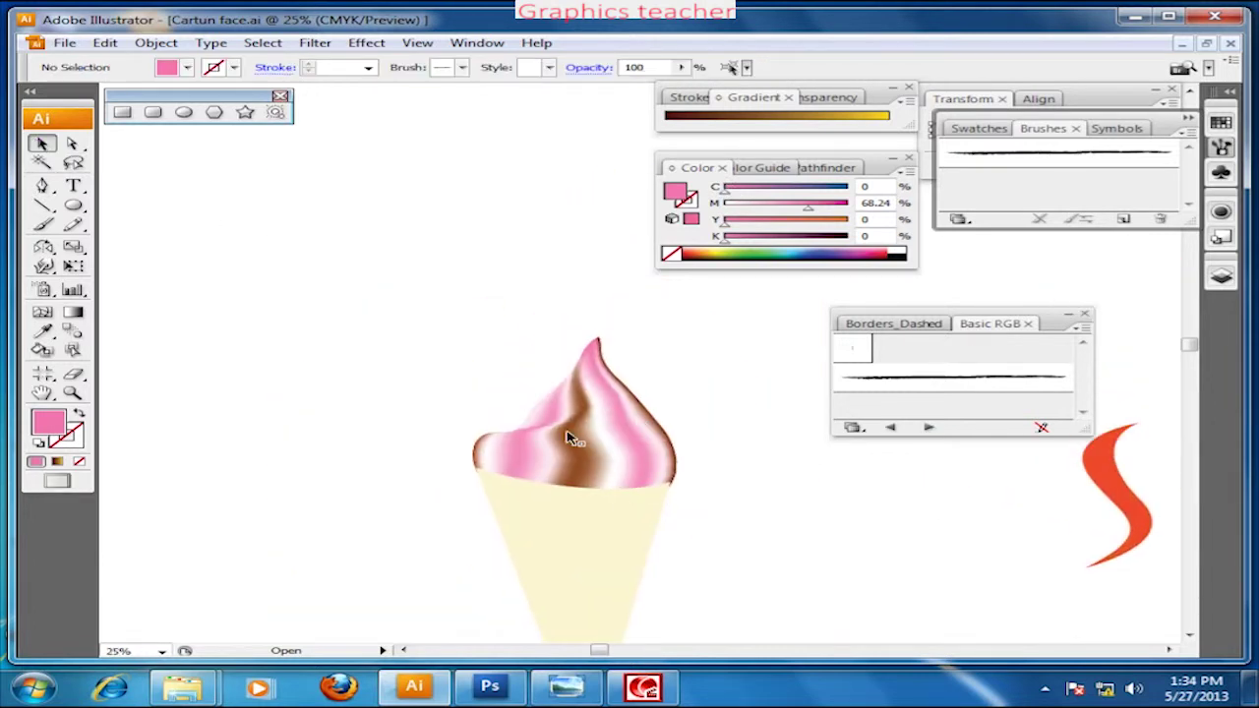
{"action": "key", "text": "ctrl+plus"}
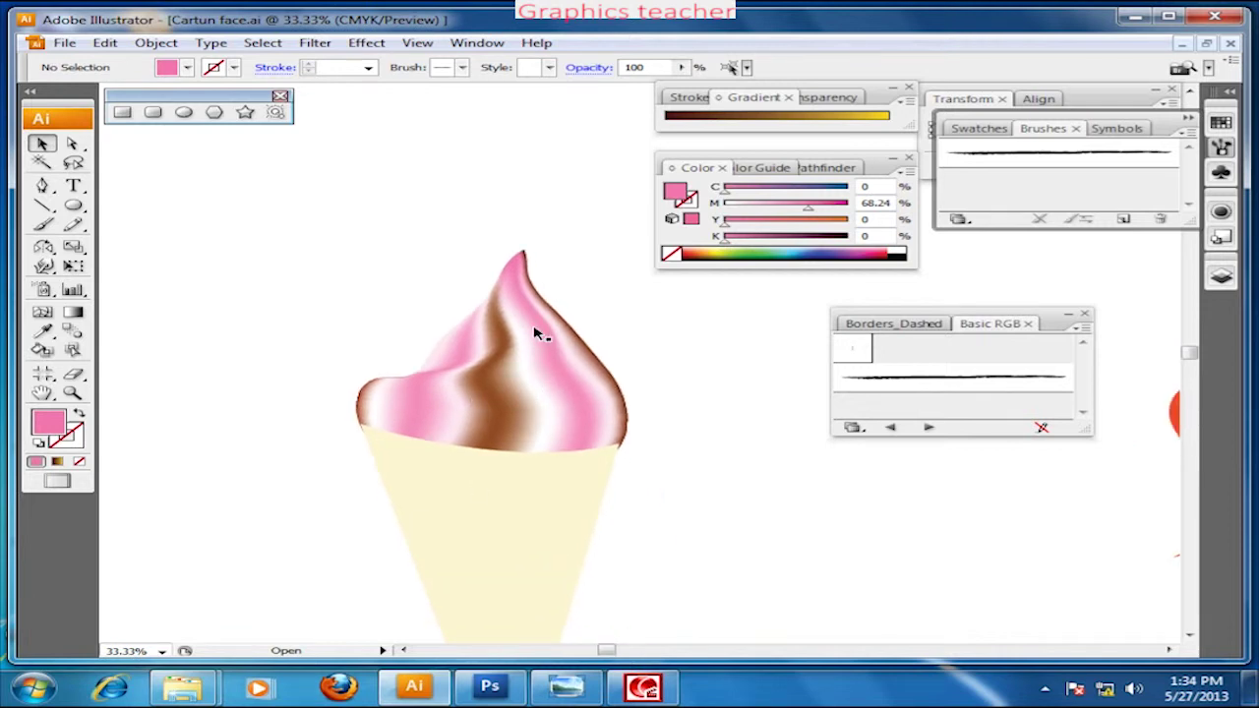
{"action": "scroll", "coordinate": [745, 590], "scroll_direction": "down", "scroll_amount": 1}
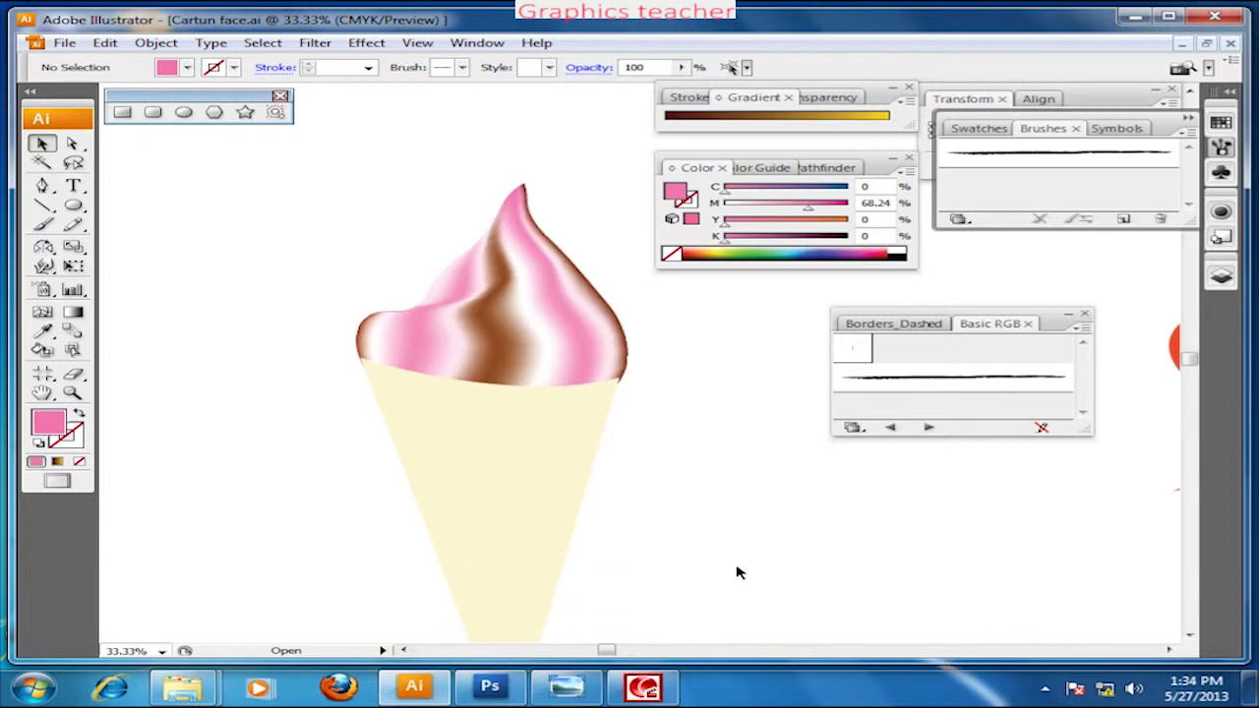
{"action": "scroll", "coordinate": [737, 570], "scroll_direction": "down", "scroll_amount": 1}
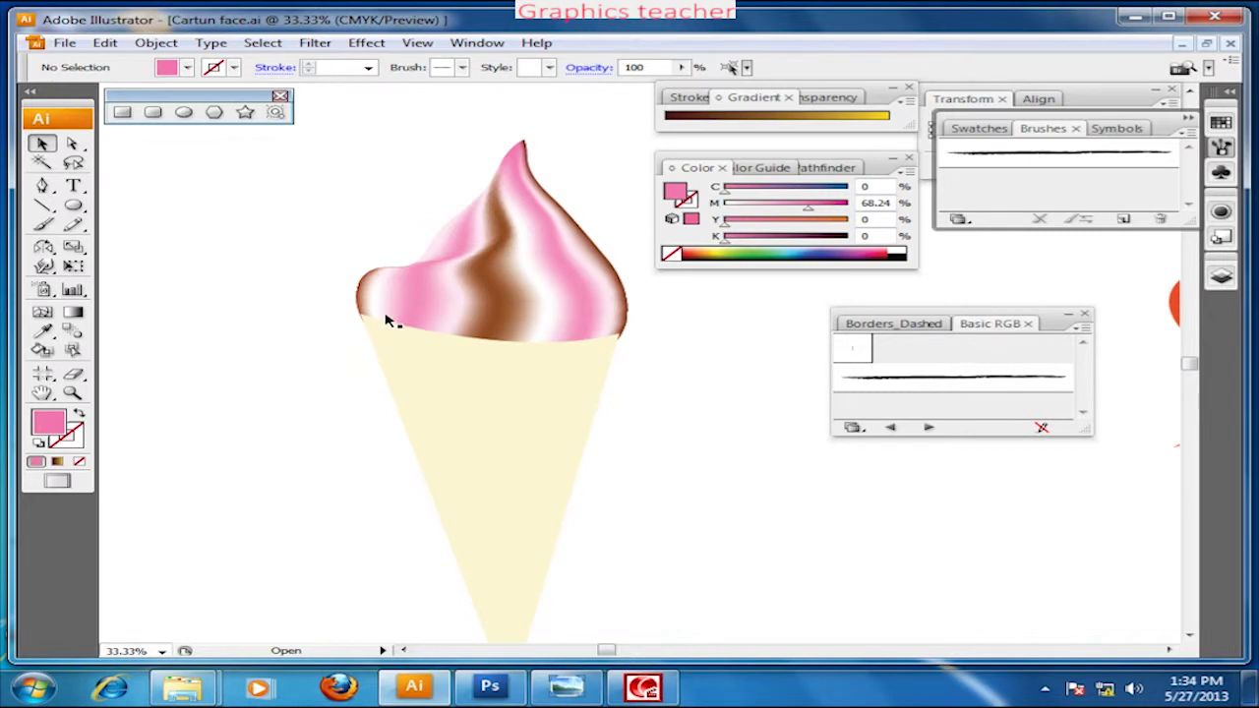
{"action": "key", "text": "ctrl+plus"}
{"action": "key", "text": "ctrl+plus"}
{"action": "mouse_move", "coordinate": [383, 312]}
{"action": "left_mouse_down"}
{"action": "mouse_move", "coordinate": [571, 407]}
{"action": "mouse_move", "coordinate": [486, 351]}
{"action": "left_mouse_up"}
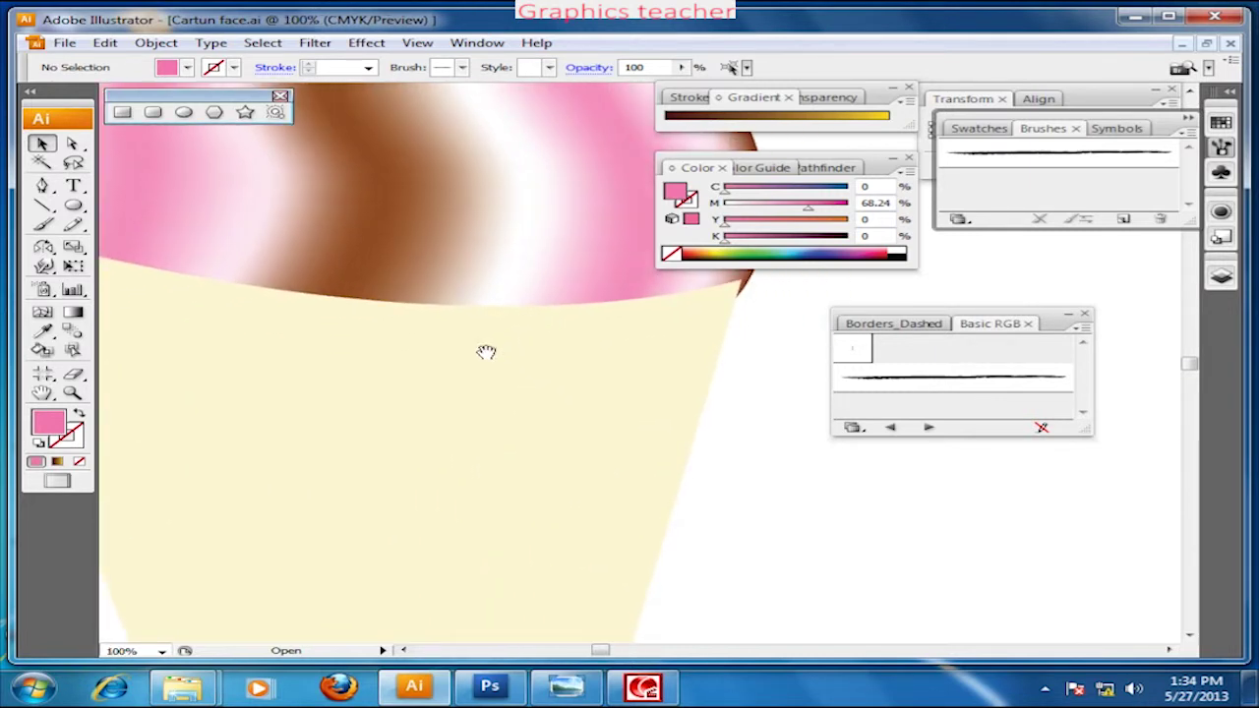
{"action": "key", "text": "ctrl+minus"}
{"action": "key", "text": "ctrl+minus"}
{"action": "key", "text": "ctrl+minus"}
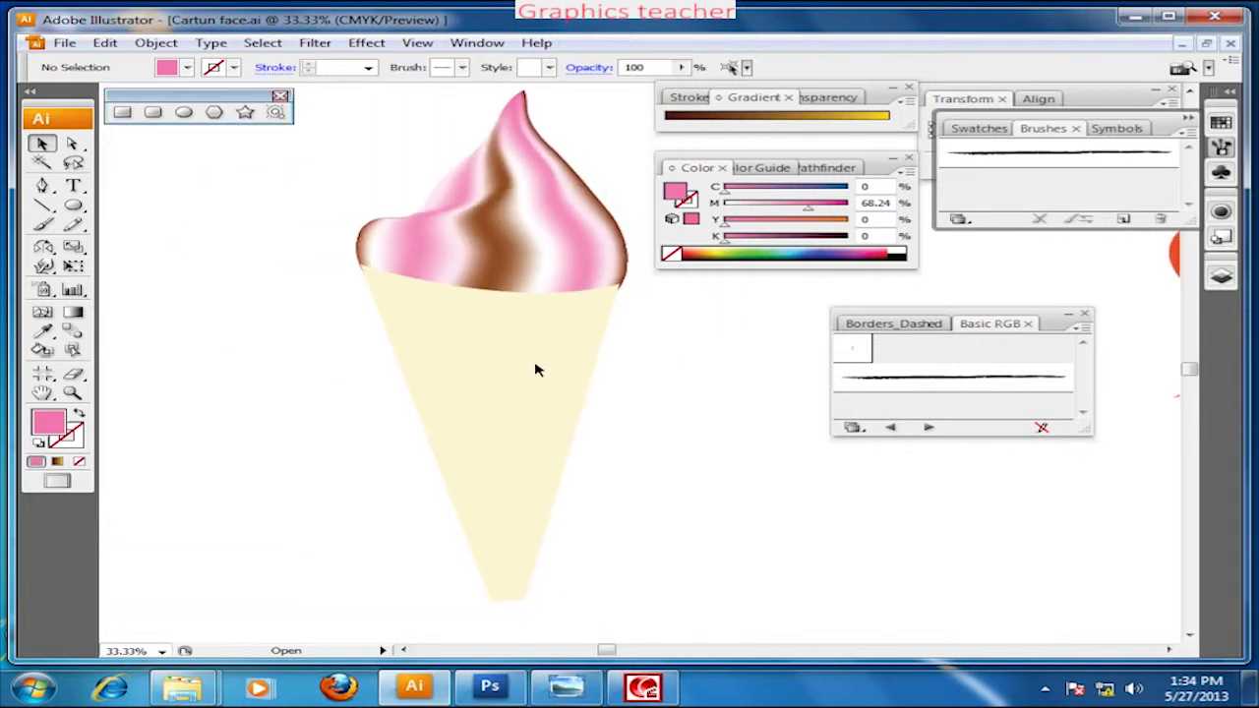
Select the cone and nudge it up twice with Shift+Up under the cream.
{"action": "left_click", "coordinate": [523, 407]}
{"action": "left_click", "coordinate": [360, 378]}
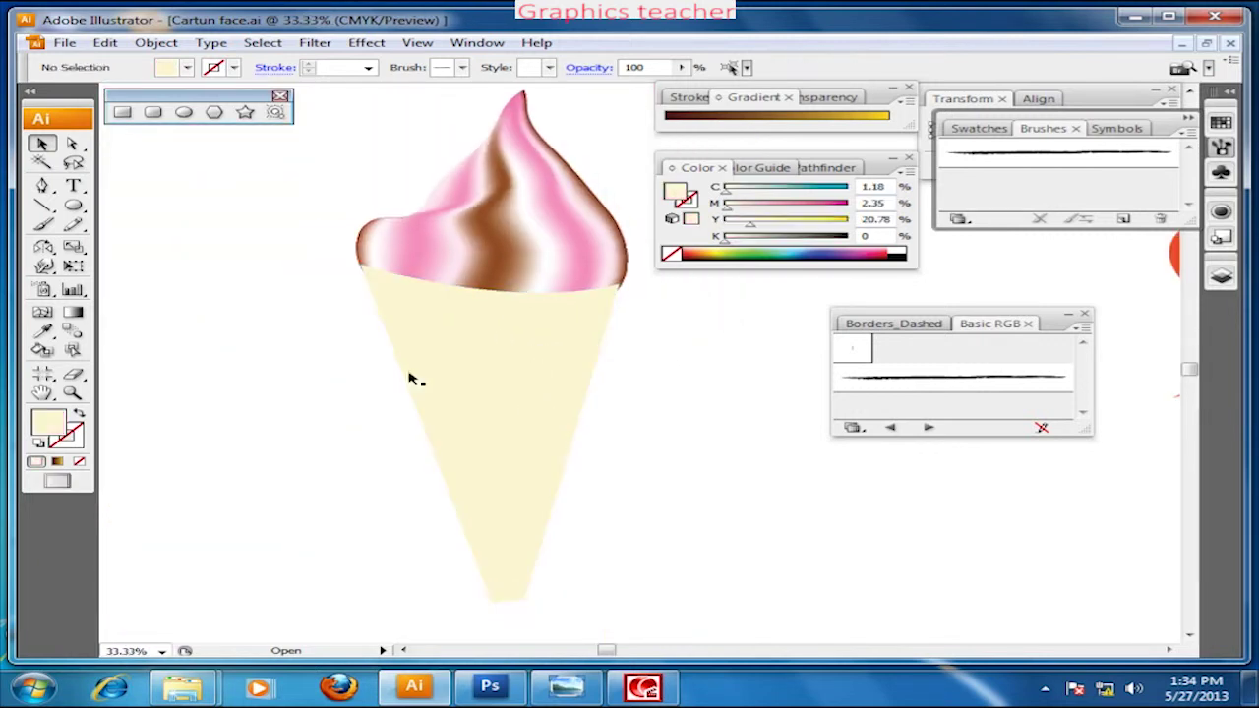
{"action": "left_click", "coordinate": [448, 394]}
{"action": "key", "text": "shift+Up"}
{"action": "key", "text": "shift+Up"}
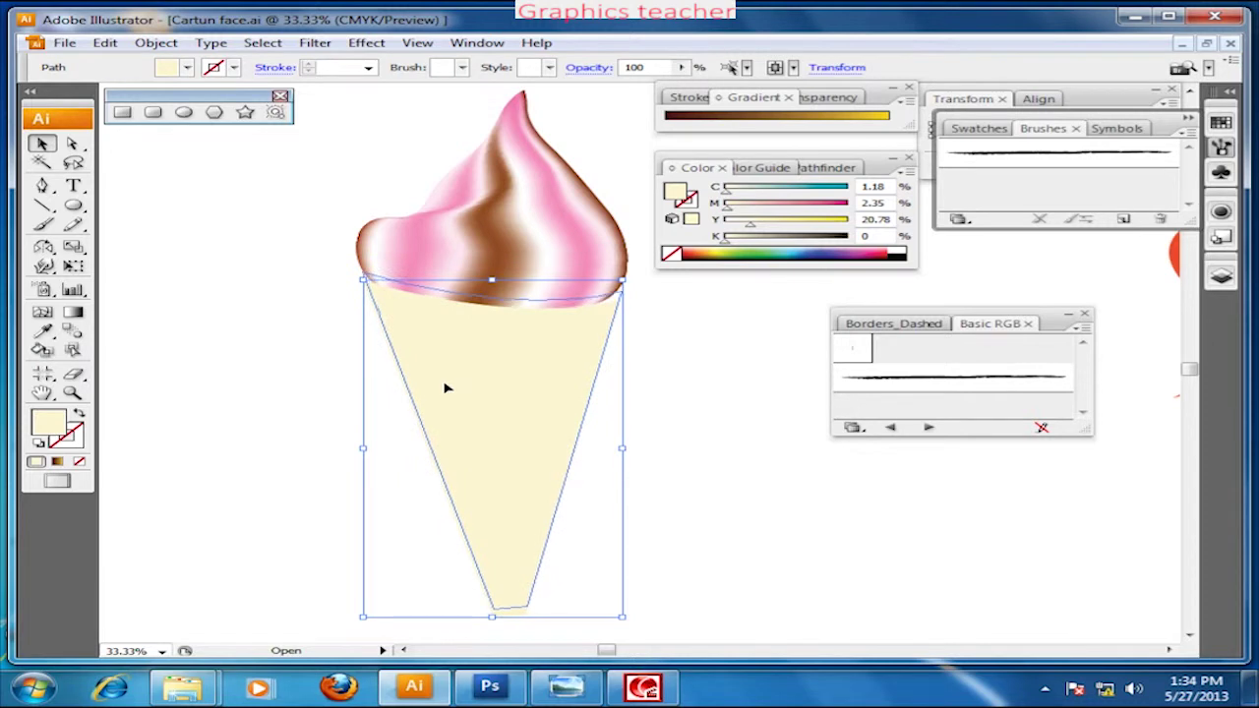
{"action": "key", "text": "shift+Up"}
{"action": "left_click", "coordinate": [771, 424]}
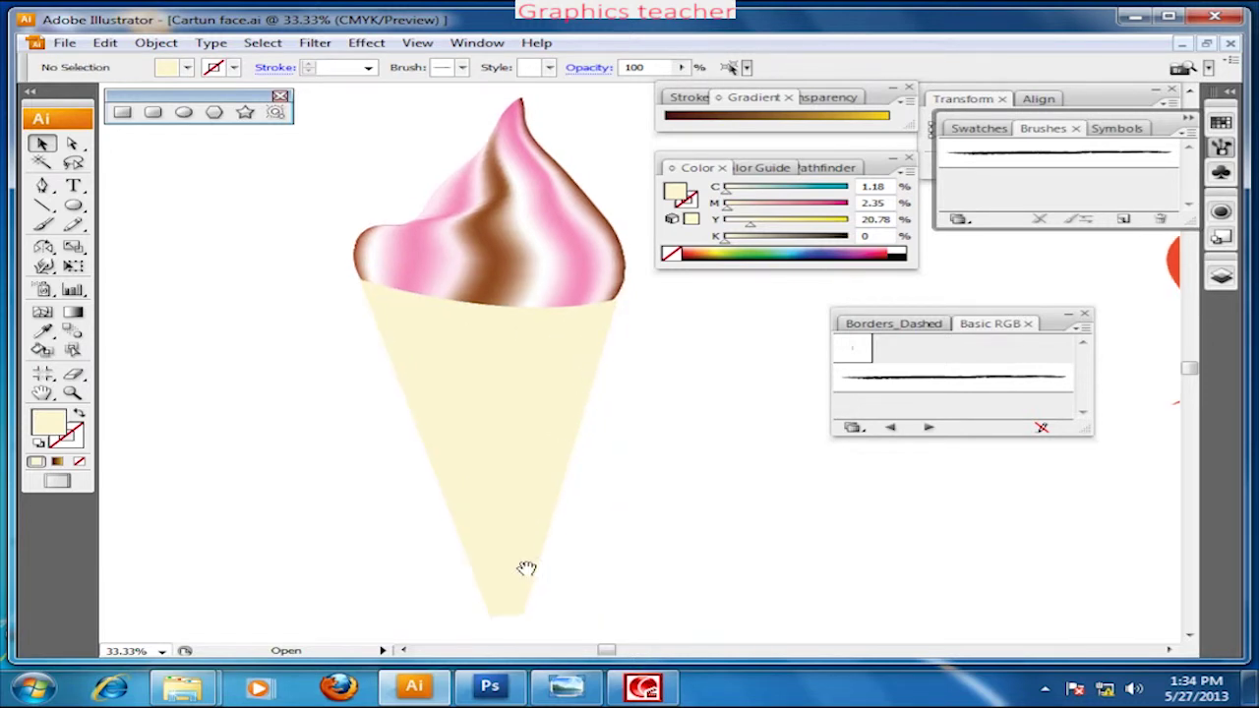
Move the cone's bottom anchor point to sharpen its tip.
{"action": "left_click_drag", "start_coordinate": [522, 570], "coordinate": [536, 483]}
{"action": "left_click", "coordinate": [72, 144]}
{"action": "mouse_move", "coordinate": [488, 539]}
{"action": "left_mouse_down"}
{"action": "mouse_move", "coordinate": [521, 505]}
{"action": "mouse_move", "coordinate": [541, 521]}
{"action": "left_mouse_up"}
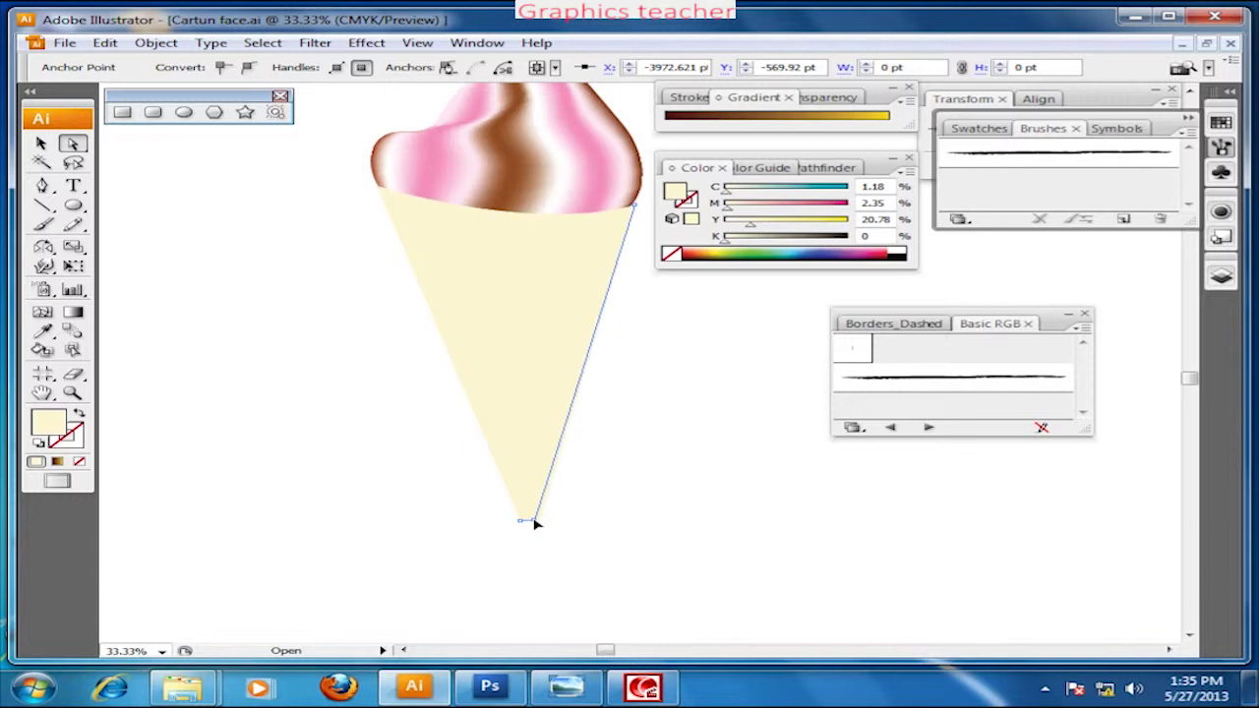
{"action": "left_click", "coordinate": [529, 559]}
{"action": "scroll", "coordinate": [565, 413], "scroll_direction": "up", "scroll_amount": 2}
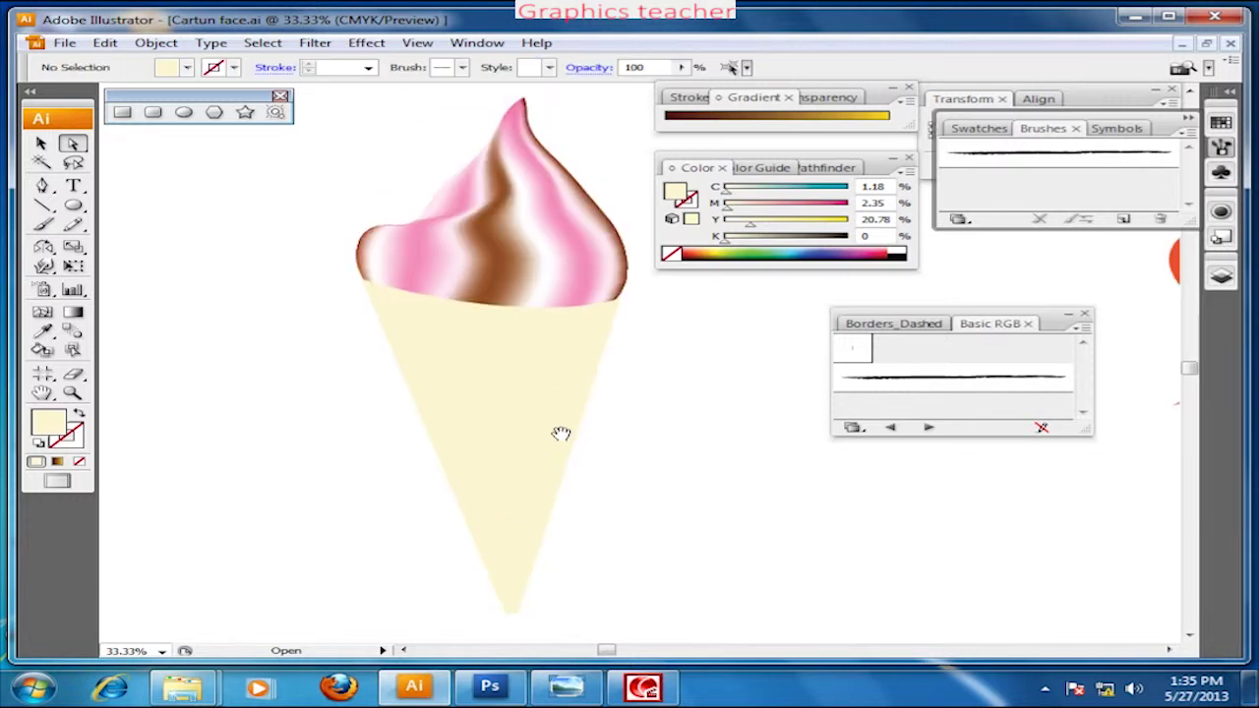
{"action": "scroll", "coordinate": [509, 437], "scroll_direction": "up", "scroll_amount": 2}
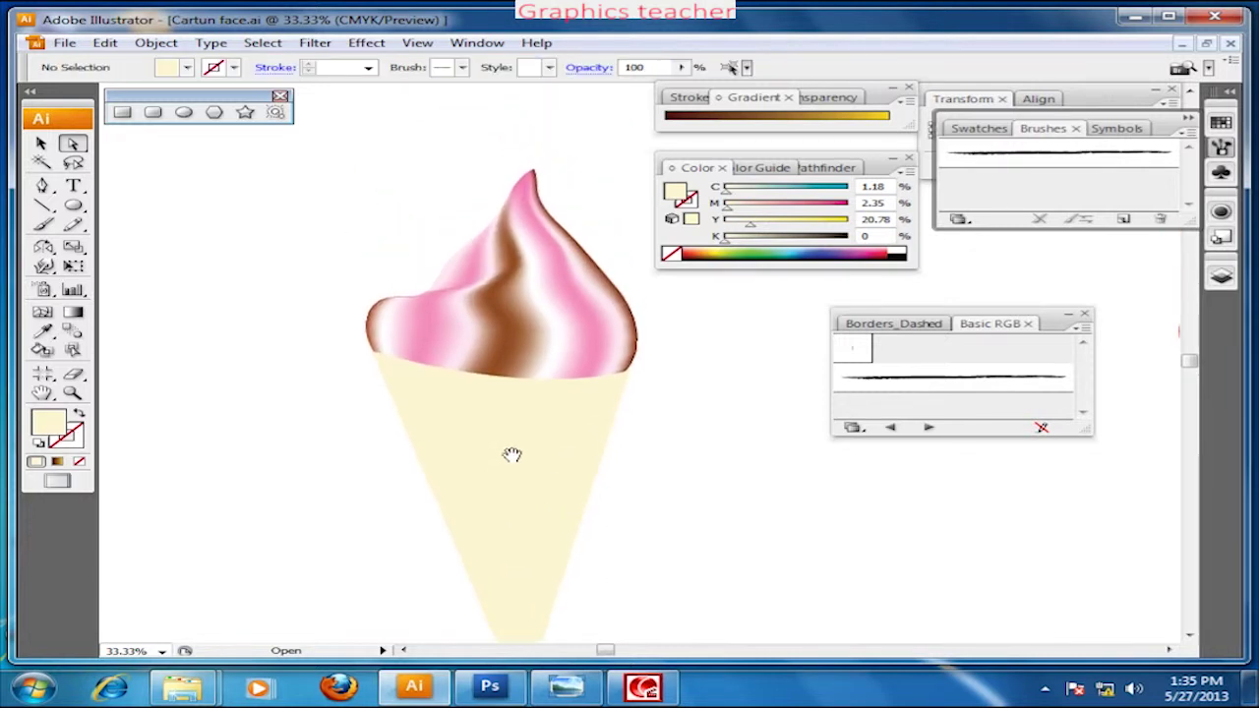
{"action": "left_click", "coordinate": [41, 144]}
{"action": "scroll", "coordinate": [525, 374], "scroll_direction": "up", "scroll_amount": 1}
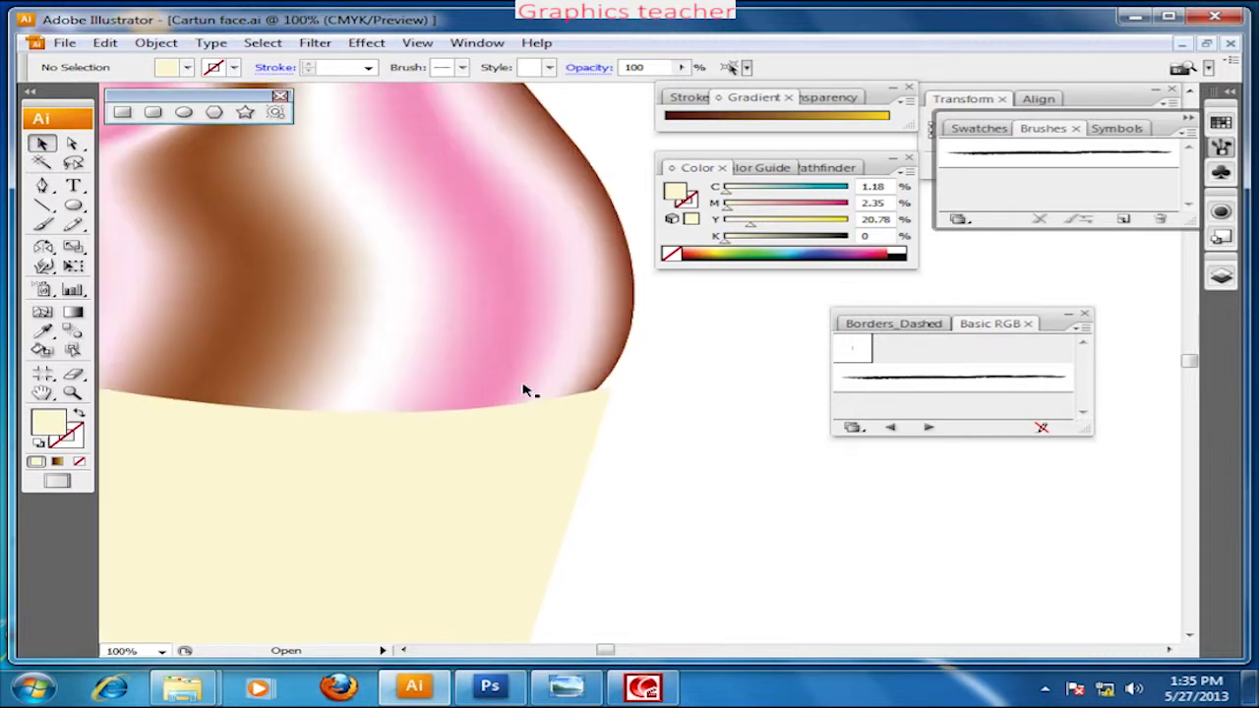
{"action": "scroll", "coordinate": [525, 387], "scroll_direction": "up", "scroll_amount": 1}
{"action": "scroll", "coordinate": [531, 393], "scroll_direction": "up", "scroll_amount": 1}
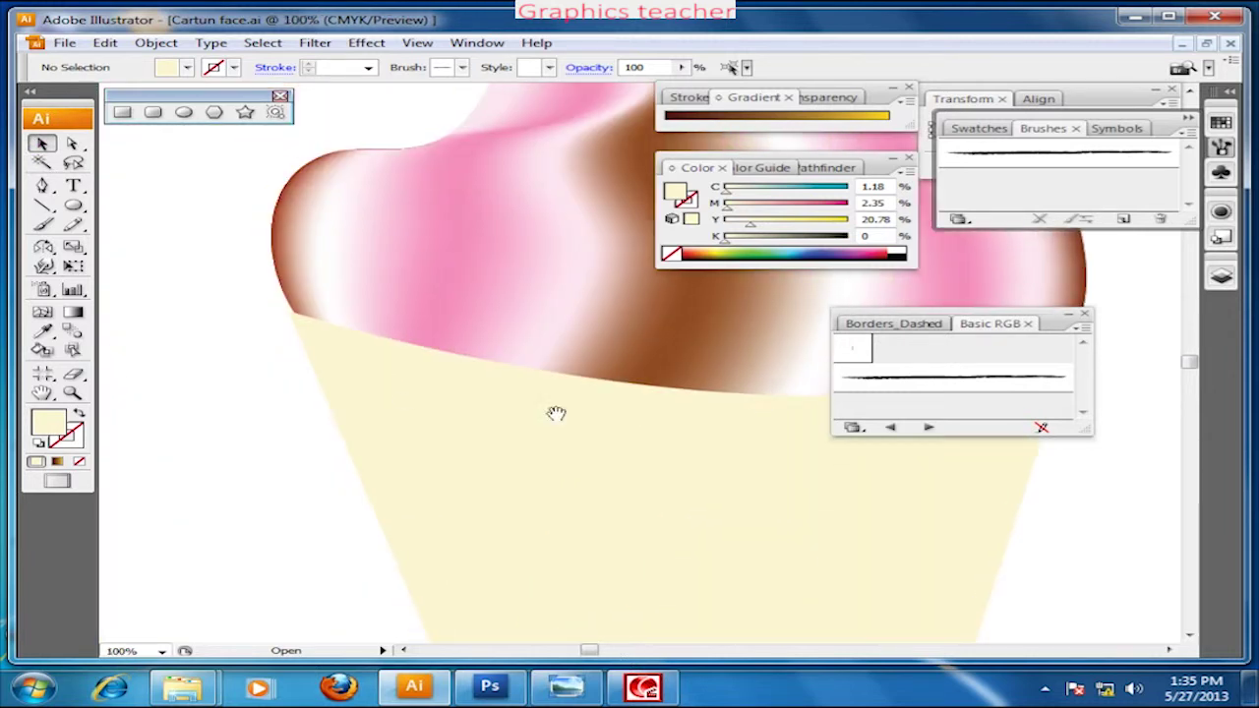
{"action": "left_click", "coordinate": [44, 224]}
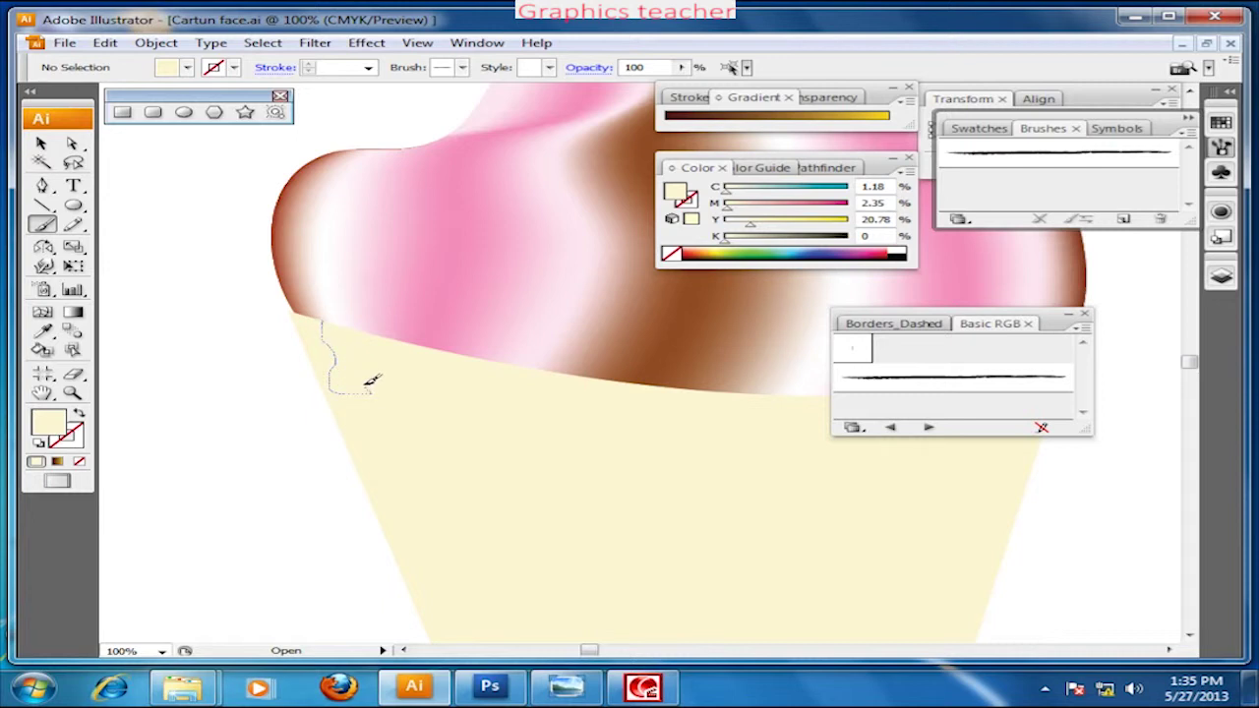
Paint a drip shape below the cream's left edge and eyedrop the cream's pink into it.
{"action": "mouse_move", "coordinate": [372, 381]}
{"action": "left_mouse_down"}
{"action": "mouse_move", "coordinate": [352, 393]}
{"action": "mouse_move", "coordinate": [366, 353]}
{"action": "mouse_move", "coordinate": [342, 325]}
{"action": "left_mouse_up"}
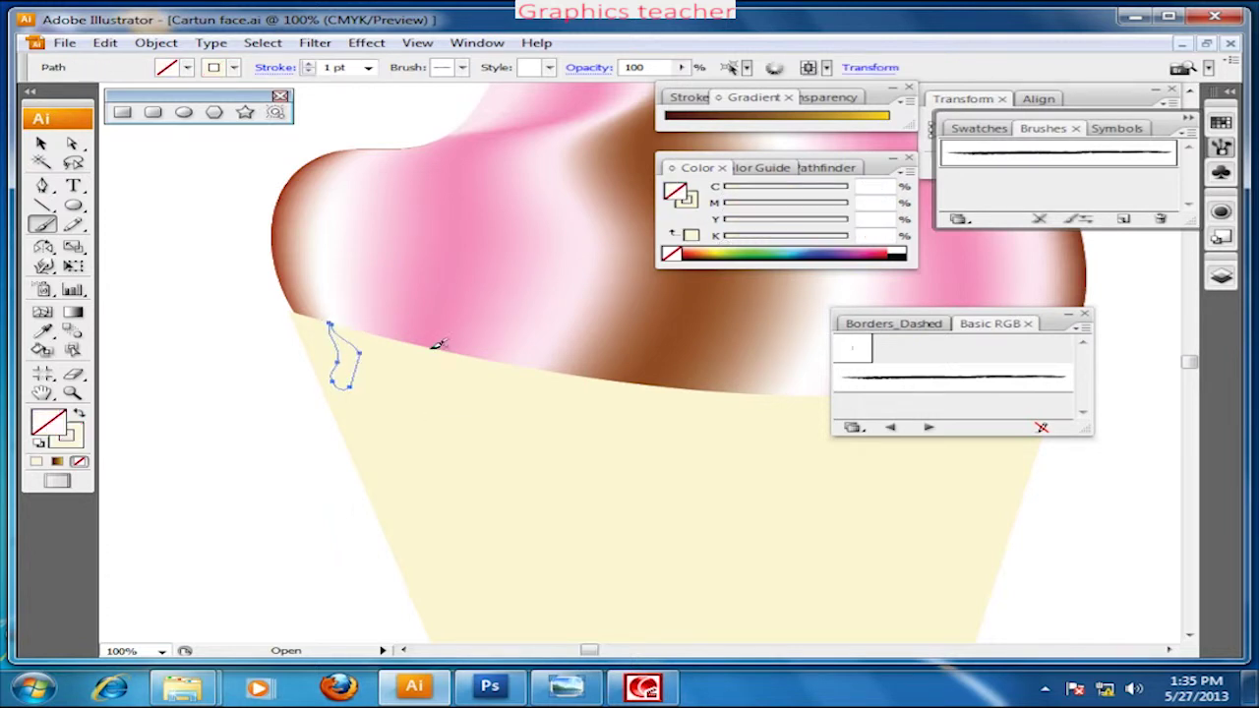
{"action": "left_click", "coordinate": [42, 144]}
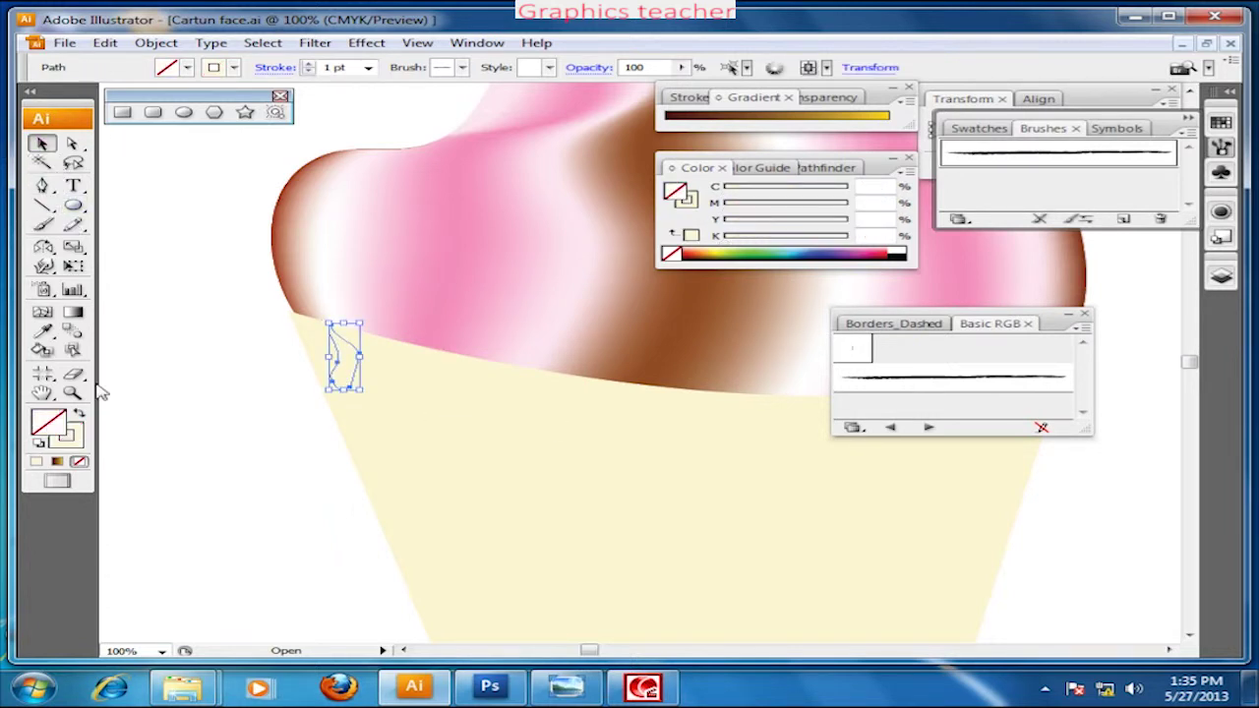
{"action": "left_click", "coordinate": [41, 332]}
{"action": "left_click", "coordinate": [423, 289]}
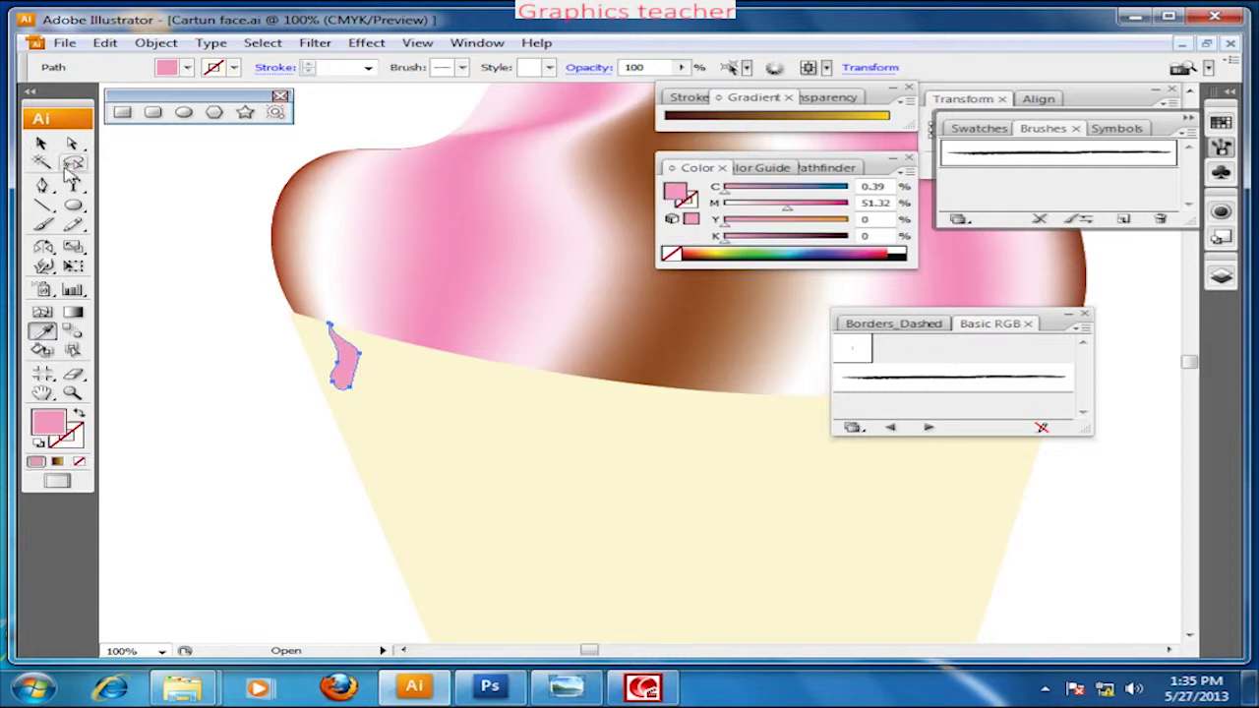
{"action": "left_click", "coordinate": [41, 144]}
{"action": "left_click", "coordinate": [207, 338]}
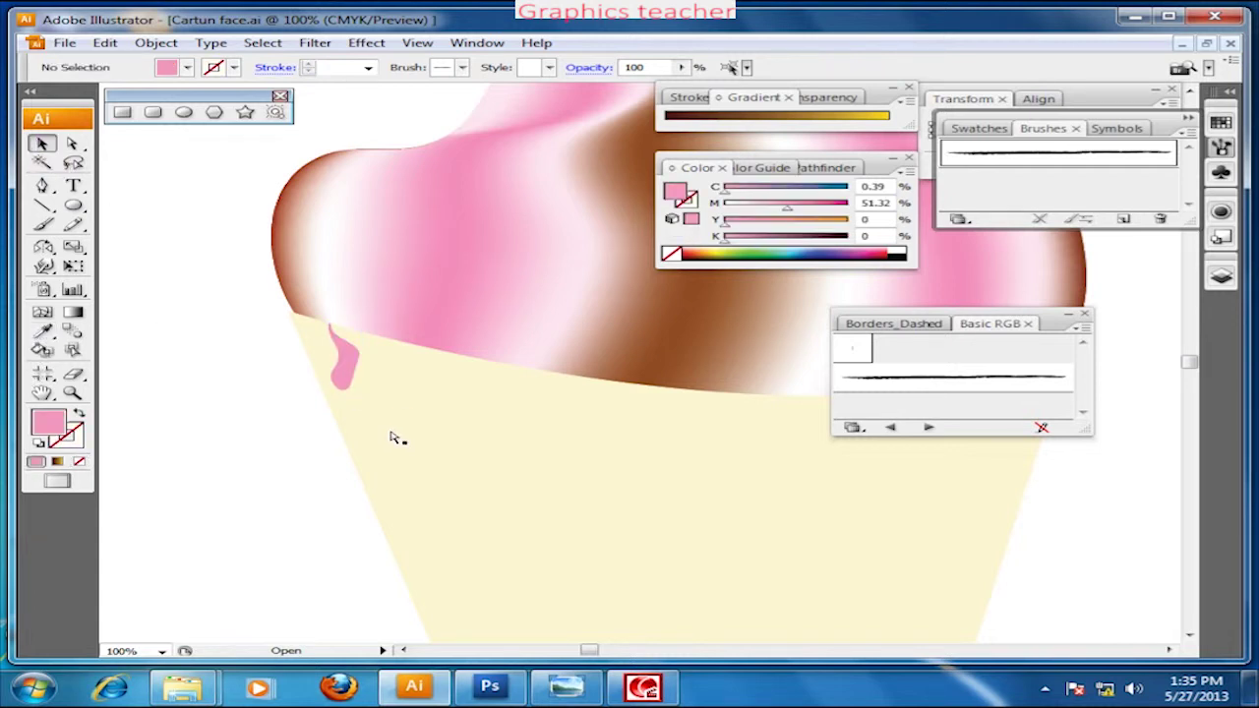
{"action": "key", "text": "ctrl+equal"}
{"action": "key", "text": "ctrl+equal"}
{"action": "left_click", "coordinate": [622, 525]}
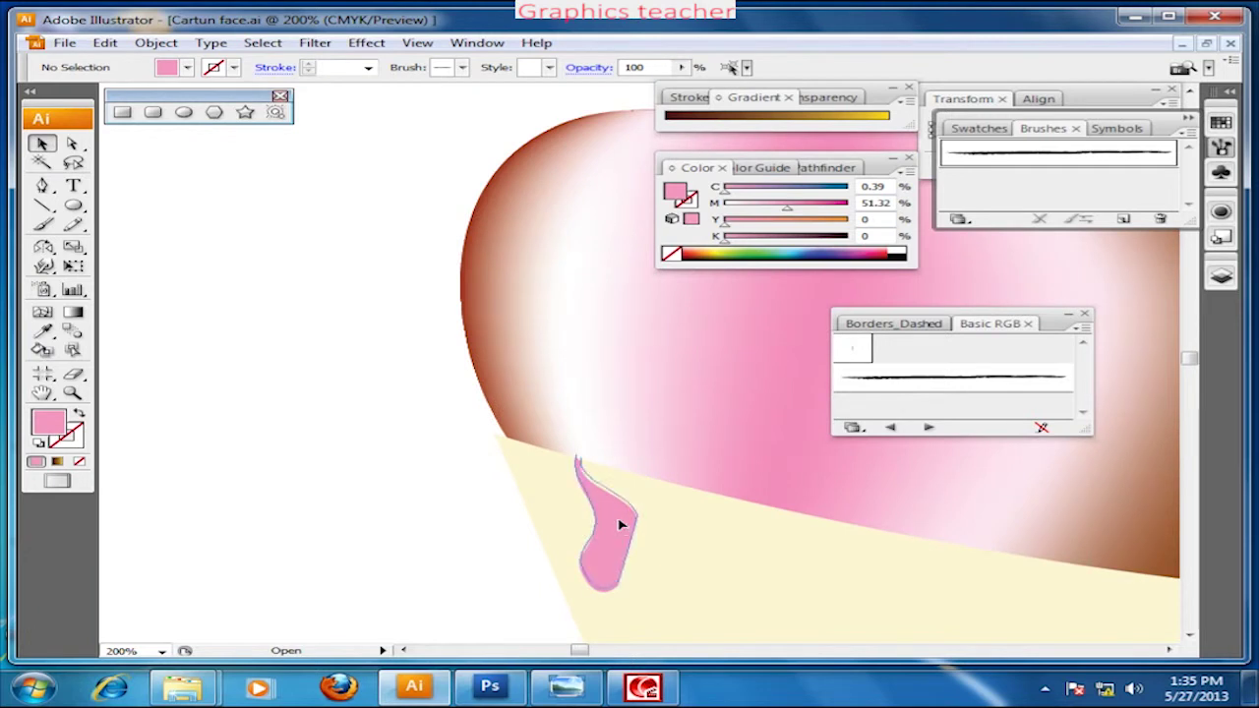
Convert the drip into a gradient mesh with three mesh lines.
{"action": "left_click", "coordinate": [42, 311]}
{"action": "left_click", "coordinate": [593, 551]}
{"action": "left_click", "coordinate": [615, 569]}
{"action": "left_click", "coordinate": [610, 520]}
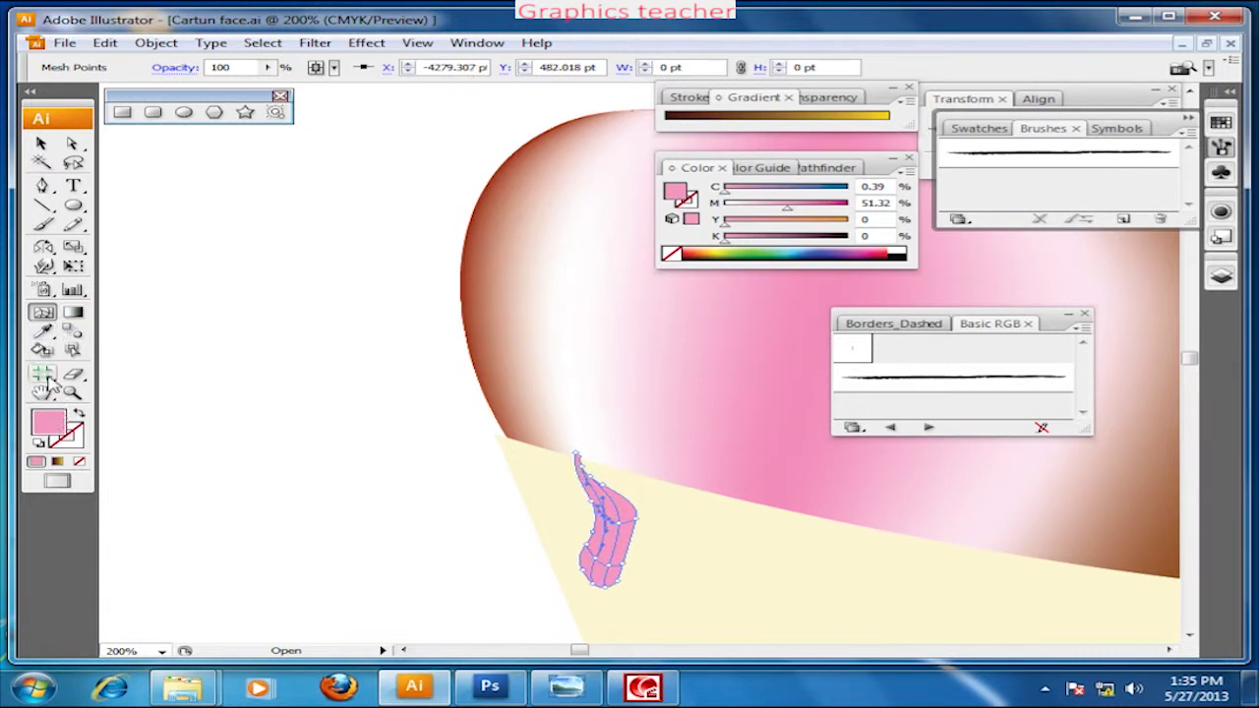
Turn the drip's lower mesh points white as a highlight.
{"action": "left_click", "coordinate": [72, 163]}
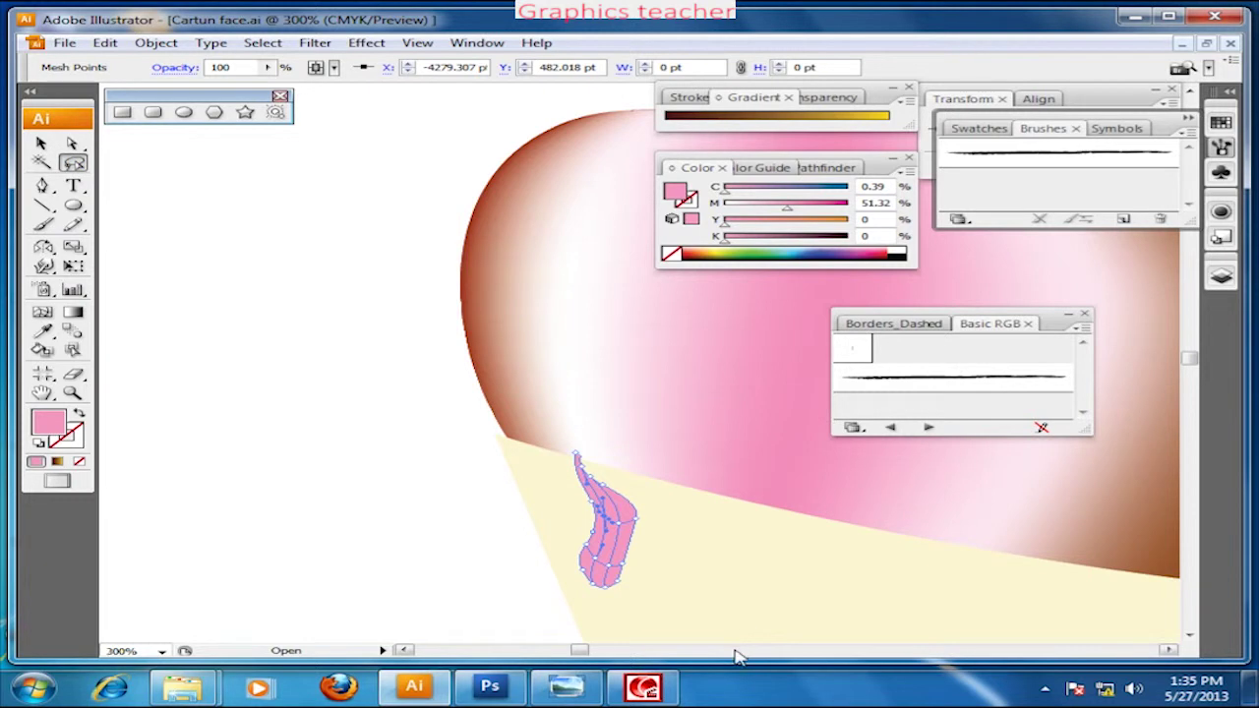
{"action": "key", "text": "ctrl+equal"}
{"action": "scroll", "coordinate": [652, 429], "scroll_direction": "down", "scroll_amount": 3}
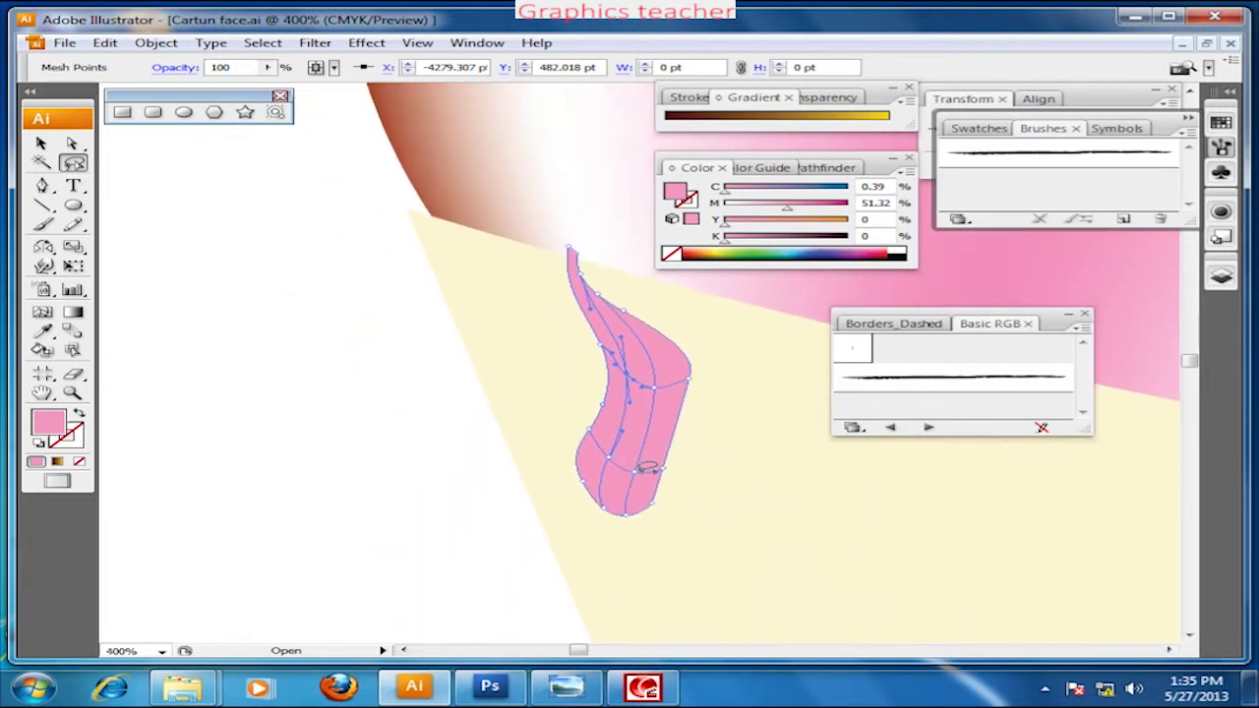
{"action": "left_click_drag", "start_coordinate": [630, 469], "coordinate": [631, 471]}
{"action": "left_click_drag", "start_coordinate": [757, 209], "coordinate": [722, 209]}
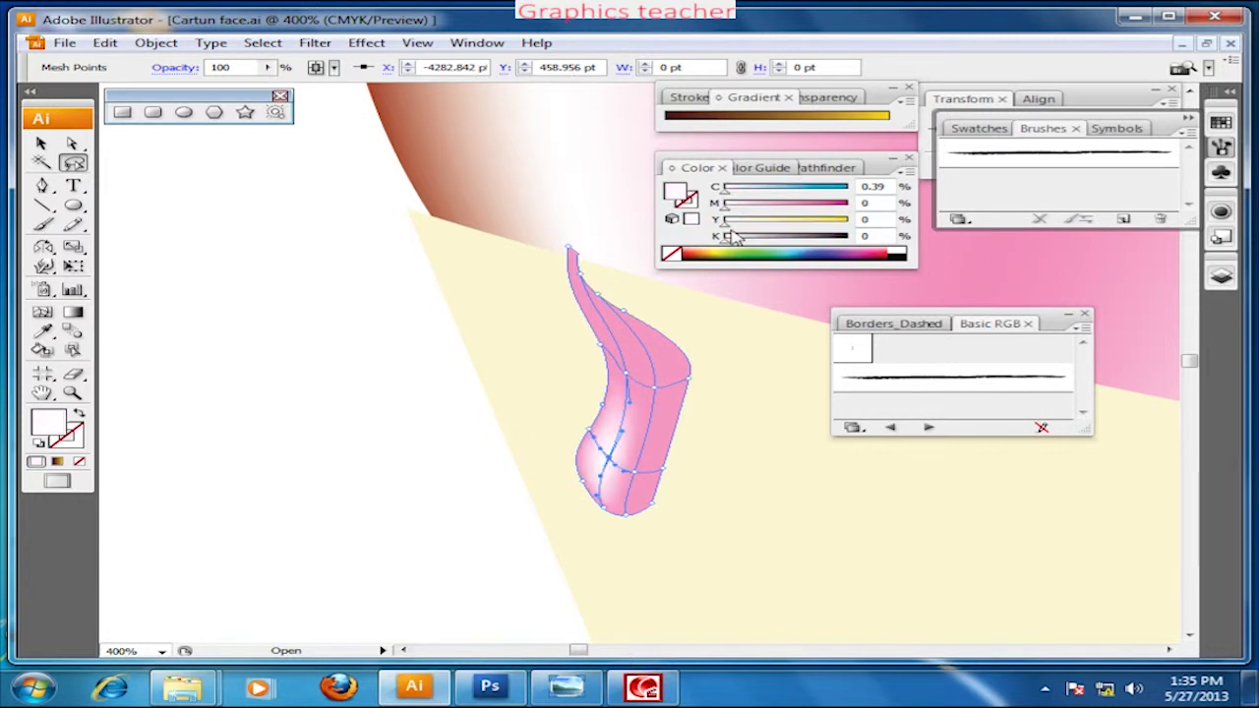
Shade the drip's right-edge points brown and make its pink more saturated.
{"action": "left_click_drag", "start_coordinate": [706, 428], "coordinate": [690, 419]}
{"action": "left_click_drag", "start_coordinate": [678, 398], "coordinate": [652, 311]}
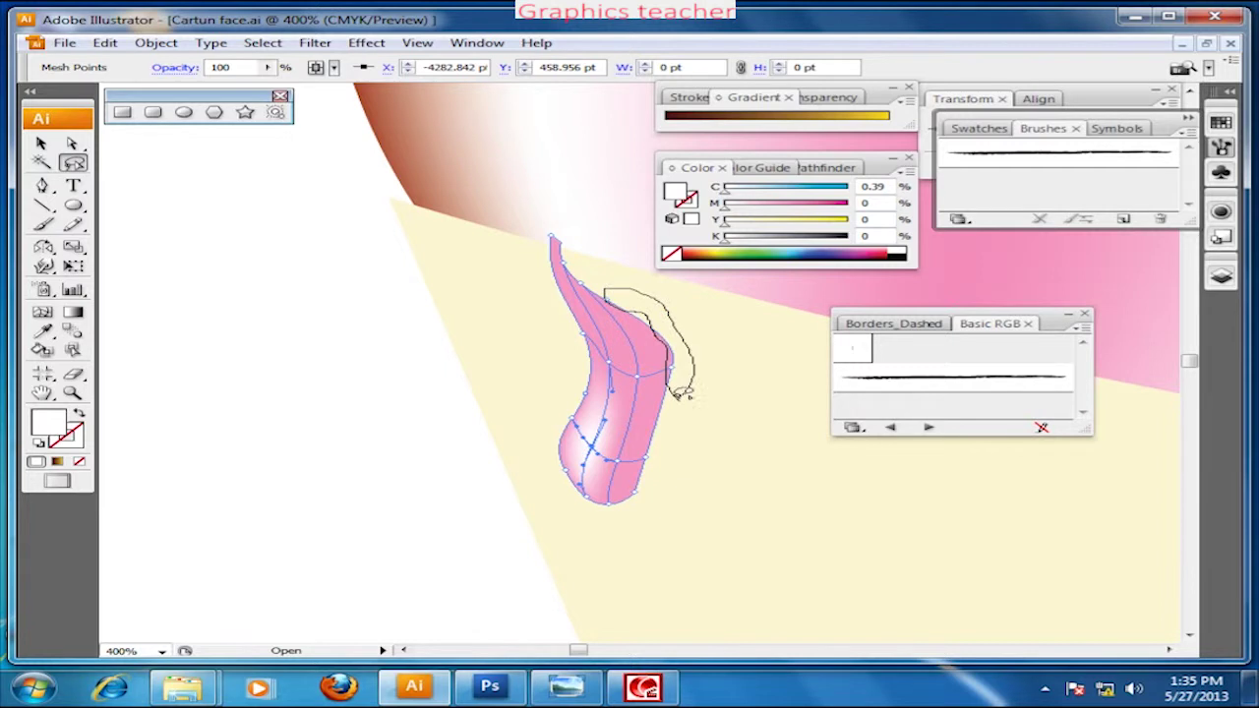
{"action": "left_click_drag", "start_coordinate": [652, 311], "coordinate": [679, 394]}
{"action": "left_click", "coordinate": [718, 252]}
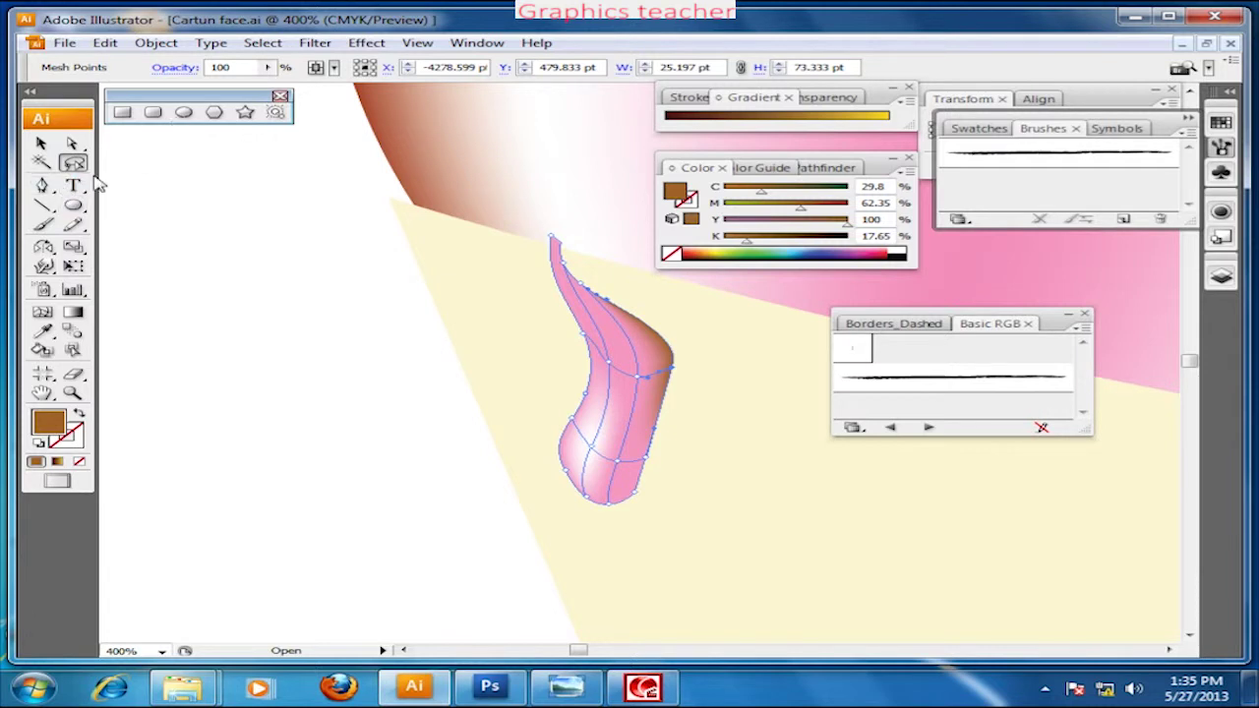
{"action": "mouse_move", "coordinate": [544, 300]}
{"action": "left_mouse_down"}
{"action": "mouse_move", "coordinate": [565, 267]}
{"action": "mouse_move", "coordinate": [543, 297]}
{"action": "left_mouse_up"}
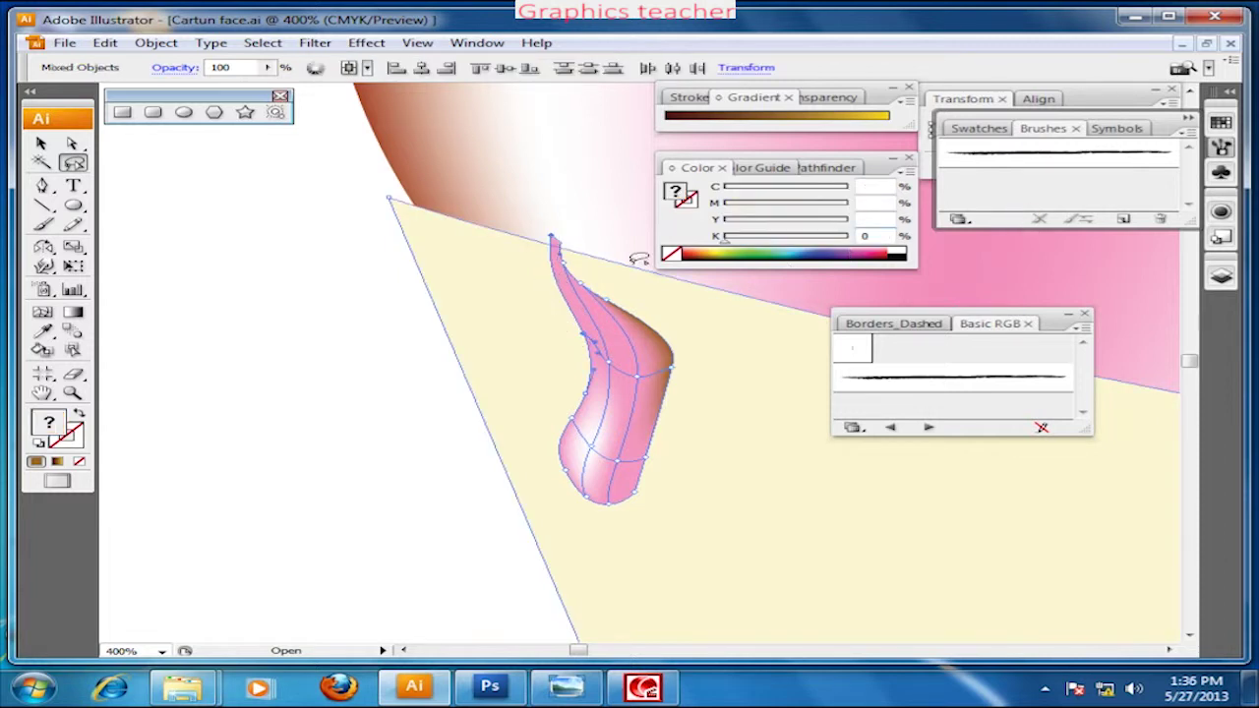
{"action": "left_click", "coordinate": [43, 145]}
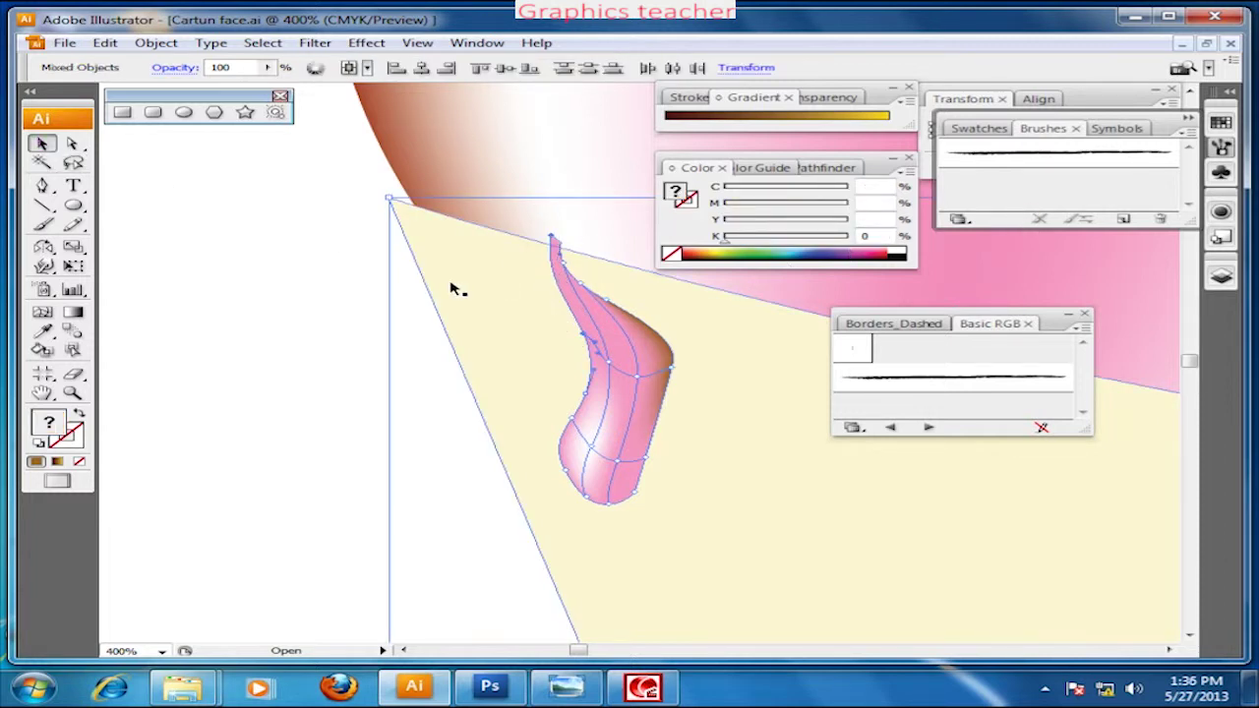
{"action": "left_click", "coordinate": [404, 220], "text": "shift"}
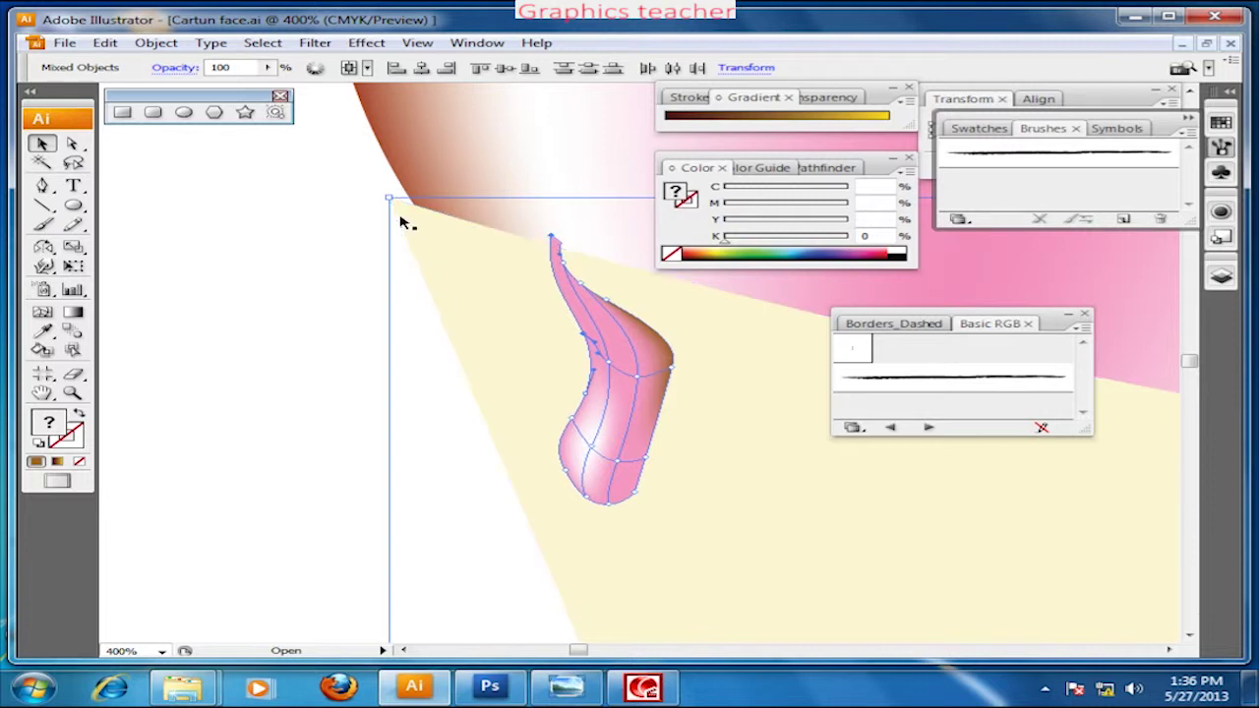
{"action": "left_click_drag", "start_coordinate": [787, 208], "coordinate": [834, 210]}
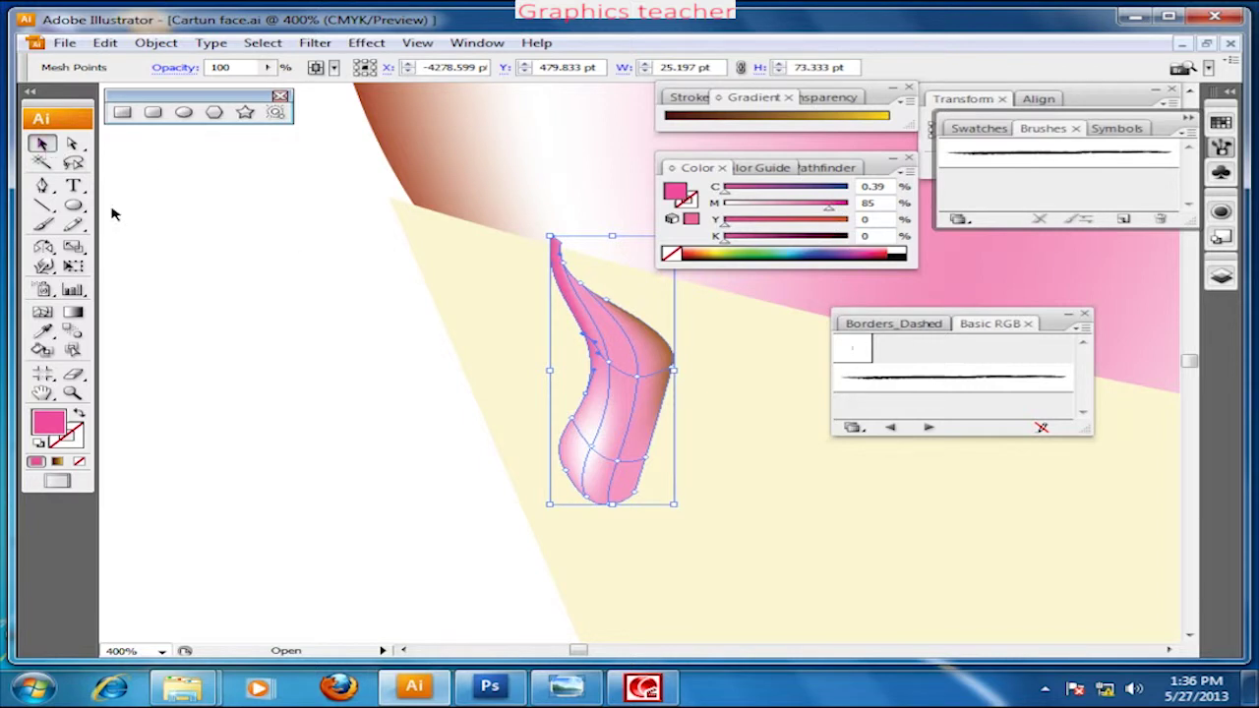
{"action": "left_click", "coordinate": [693, 409]}
Position the shaded pink drip onto the cone's rim.
{"action": "key", "text": "ctrl+minus"}
{"action": "key", "text": "ctrl+minus"}
{"action": "key", "text": "ctrl+minus"}
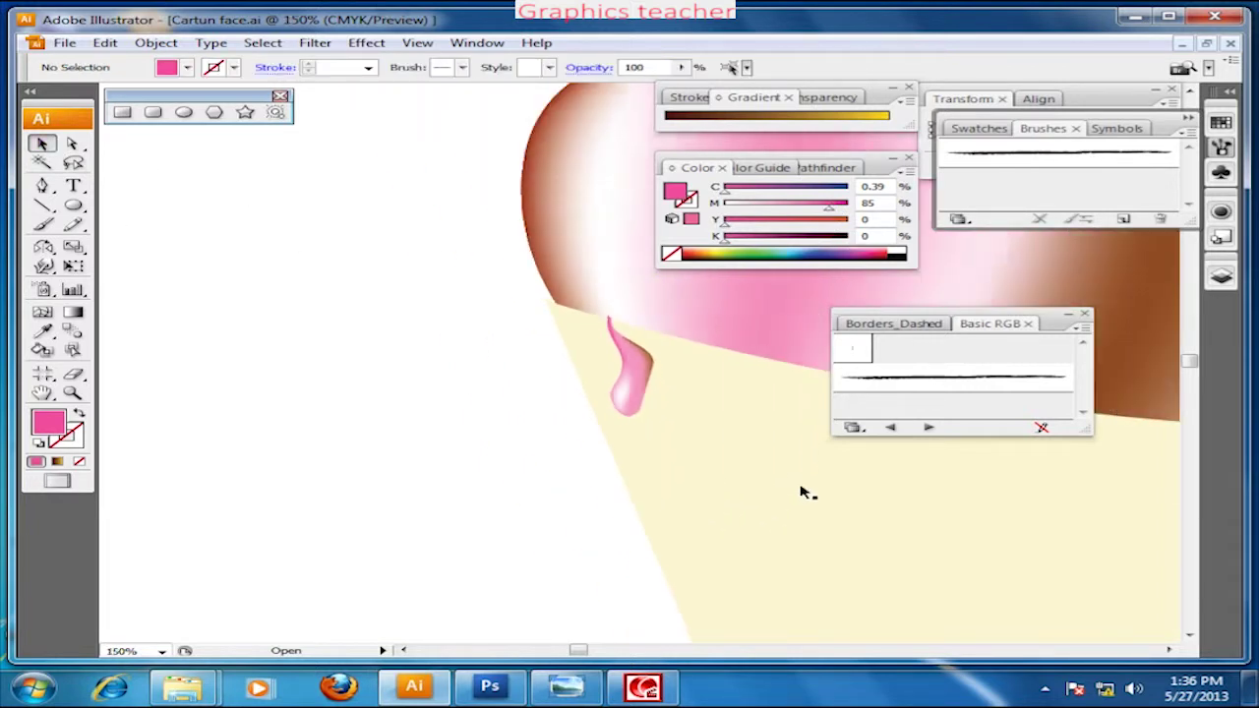
{"action": "key", "text": "ctrl+equal"}
{"action": "left_click_drag", "start_coordinate": [482, 362], "coordinate": [460, 344]}
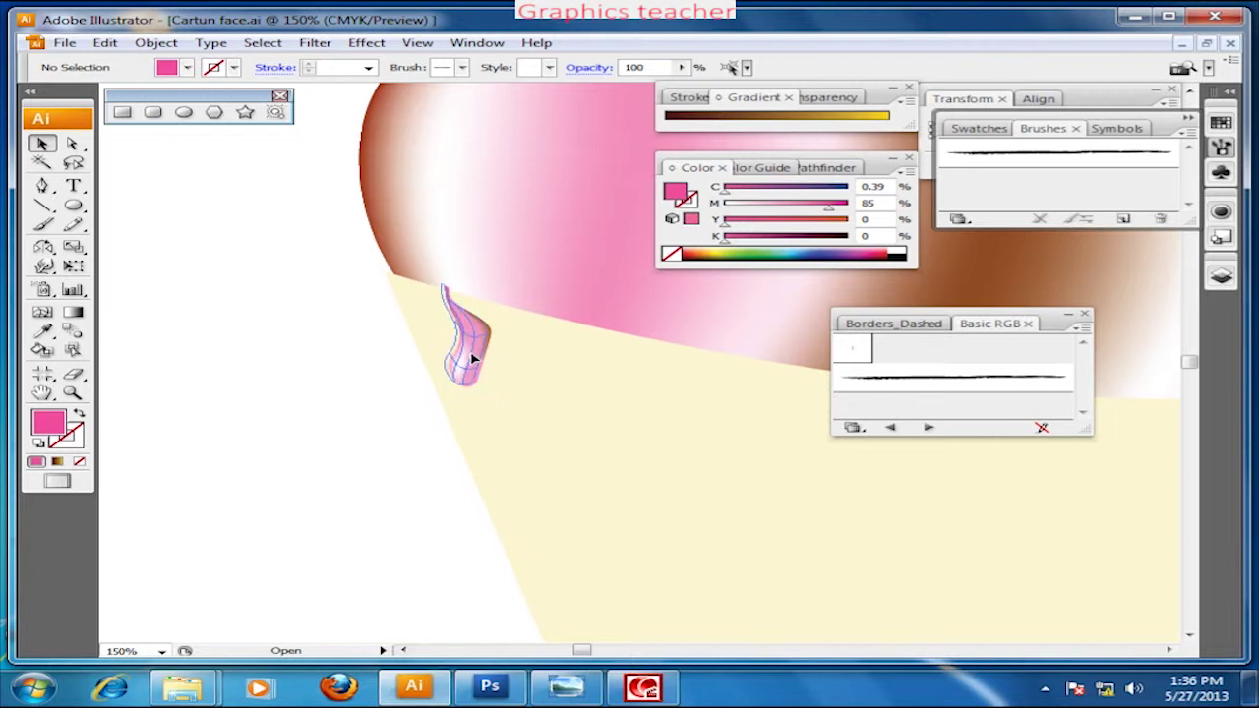
{"action": "left_click", "coordinate": [402, 373]}
{"action": "left_click_drag", "start_coordinate": [603, 376], "coordinate": [414, 371]}
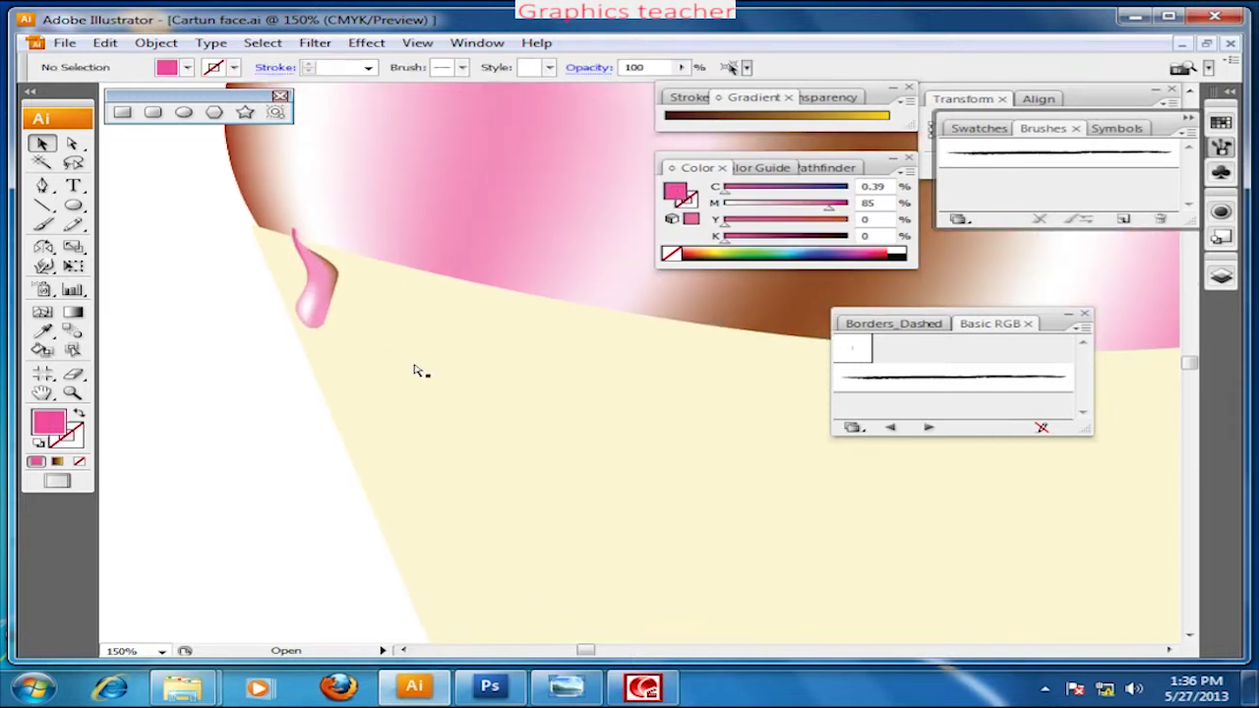
{"action": "key", "text": "ctrl+minus"}
{"action": "key", "text": "ctrl+minus"}
{"action": "key", "text": "ctrl+minus"}
{"action": "mouse_move", "coordinate": [570, 327]}
{"action": "left_mouse_down"}
{"action": "mouse_move", "coordinate": [464, 315]}
{"action": "mouse_move", "coordinate": [473, 342]}
{"action": "left_mouse_up"}
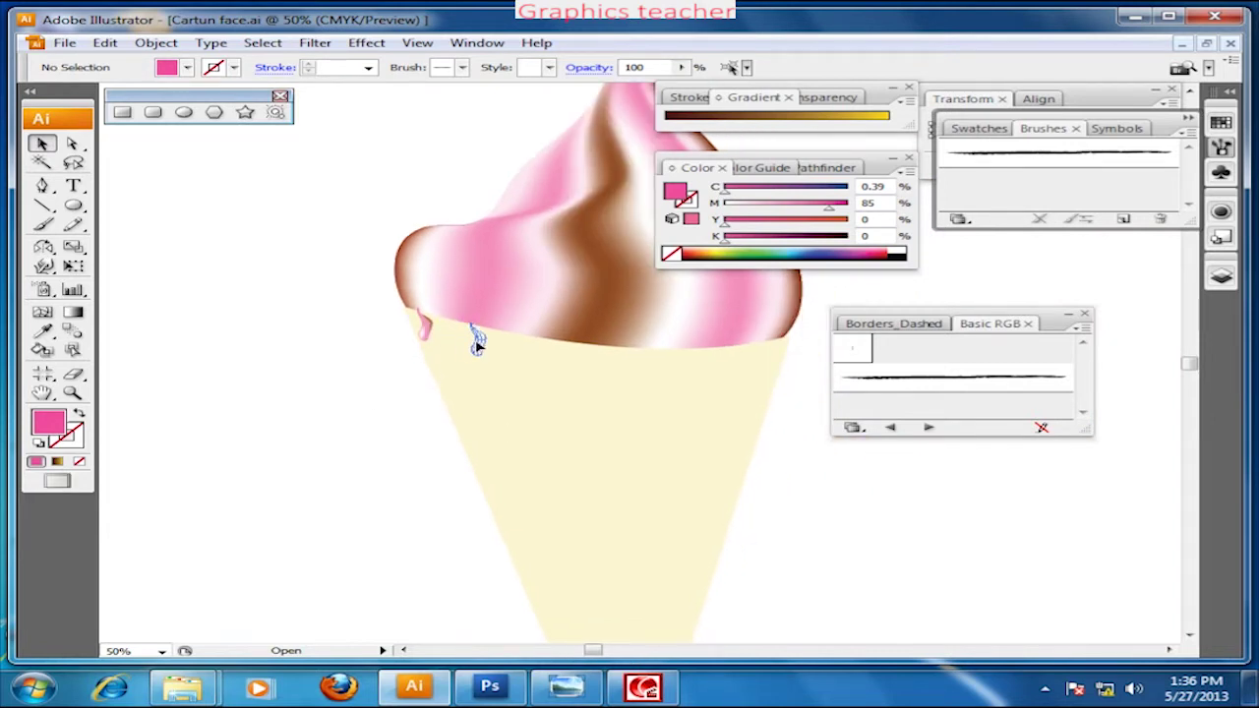
{"action": "left_click", "coordinate": [286, 382]}
{"action": "mouse_move", "coordinate": [393, 393]}
{"action": "left_mouse_down"}
{"action": "mouse_move", "coordinate": [348, 384]}
{"action": "mouse_move", "coordinate": [321, 399]}
{"action": "mouse_move", "coordinate": [343, 435]}
{"action": "left_mouse_up"}
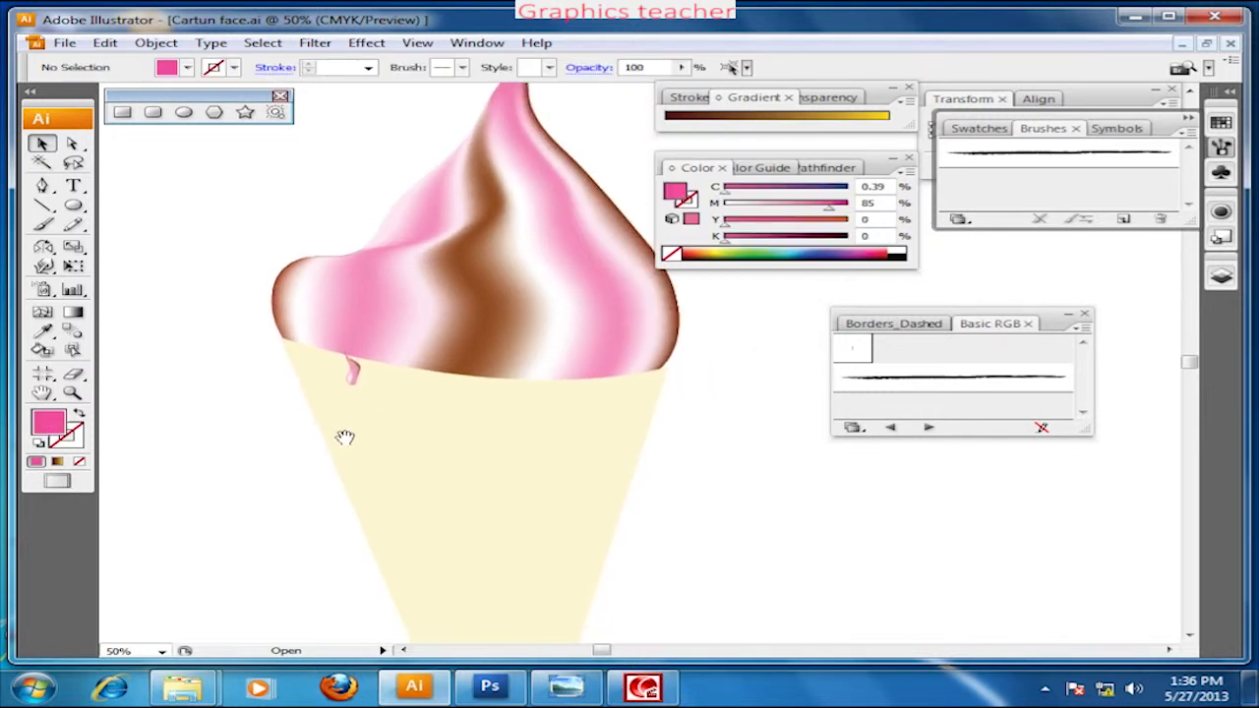
Zoom out and pan the view to a blank area of the artboard.
{"action": "key", "text": "ctrl+minus"}
{"action": "left_click_drag", "start_coordinate": [596, 396], "coordinate": [389, 352]}
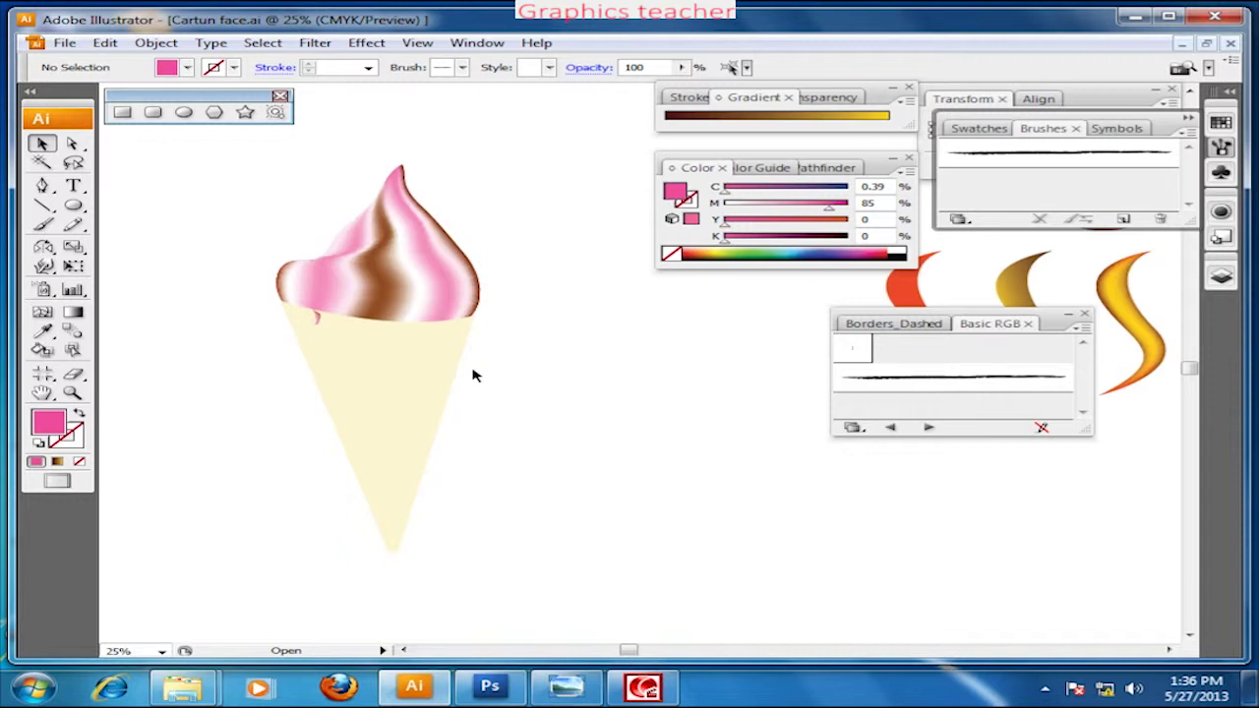
{"action": "left_click_drag", "start_coordinate": [176, 403], "coordinate": [936, 506]}
Draw a large five-pointed star on the empty canvas and move it into place.
{"action": "left_click_drag", "start_coordinate": [329, 391], "coordinate": [511, 391]}
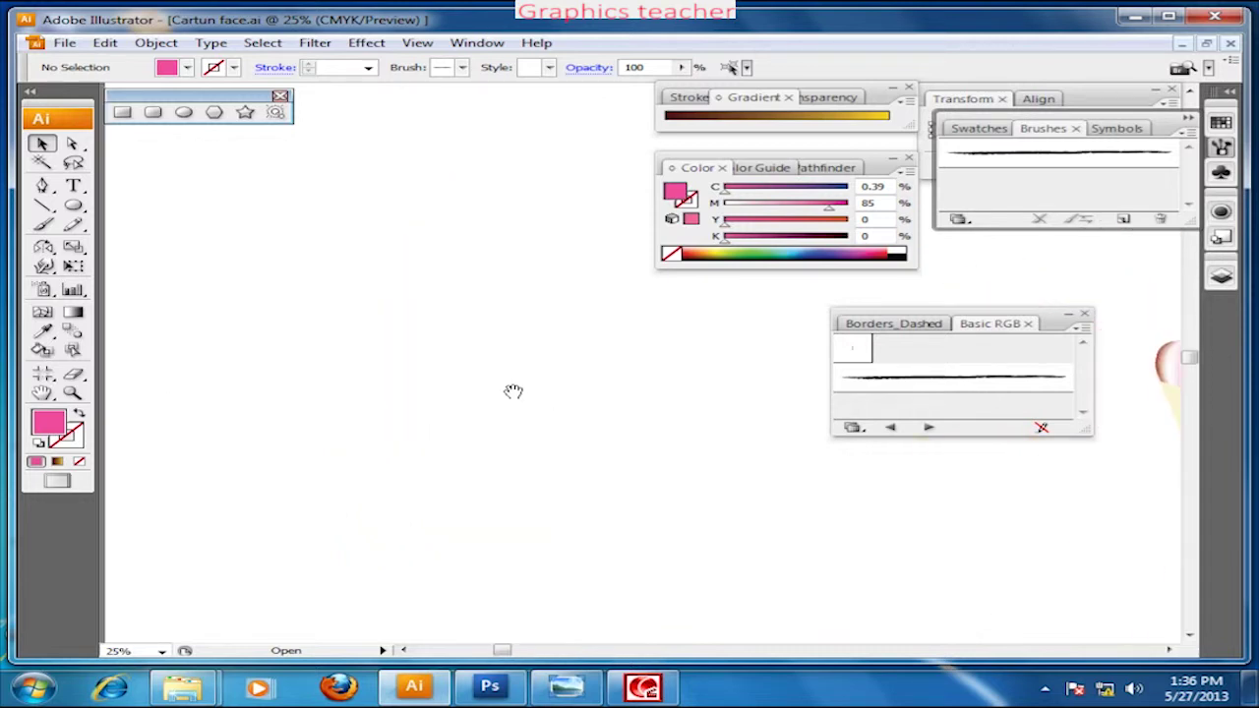
{"action": "left_click", "coordinate": [77, 333]}
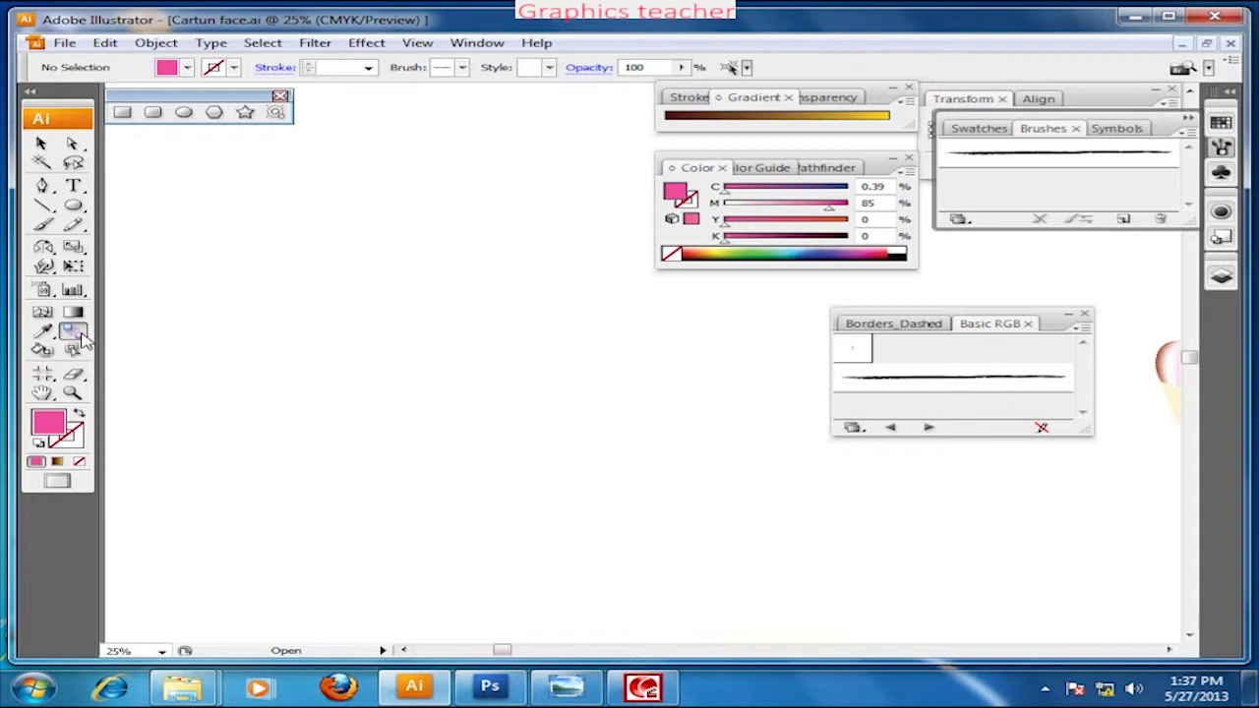
{"action": "left_click", "coordinate": [245, 113]}
{"action": "left_click_drag", "start_coordinate": [254, 289], "coordinate": [376, 415]}
{"action": "left_click", "coordinate": [41, 144]}
{"action": "left_click_drag", "start_coordinate": [143, 263], "coordinate": [347, 376]}
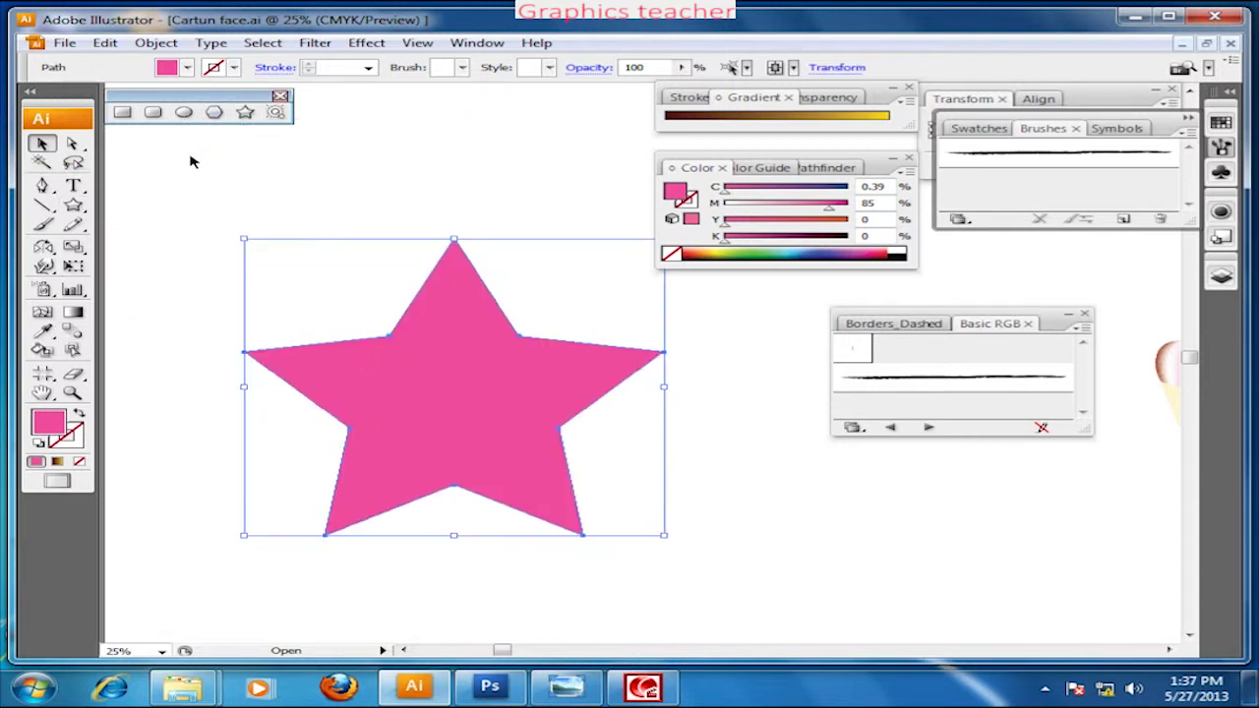
{"action": "left_click", "coordinate": [195, 157]}
Draw a small circle at the star's centre and make its fill white with M set to 0.
{"action": "left_click", "coordinate": [184, 112]}
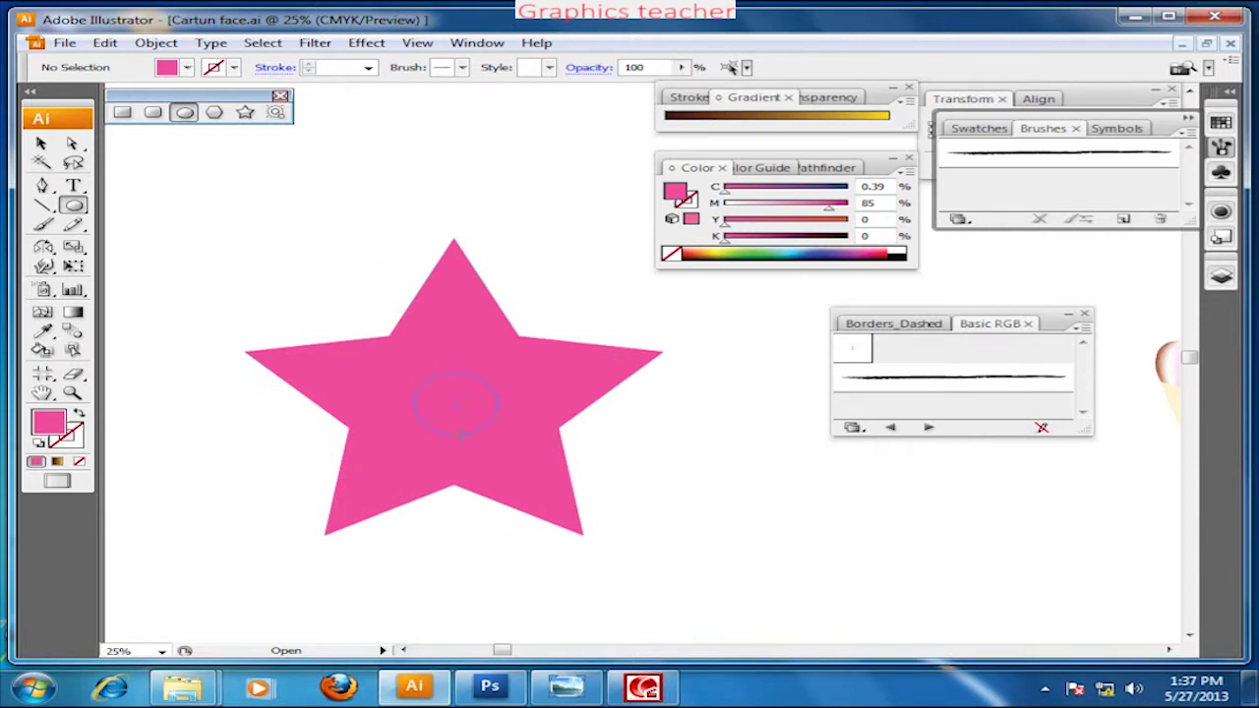
{"action": "left_click_drag", "start_coordinate": [458, 429], "coordinate": [459, 430]}
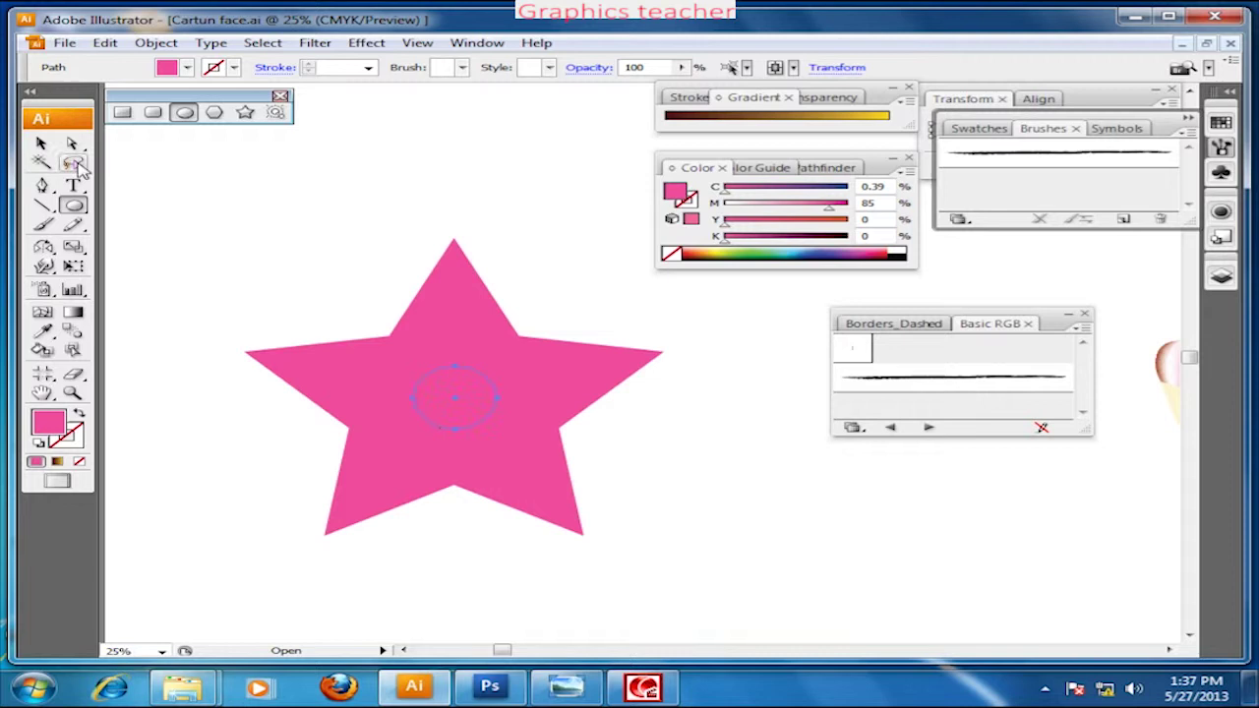
{"action": "left_click", "coordinate": [41, 145]}
{"action": "left_click_drag", "start_coordinate": [827, 209], "coordinate": [721, 204]}
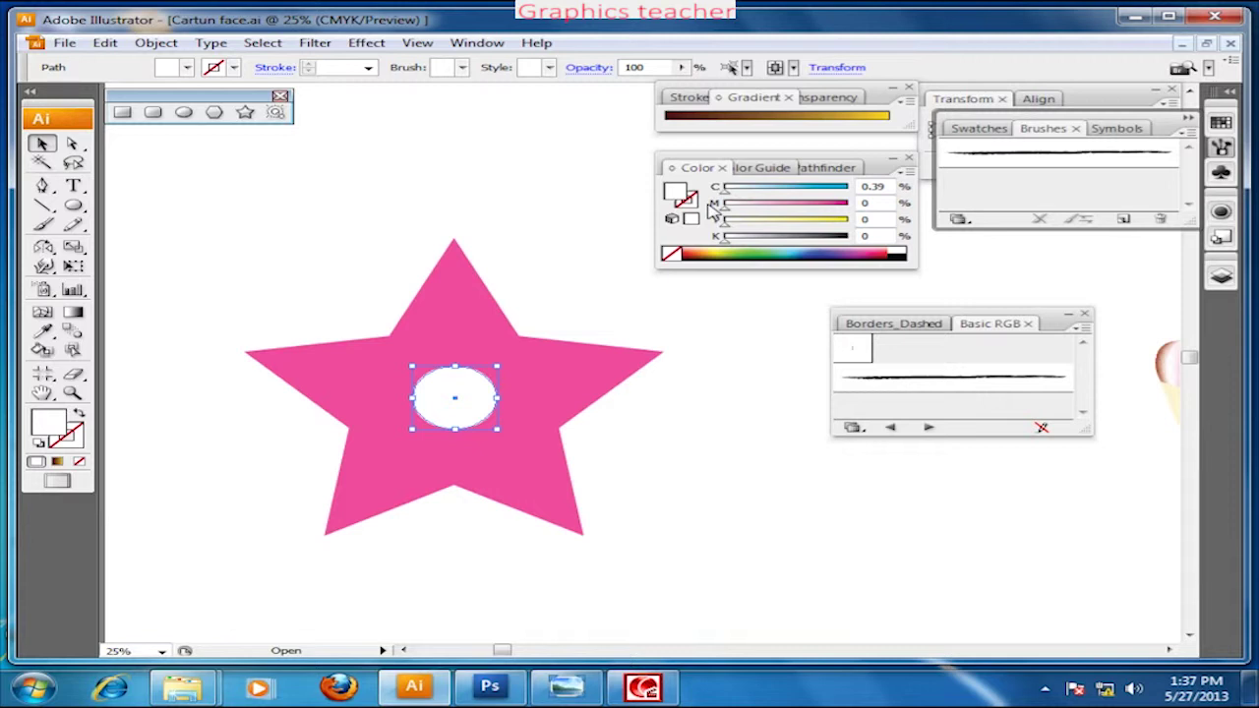
{"action": "left_click", "coordinate": [388, 236]}
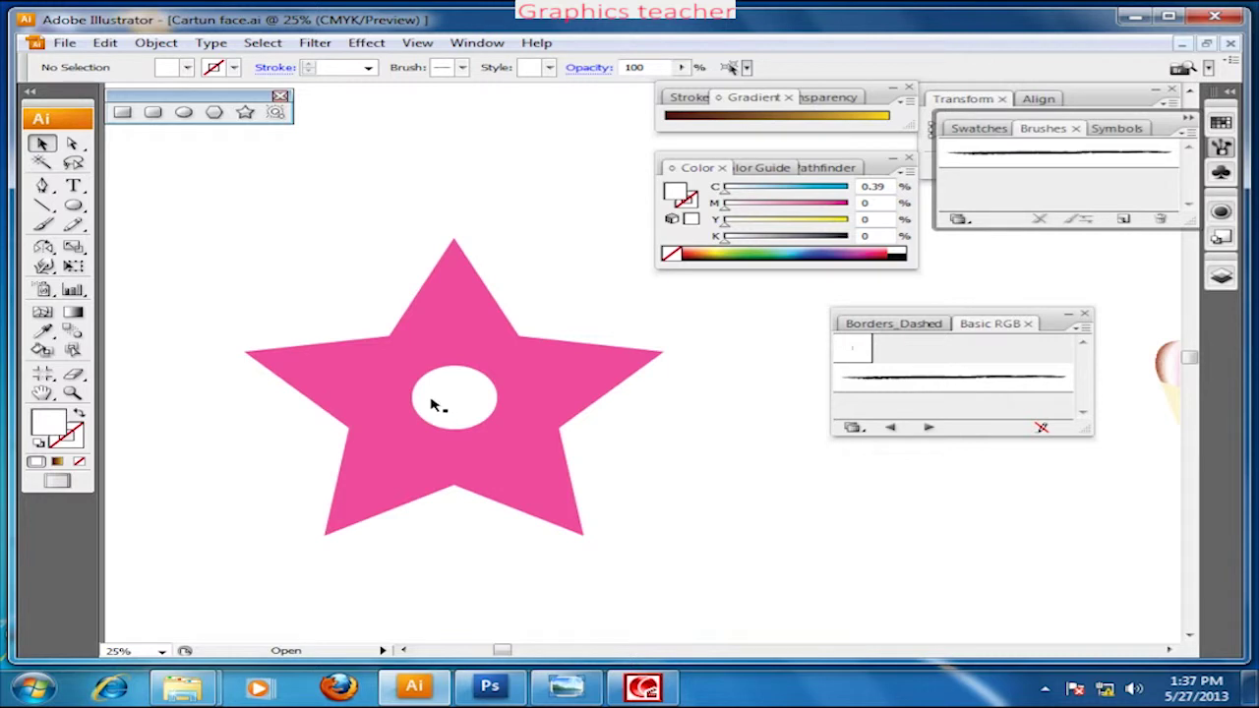
{"action": "key", "text": "ctrl+="}
Blend the centre circle with the star using the Blend tool, then reselect the blend.
{"action": "left_click_drag", "start_coordinate": [495, 354], "coordinate": [553, 379]}
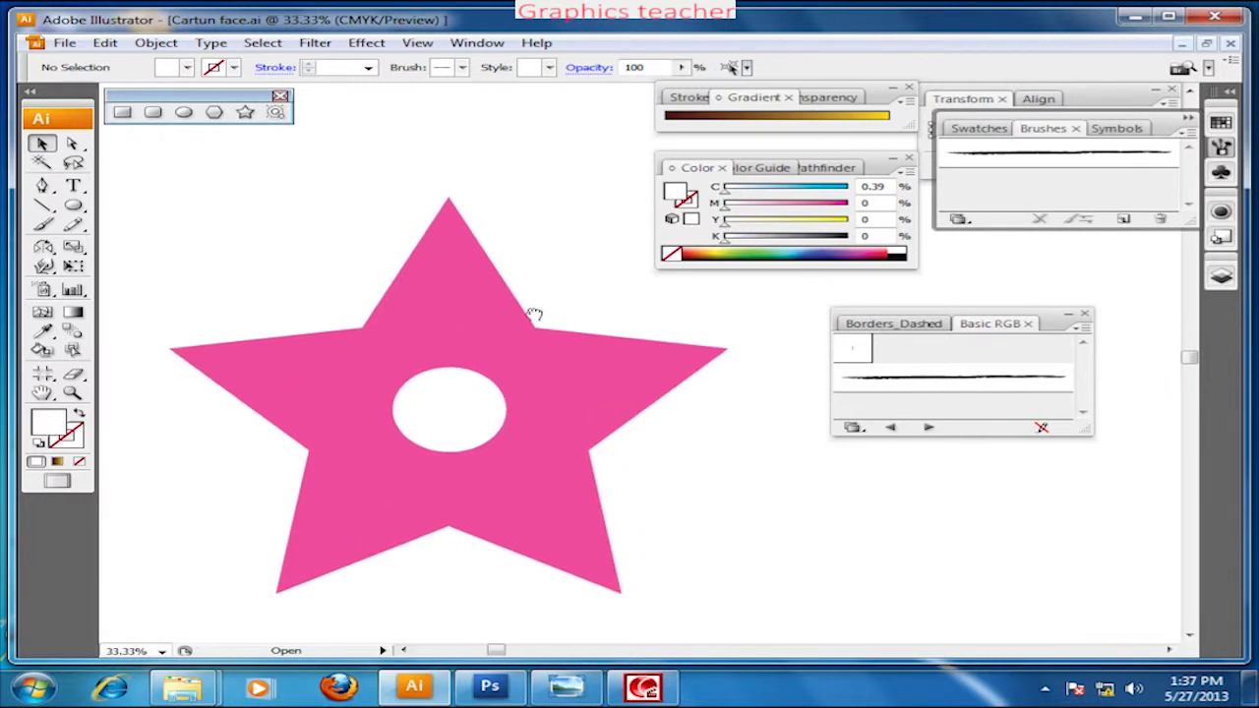
{"action": "left_click", "coordinate": [73, 331]}
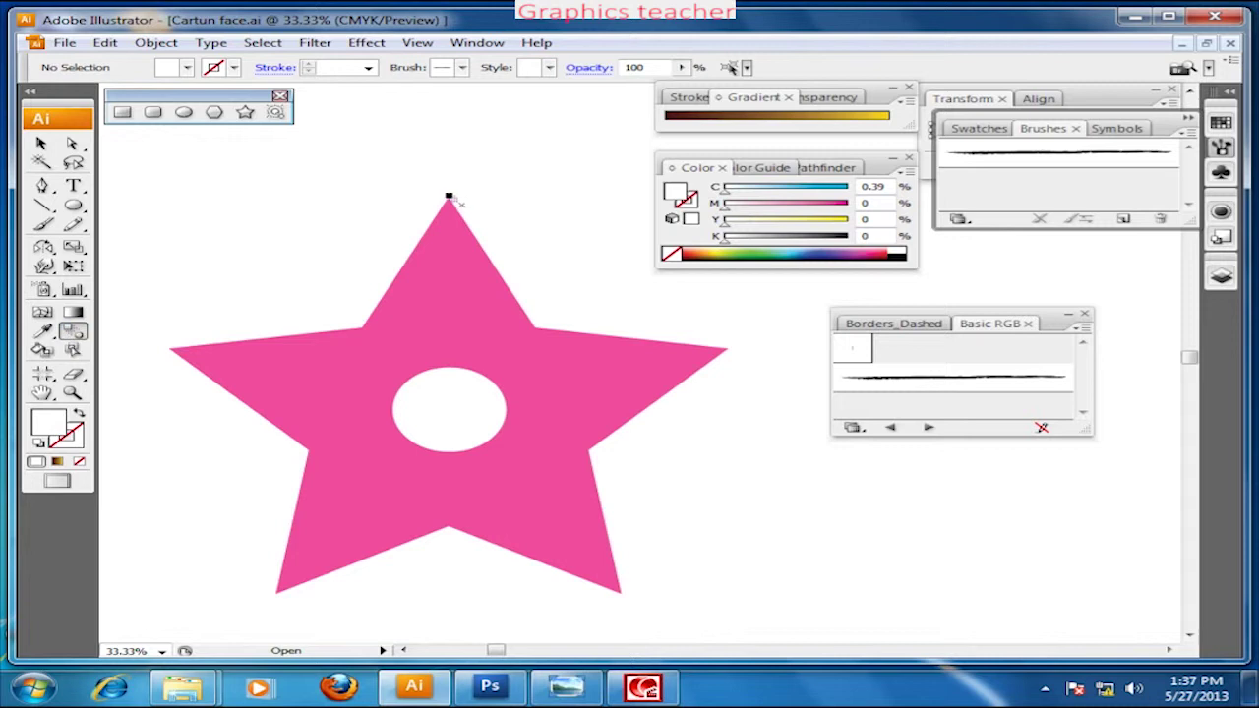
{"action": "left_click", "coordinate": [450, 367]}
{"action": "key", "text": "v"}
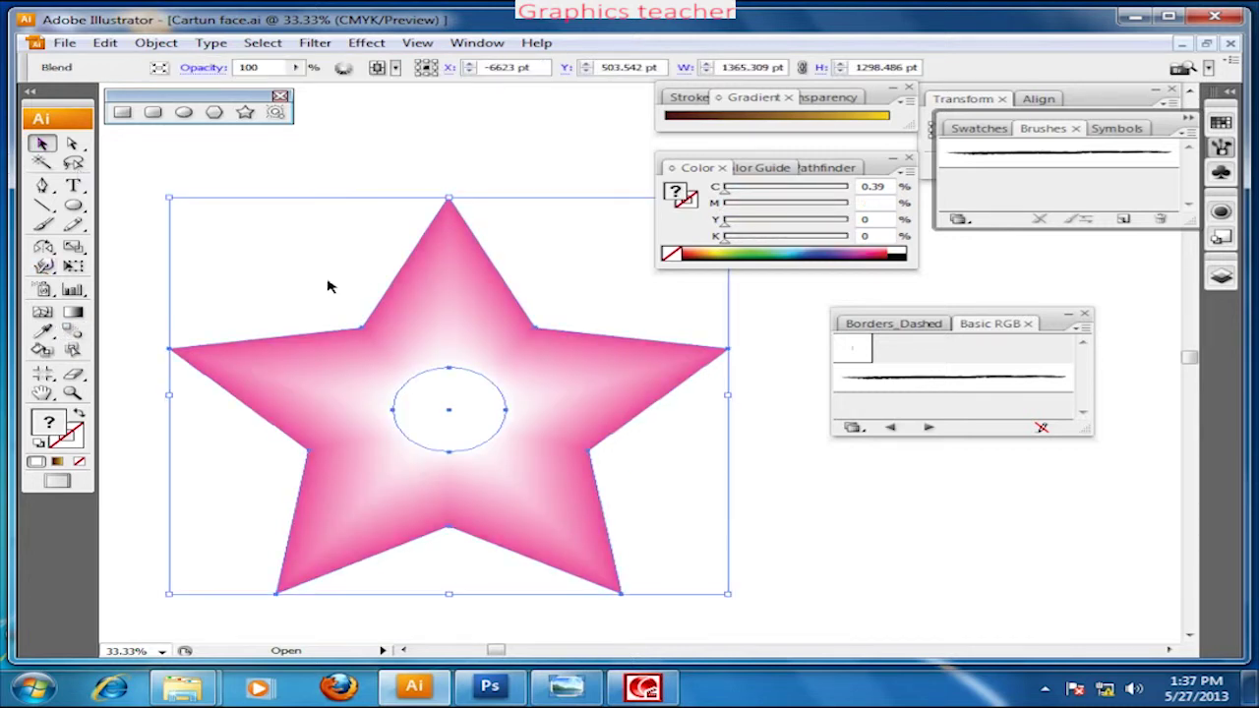
{"action": "left_click", "coordinate": [329, 286]}
{"action": "scroll", "coordinate": [508, 370], "scroll_direction": "down", "scroll_amount": 1}
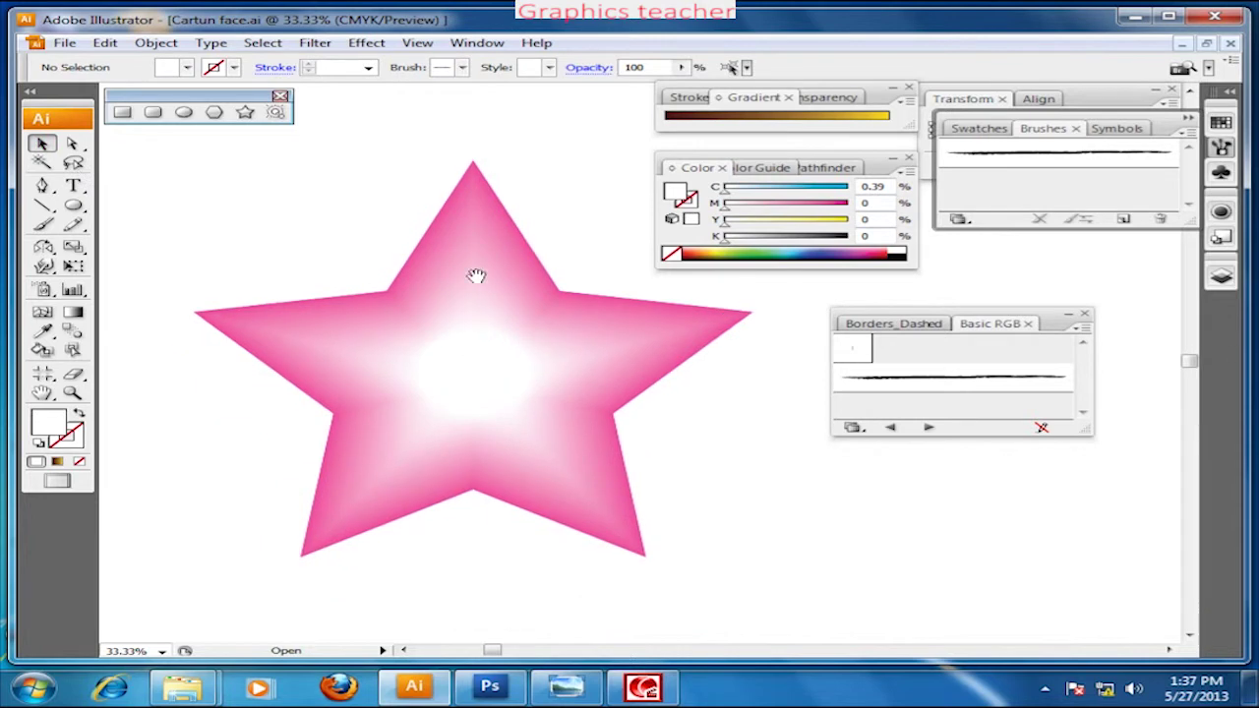
{"action": "scroll", "coordinate": [470, 356], "scroll_direction": "down", "scroll_amount": 1}
{"action": "scroll", "coordinate": [491, 351], "scroll_direction": "down", "scroll_amount": 1}
{"action": "left_click", "coordinate": [458, 329]}
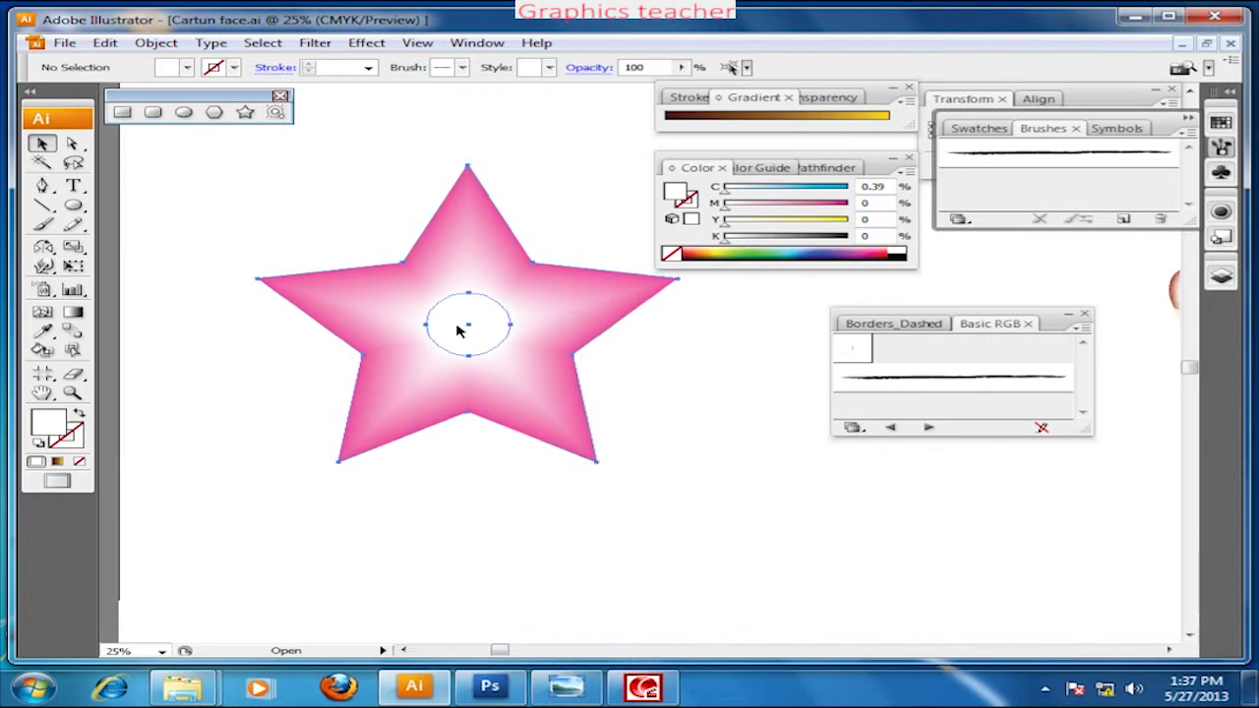
Set Blend Options spacing to Specified Steps with 8 steps and apply it.
{"action": "double_click", "coordinate": [73, 332]}
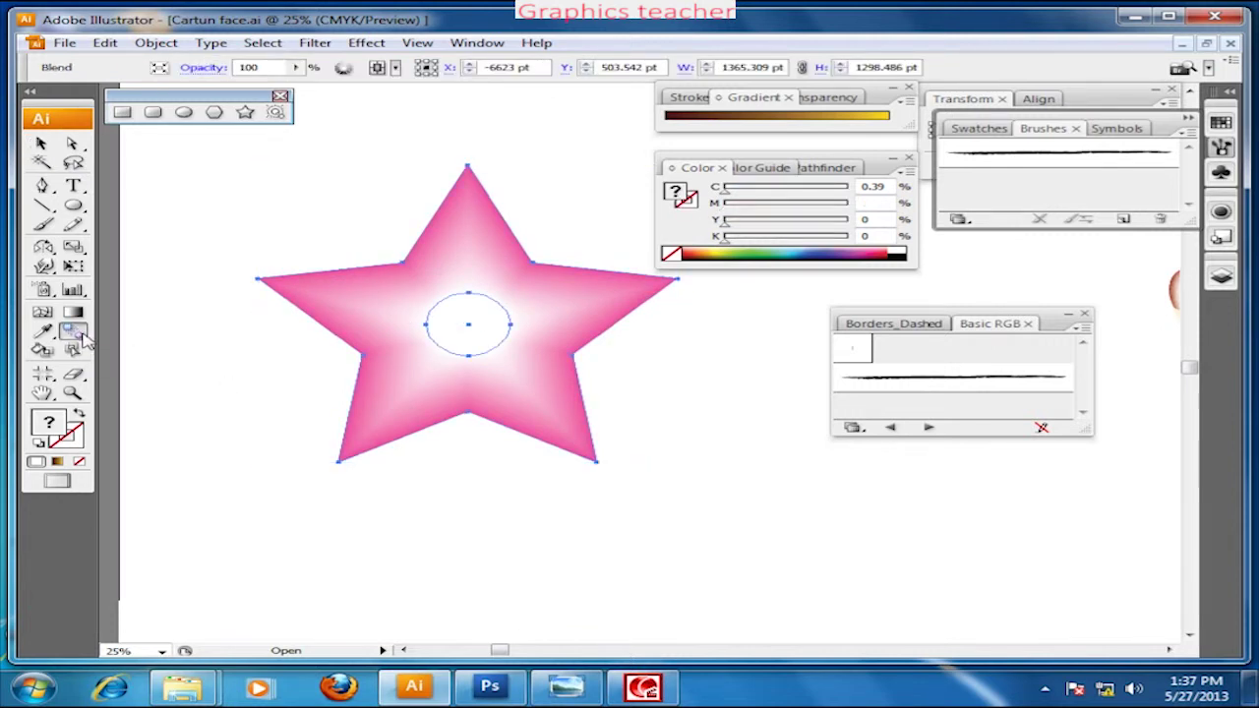
{"action": "left_click_drag", "start_coordinate": [708, 286], "coordinate": [969, 224]}
{"action": "left_click", "coordinate": [897, 252]}
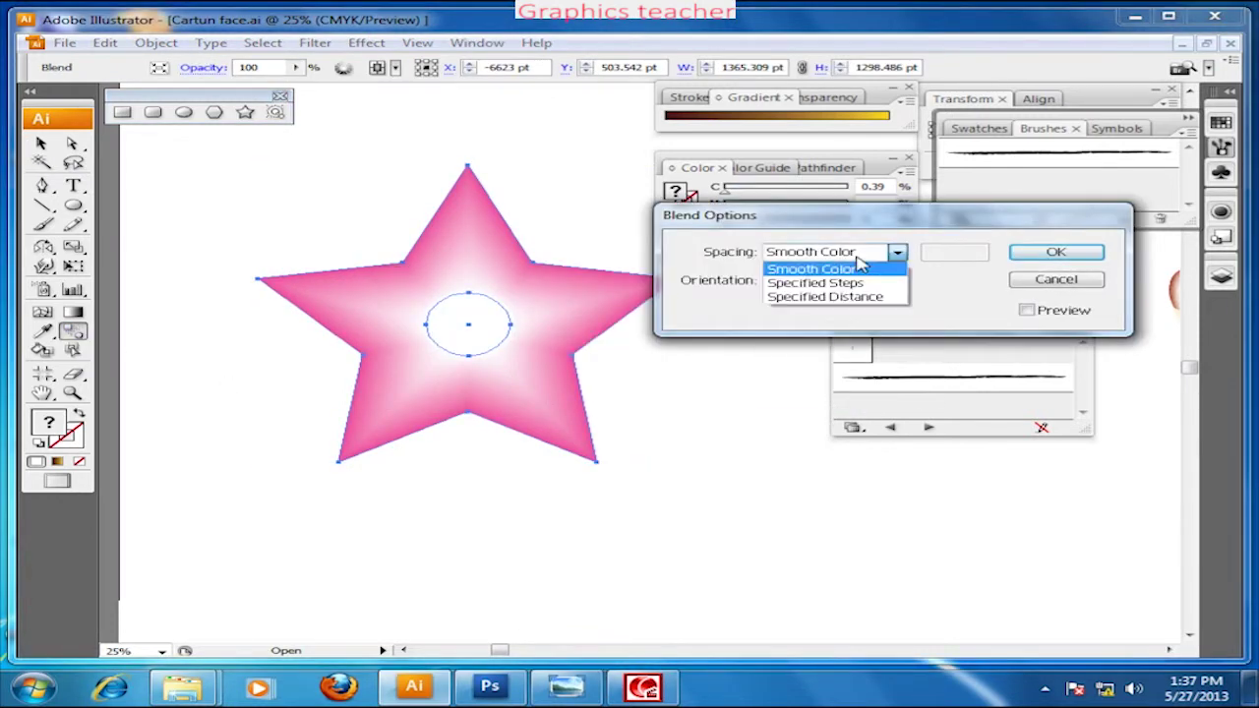
{"action": "left_click", "coordinate": [841, 286]}
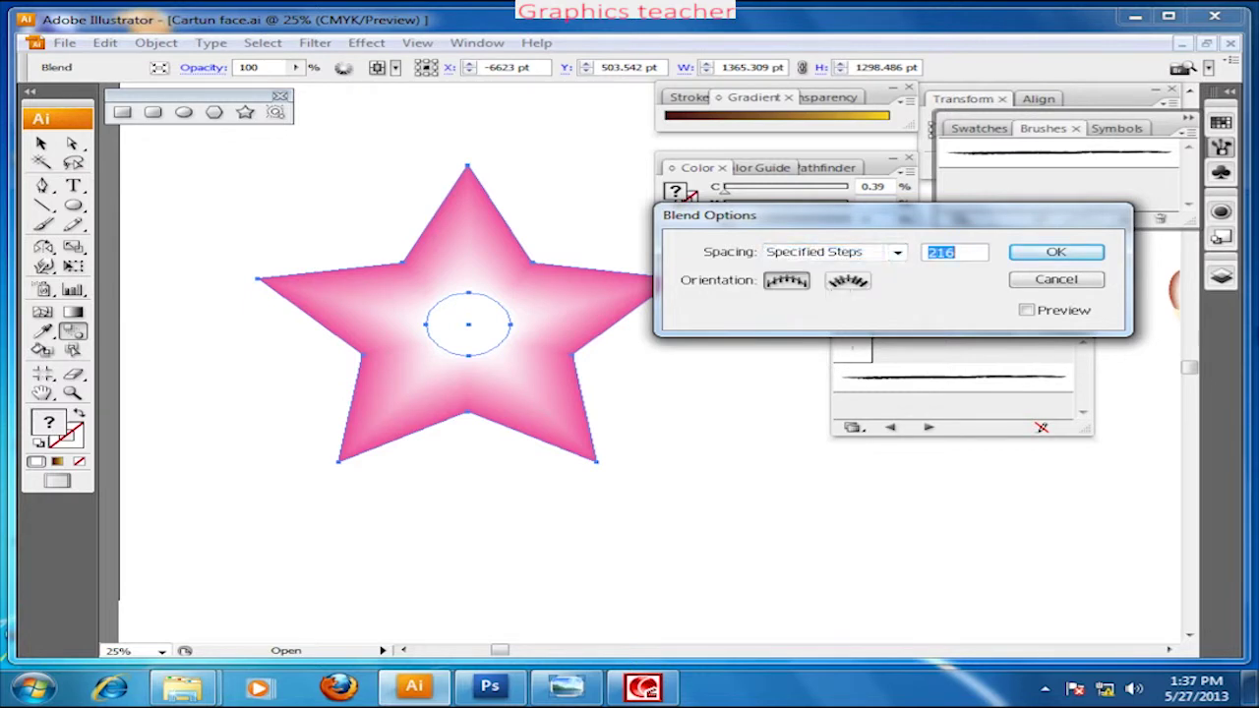
{"action": "type", "text": "10"}
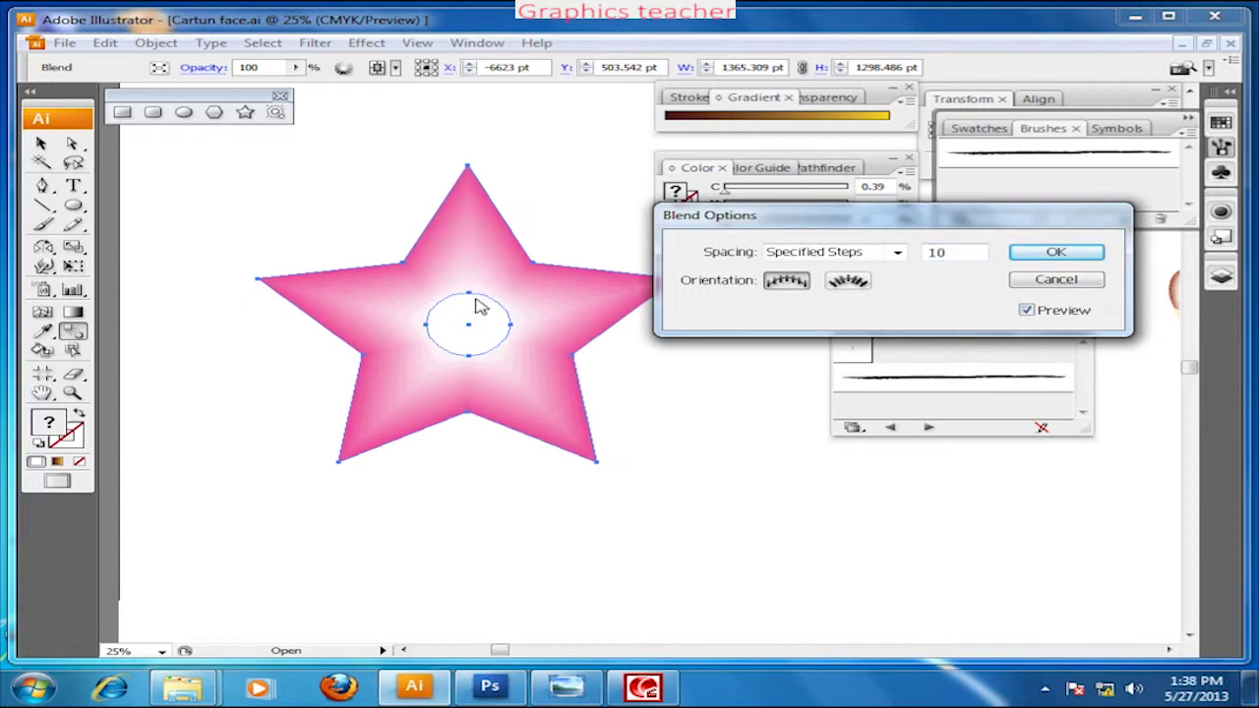
{"action": "double_click", "coordinate": [957, 253]}
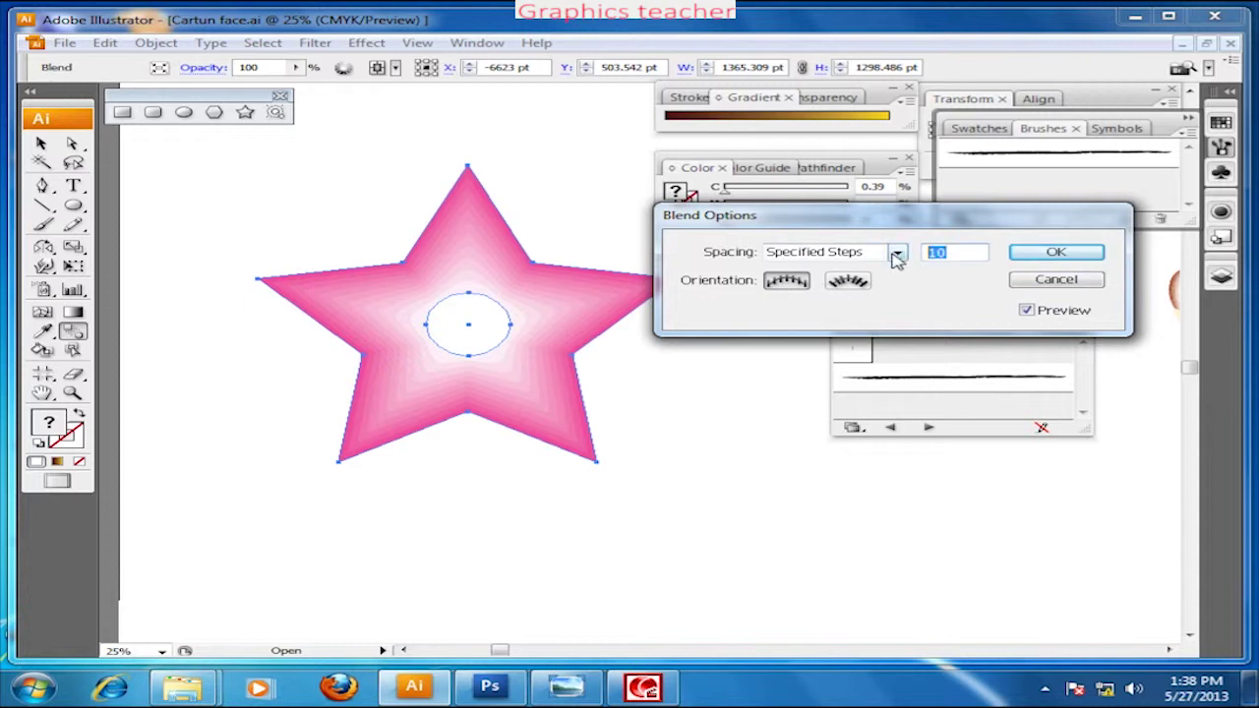
{"action": "type", "text": "8"}
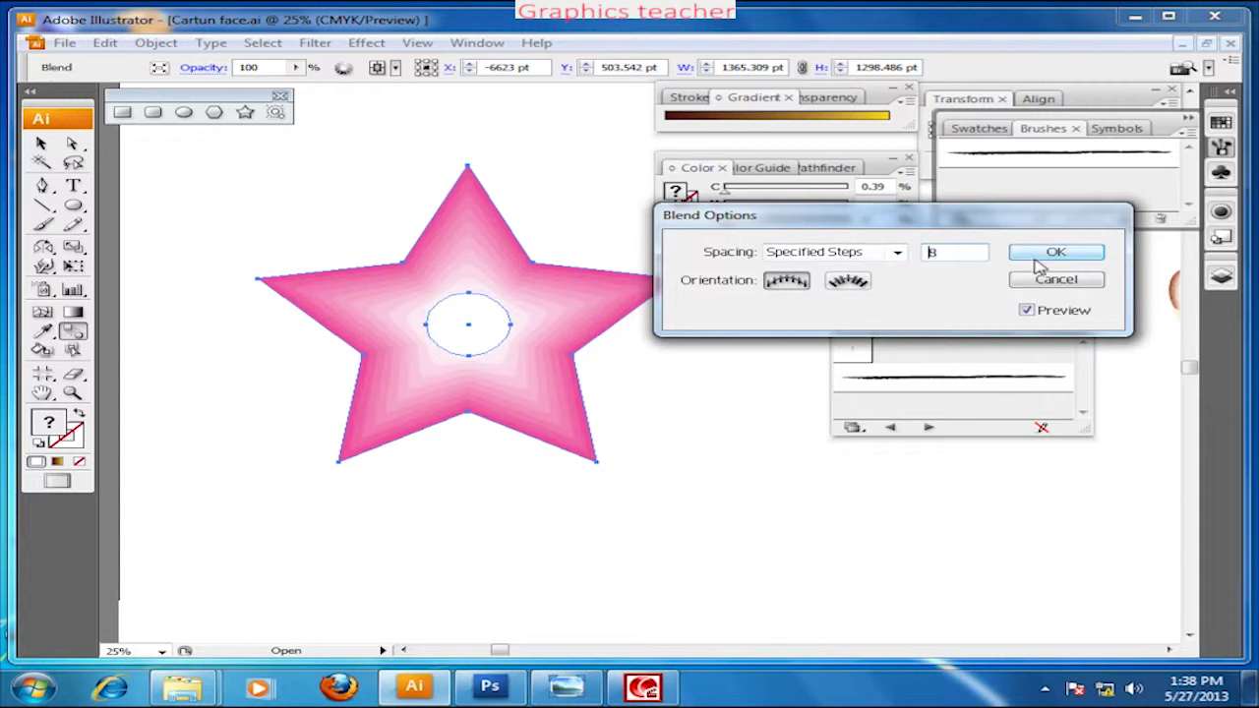
{"action": "left_click", "coordinate": [1048, 254]}
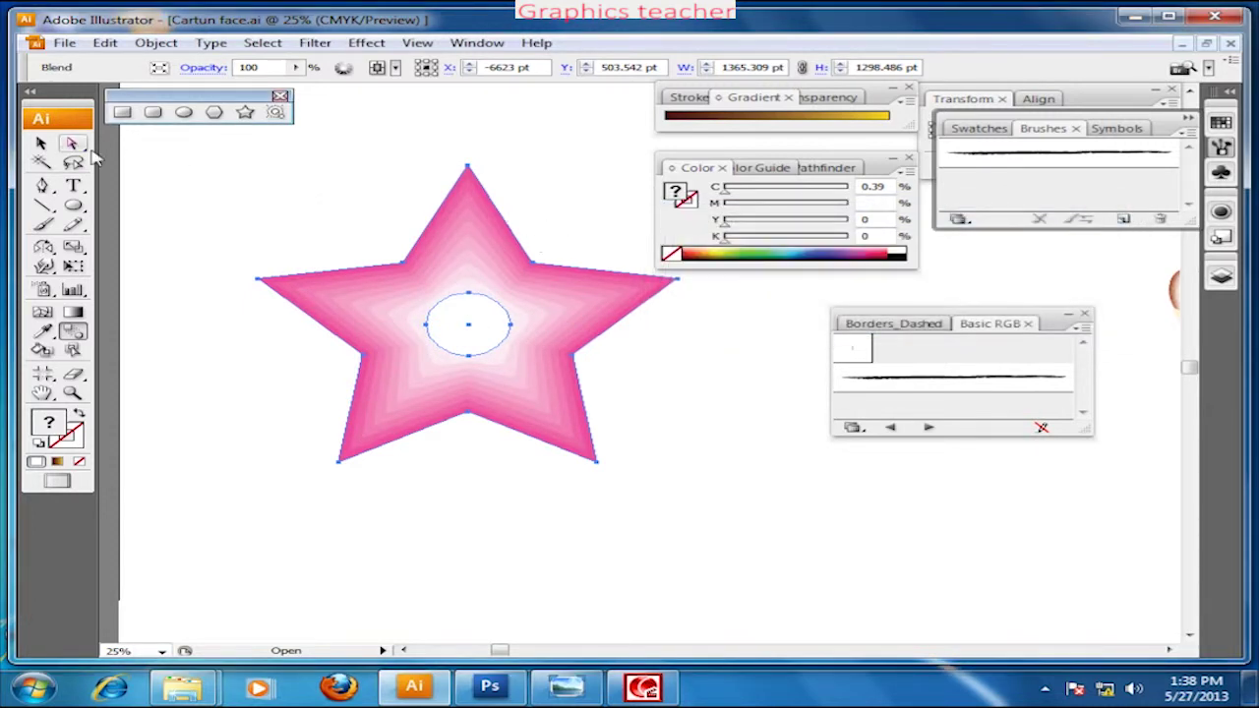
{"action": "left_click", "coordinate": [40, 143]}
{"action": "left_click", "coordinate": [571, 226]}
{"action": "key", "text": "ctrl+plus"}
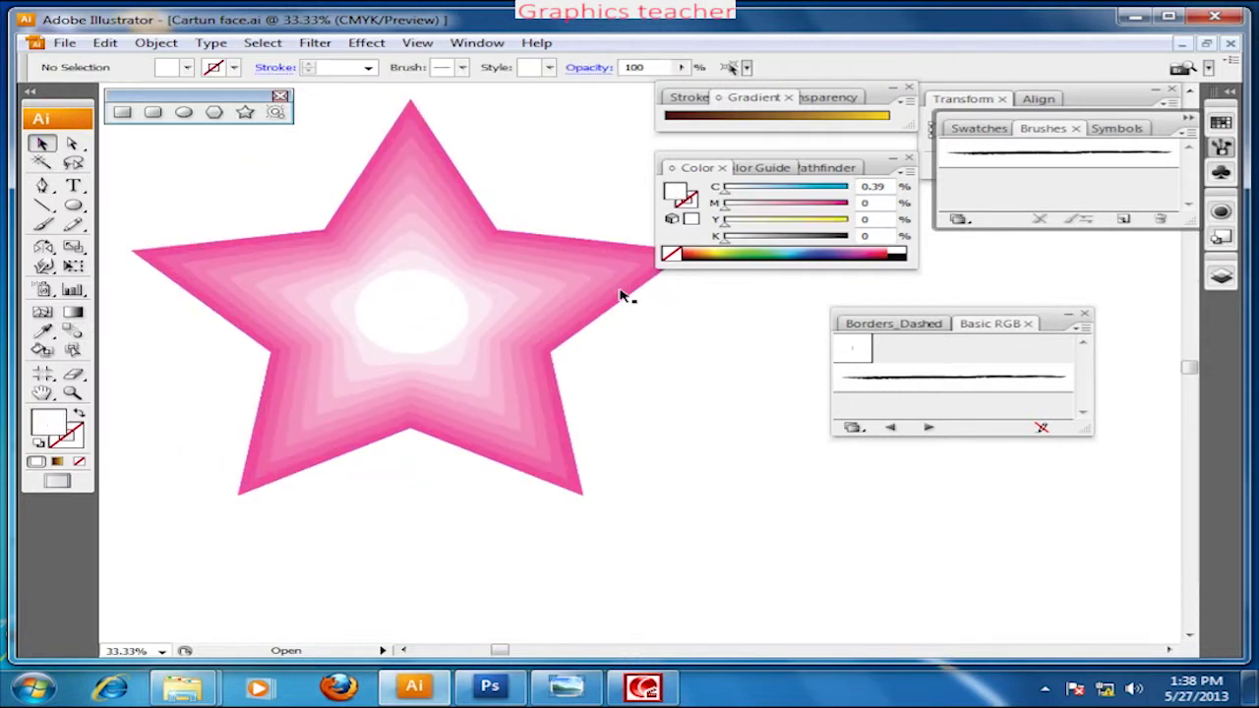
{"action": "mouse_move", "coordinate": [596, 295]}
{"action": "left_mouse_down"}
{"action": "mouse_move", "coordinate": [587, 463]}
{"action": "mouse_move", "coordinate": [596, 364]}
{"action": "mouse_move", "coordinate": [461, 354]}
{"action": "mouse_move", "coordinate": [484, 362]}
{"action": "left_mouse_up"}
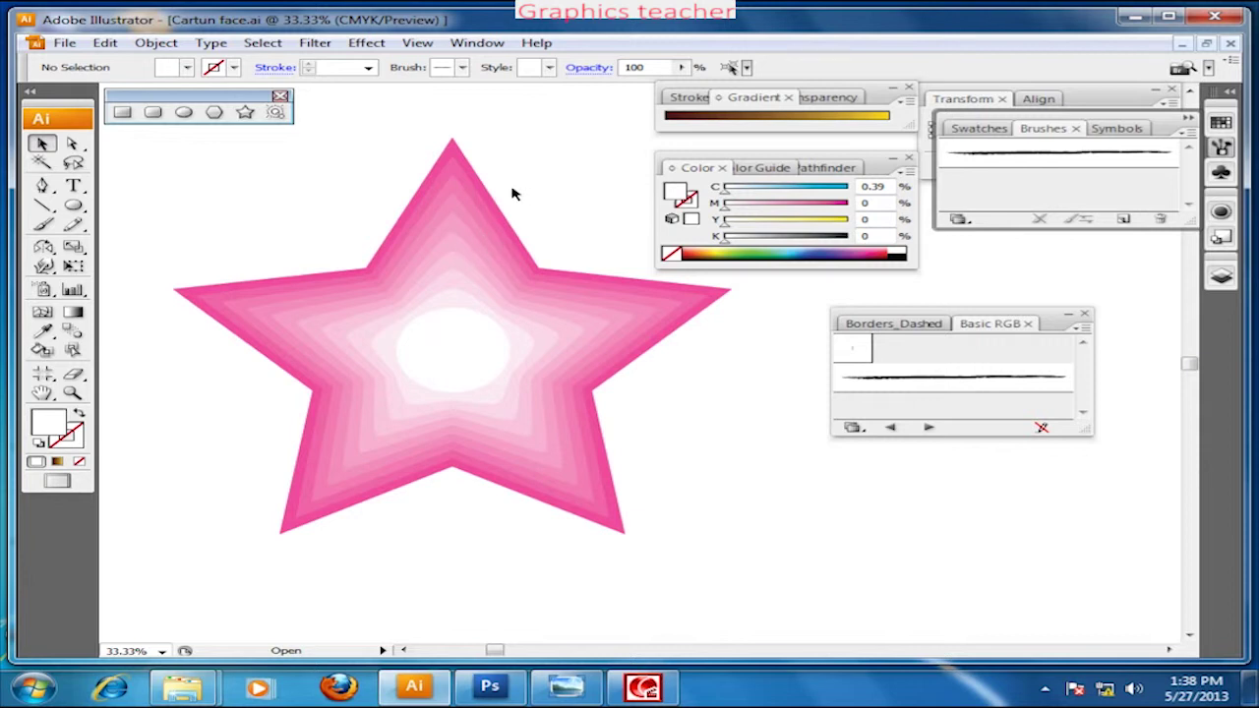
Give the blend's centre circle a near-white fill of 1.96% yellow, after trying green and yellow.
{"action": "left_click", "coordinate": [73, 145]}
{"action": "left_click", "coordinate": [493, 375]}
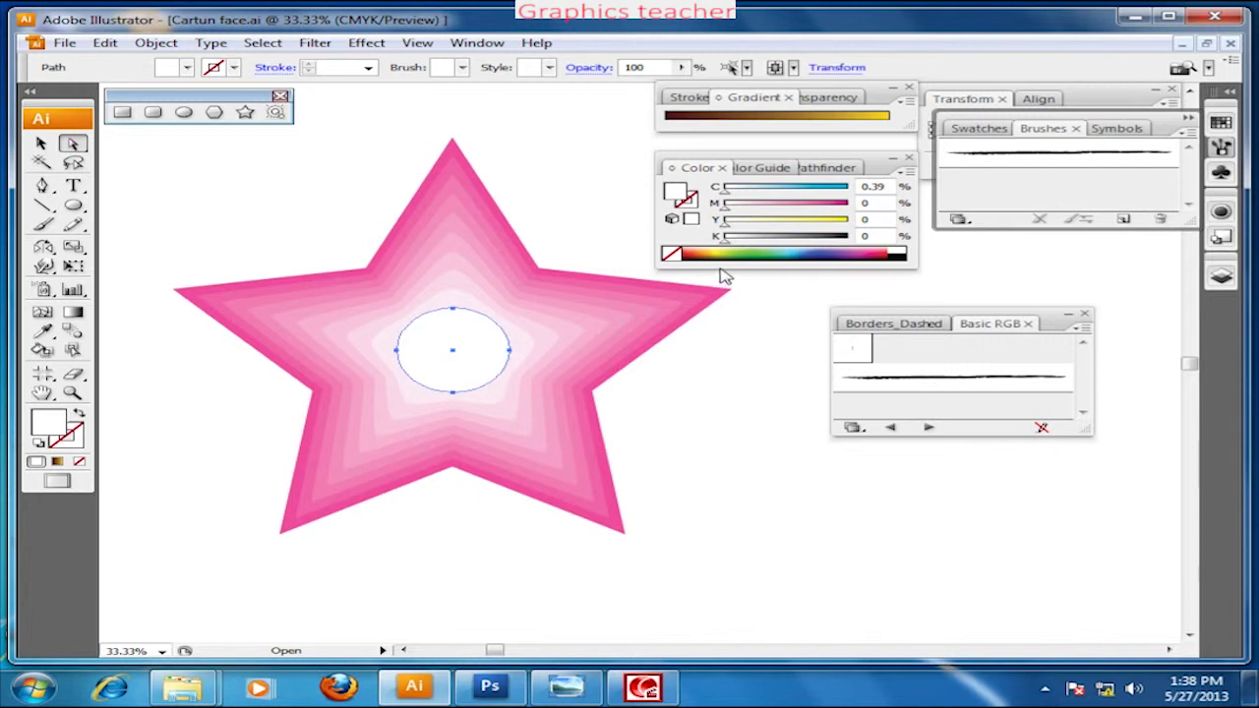
{"action": "left_click", "coordinate": [752, 253]}
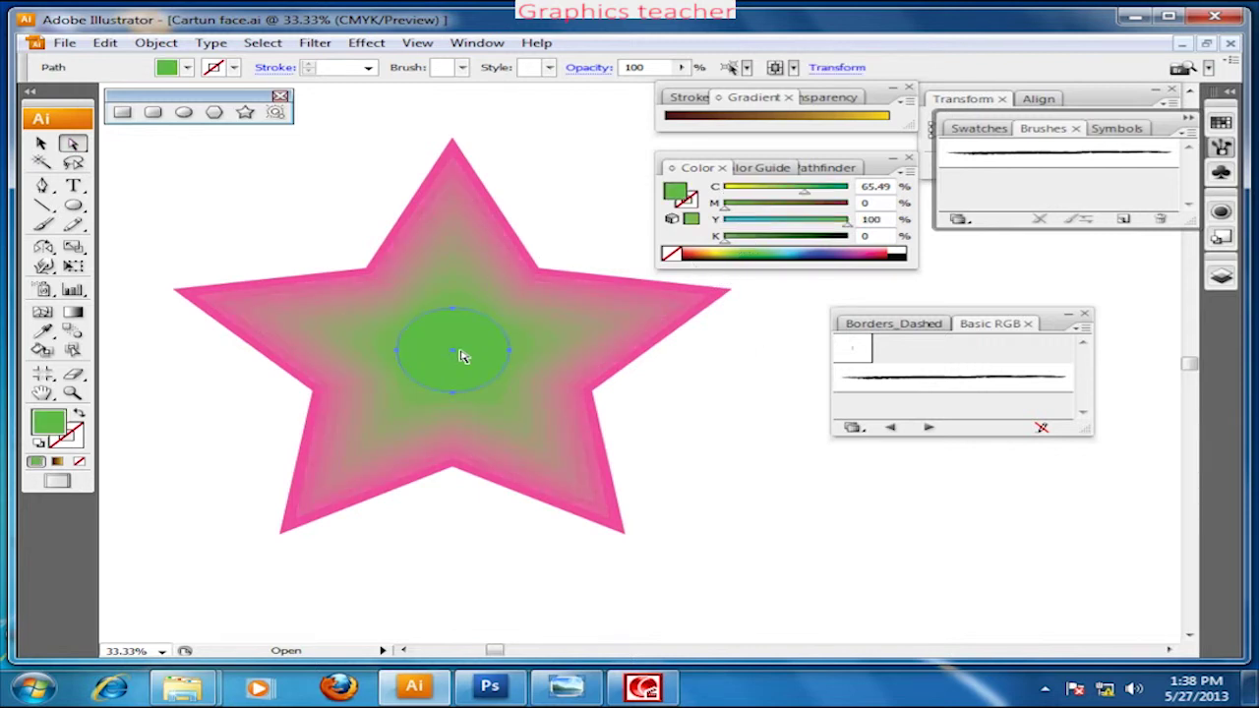
{"action": "left_click", "coordinate": [723, 253]}
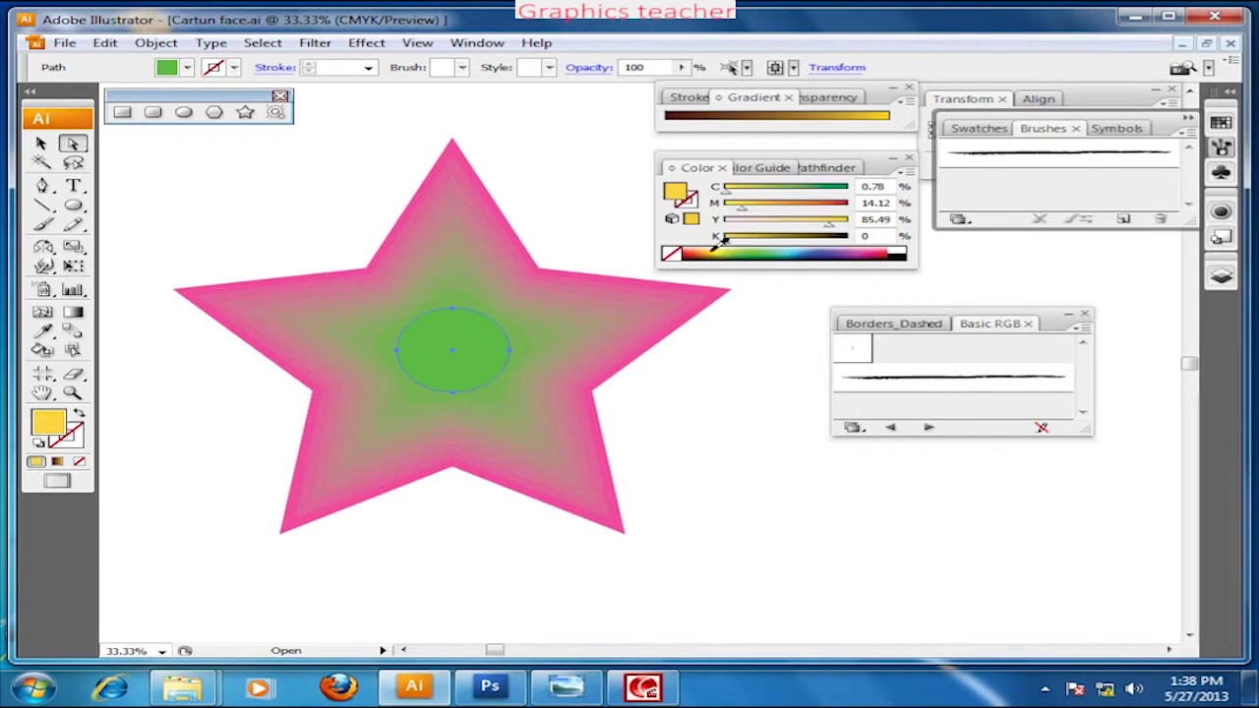
{"action": "left_click", "coordinate": [801, 253]}
{"action": "left_click_drag", "start_coordinate": [791, 192], "coordinate": [725, 193]}
{"action": "left_click", "coordinate": [41, 143]}
{"action": "left_click", "coordinate": [183, 205]}
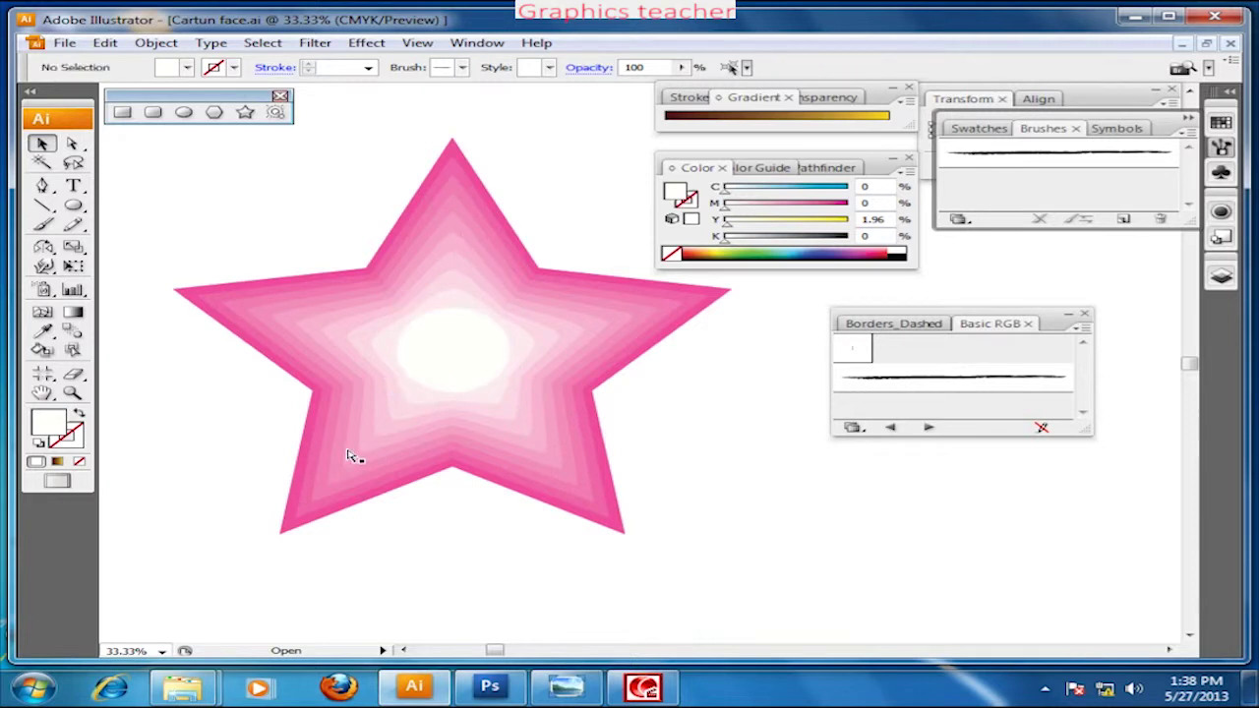
{"action": "key", "text": "ctrl+minus"}
{"action": "key", "text": "ctrl+minus"}
{"action": "key", "text": "ctrl+minus"}
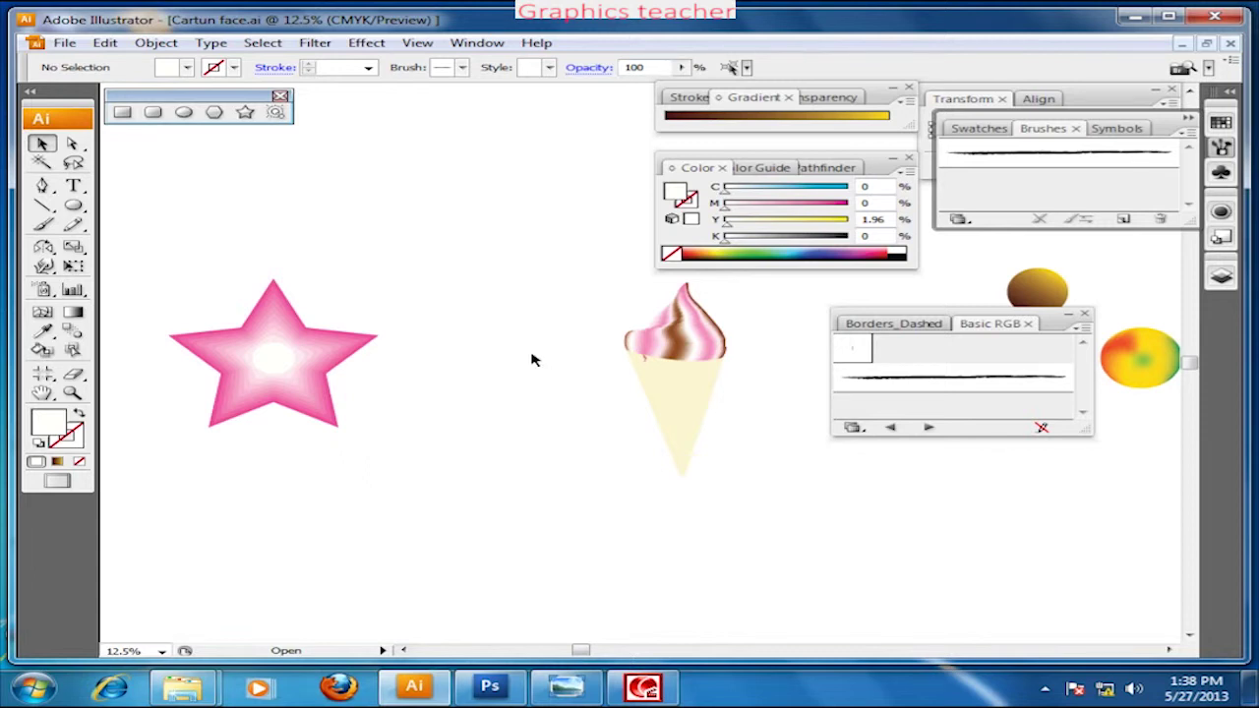
Move the pink star up and to the right beside the ice cream.
{"action": "left_click_drag", "start_coordinate": [268, 435], "coordinate": [111, 509]}
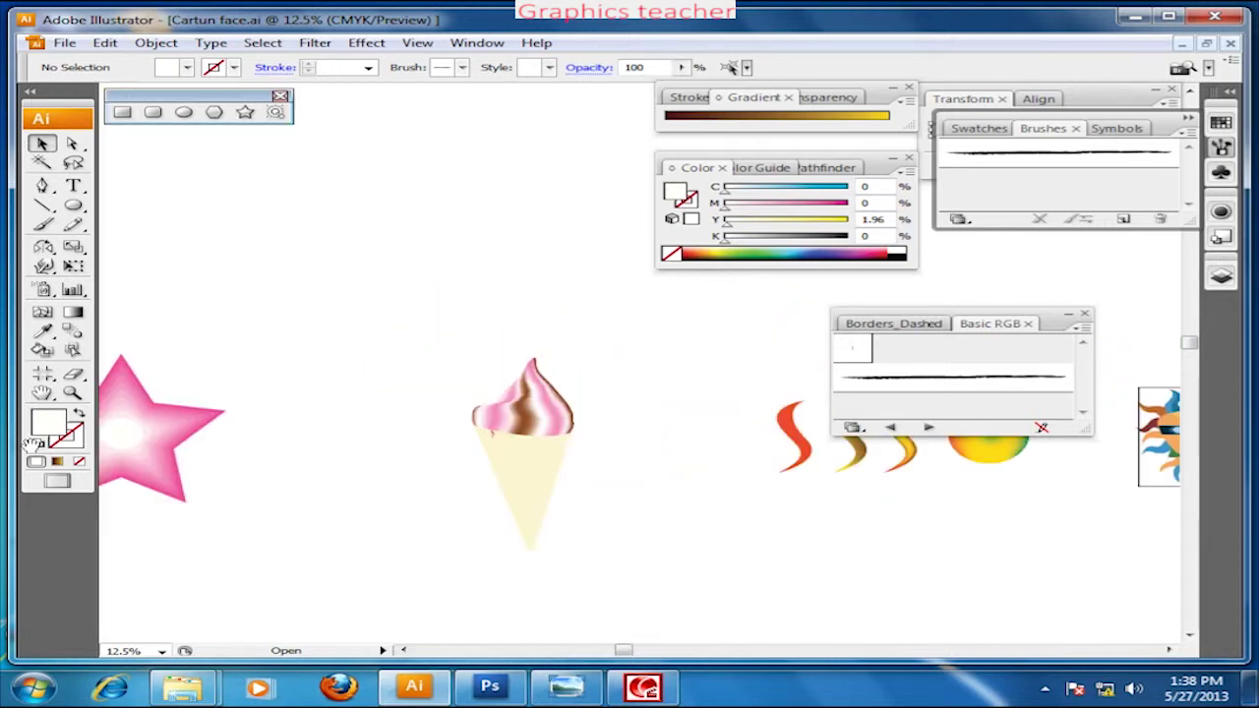
{"action": "mouse_move", "coordinate": [211, 416]}
{"action": "left_mouse_down"}
{"action": "mouse_move", "coordinate": [439, 300]}
{"action": "mouse_move", "coordinate": [319, 403]}
{"action": "mouse_move", "coordinate": [343, 419]}
{"action": "left_mouse_up"}
{"action": "left_click", "coordinate": [478, 328]}
Bring an empty part of the artboard into view at 50% zoom.
{"action": "key", "text": "ctrl+minus"}
{"action": "mouse_move", "coordinate": [751, 318]}
{"action": "left_mouse_down"}
{"action": "mouse_move", "coordinate": [616, 328]}
{"action": "mouse_move", "coordinate": [722, 430]}
{"action": "left_mouse_up"}
{"action": "key", "text": "ctrl+plus"}
{"action": "key", "text": "ctrl+plus"}
{"action": "key", "text": "ctrl+plus"}
{"action": "key", "text": "ctrl+plus"}
{"action": "key", "text": "ctrl+plus"}
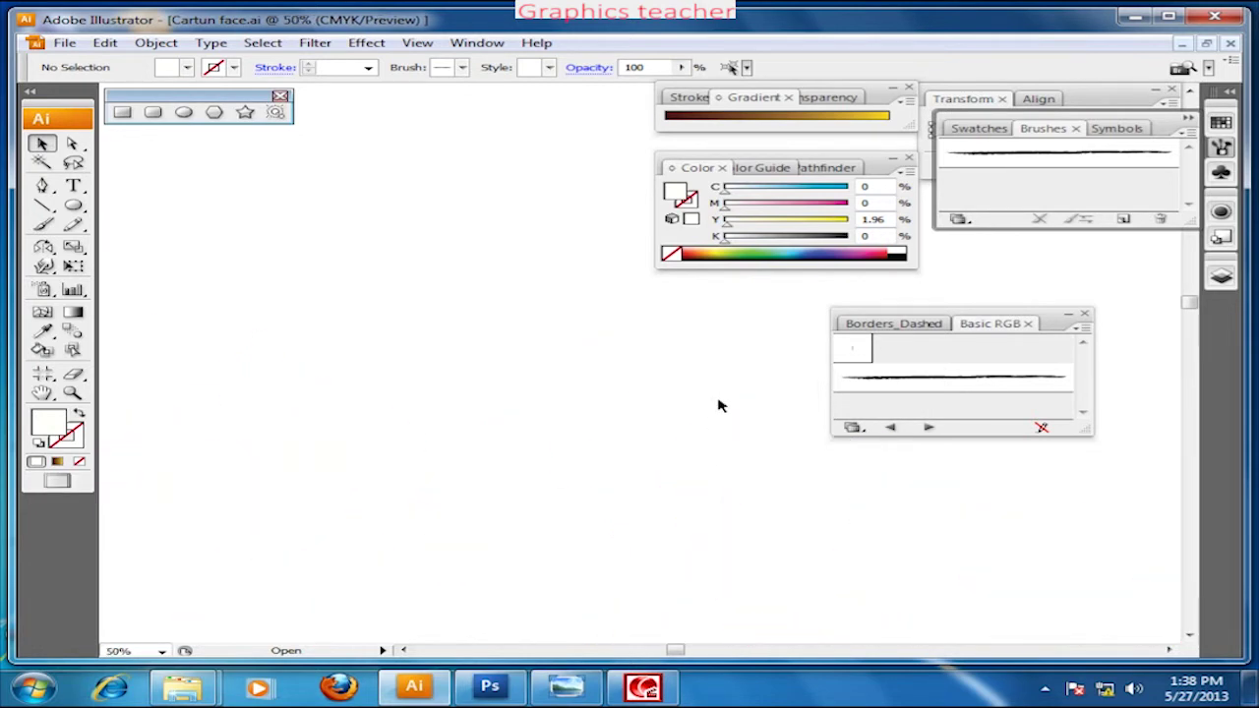
{"action": "left_click", "coordinate": [42, 225]}
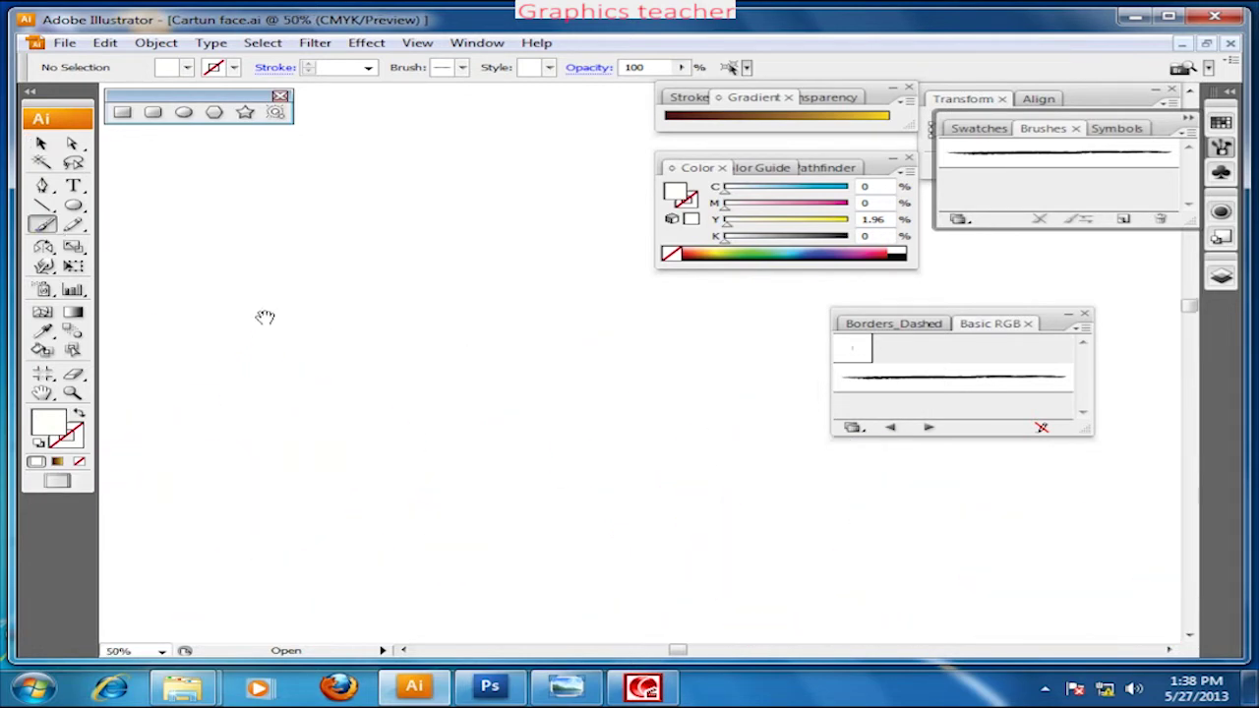
Draw a long wavy pencil curve across the blank area and select it.
{"action": "left_click", "coordinate": [74, 224]}
{"action": "left_click_drag", "start_coordinate": [158, 447], "coordinate": [828, 423]}
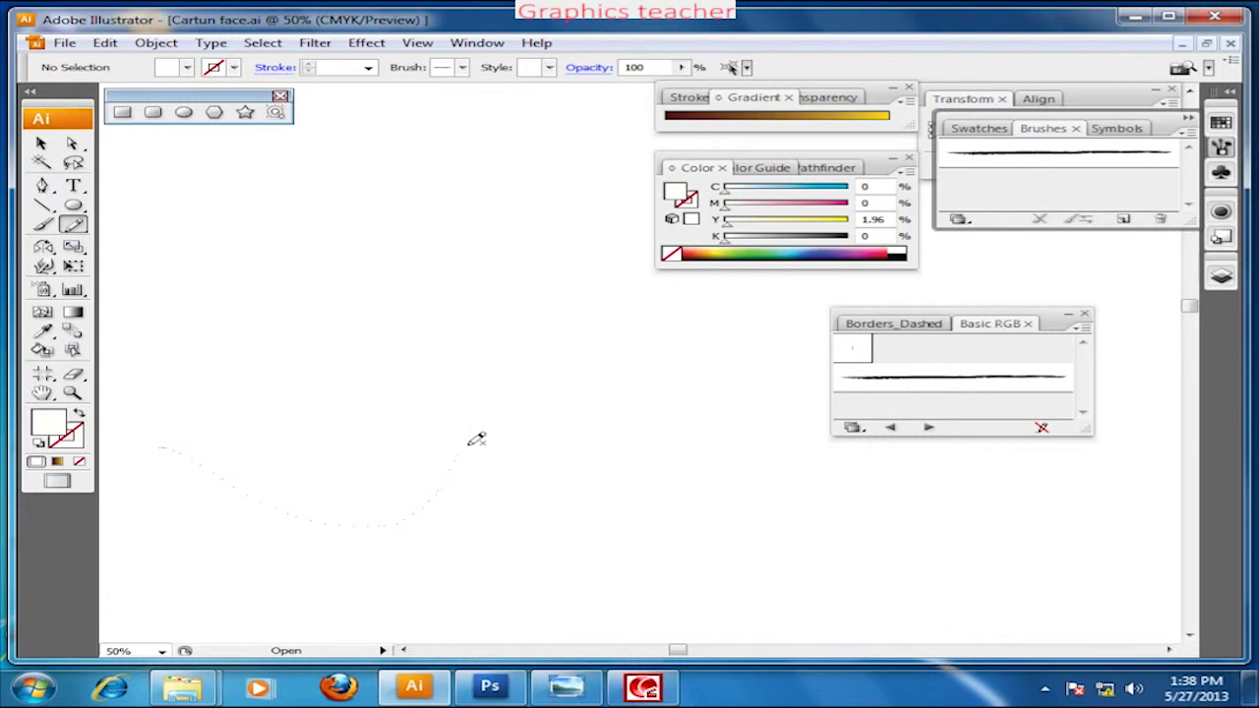
{"action": "left_click", "coordinate": [40, 143]}
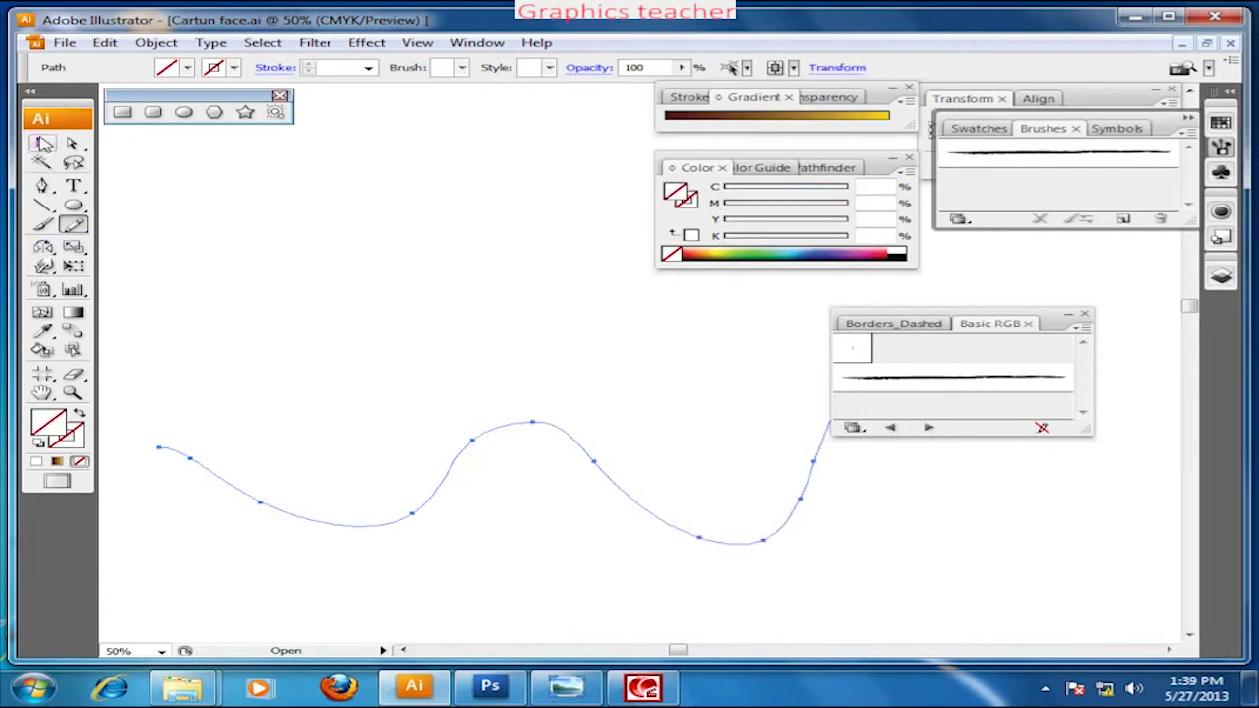
{"action": "left_click_drag", "start_coordinate": [570, 478], "coordinate": [584, 449]}
Give the wavy curve a purple stroke colour, 87388E.
{"action": "double_click", "coordinate": [59, 439]}
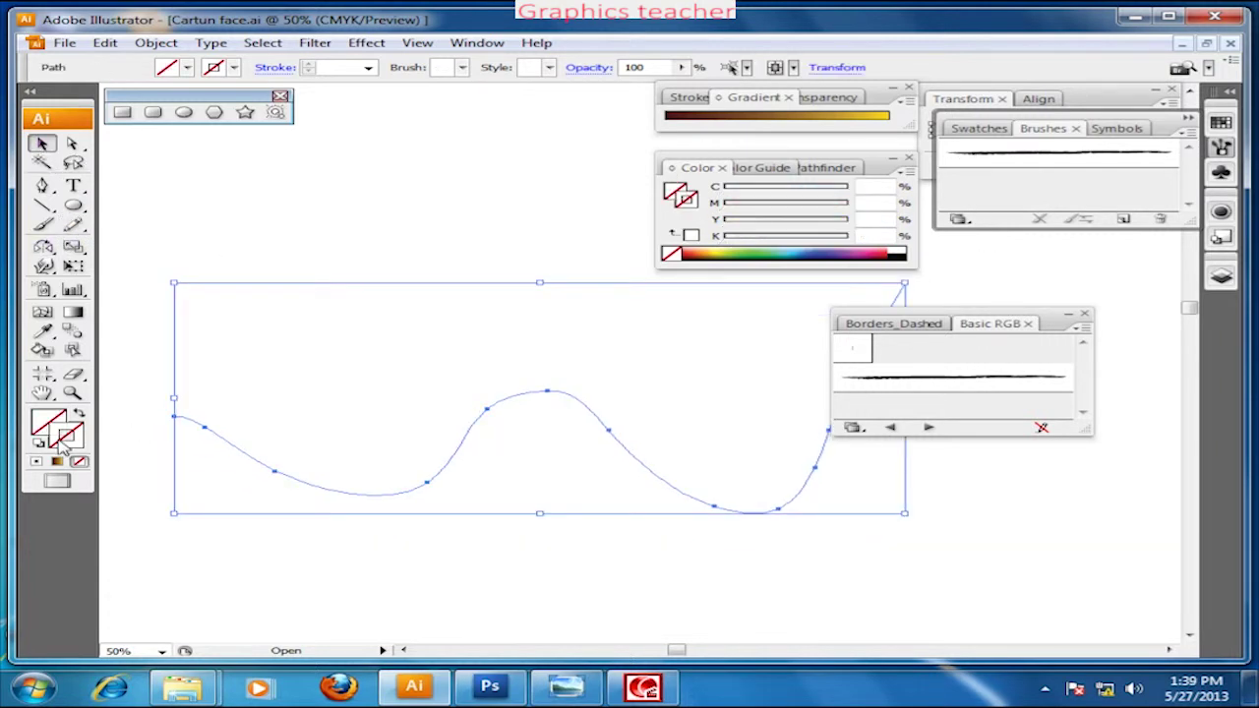
{"action": "left_click", "coordinate": [594, 228]}
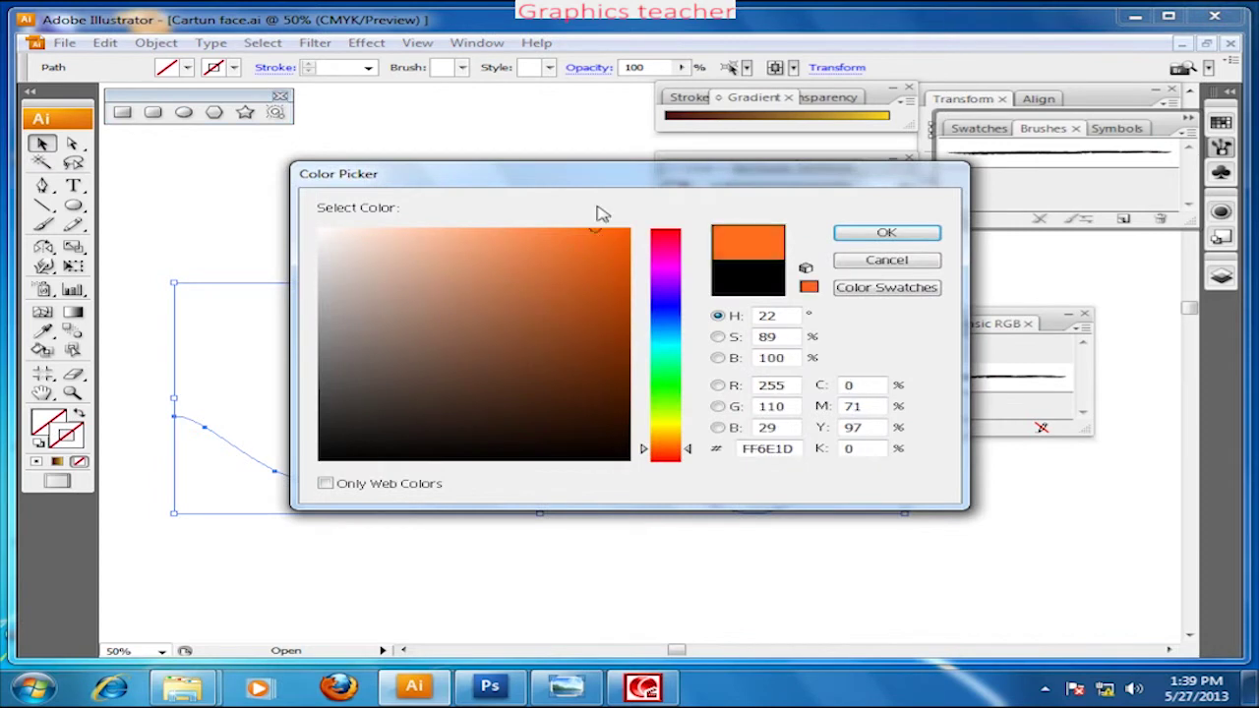
{"action": "left_click", "coordinate": [680, 271]}
{"action": "left_click", "coordinate": [510, 329]}
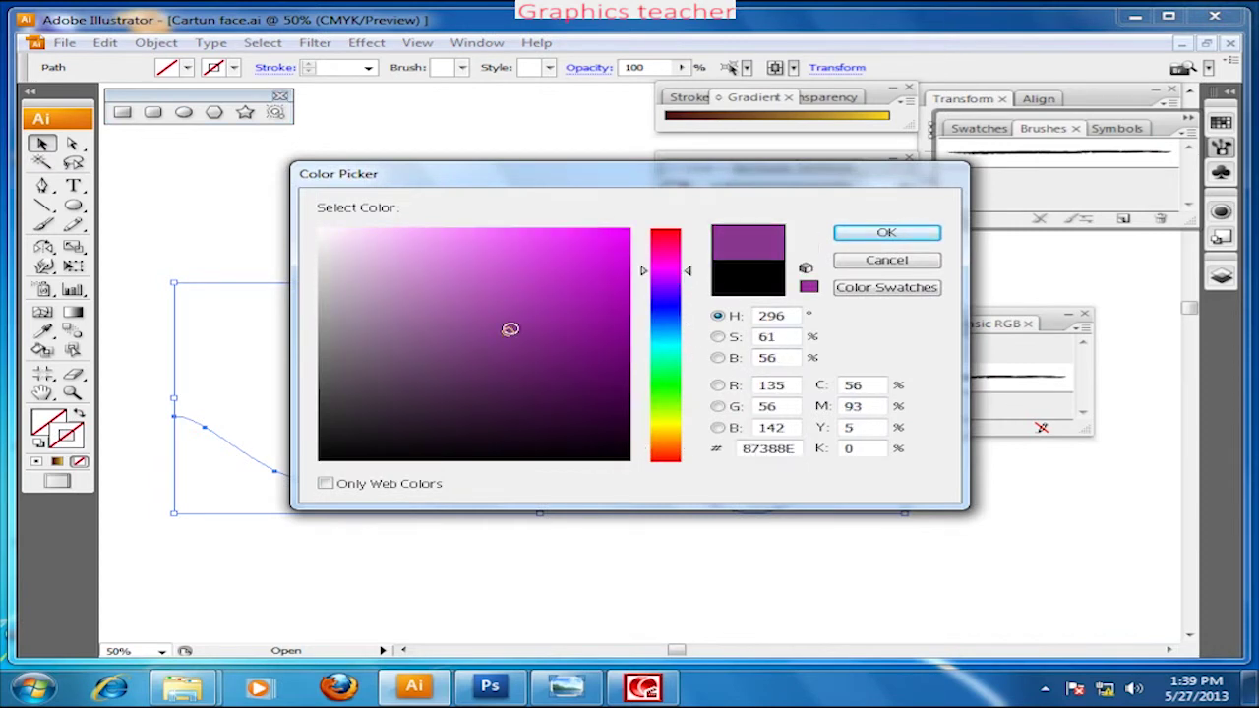
{"action": "left_click", "coordinate": [886, 232]}
{"action": "left_click", "coordinate": [622, 535]}
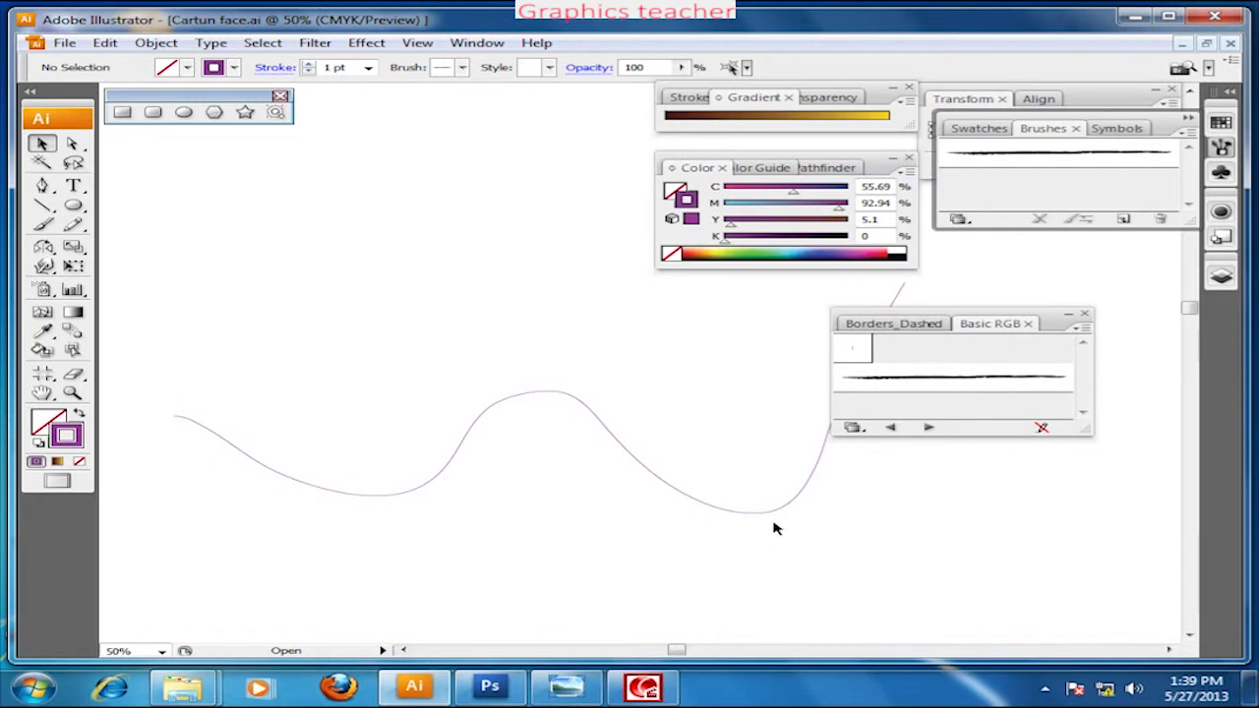
Try several second pencil curves, undoing each attempt.
{"action": "key", "text": "ctrl+minus"}
{"action": "left_click", "coordinate": [73, 225]}
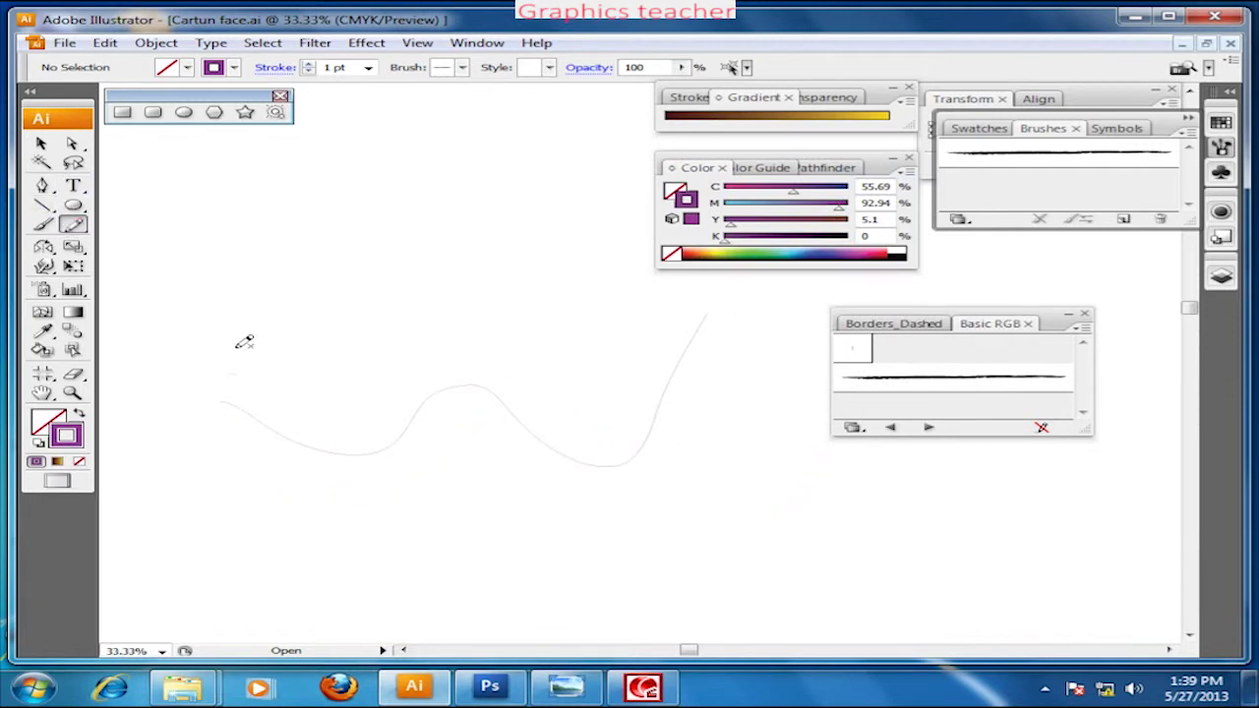
{"action": "mouse_move", "coordinate": [220, 459]}
{"action": "left_mouse_down"}
{"action": "mouse_move", "coordinate": [629, 391]}
{"action": "mouse_move", "coordinate": [659, 401]}
{"action": "left_mouse_up"}
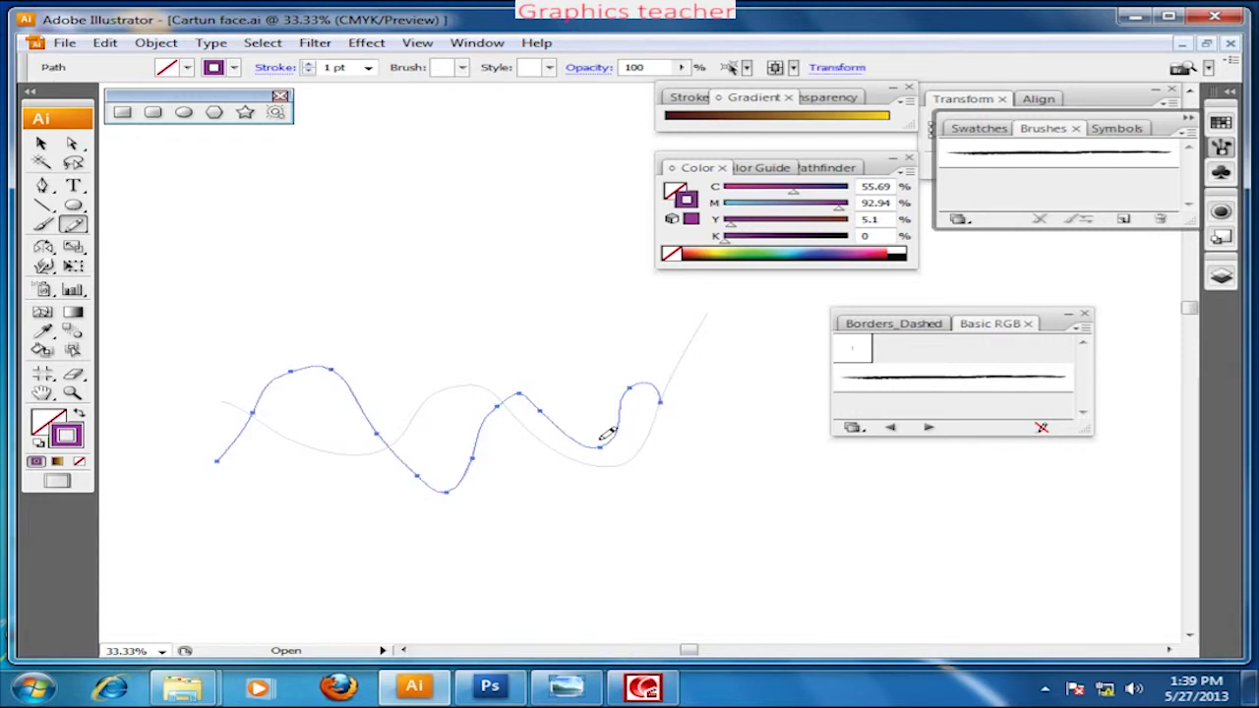
{"action": "key", "text": "ctrl+z"}
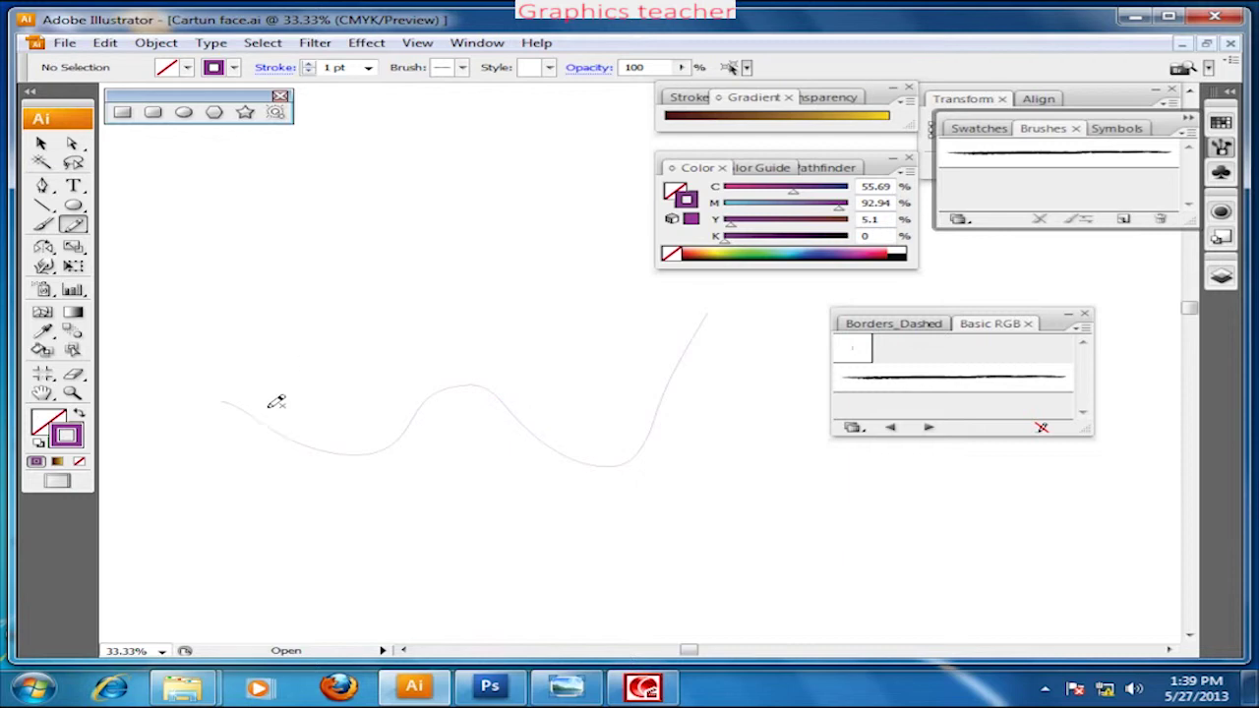
{"action": "left_click_drag", "start_coordinate": [214, 453], "coordinate": [799, 430]}
{"action": "key", "text": "ctrl+z"}
{"action": "mouse_move", "coordinate": [765, 340]}
{"action": "left_mouse_down"}
{"action": "mouse_move", "coordinate": [154, 466]}
{"action": "mouse_move", "coordinate": [365, 359]}
{"action": "mouse_move", "coordinate": [773, 394]}
{"action": "mouse_move", "coordinate": [667, 348]}
{"action": "mouse_move", "coordinate": [377, 436]}
{"action": "mouse_move", "coordinate": [156, 462]}
{"action": "left_mouse_up"}
{"action": "key", "text": "ctrl+z"}
{"action": "key", "text": "ctrl+z"}
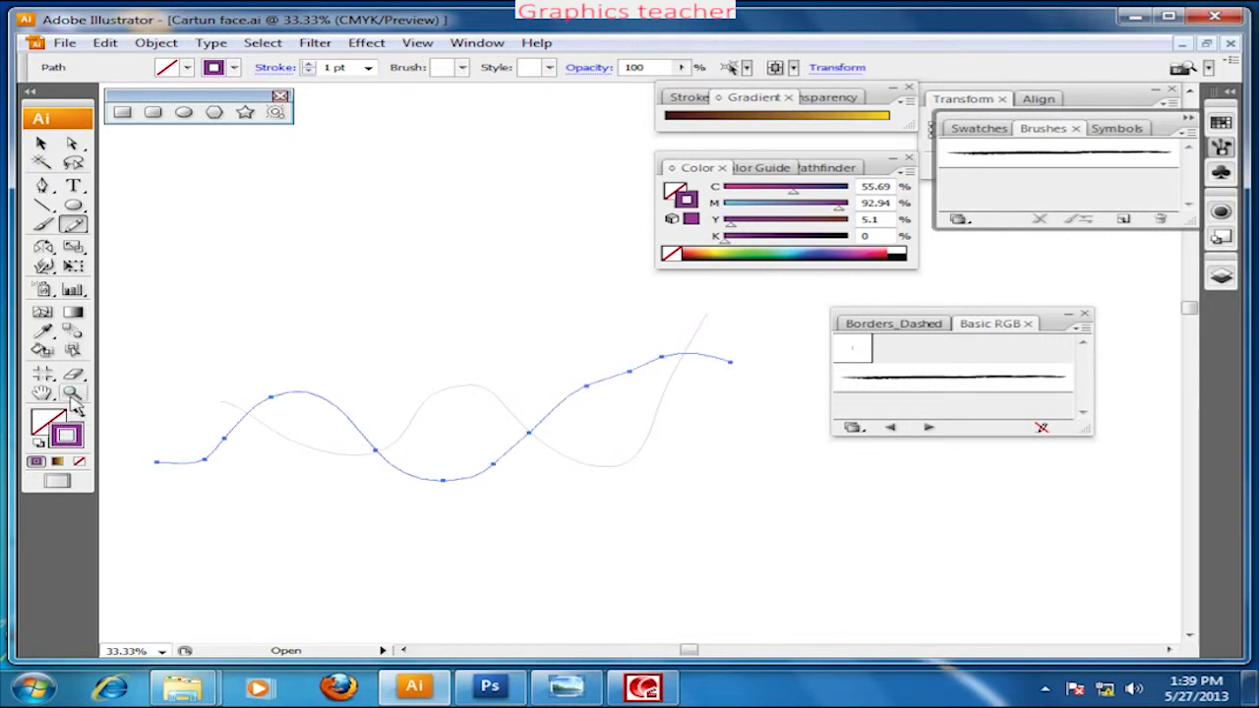
{"action": "key", "text": "ctrl+z"}
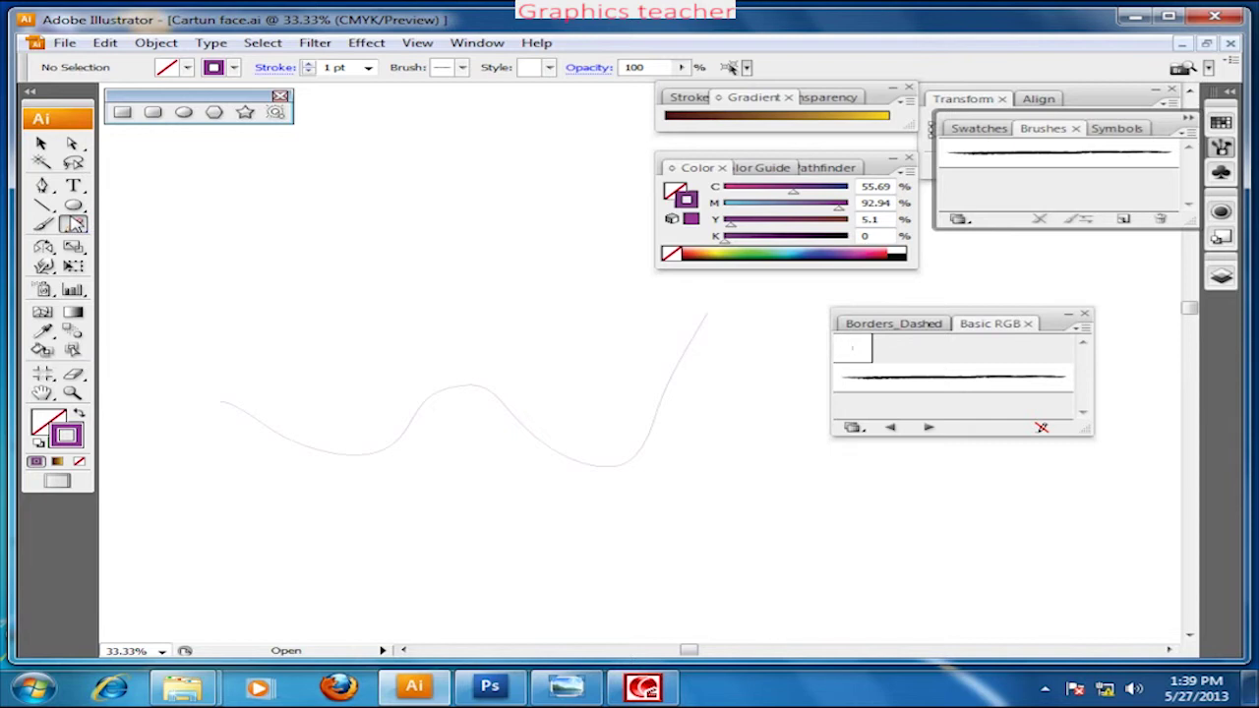
{"action": "double_click", "coordinate": [76, 224]}
Set pencil Fidelity 7 and Smoothness 25, then draw a second curve crossing the first.
{"action": "mouse_move", "coordinate": [494, 313]}
{"action": "left_mouse_down"}
{"action": "mouse_move", "coordinate": [513, 313]}
{"action": "mouse_move", "coordinate": [532, 275]}
{"action": "left_mouse_up"}
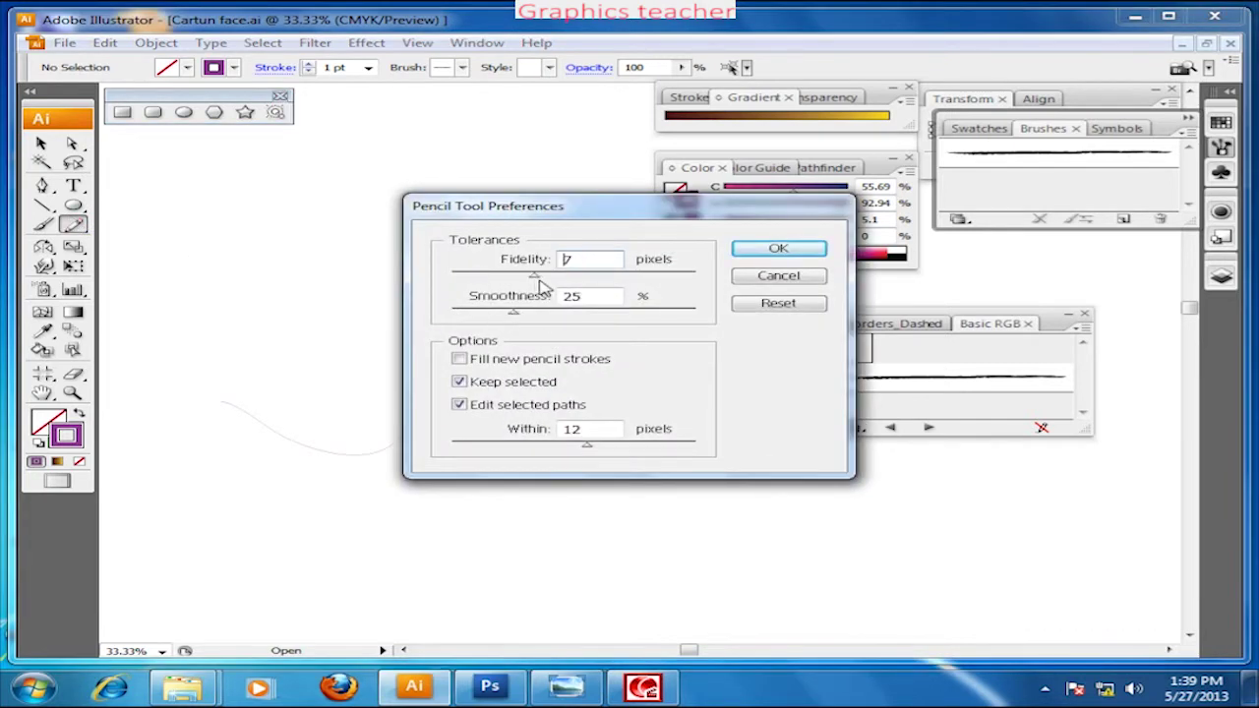
{"action": "left_click", "coordinate": [763, 251]}
{"action": "left_click_drag", "start_coordinate": [311, 457], "coordinate": [191, 436]}
{"action": "key", "text": "ctrl+z"}
{"action": "mouse_move", "coordinate": [224, 476]}
{"action": "left_mouse_down"}
{"action": "mouse_move", "coordinate": [696, 356]}
{"action": "mouse_move", "coordinate": [767, 424]}
{"action": "left_mouse_up"}
Deselect and zoom in on the two crossing curves.
{"action": "left_click", "coordinate": [41, 144]}
{"action": "left_click", "coordinate": [411, 436]}
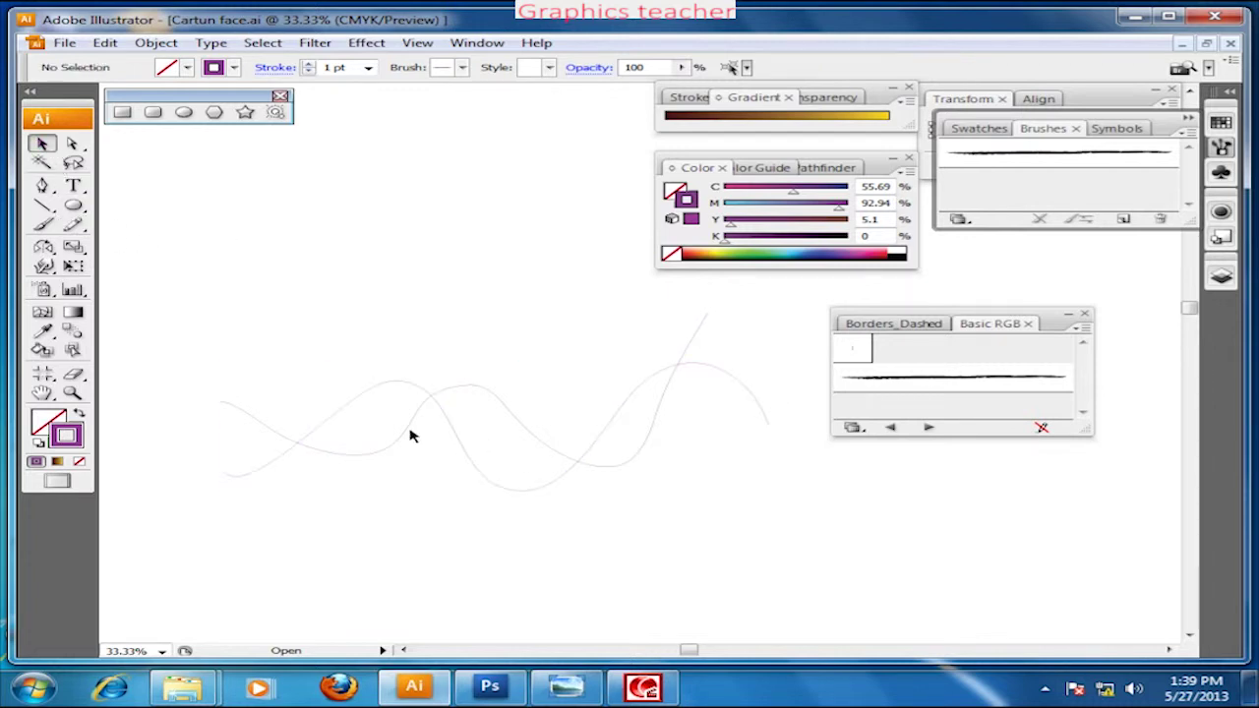
{"action": "key", "text": "ctrl+plus"}
{"action": "key", "text": "ctrl+plus"}
{"action": "mouse_move", "coordinate": [538, 501]}
{"action": "left_mouse_down"}
{"action": "mouse_move", "coordinate": [598, 478]}
{"action": "mouse_move", "coordinate": [385, 315]}
{"action": "mouse_move", "coordinate": [534, 441]}
{"action": "left_mouse_up"}
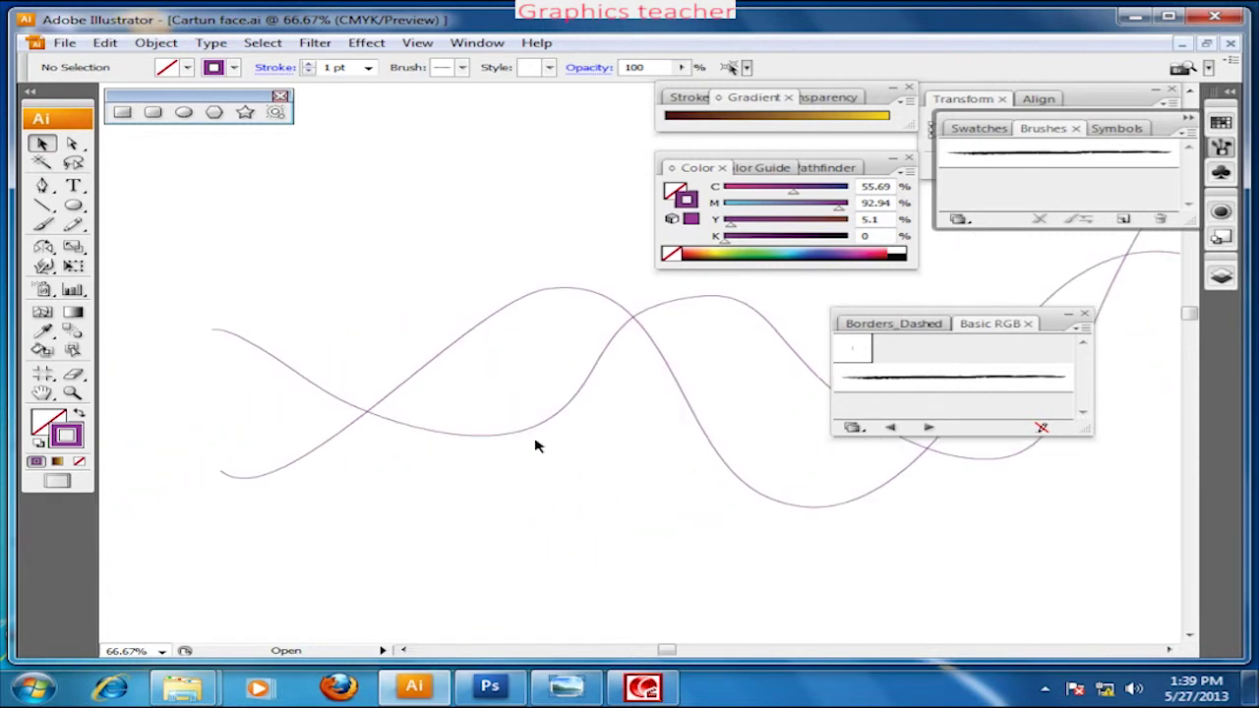
{"action": "left_click", "coordinate": [76, 333]}
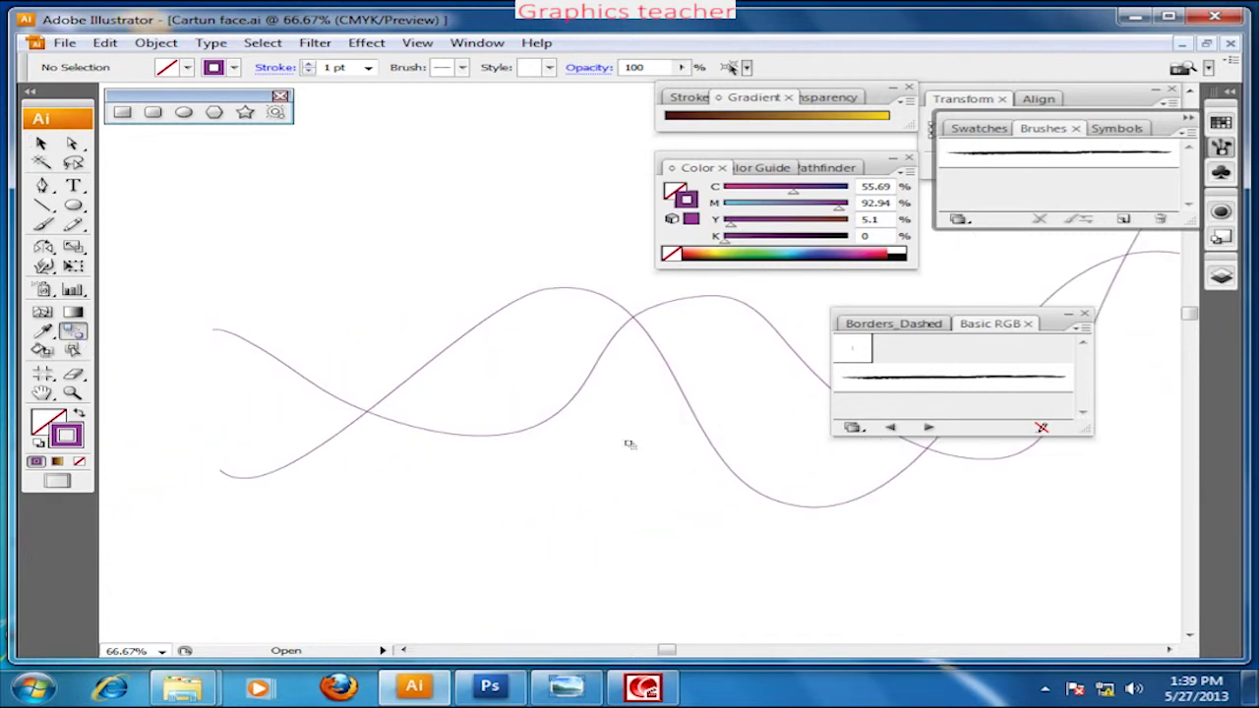
Blend the two purple curves together with the Blend tool.
{"action": "left_click", "coordinate": [515, 302]}
{"action": "left_click", "coordinate": [41, 144]}
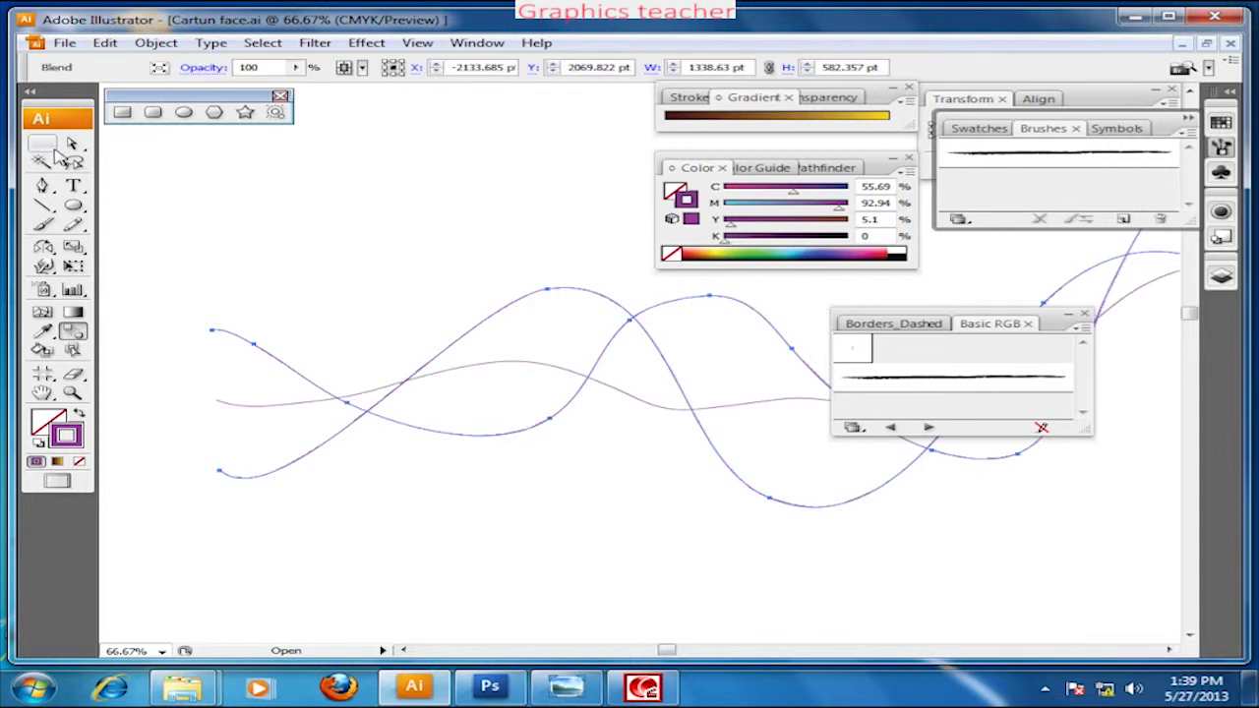
{"action": "left_click", "coordinate": [527, 384]}
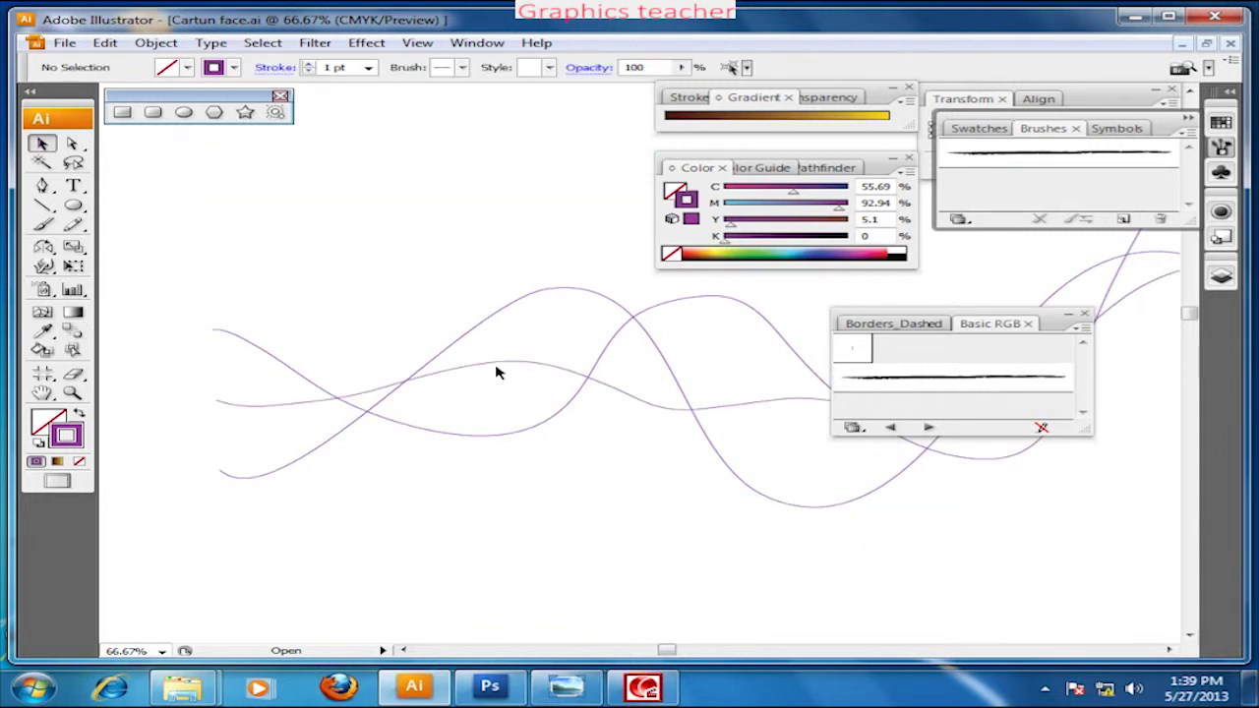
{"action": "left_click", "coordinate": [495, 365]}
{"action": "left_click", "coordinate": [82, 337]}
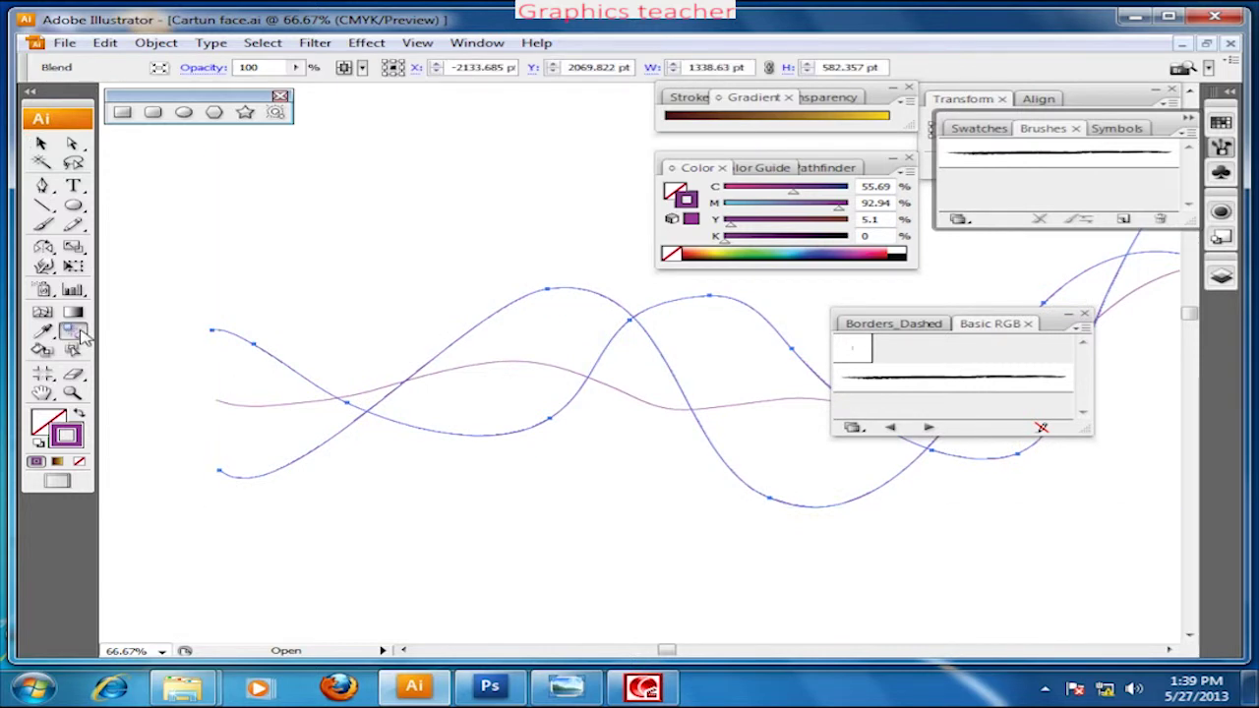
Set the blend spacing to Specified Steps with 35 steps.
{"action": "double_click", "coordinate": [83, 336]}
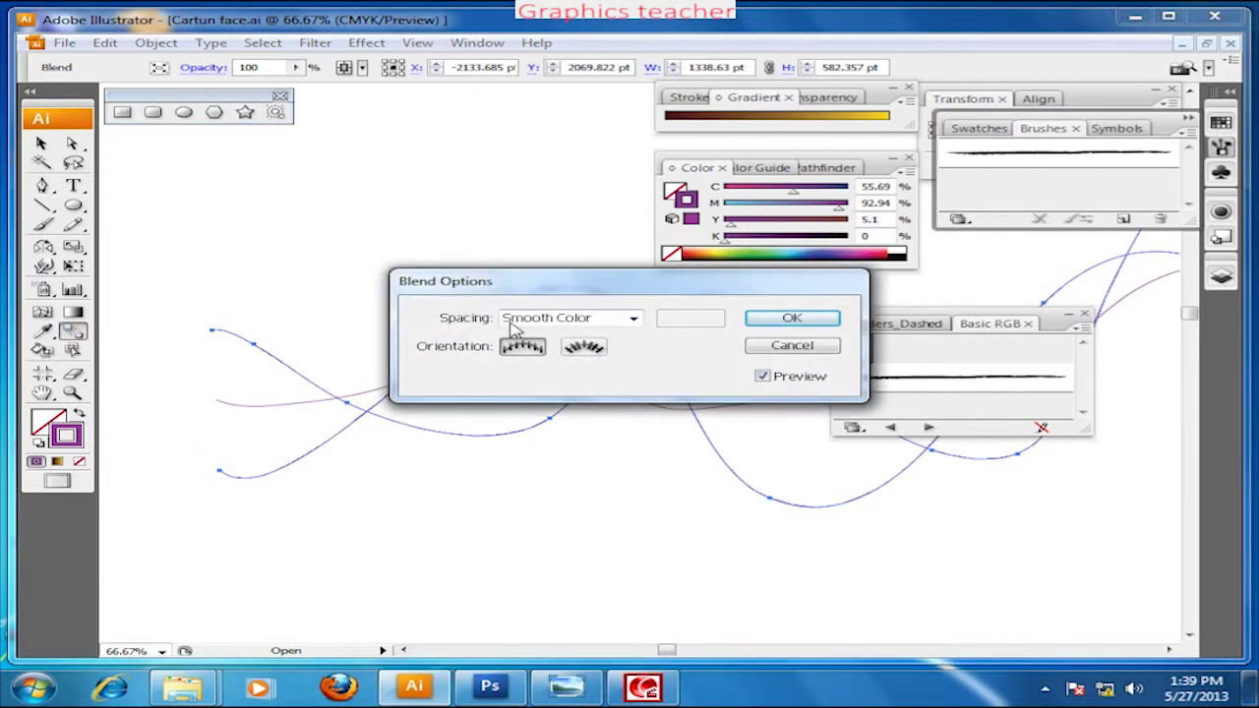
{"action": "left_click", "coordinate": [546, 324]}
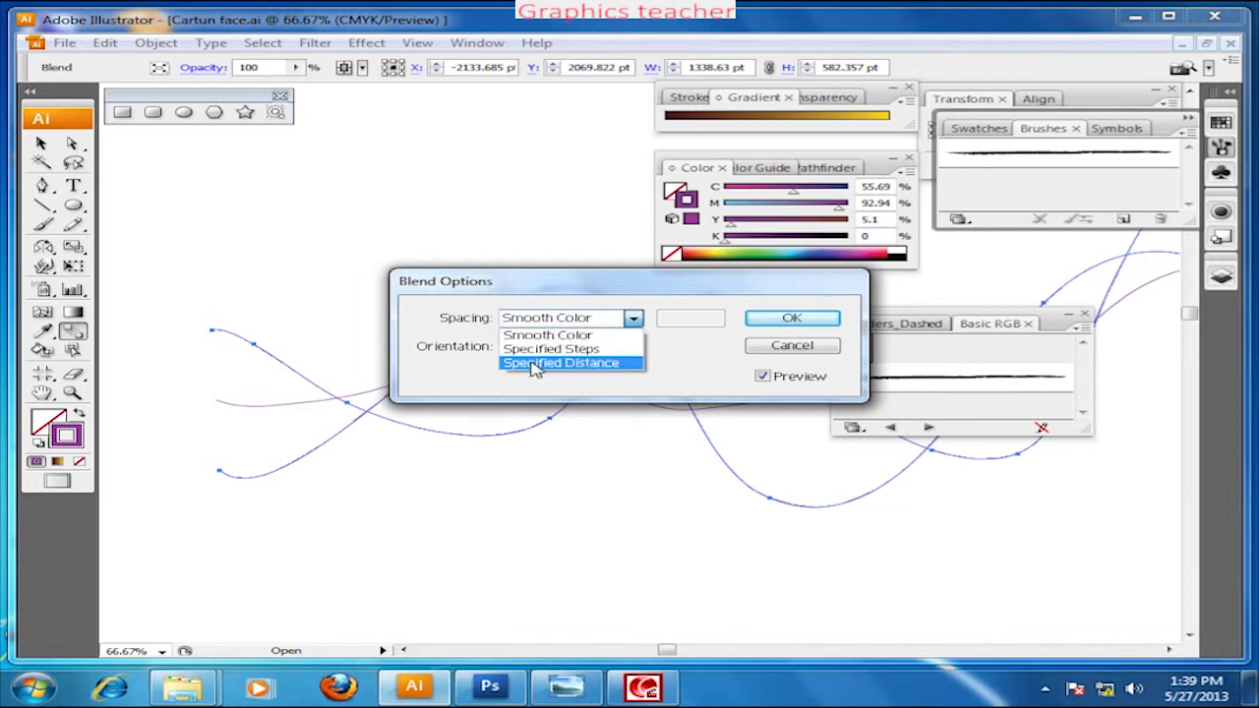
{"action": "left_click", "coordinate": [546, 335]}
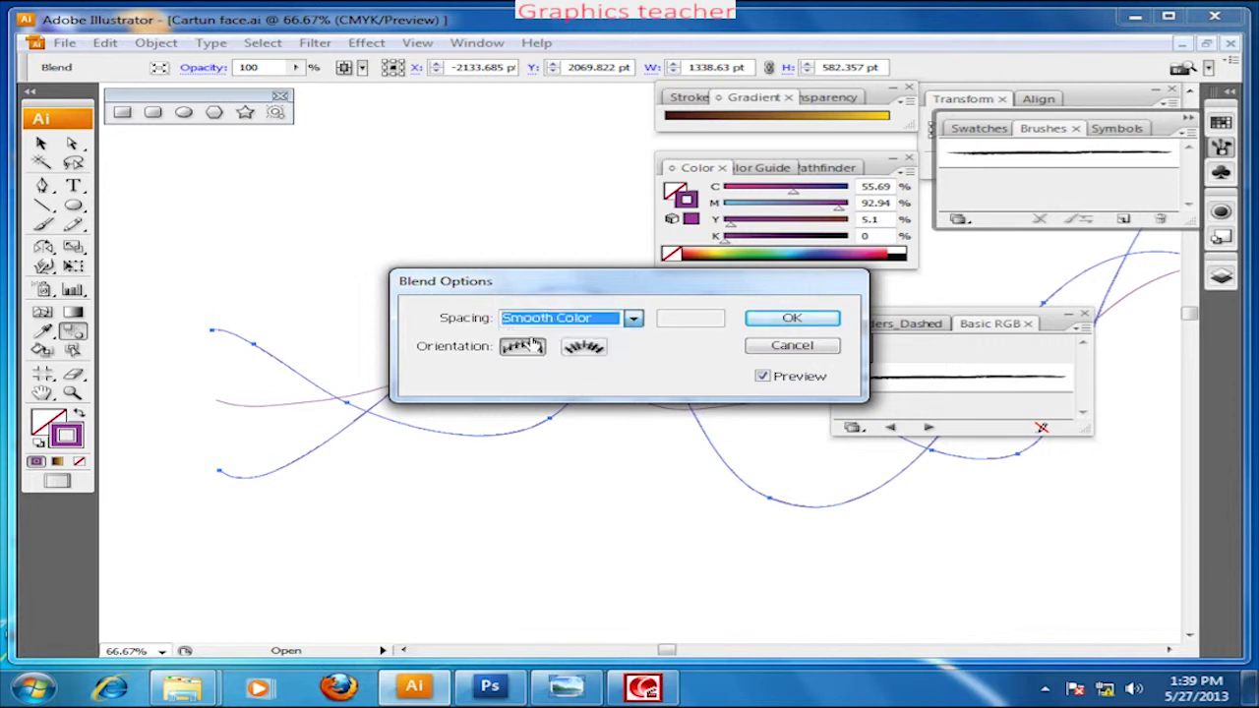
{"action": "left_click", "coordinate": [580, 318]}
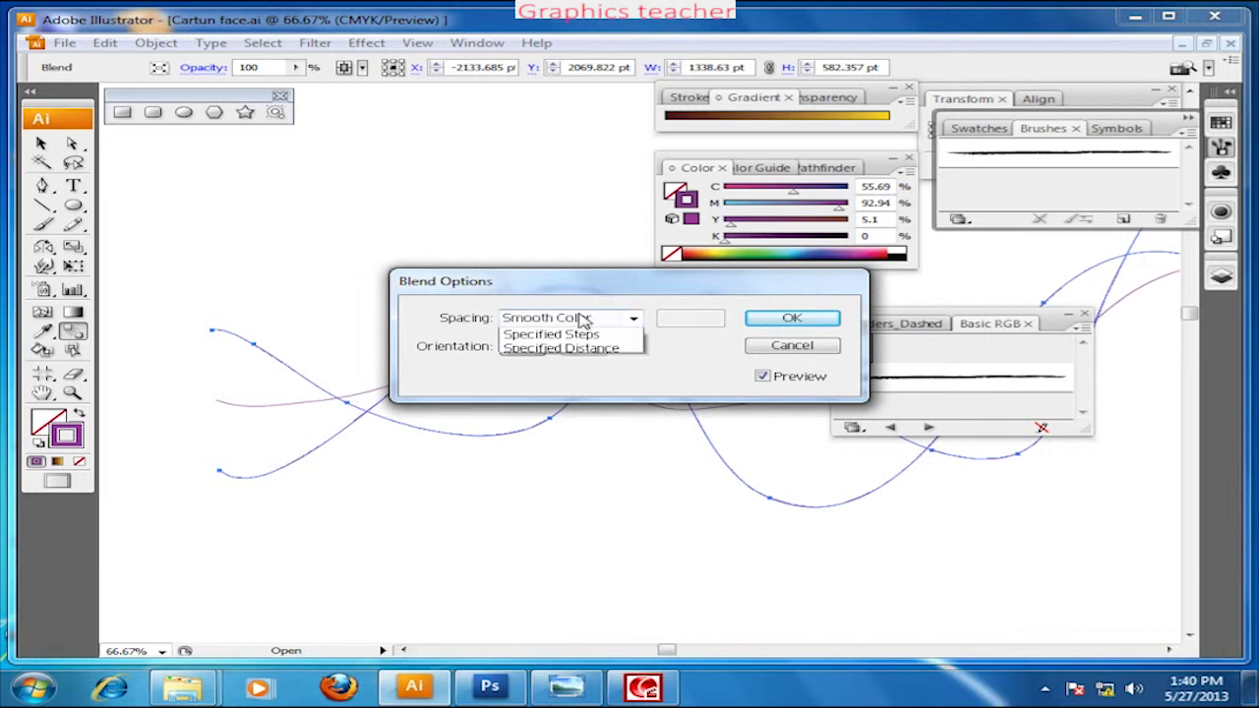
{"action": "left_click", "coordinate": [531, 347]}
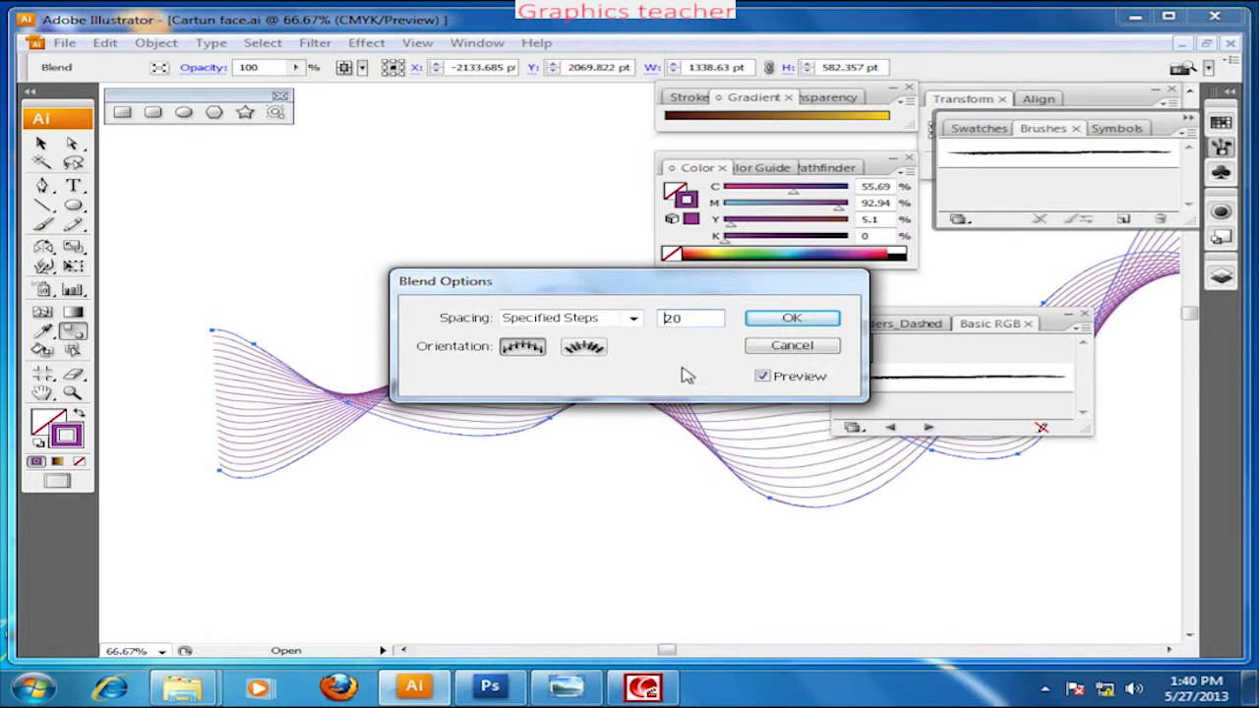
{"action": "left_click_drag", "start_coordinate": [647, 286], "coordinate": [765, 535]}
{"action": "double_click", "coordinate": [792, 568]}
{"action": "type", "text": "35"}
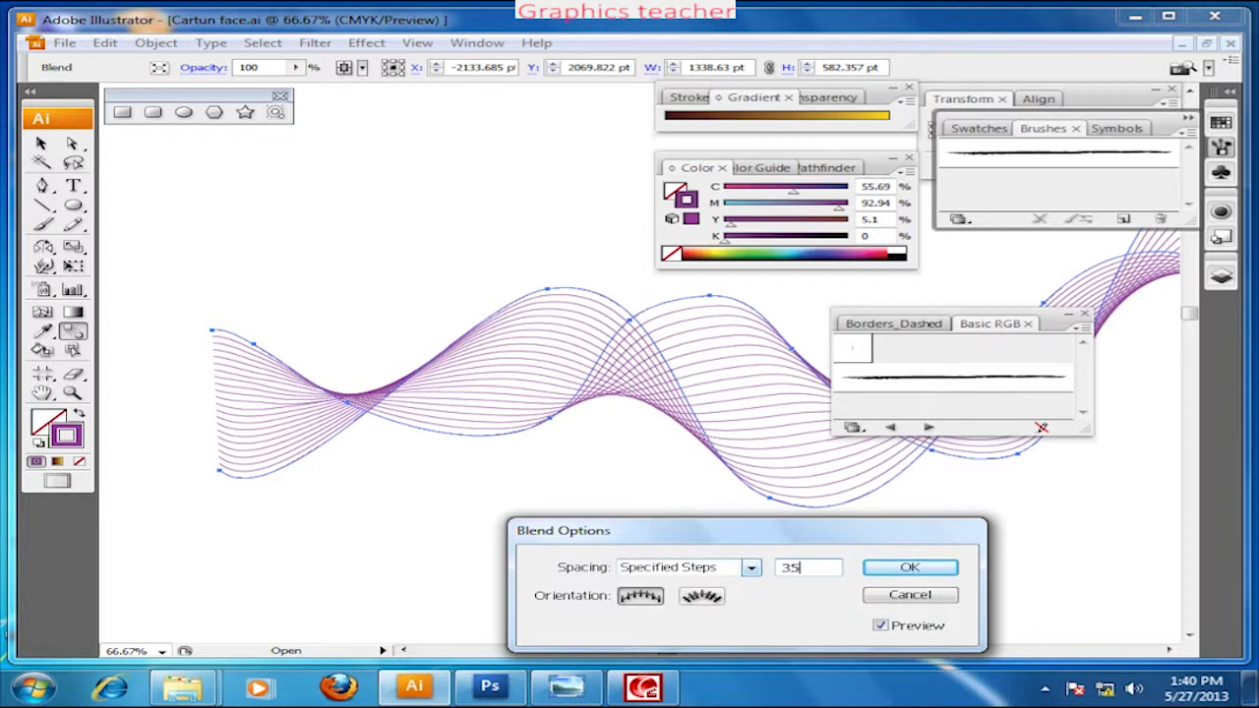
{"action": "left_click", "coordinate": [909, 567]}
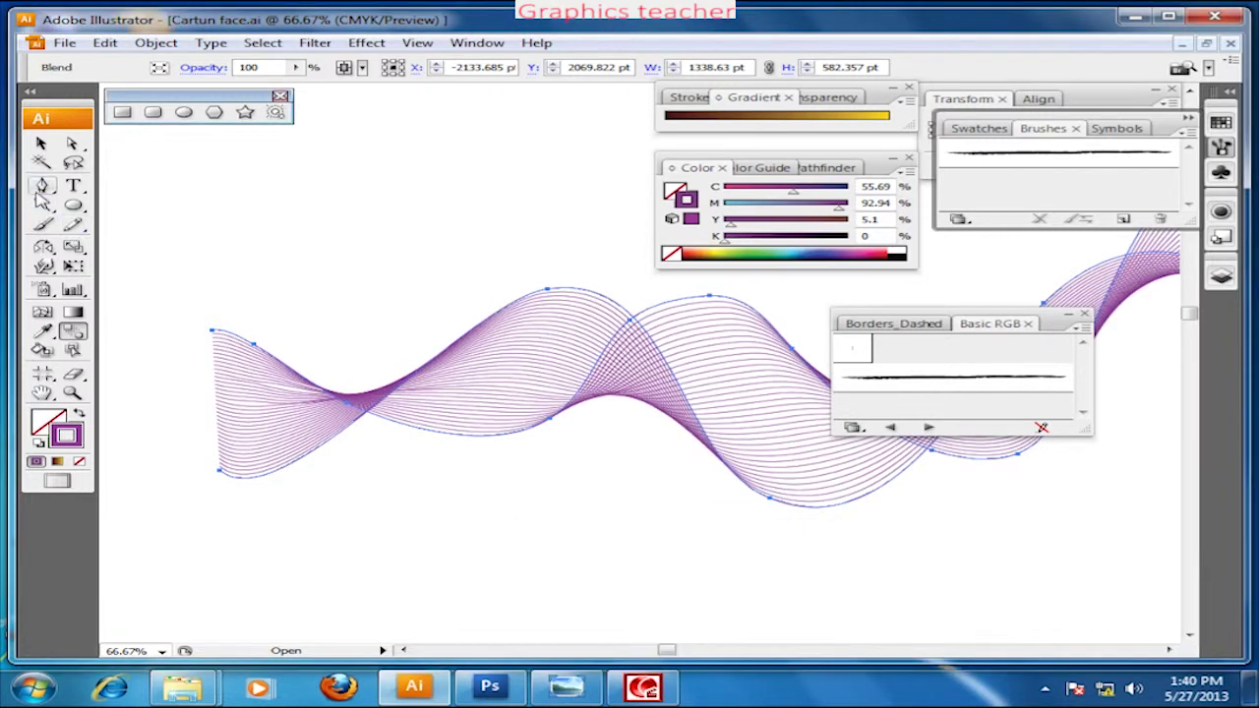
{"action": "left_click", "coordinate": [675, 315]}
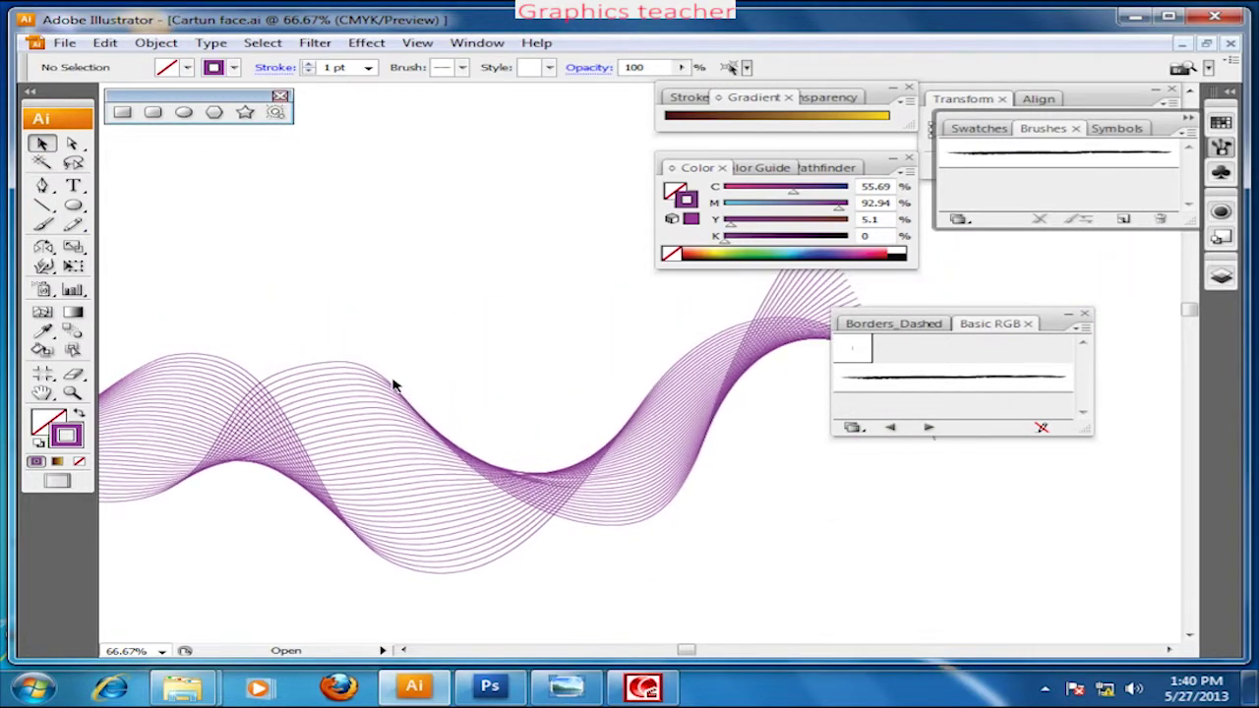
{"action": "key", "text": "ctrl+minus"}
{"action": "key", "text": "ctrl+z"}
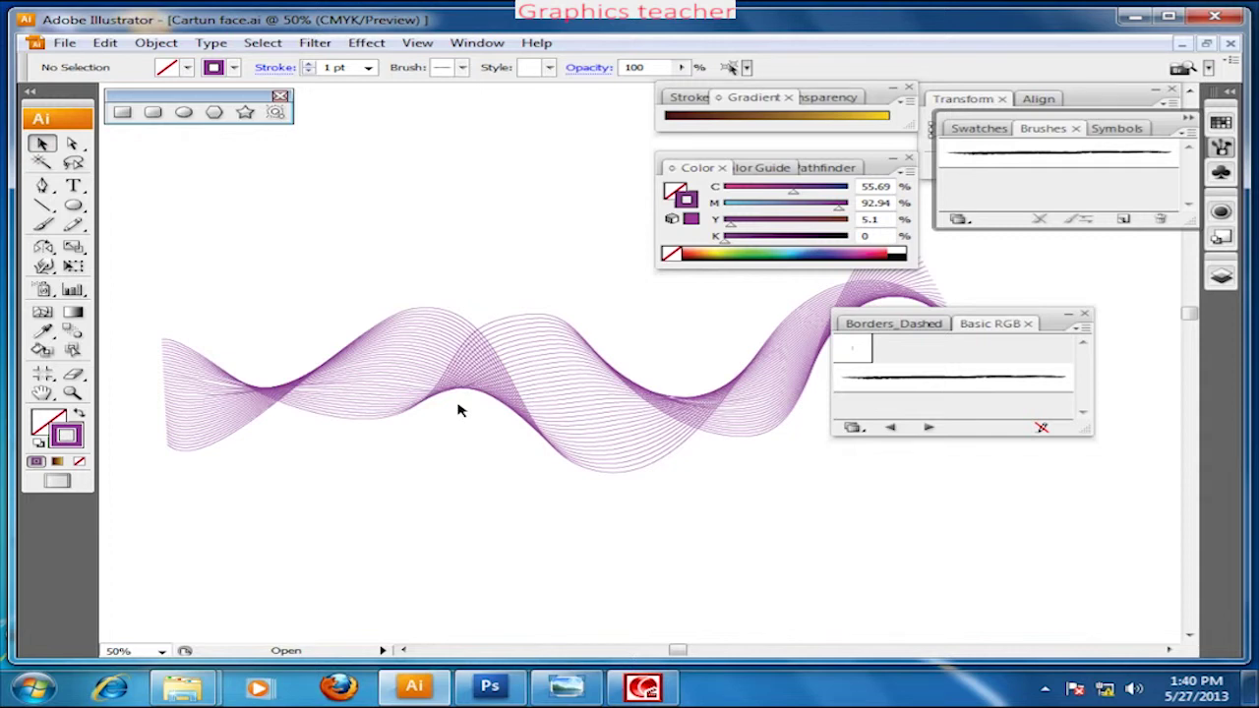
{"action": "key", "text": "ctrl+z"}
{"action": "key", "text": "ctrl+z"}
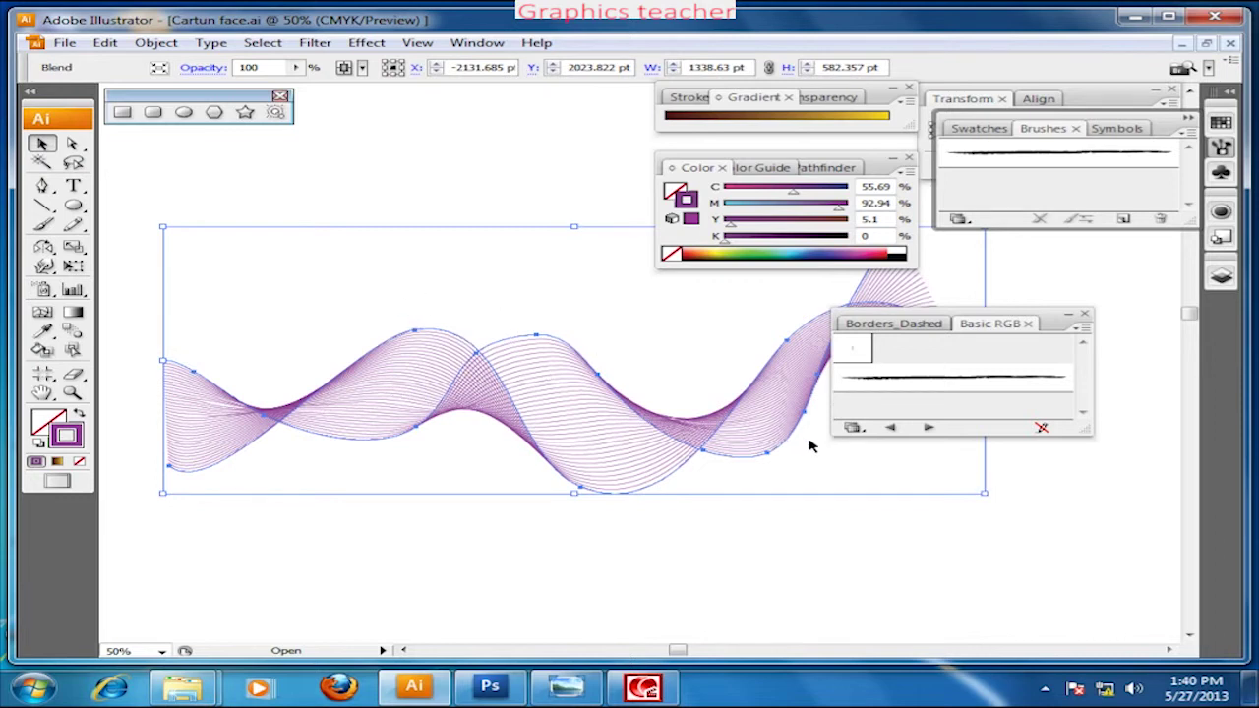
{"action": "key", "text": "ctrl+minus"}
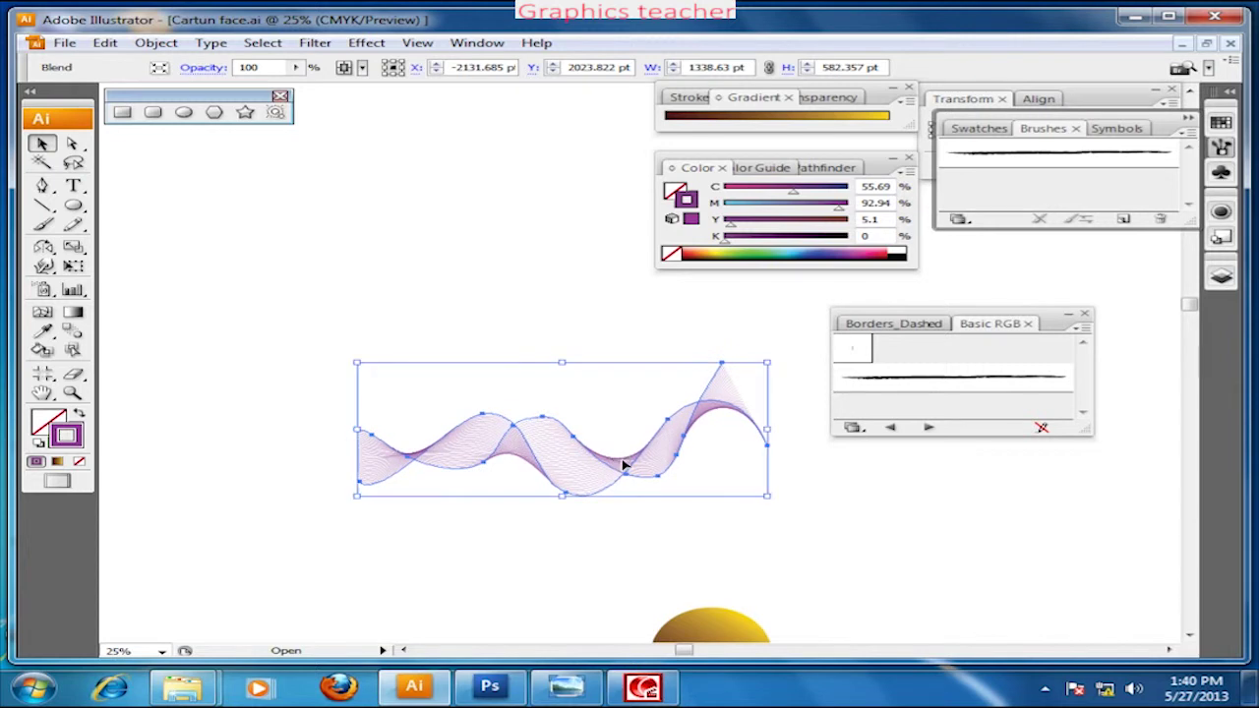
{"action": "left_click_drag", "start_coordinate": [596, 426], "coordinate": [735, 445]}
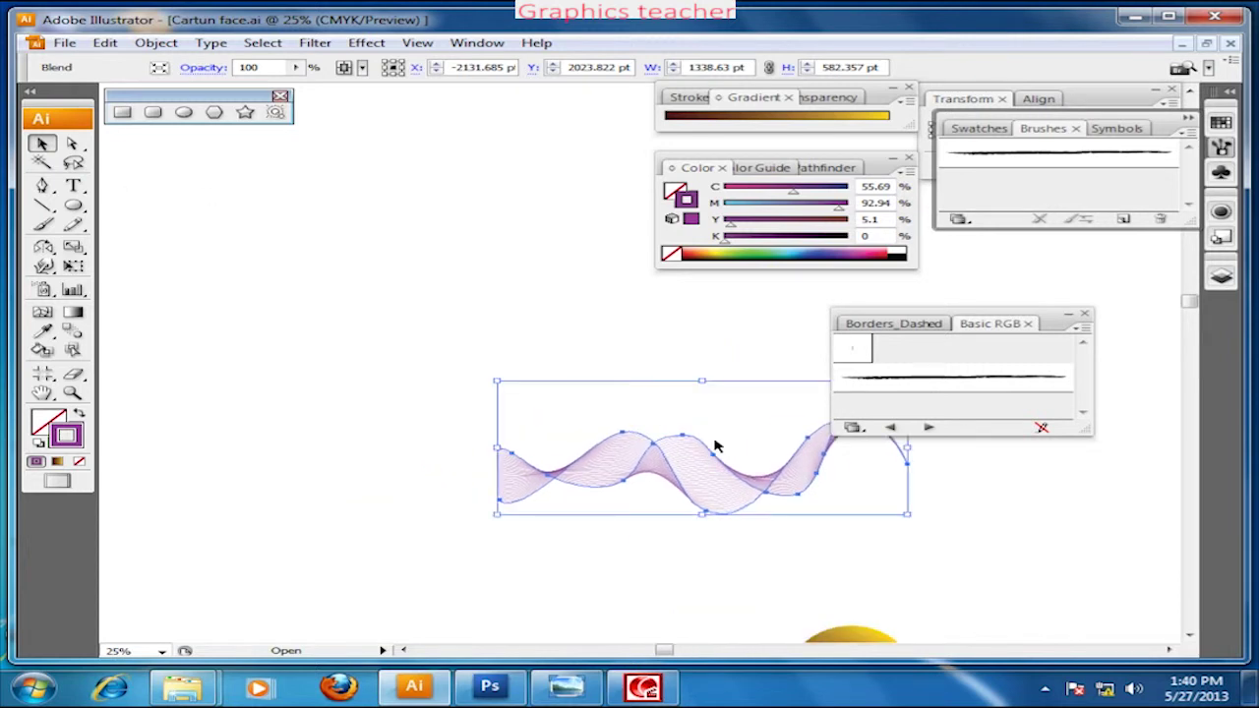
{"action": "left_click_drag", "start_coordinate": [99, 521], "coordinate": [393, 522]}
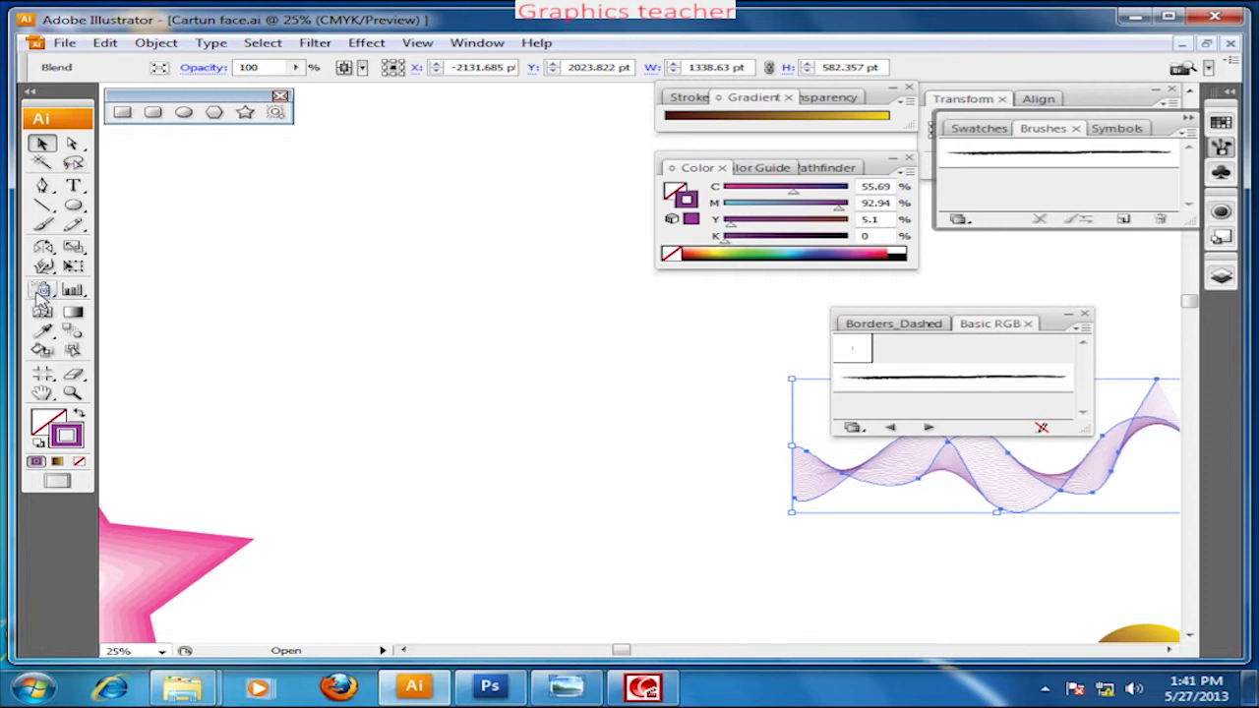
{"action": "left_click", "coordinate": [400, 323]}
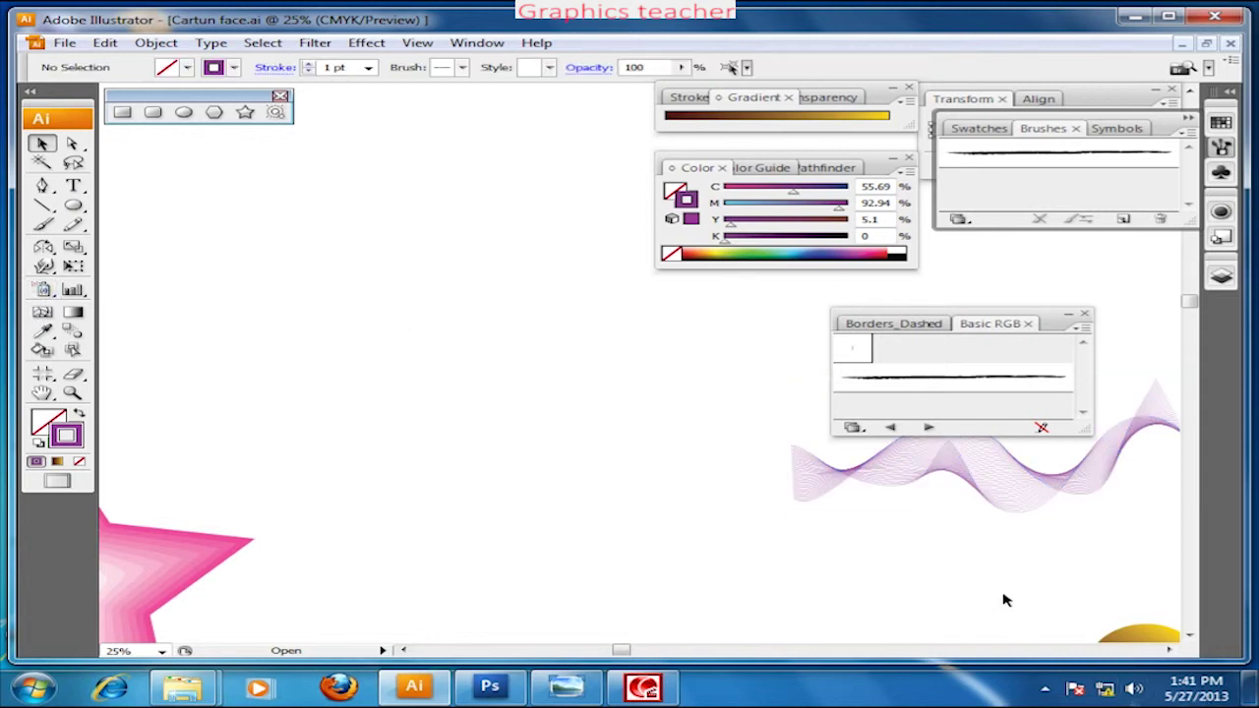
{"action": "left_click_drag", "start_coordinate": [778, 498], "coordinate": [885, 536]}
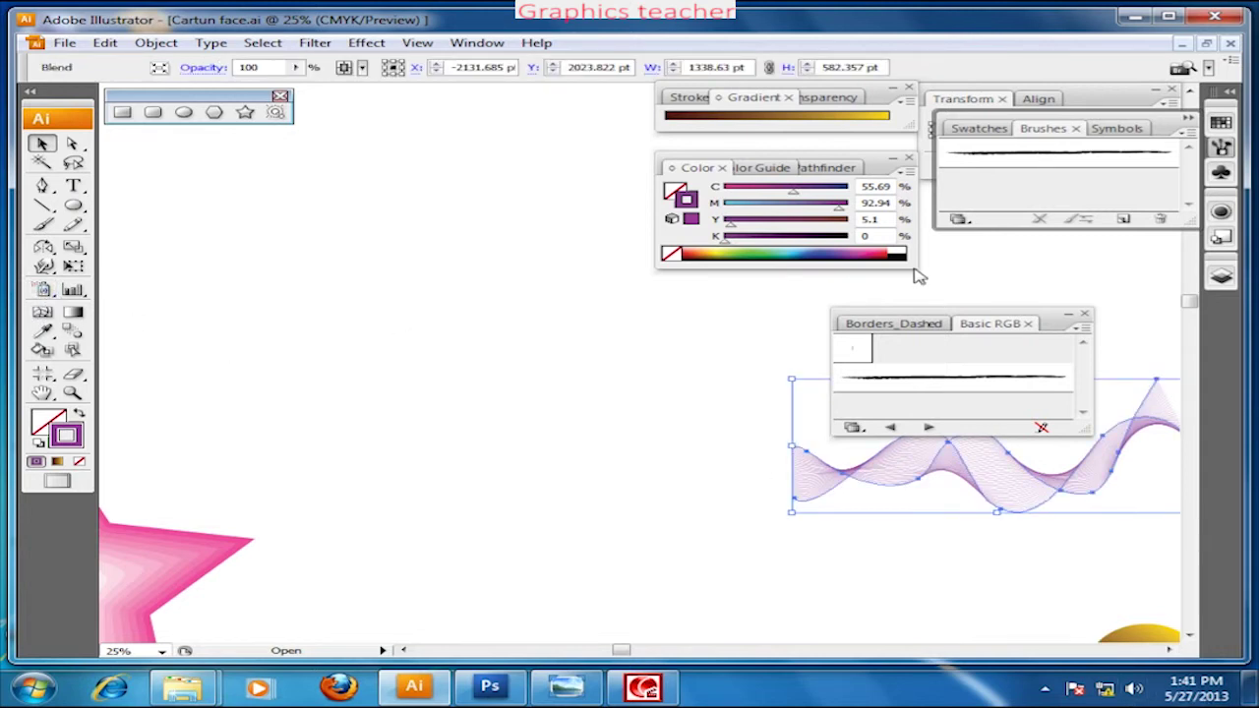